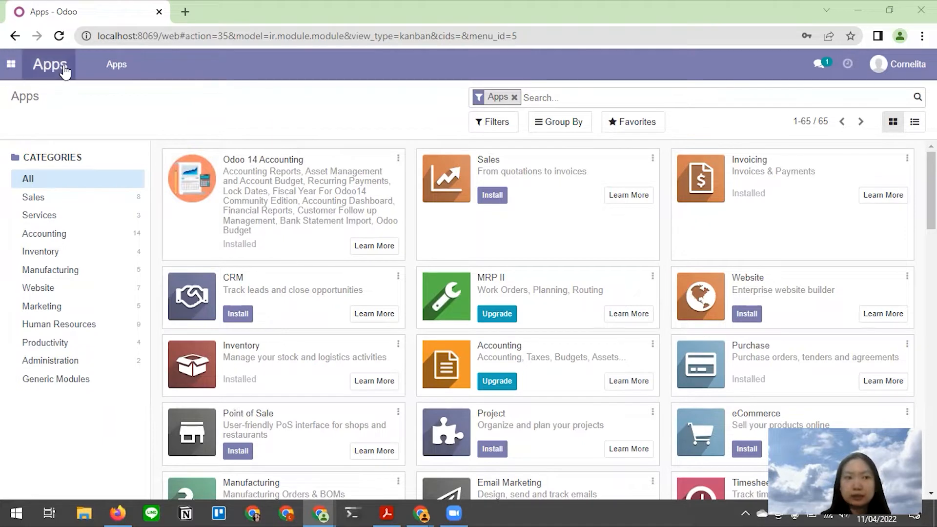
- Open the purchasing user's record from Settings > Manage Users, then bring the Medium draft forward
left_click(12, 71)
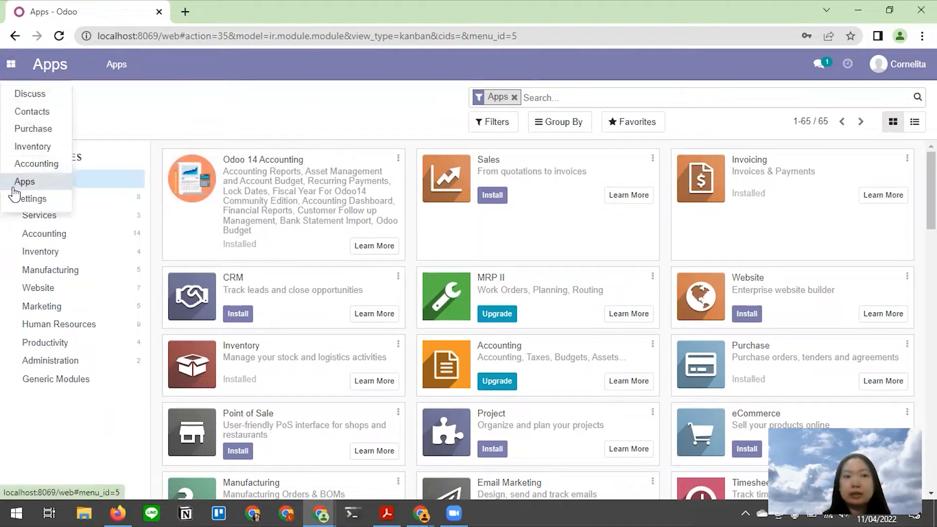
left_click(30, 200)
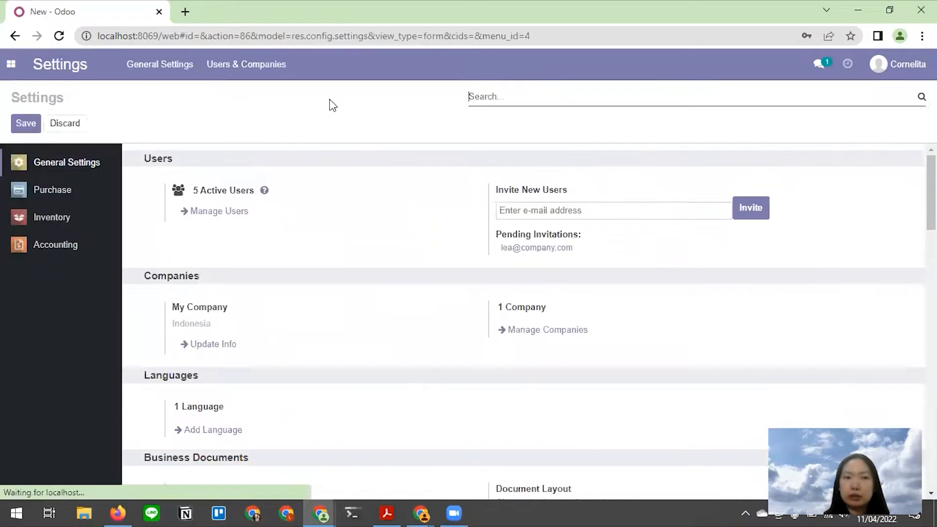
left_click(236, 211)
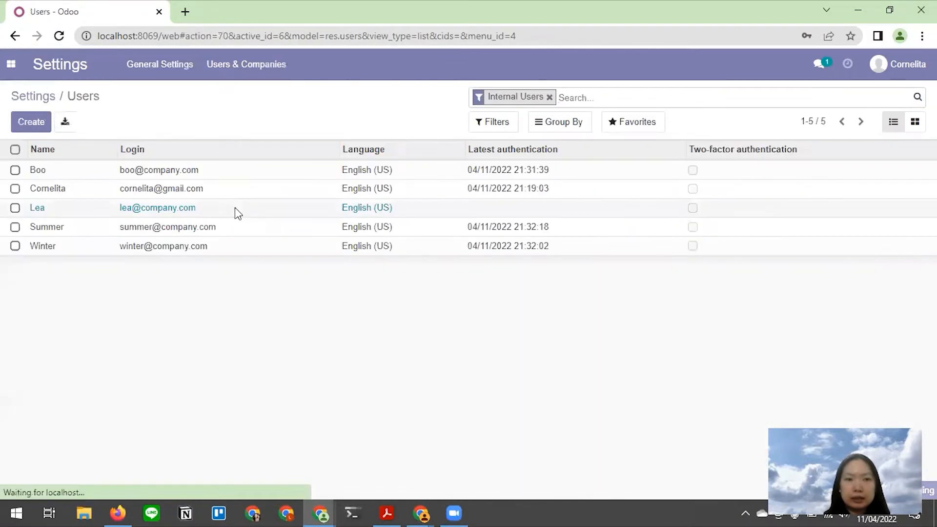
key("alt+Tab")
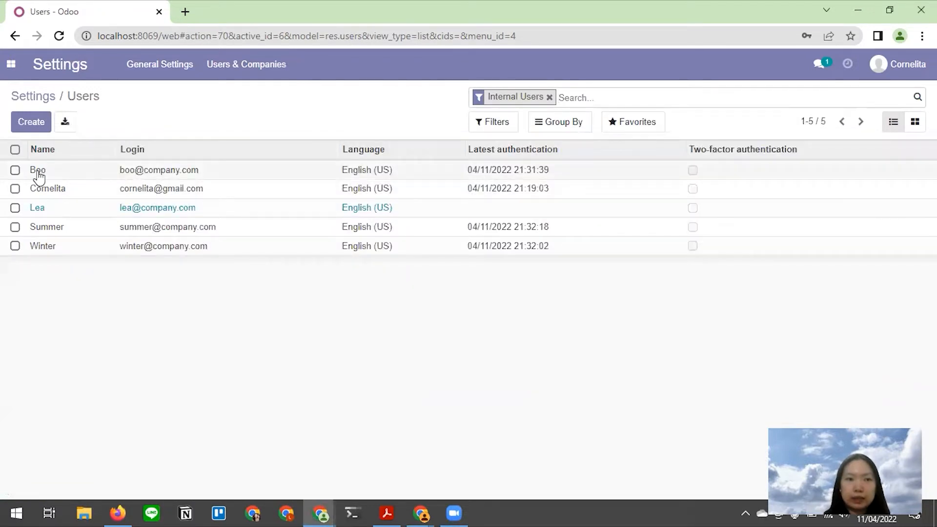
left_click(39, 173)
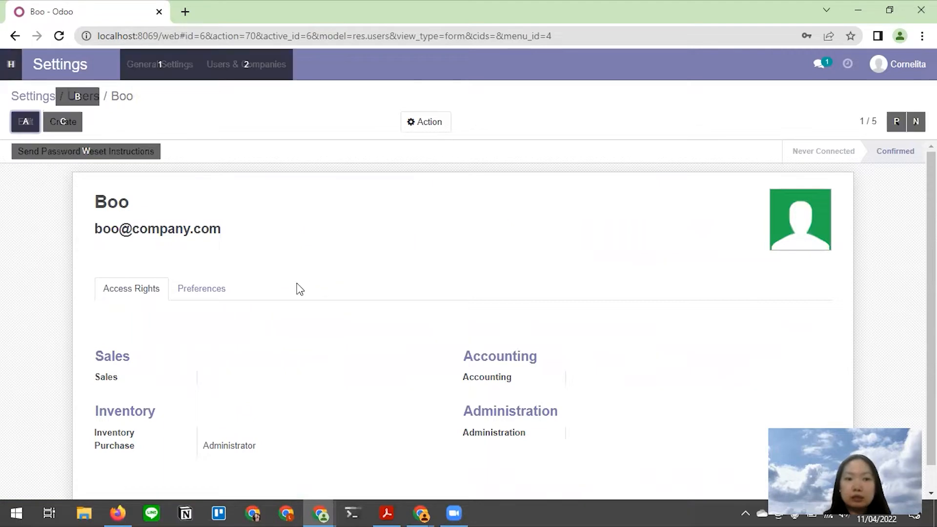
key("alt+Tab")
key("Tab")
- Review the user screenshots in the Medium draft, then return to the Odoo user record
scroll(283, 294, "down", 20)
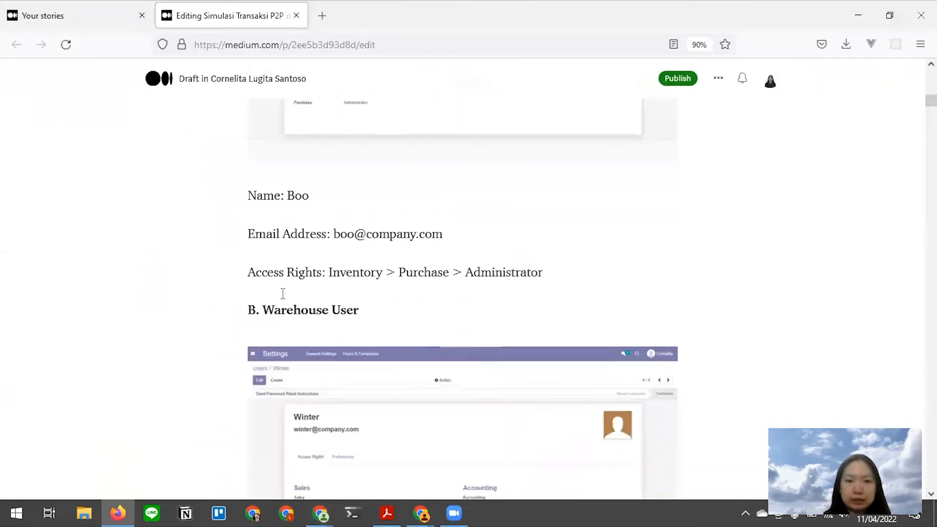
scroll(276, 283, "up", 15)
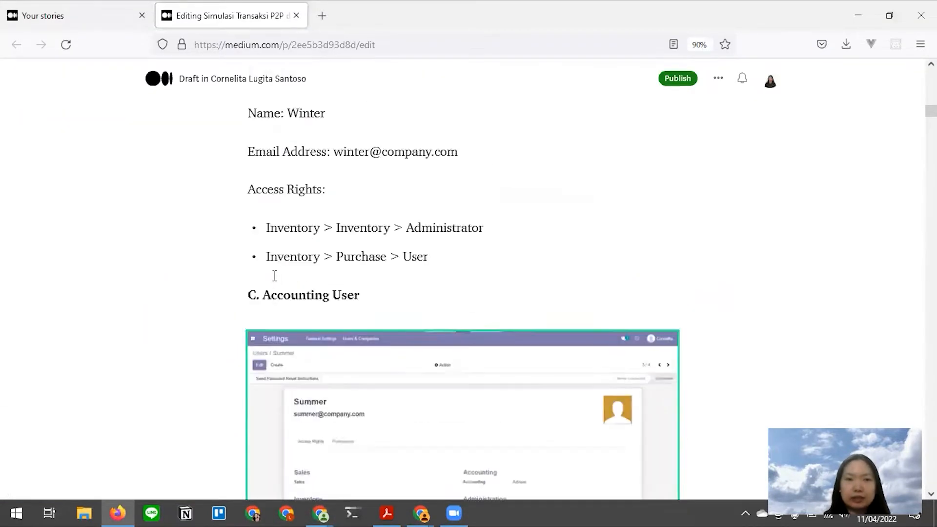
scroll(275, 278, "down", 1)
scroll(282, 251, "up", 1)
scroll(281, 259, "down", 1)
left_click(217, 239)
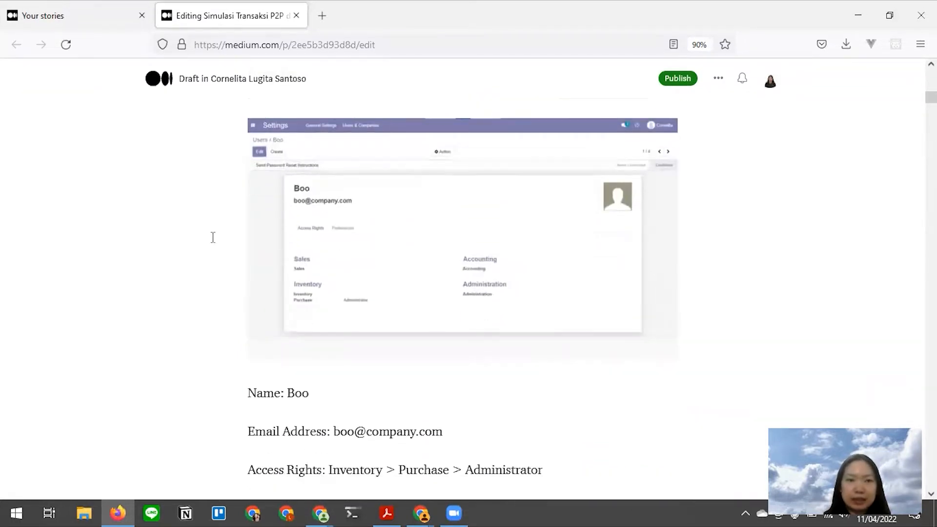
key("alt+Tab")
- Page forward through the next user records, comparing each against the draft
scroll(303, 337, "down", 1)
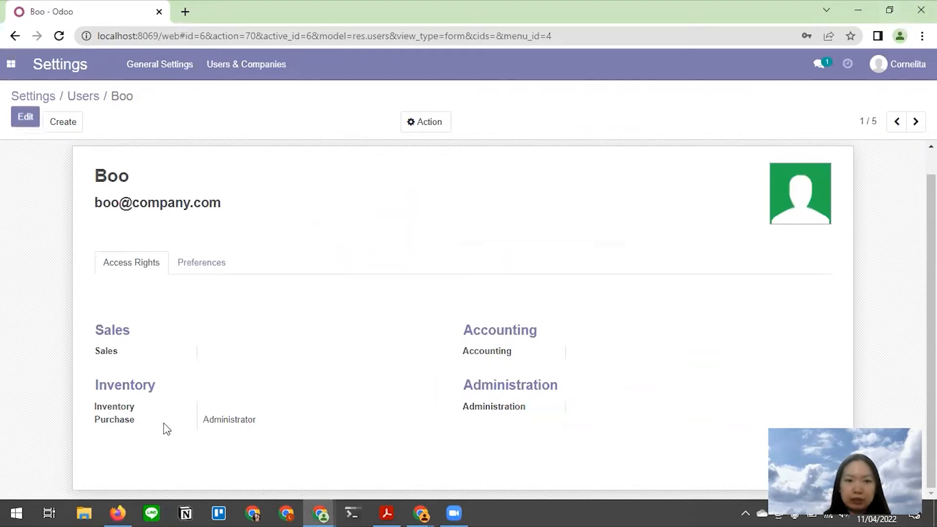
left_click(910, 126)
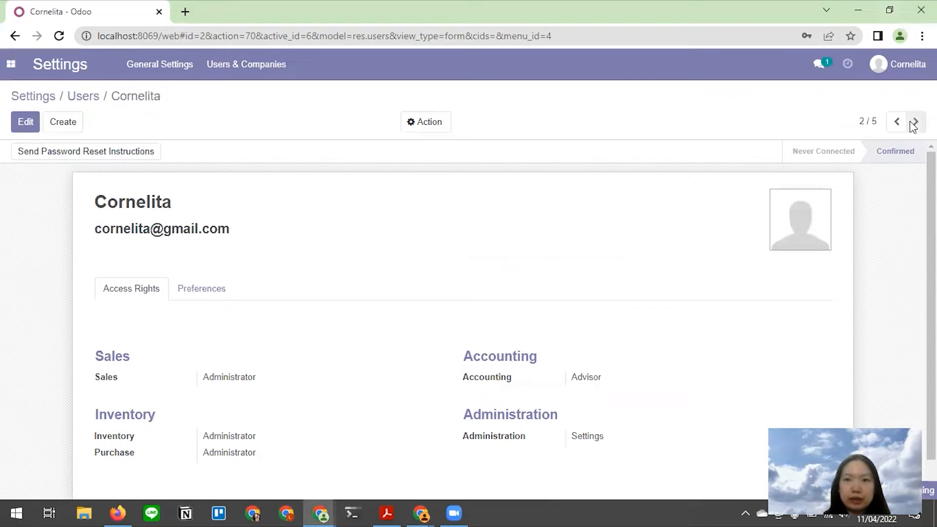
left_click(912, 126)
left_click(912, 126)
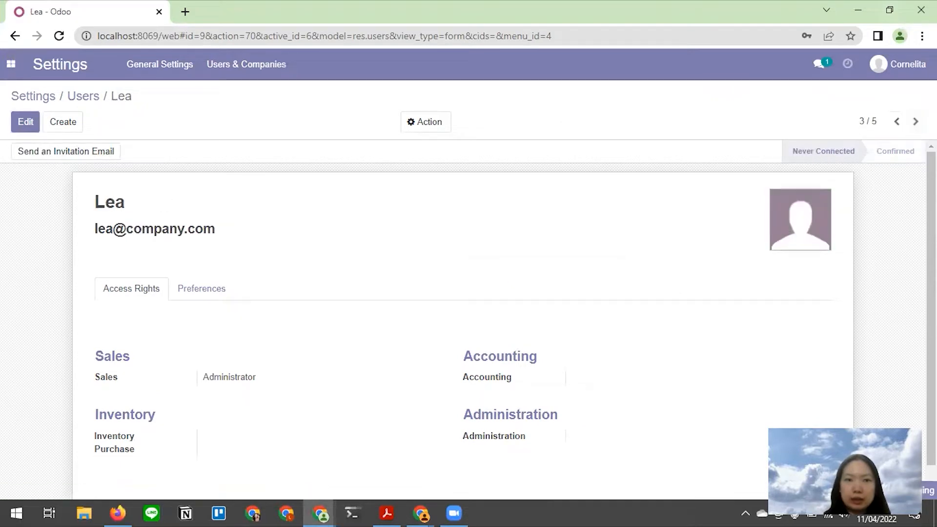
key("alt+Tab")
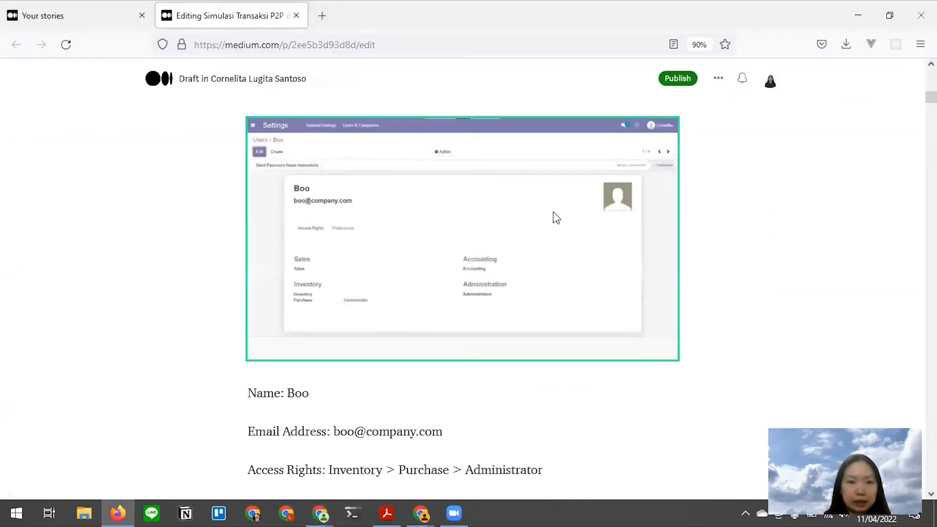
scroll(552, 217, "down", 10)
key("alt+Tab")
left_click(913, 126)
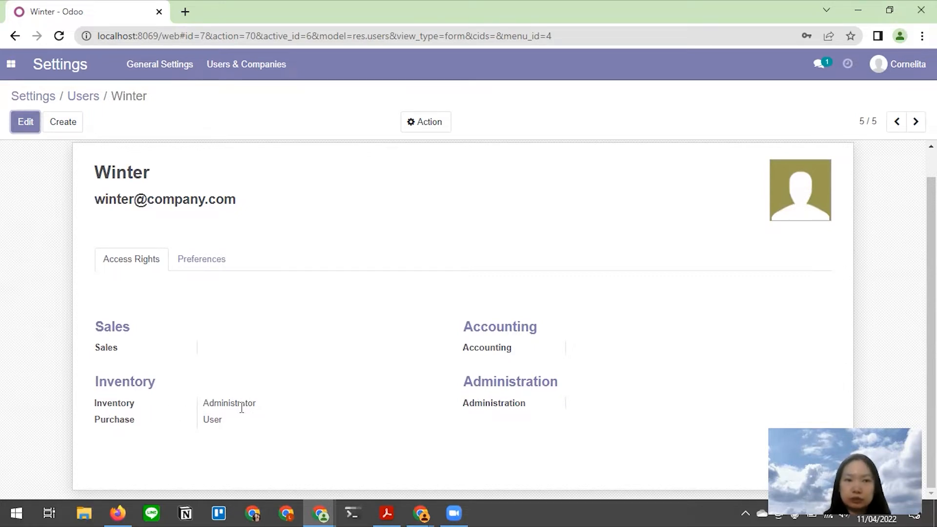
- Go back to the accounting user's record and match it to the draft's Accounting Advisor entry
key("alt+Tab")
scroll(335, 308, "down", 5)
scroll(321, 262, "down", 4)
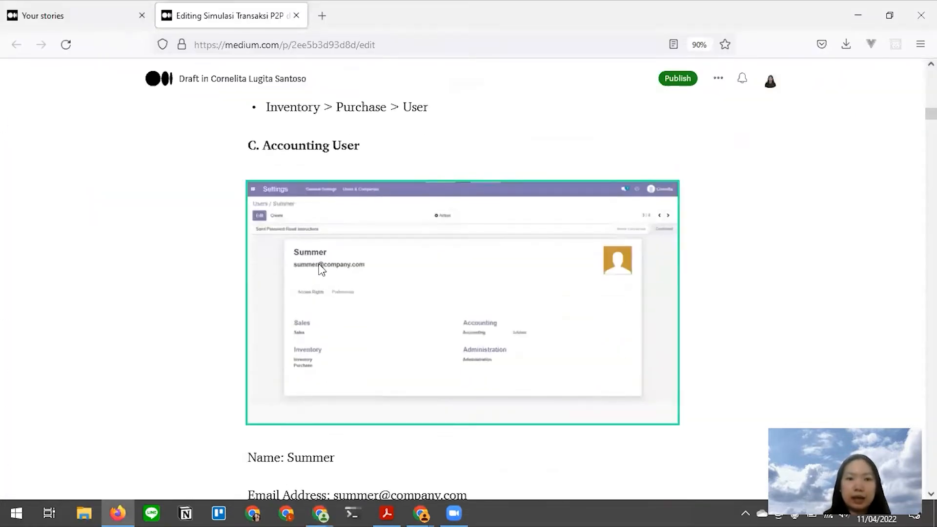
key("alt+Tab")
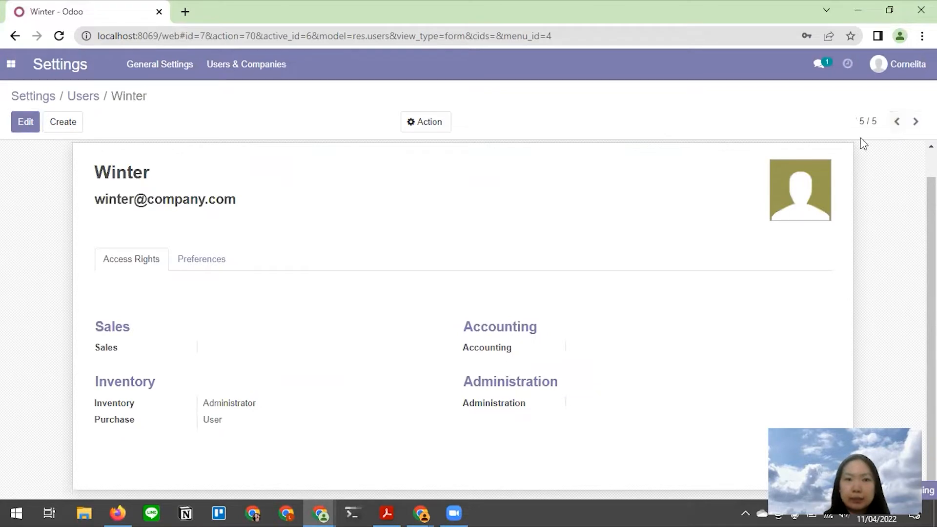
key("alt+p")
scroll(122, 288, "down", 1)
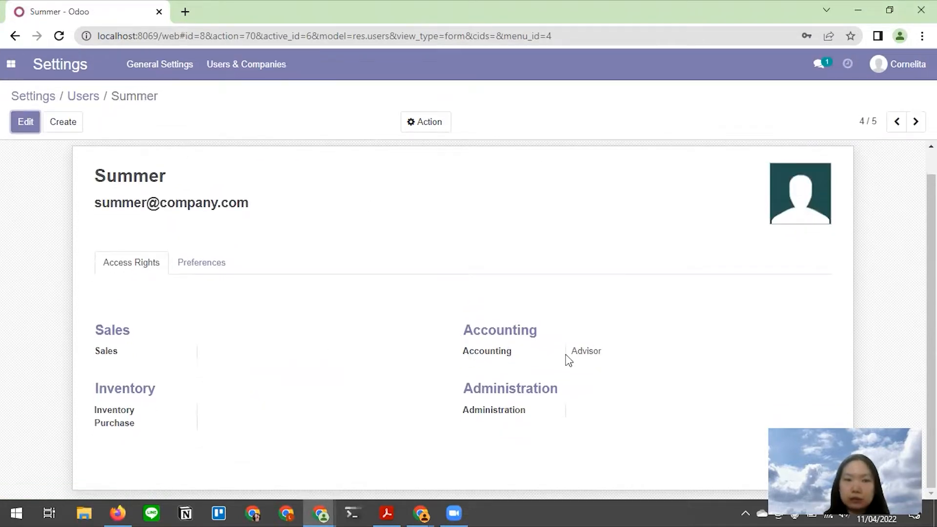
key("alt+Tab")
left_click(328, 317)
scroll(329, 312, "down", 5)
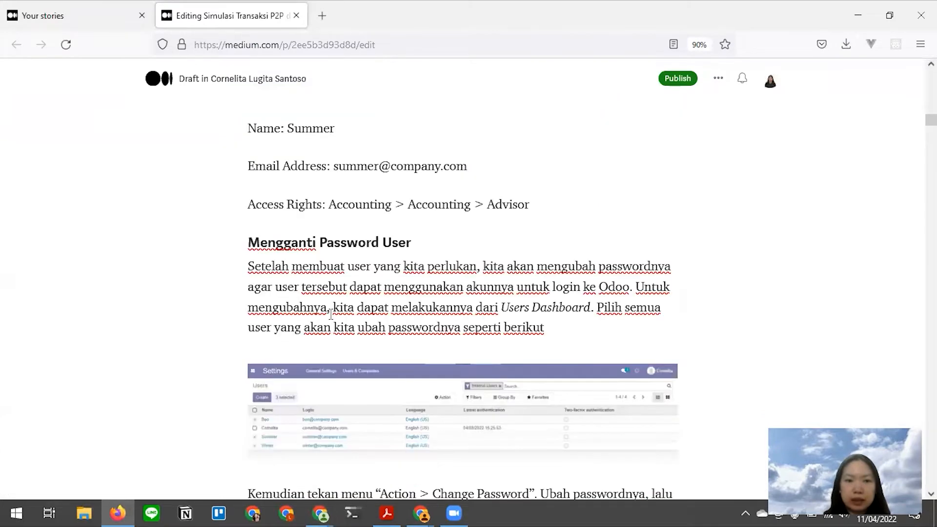
- Scroll the draft to the Skenario Transaksi product table, then switch back to Odoo
scroll(330, 314, "down", 10)
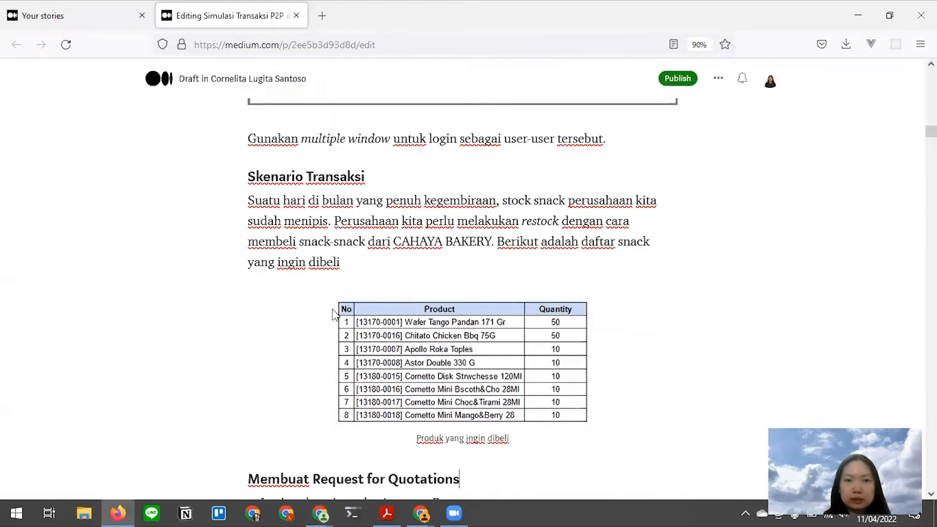
scroll(333, 315, "down", 2)
scroll(332, 315, "up", 3)
scroll(333, 314, "down", 2)
left_click(423, 336)
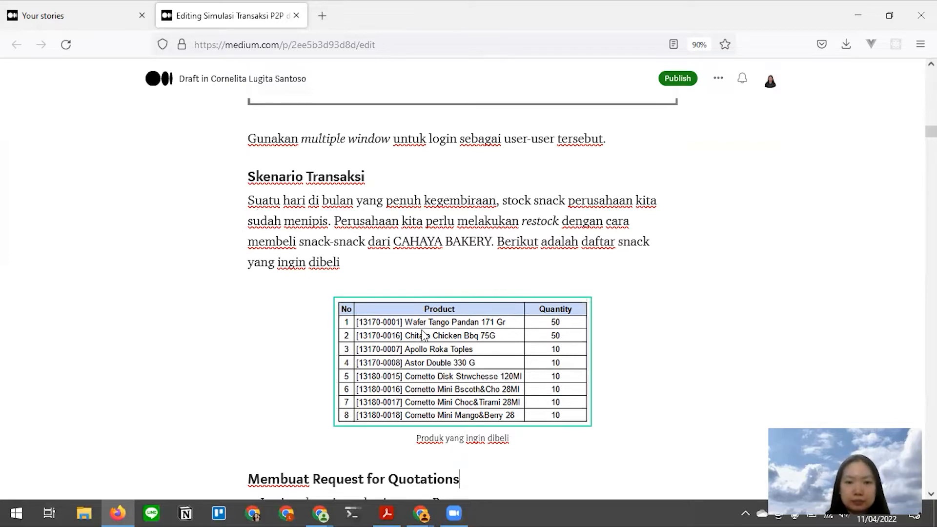
key("alt+Tab")
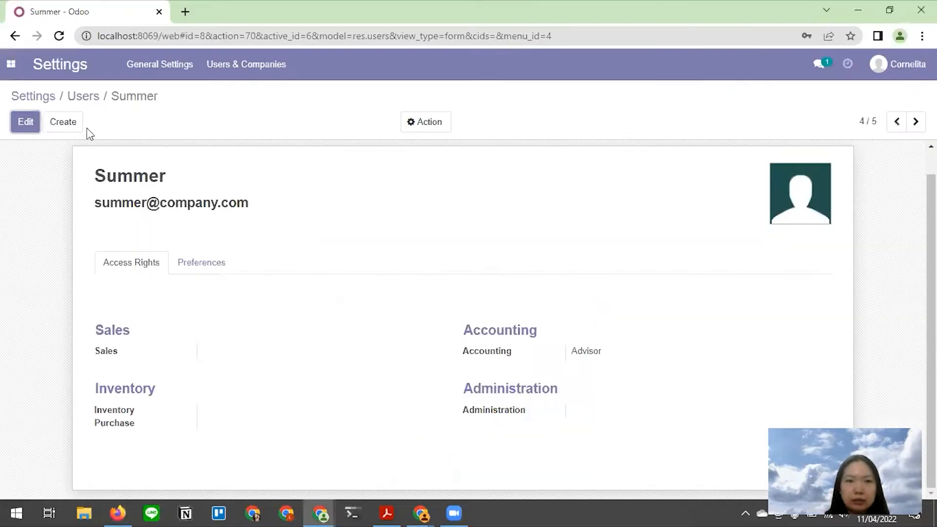
- Check the purchasing, warehouse and accounting users' Discuss windows in turn
key("alt+Tab")
left_click(216, 308)
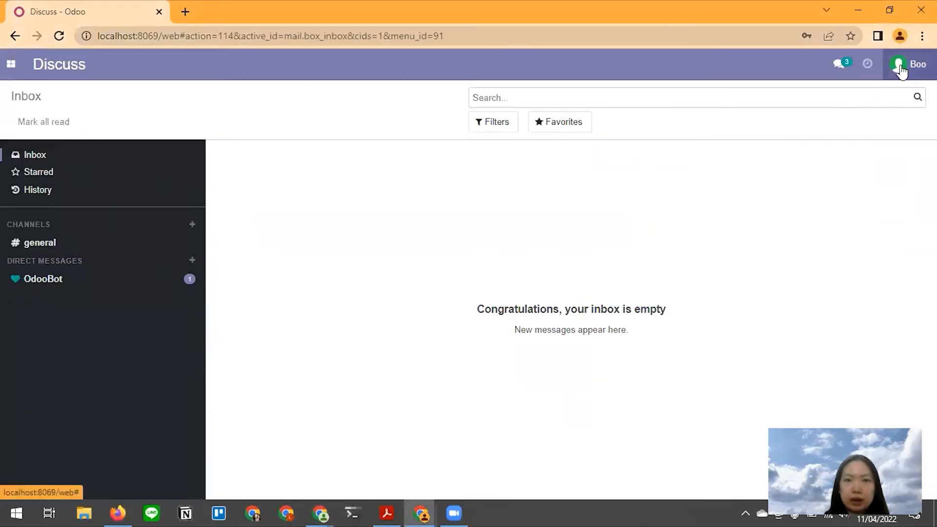
key("alt+Tab")
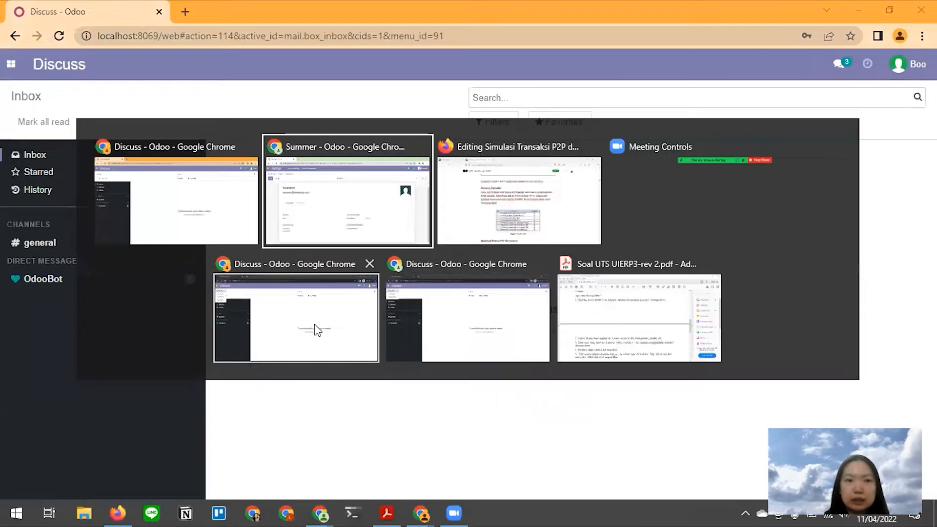
left_click(285, 336)
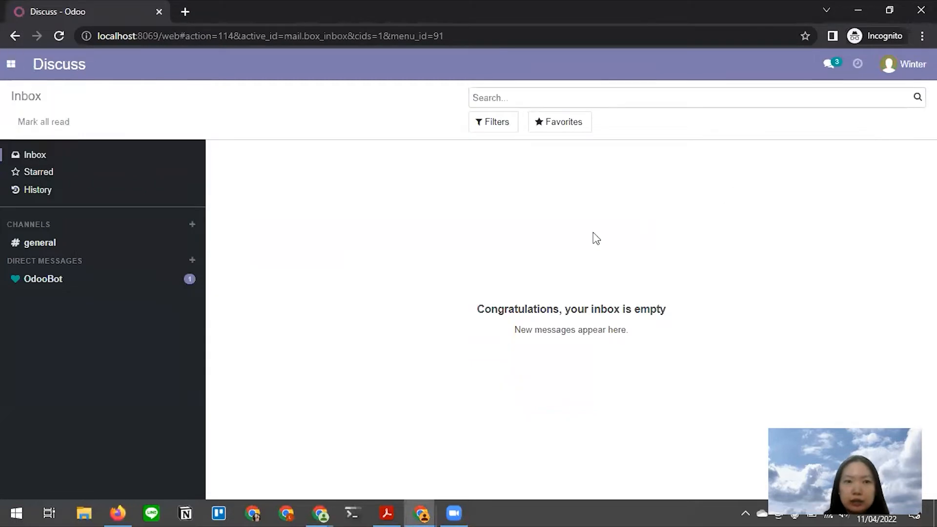
key("alt+Tab")
left_click(522, 328)
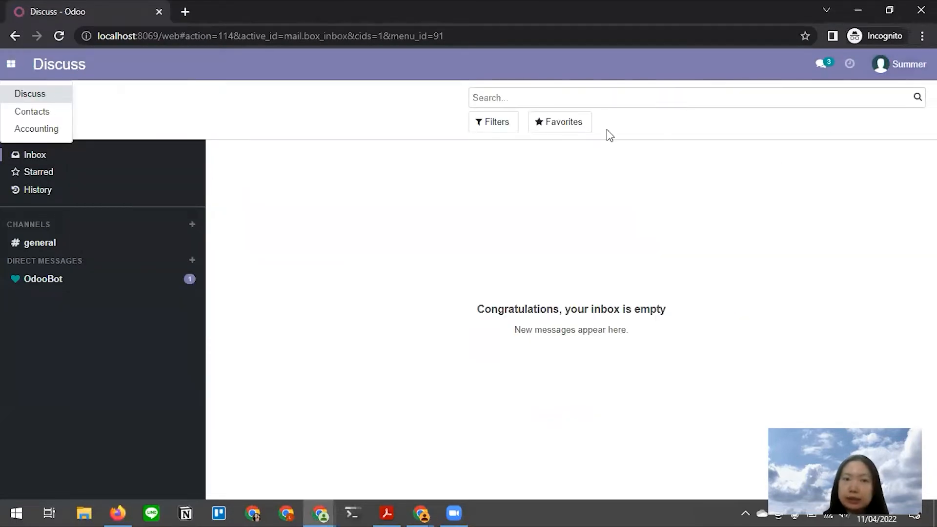
- Read the RFQ steps in the Medium draft and return to the purchasing user's Odoo window
key("alt+Tab")
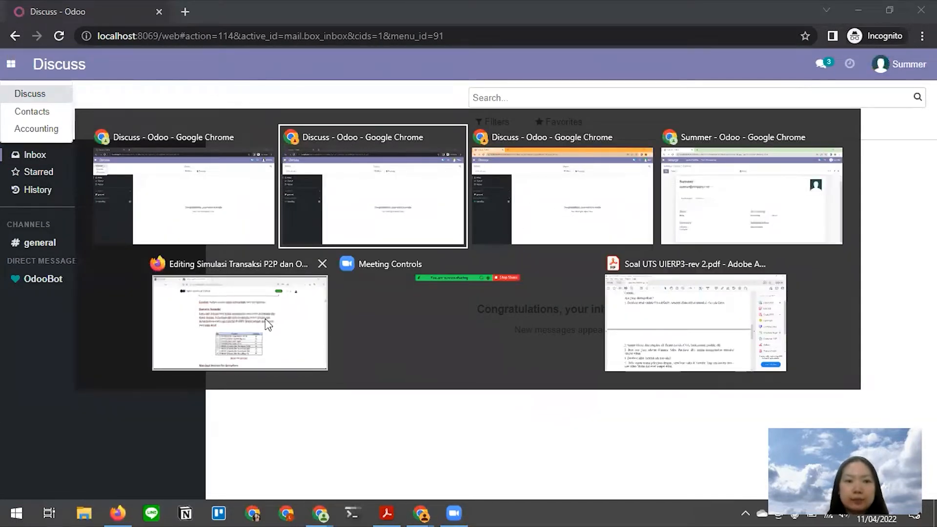
left_click(265, 318)
scroll(419, 301, "down", 4)
scroll(419, 302, "down", 3)
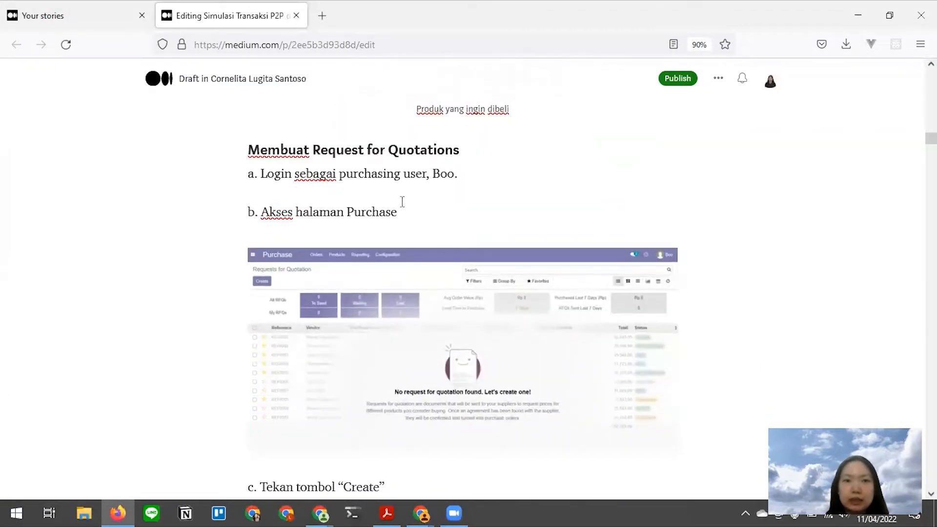
key("alt+Tab")
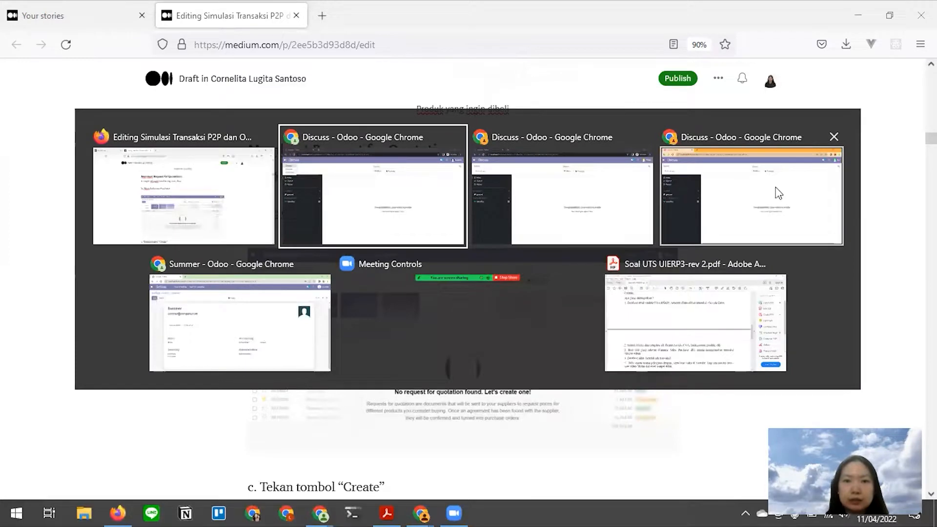
left_click(721, 193)
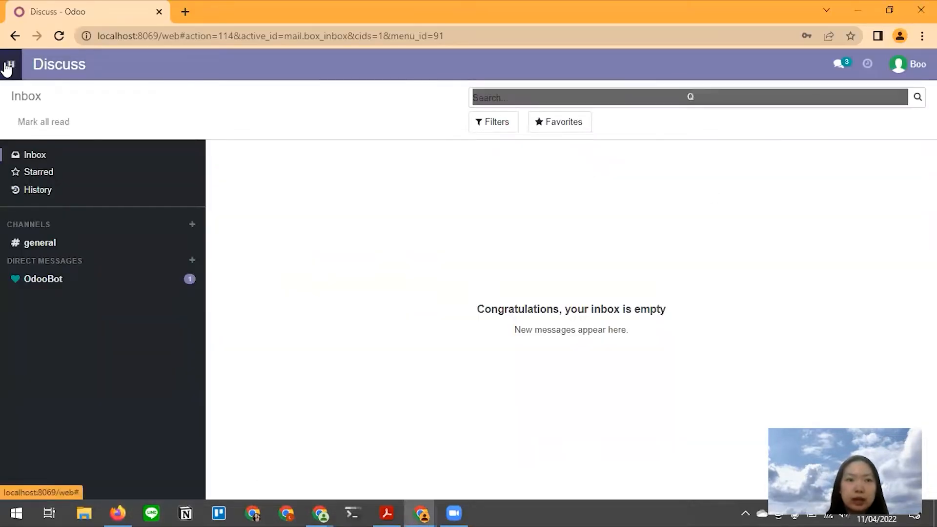
key("alt+Tab")
scroll(342, 246, "down", 3)
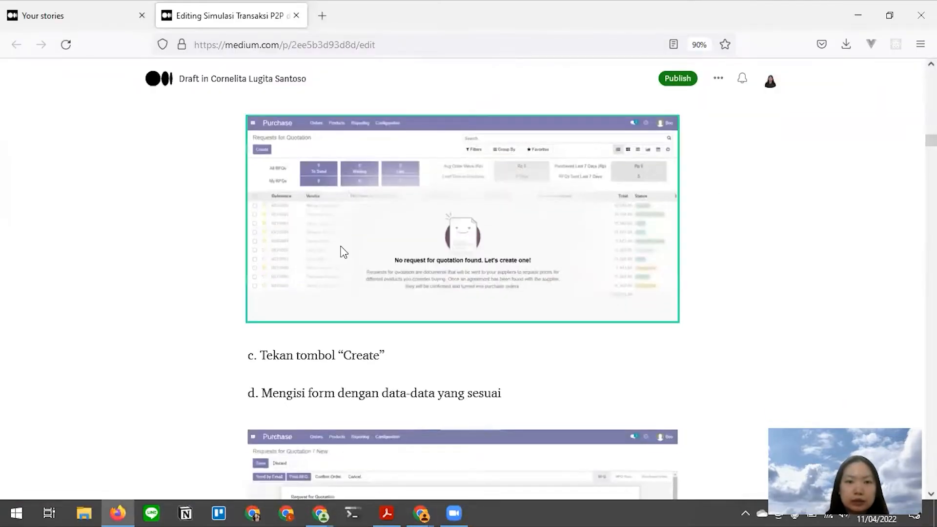
key("alt+Tab")
- Start a new request for quotation in the Purchase app, checking the tutorial draft
left_click(11, 65)
left_click(31, 129)
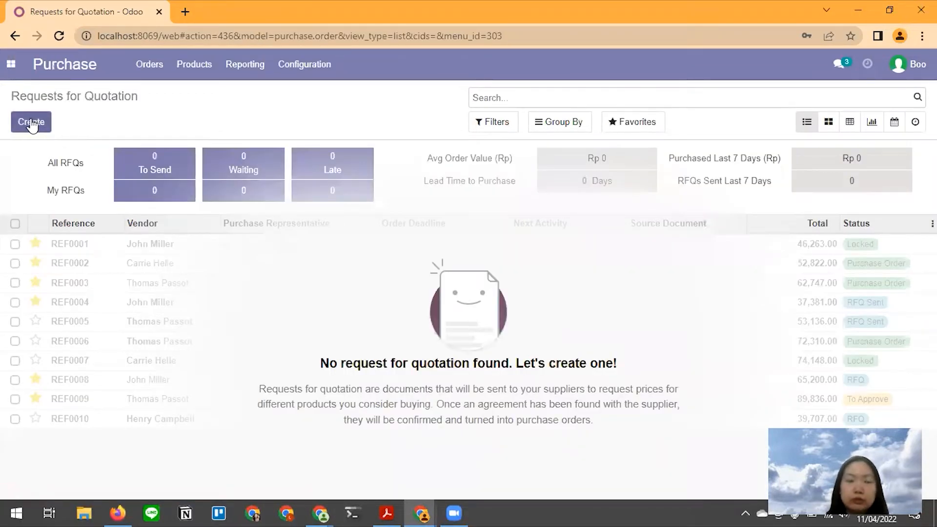
left_click(33, 125)
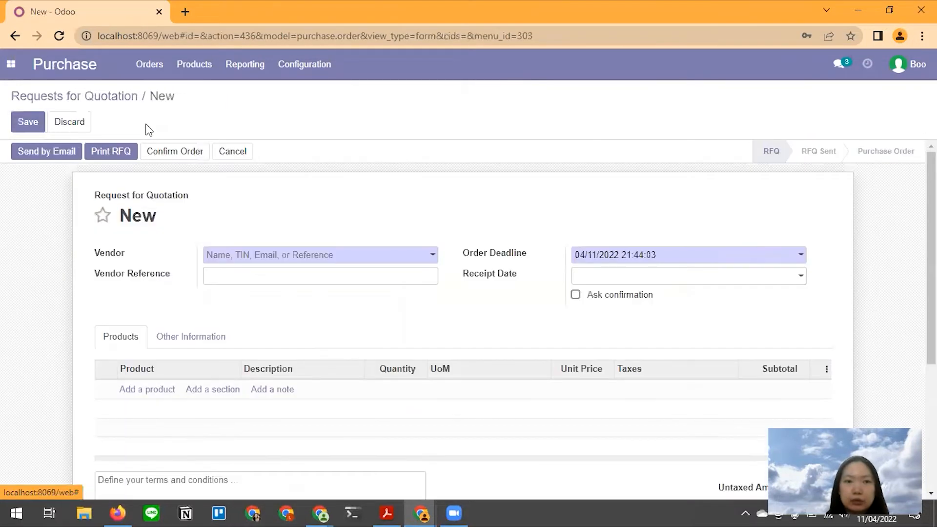
scroll(288, 235, "down", 1)
scroll(288, 236, "up", 1)
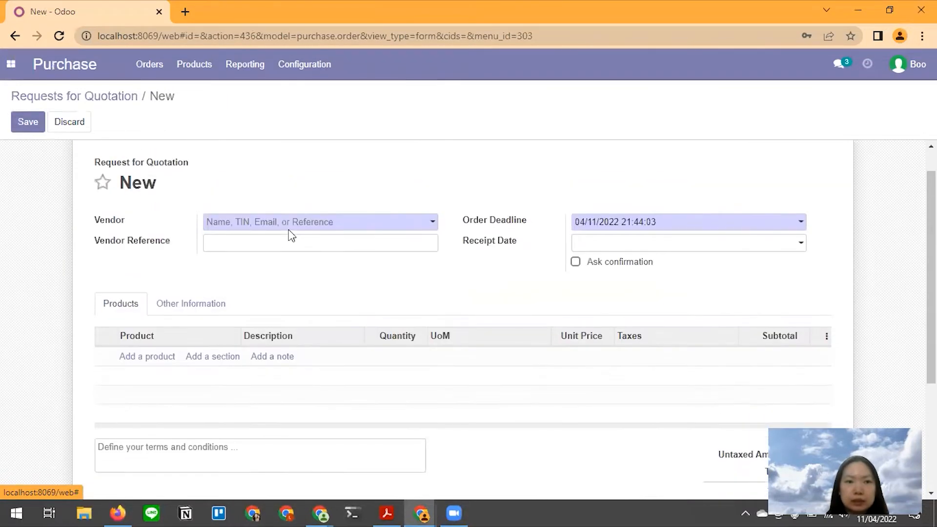
key("alt+Tab")
scroll(384, 262, "down", 3)
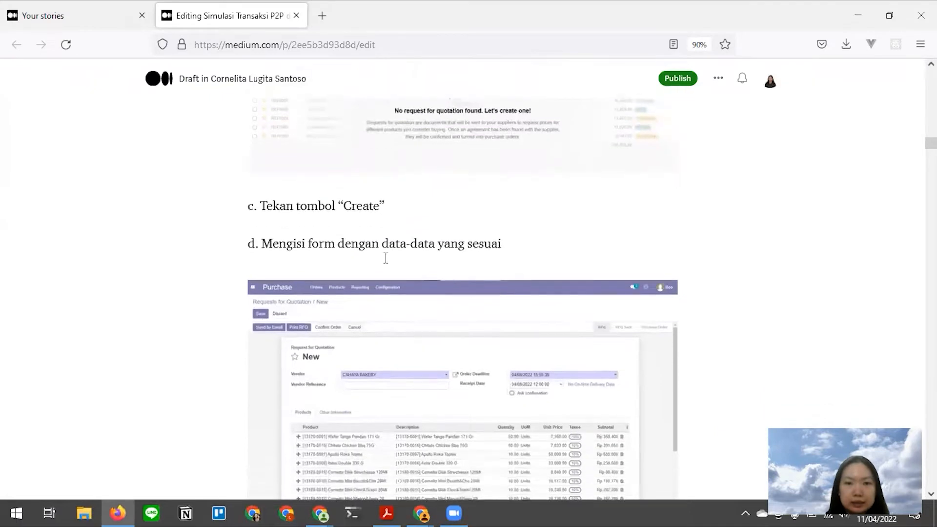
scroll(387, 263, "down", 1)
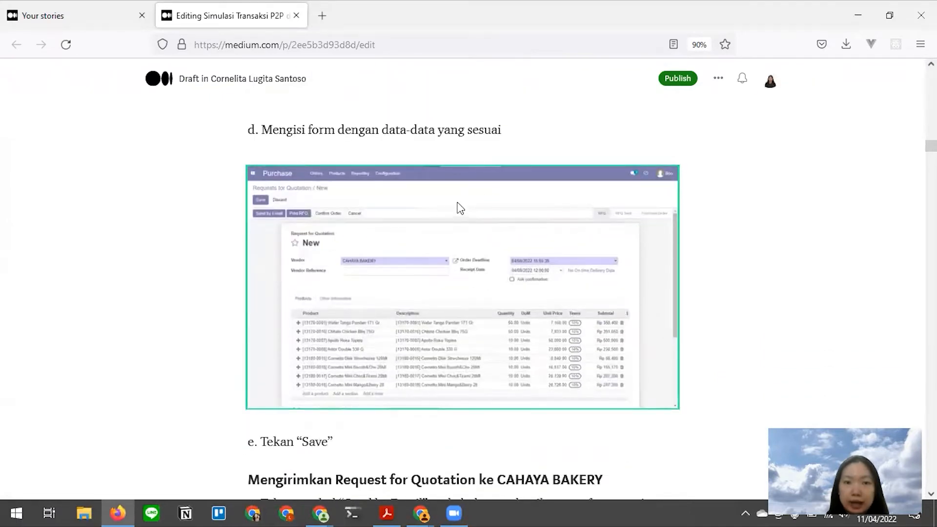
key("alt+Tab")
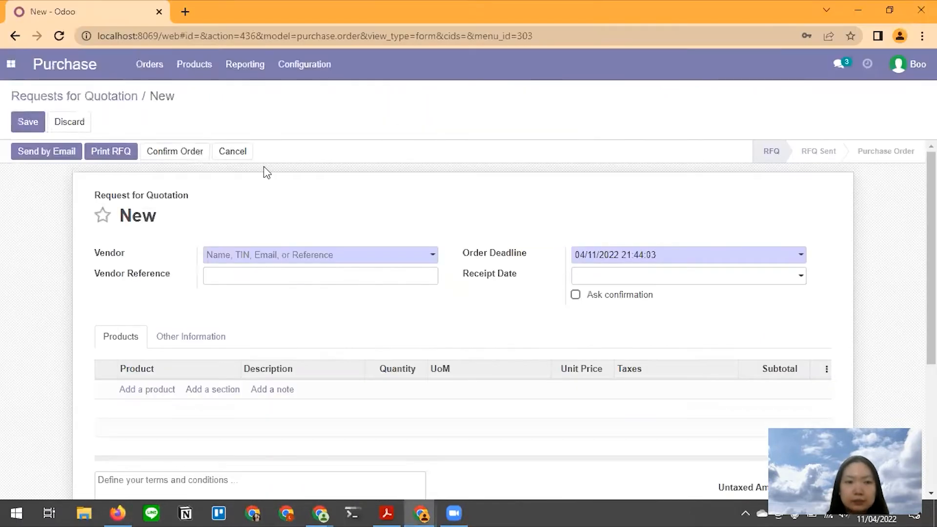
key("alt+Tab")
key("alt+Tab")
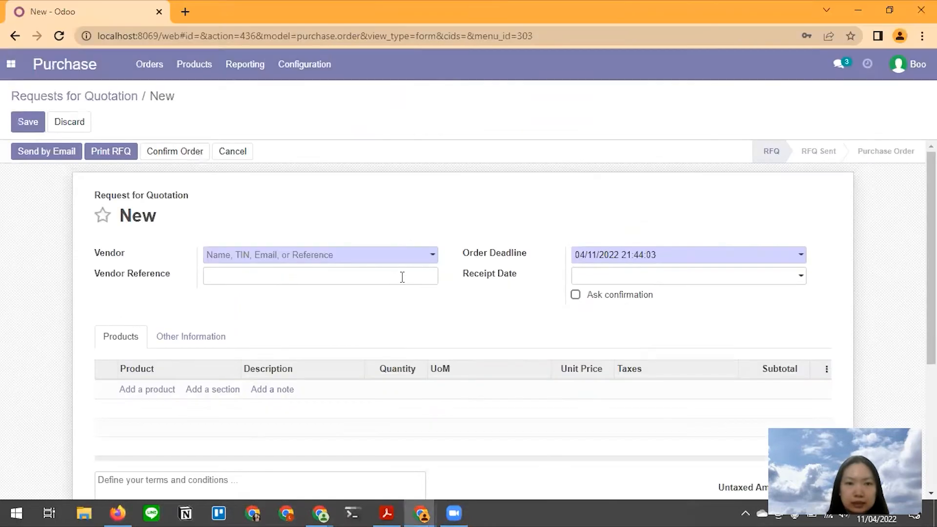
- Set CAHAYA BAKERY as the vendor and add a first product line
left_click(293, 255)
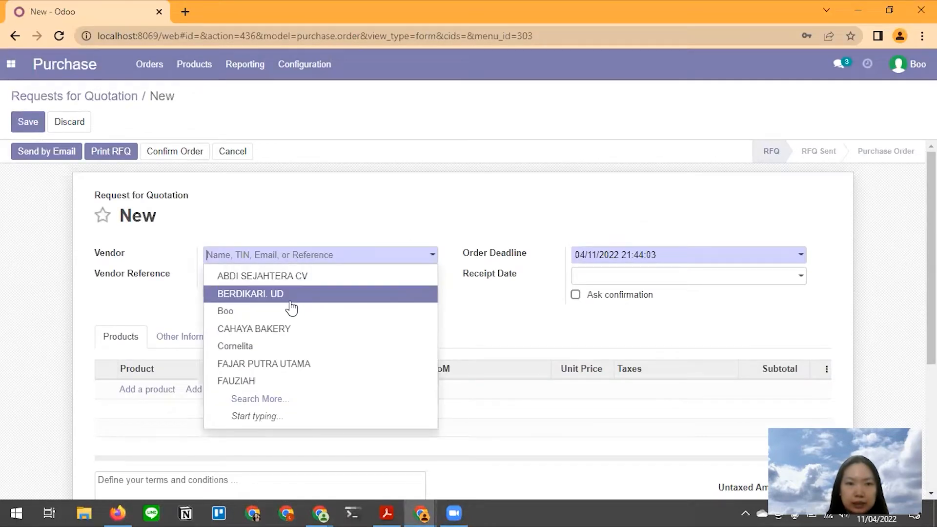
left_click(285, 330)
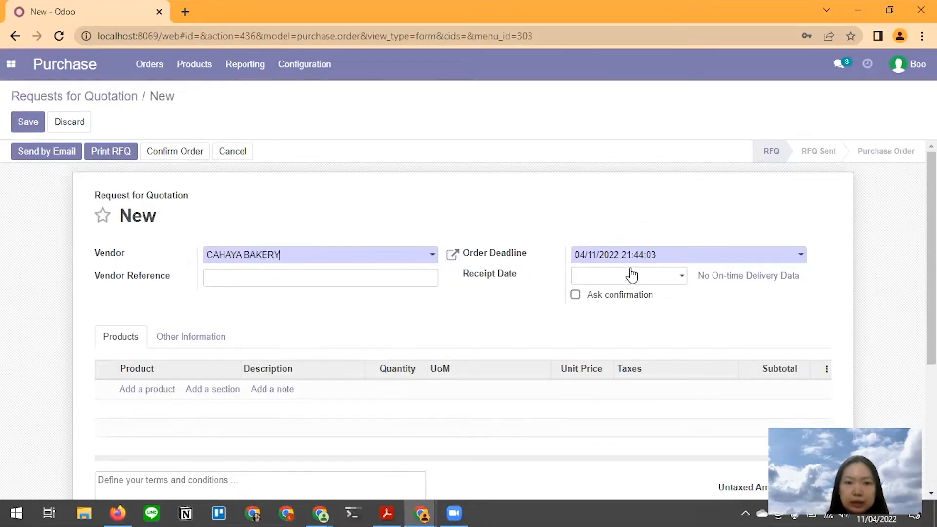
scroll(209, 304, "down", 3)
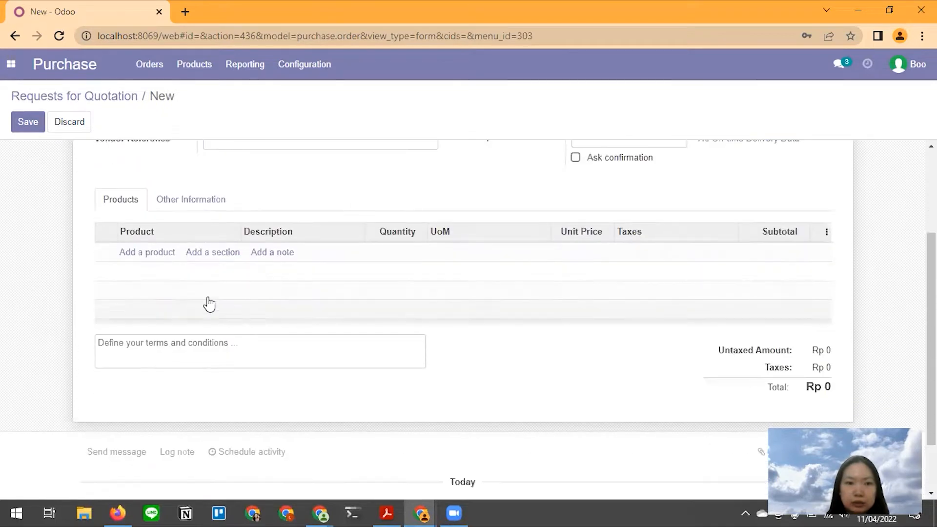
left_click(161, 252)
key("alt+Tab")
scroll(389, 259, "up", 15)
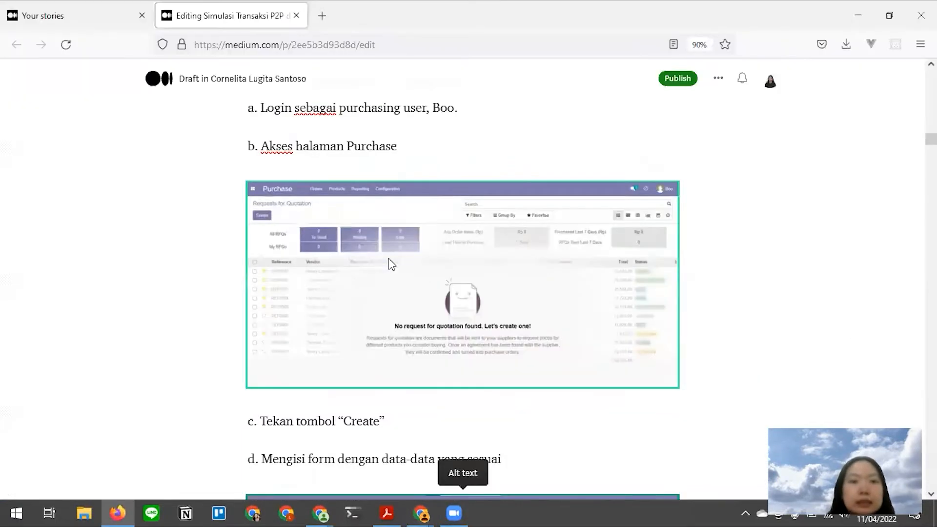
scroll(391, 263, "down", 3)
left_click(446, 271)
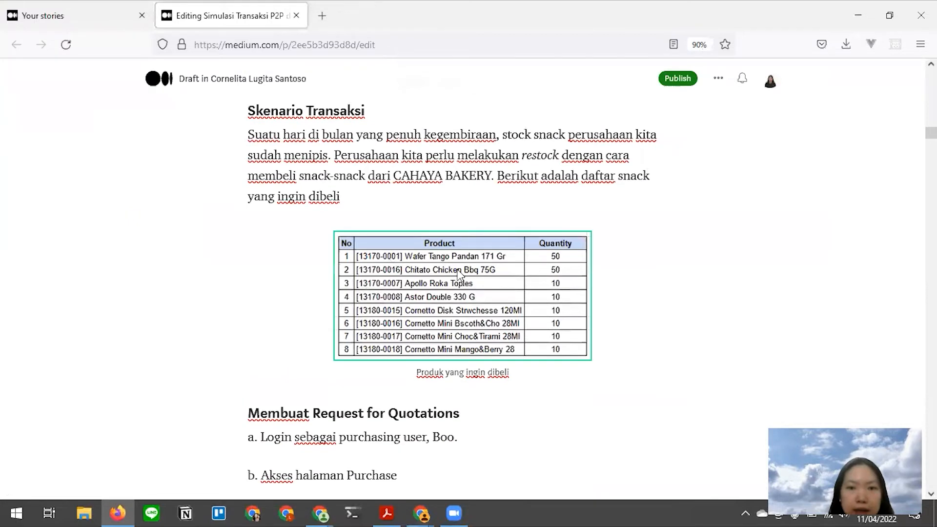
- Add Wafer Tango Pandan 171 Gr as the first line at 50 units
key("alt+Tab")
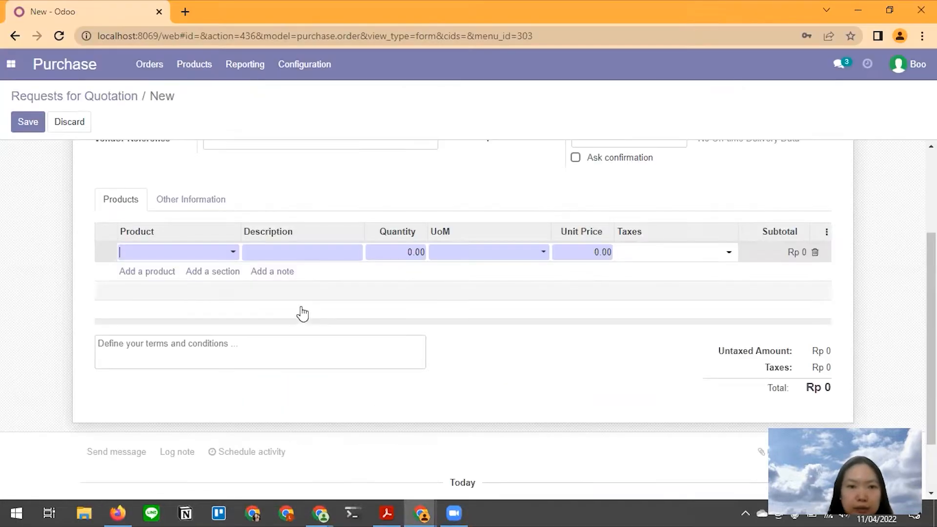
type("waf")
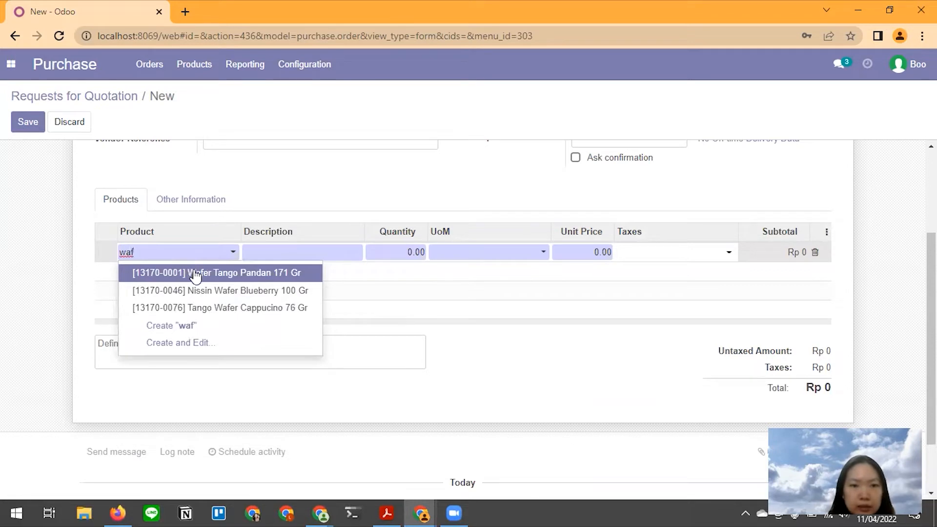
left_click(192, 272)
key("alt")
key("alt+Tab")
scroll(314, 291, "down", 6)
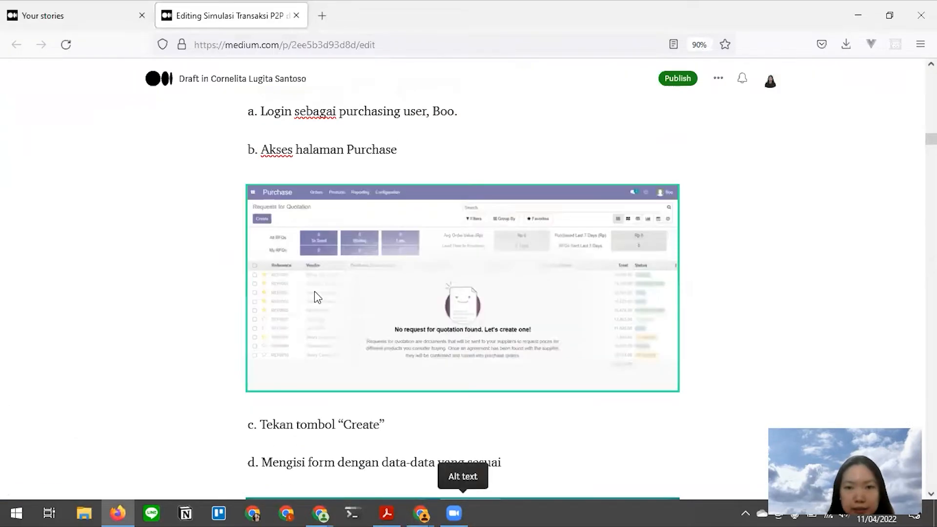
scroll(439, 257, "up", 2)
scroll(469, 255, "up", 5)
scroll(502, 264, "down", 2)
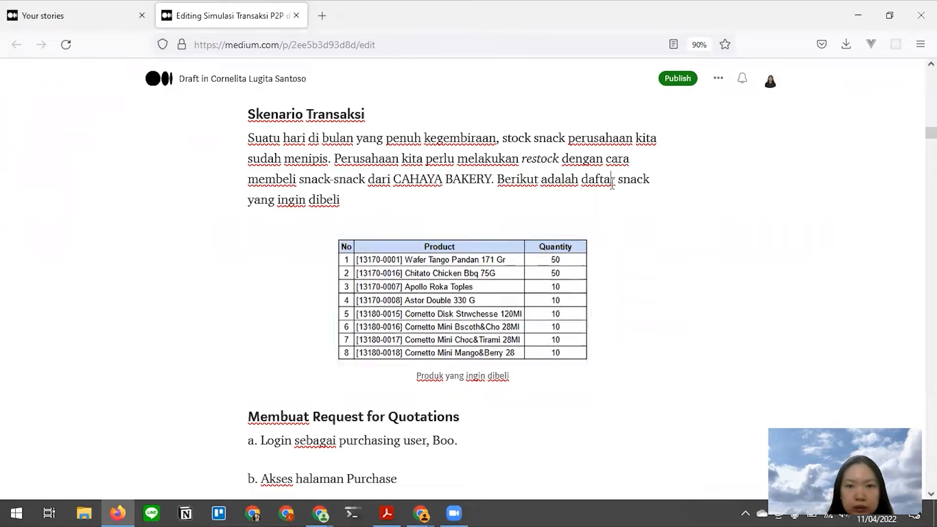
key("alt+Tab")
double_click(414, 252)
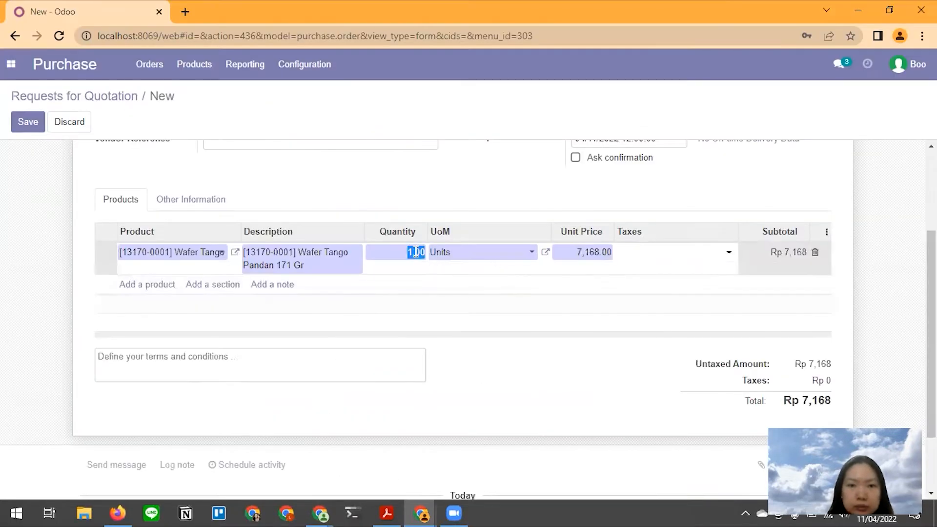
type("50")
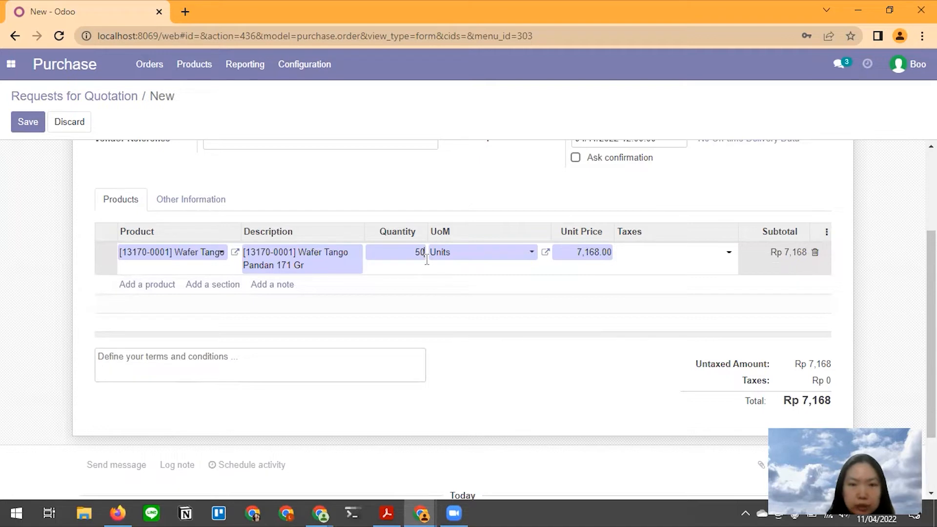
key("alt+Tab")
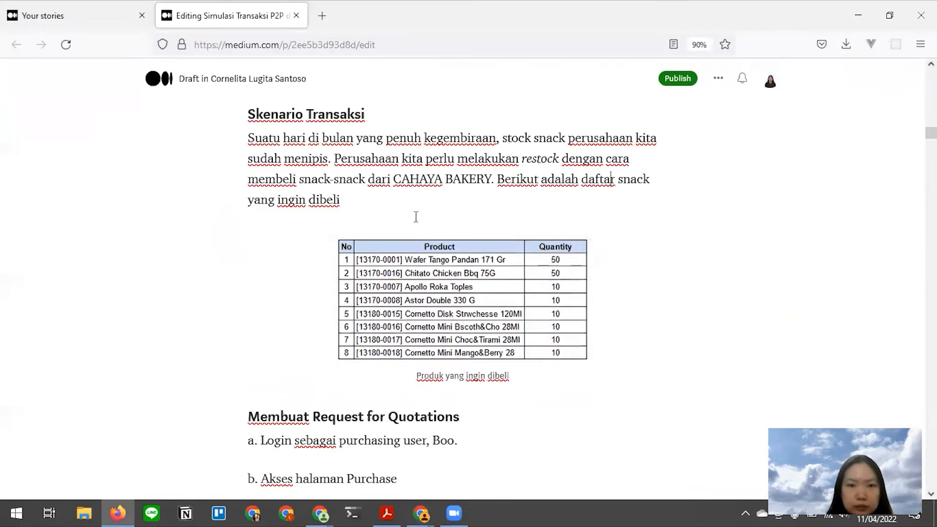
key("alt+Tab")
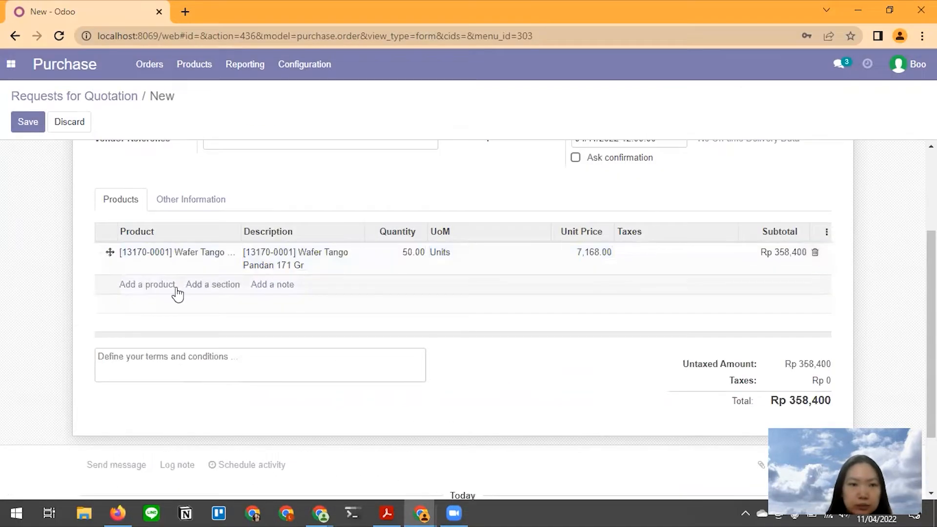
- Add Chitato Chicken Bbq 75G as a second line at 50 units
left_click(147, 284)
type("c")
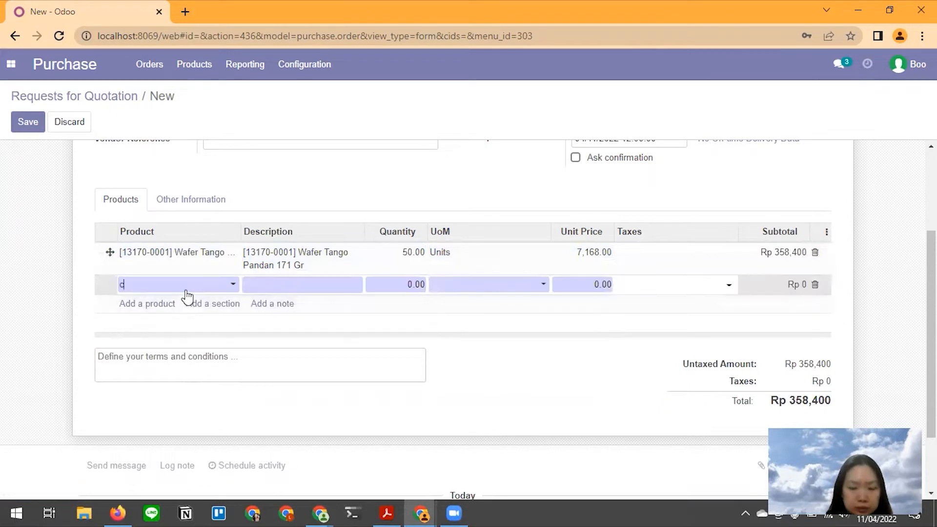
type("hitat")
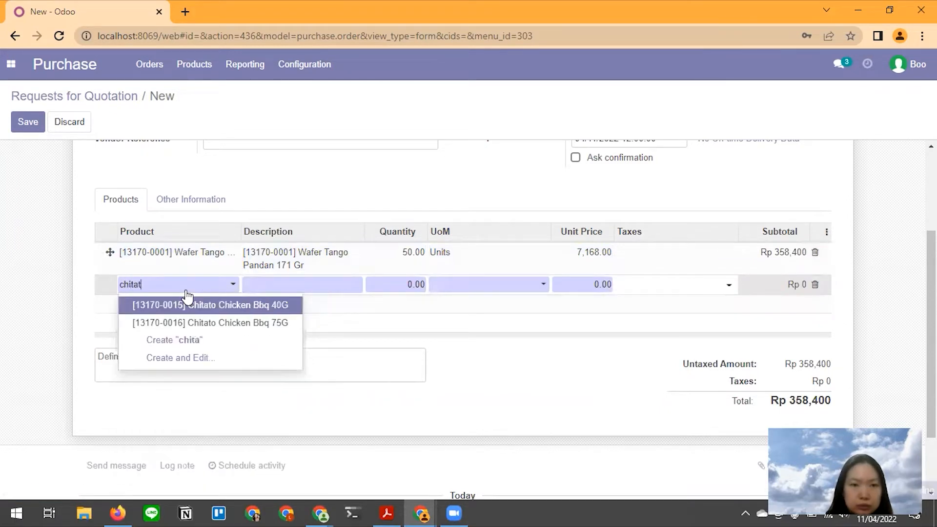
key("Escape")
key("alt+Tab")
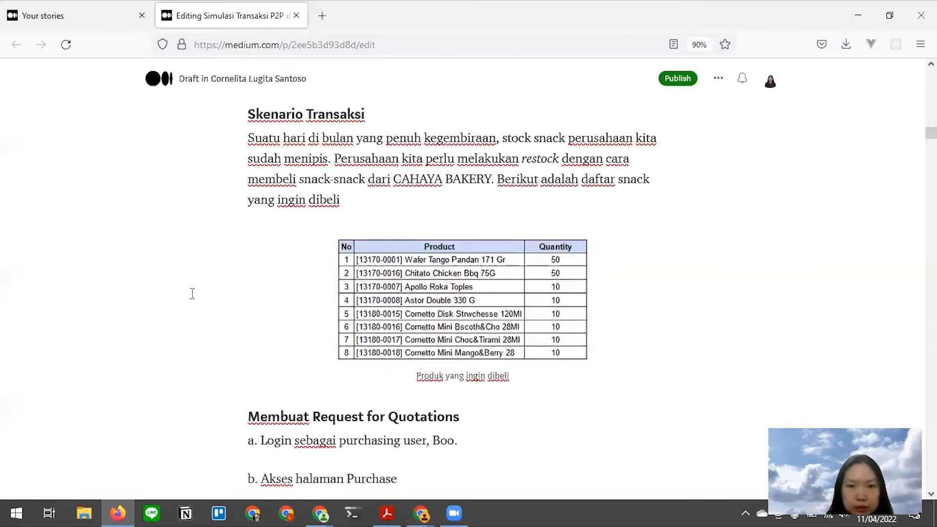
key("alt+Tab")
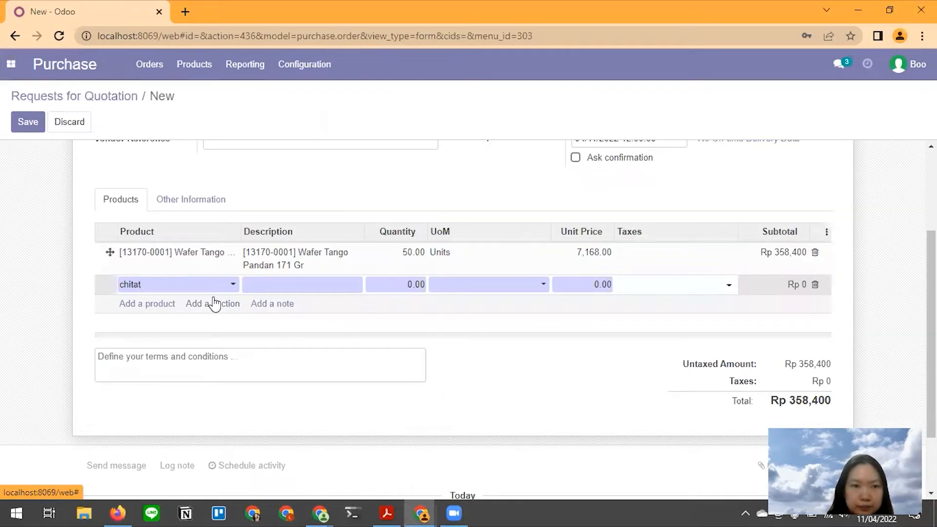
type("o")
key("Escape")
key("alt")
key("alt+Tab")
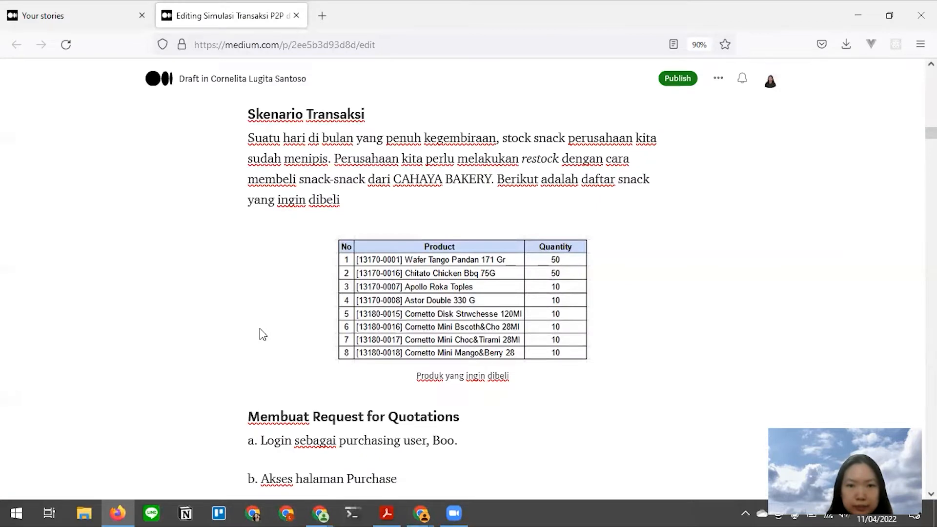
key("alt+Tab")
double_click(413, 288)
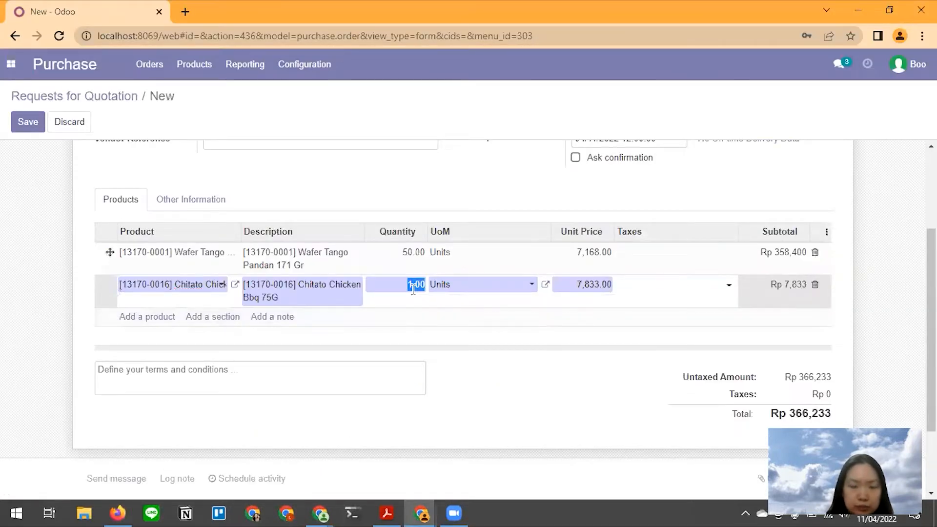
type("50")
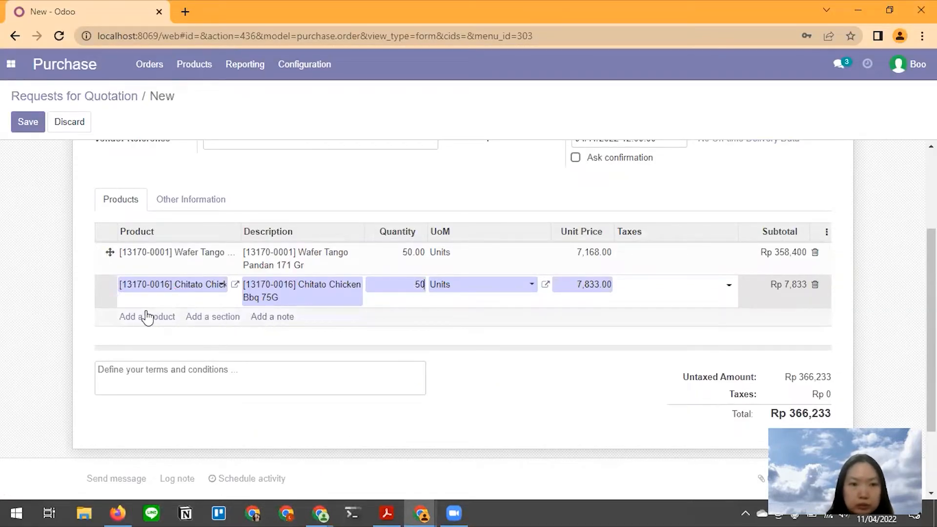
left_click(181, 343)
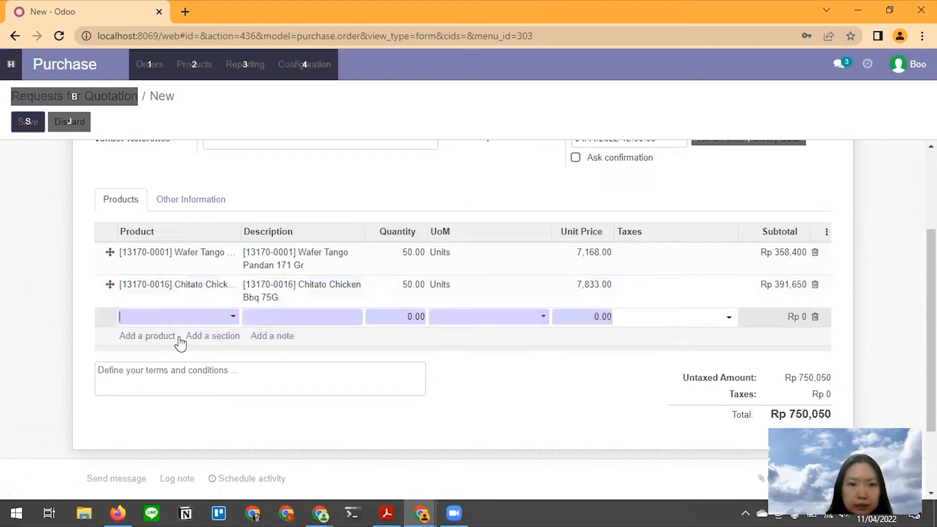
- Search for the Apollo product in the next quotation line
key("alt+Tab")
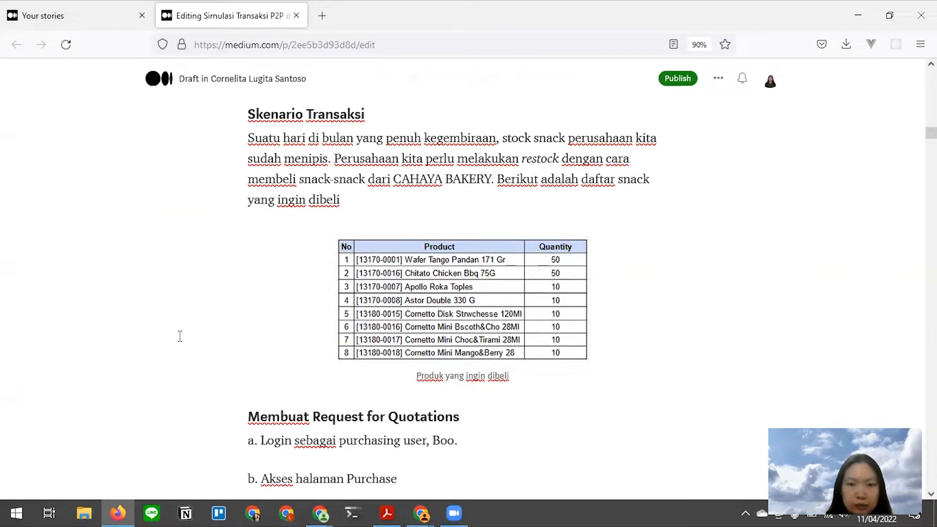
key("alt+Tab")
type("apol")
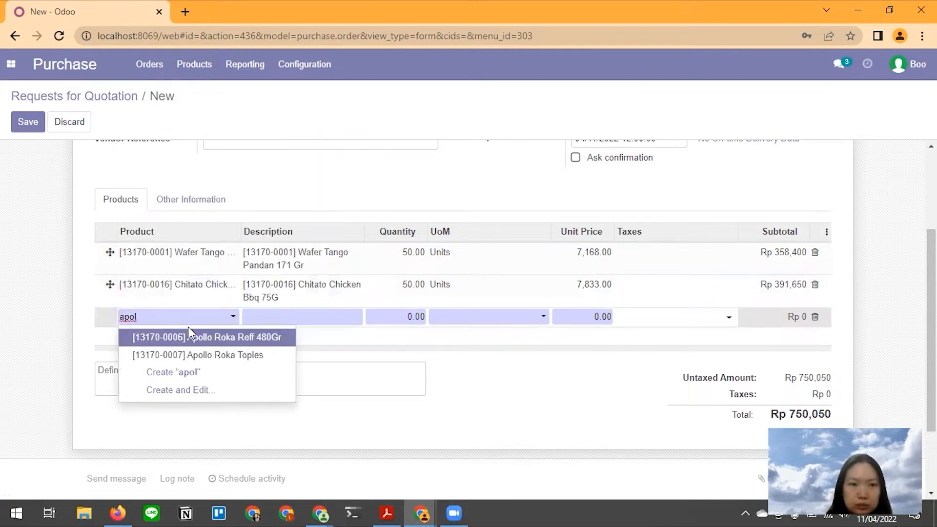
- Add Apollo Roka Toples as the third line at 10 units
left_click(198, 354)
left_click(394, 319)
type("10")
left_click(160, 355)
key("alt+Tab")
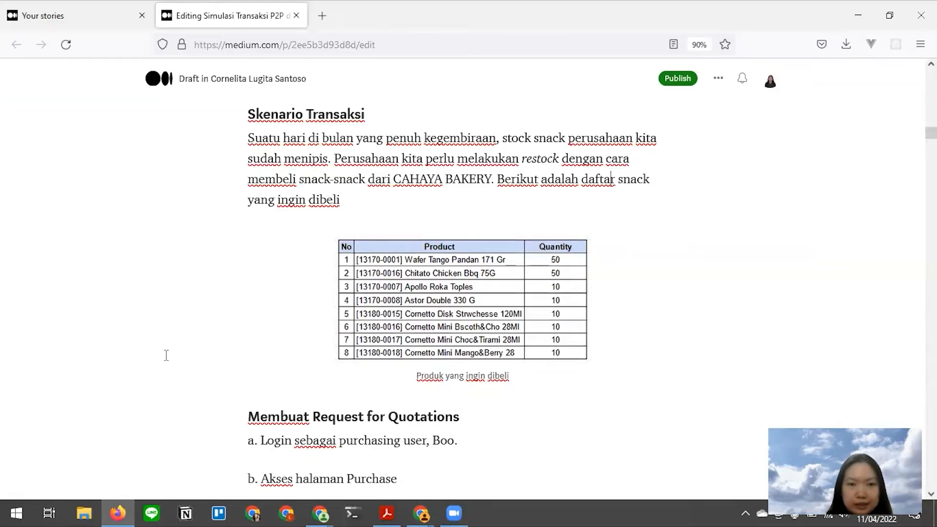
key("alt+Tab")
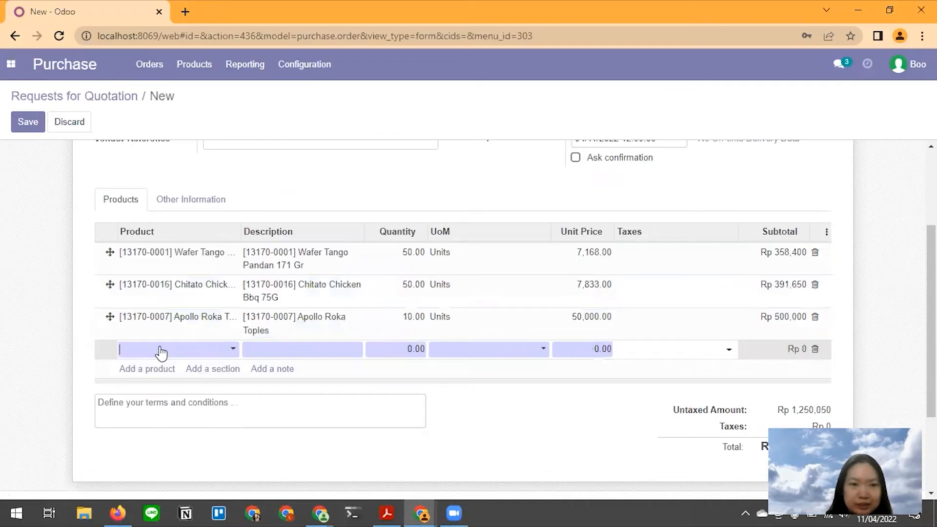
- Add Astor Double 330 G as the fourth line at 10 units
type("asto")
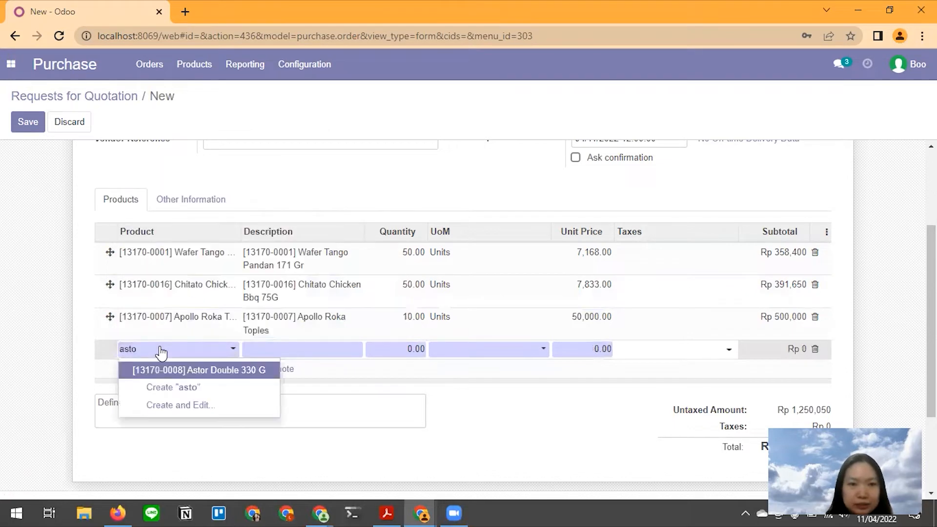
left_click(195, 376)
key("Return")
left_click(412, 350)
type("10")
key("alt")
key("alt+Tab")
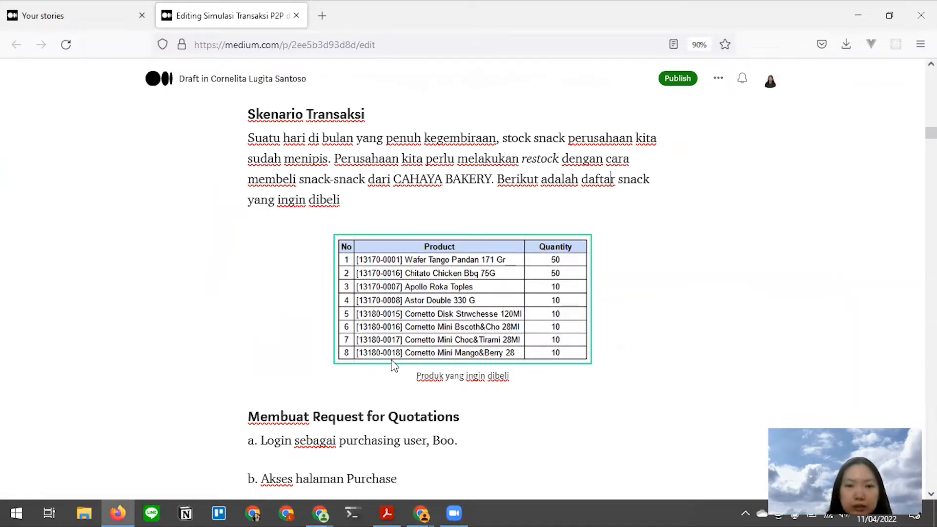
key("alt+Tab")
- Add [13180-0015] Cornetto Disk Strwchesse 120Ml at 10 units, giving a Rp 88,400 subtotal
left_click(144, 382)
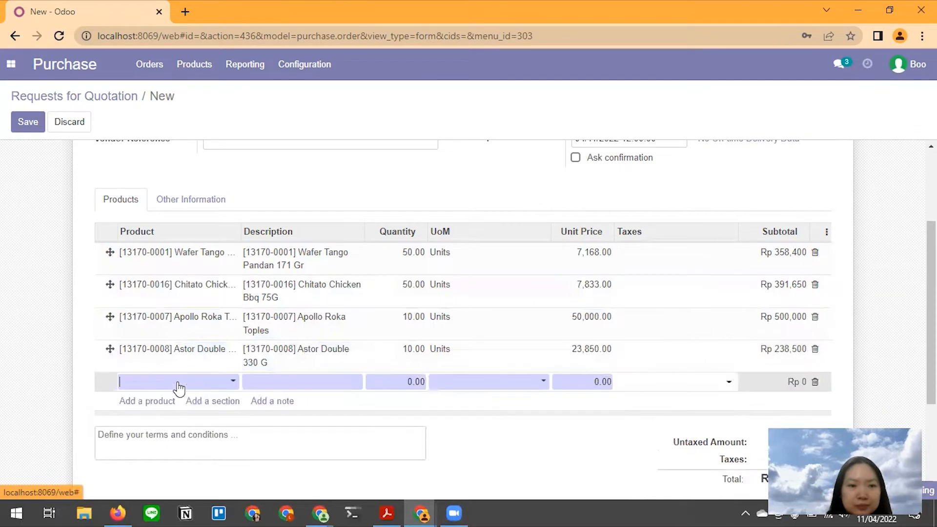
type("cornet")
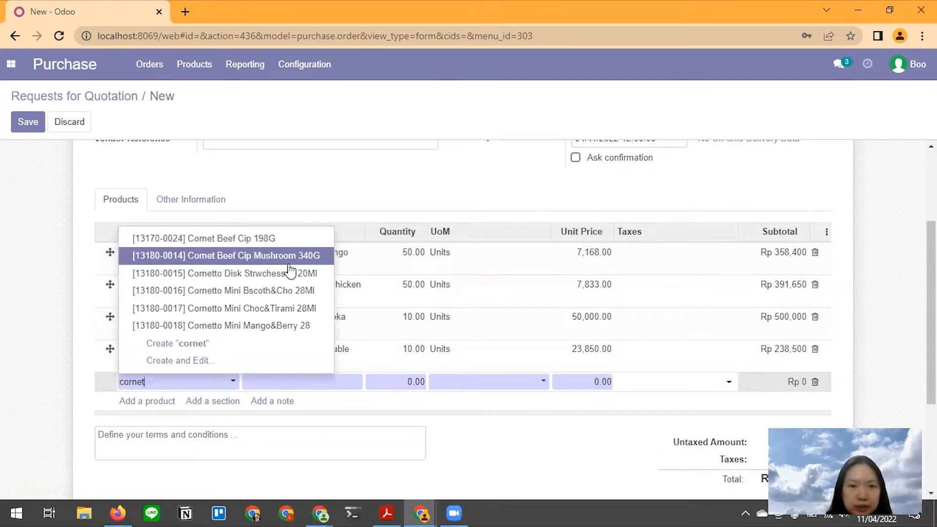
left_click(292, 274)
left_click(415, 381)
type("10")
left_click(139, 424)
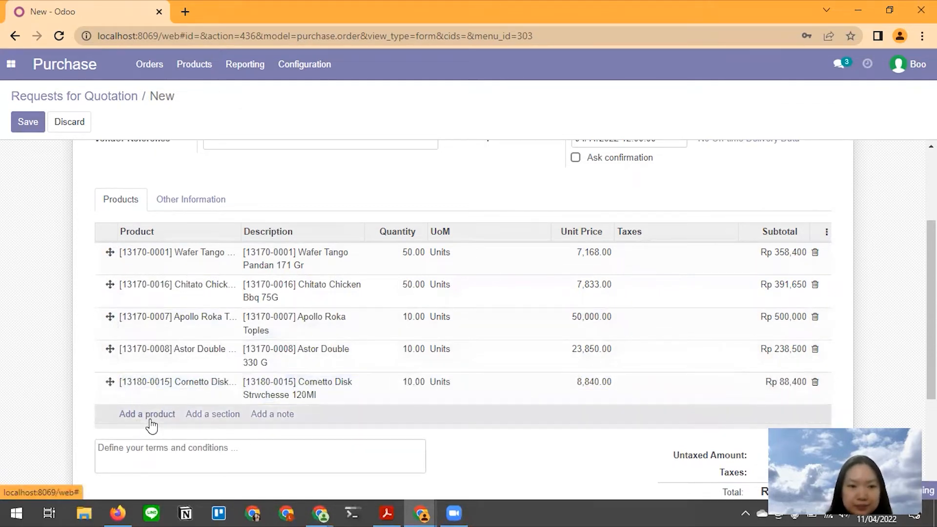
- Add a Cornetto Mini Bscoth&Cho 28Ml line with quantity 10
left_click(151, 419)
key("alt+Tab")
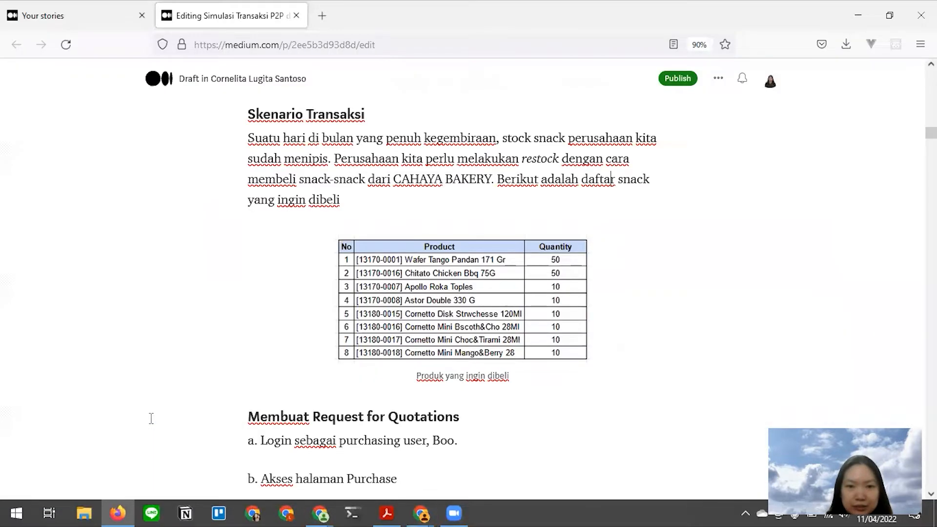
key("alt+Tab")
left_click(188, 413)
type("corne")
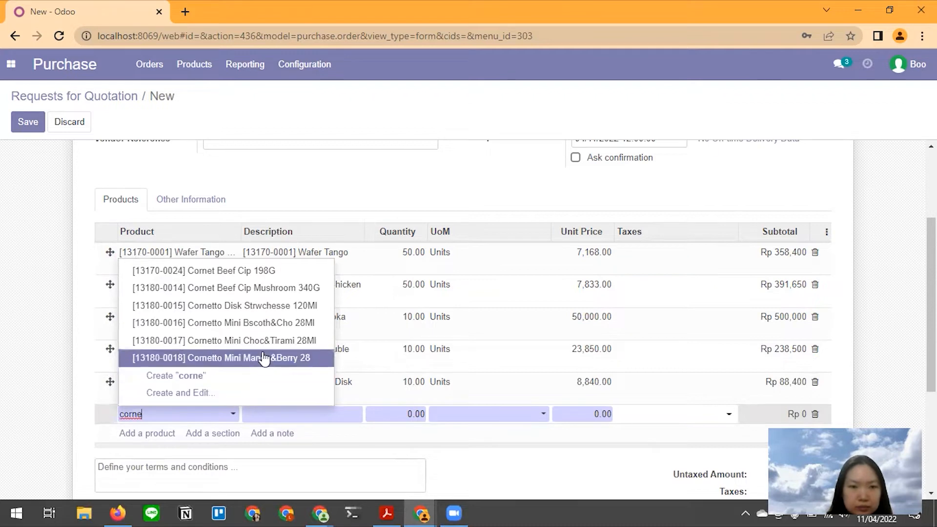
left_click(307, 323)
left_click(419, 414)
key("BackSpace")
type("10")
scroll(329, 383, "down", 3)
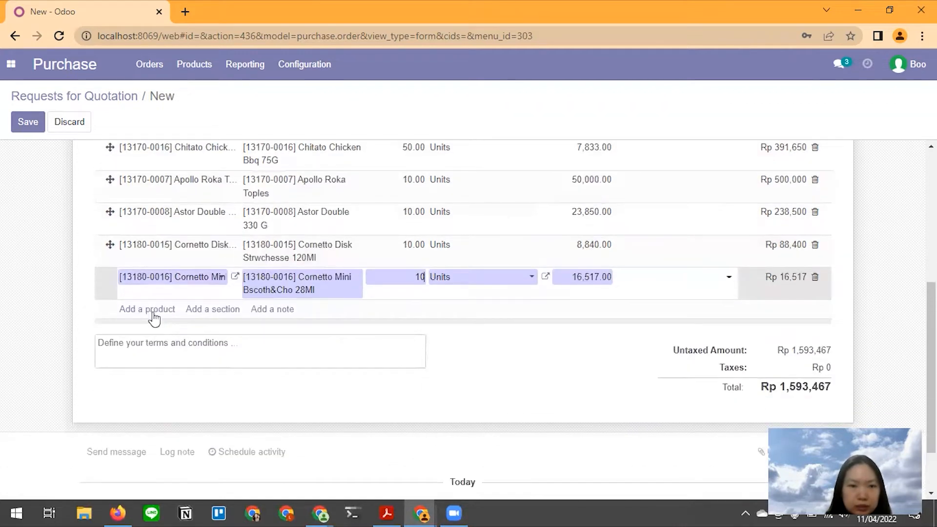
- Add a Cornetto Mini Choc&Tirami 28Ml line with quantity 10
key("alt")
key("alt+Tab")
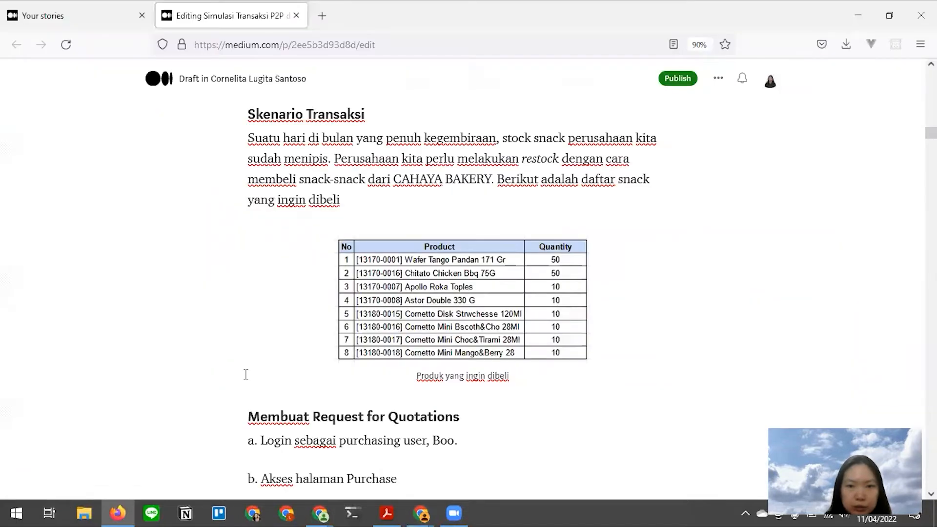
key("alt+Tab")
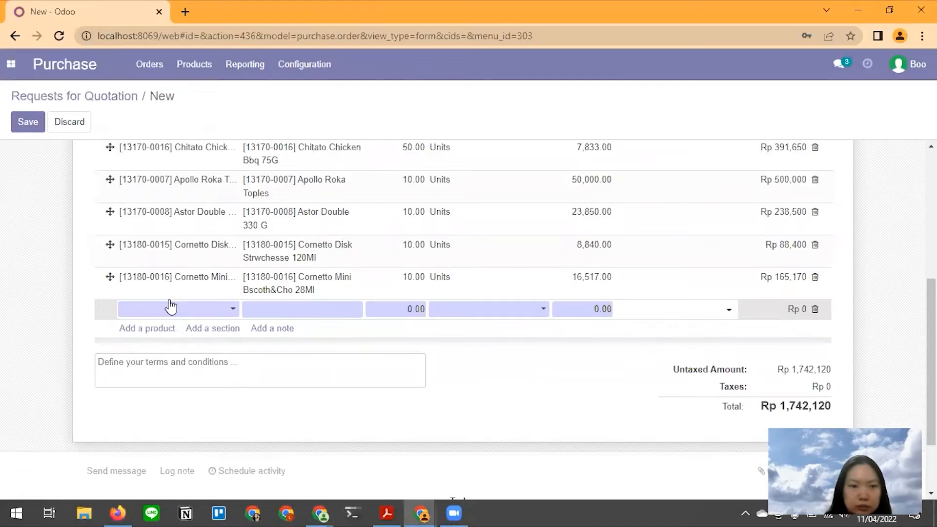
type("corne")
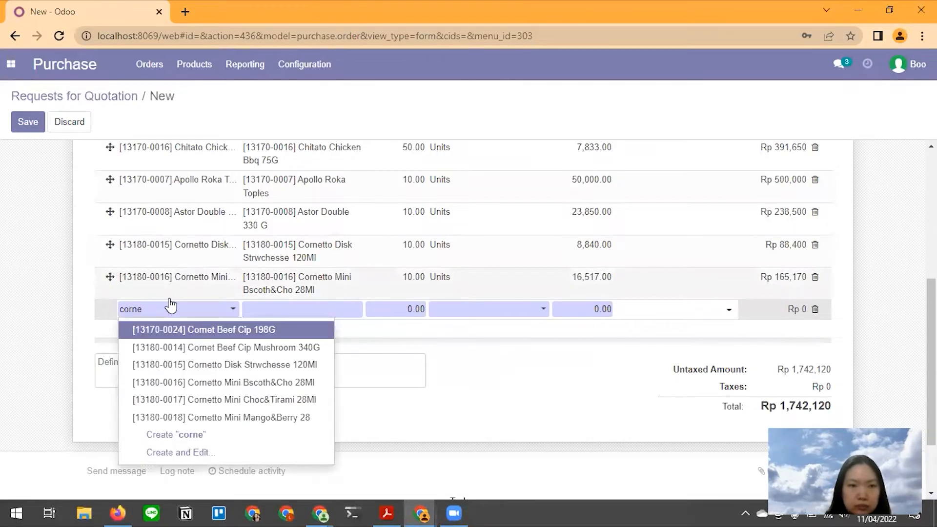
left_click(263, 402)
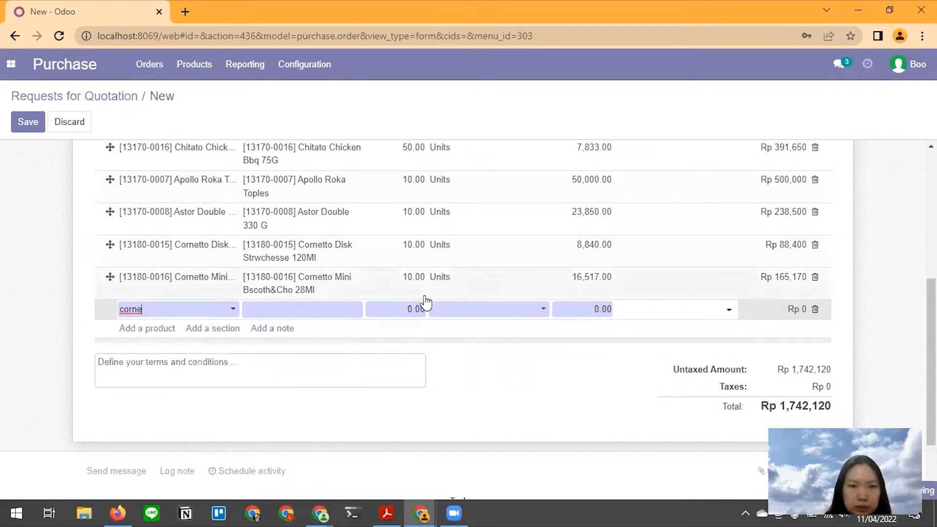
left_click(407, 310)
type("10")
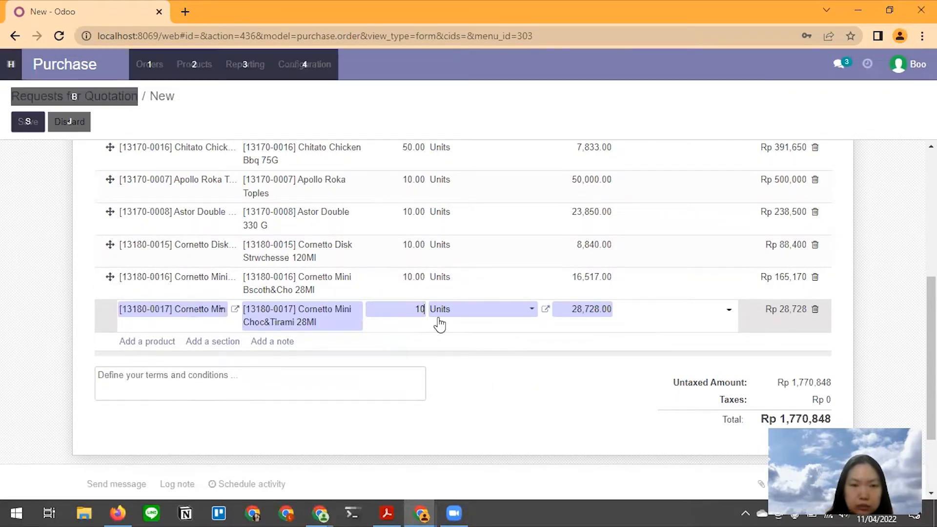
key("alt+Tab")
key("alt+Tab")
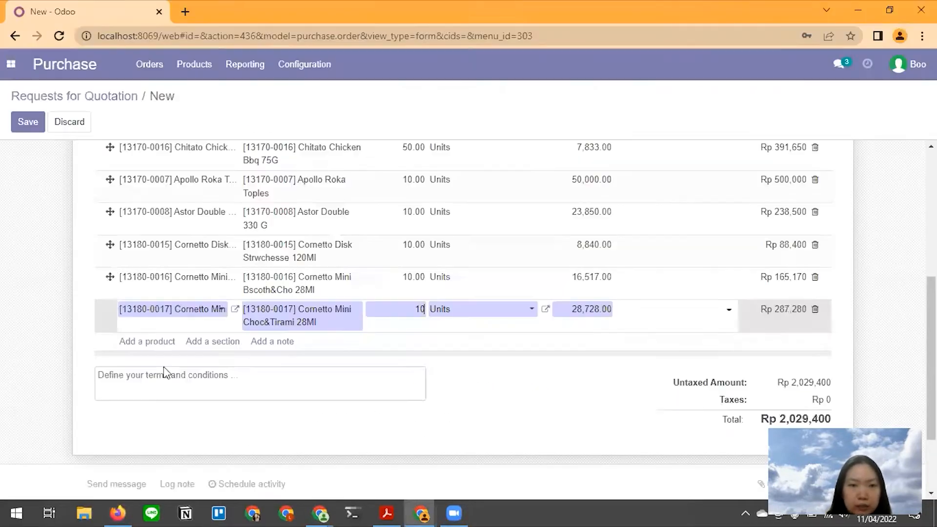
- Add a Cornetto Mini Mango&Berry 28 line with quantity 10
left_click(161, 342)
type("orne")
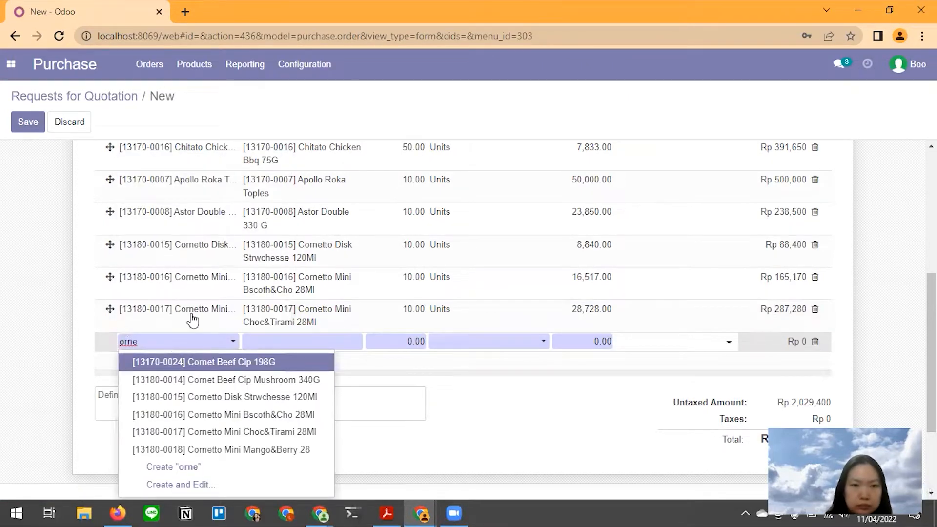
left_click(264, 452)
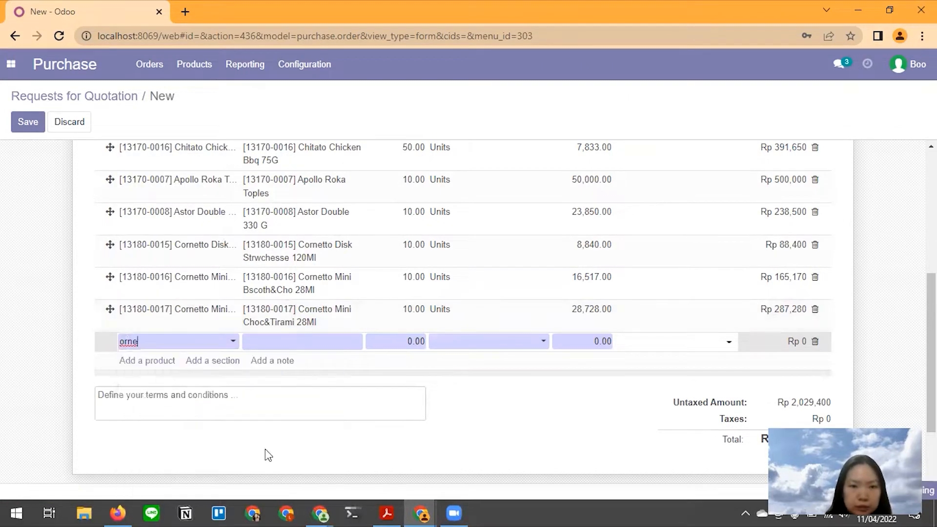
left_click(422, 345)
type("1")
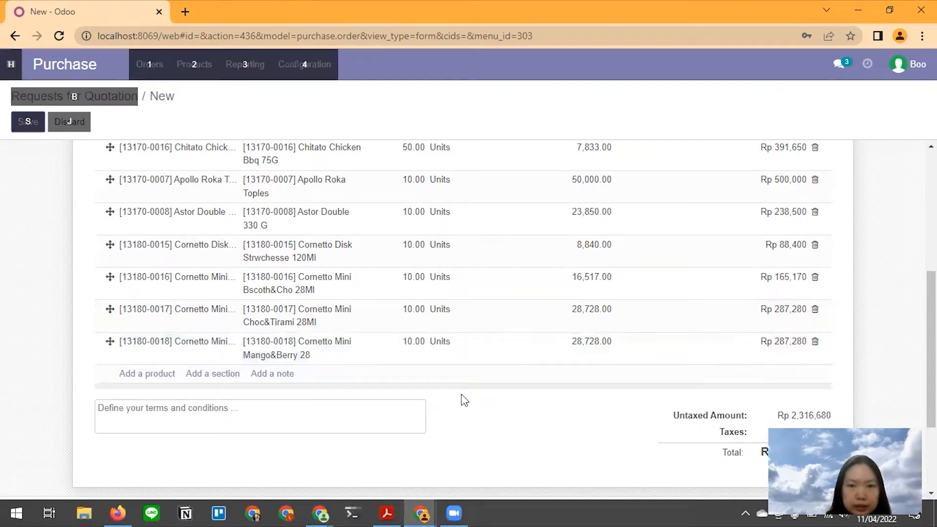
key("alt+Tab")
scroll(395, 371, "down", 7)
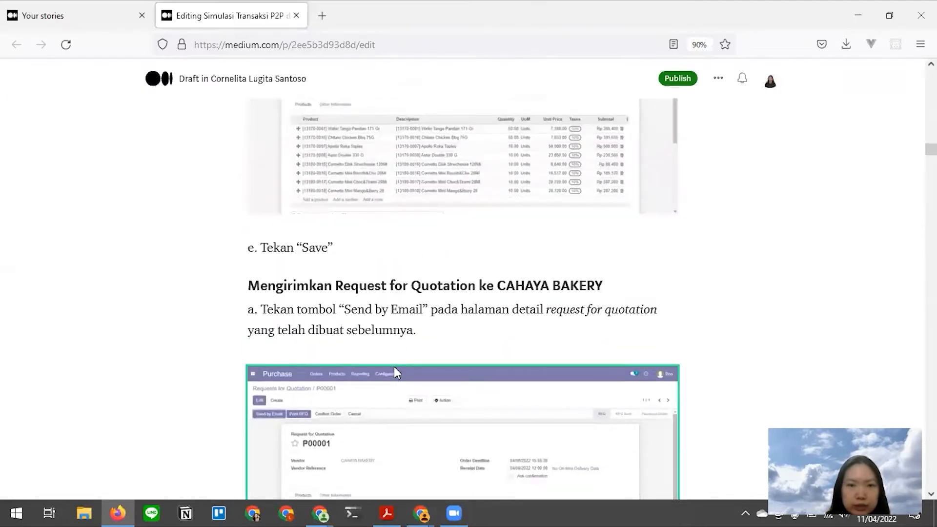
scroll(394, 367, "down", 5)
scroll(395, 367, "down", 3)
scroll(394, 367, "up", 14)
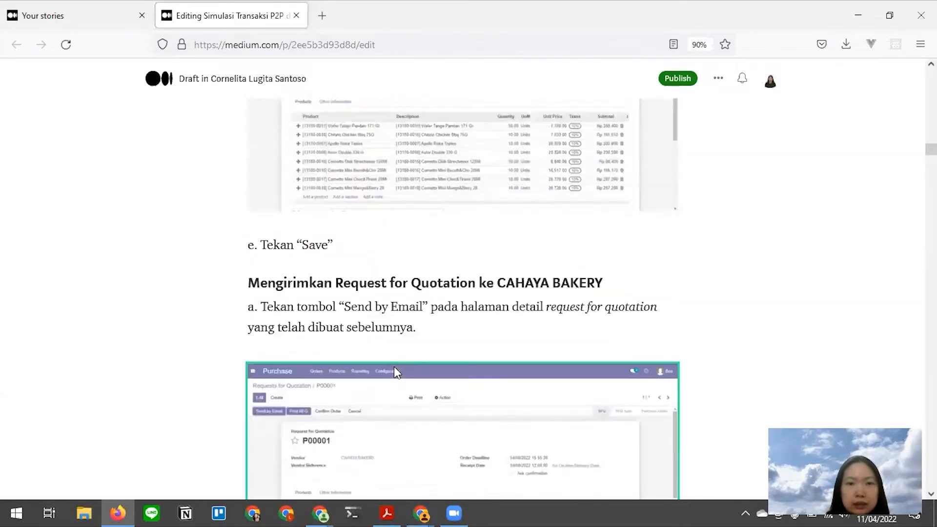
scroll(394, 368, "down", 2)
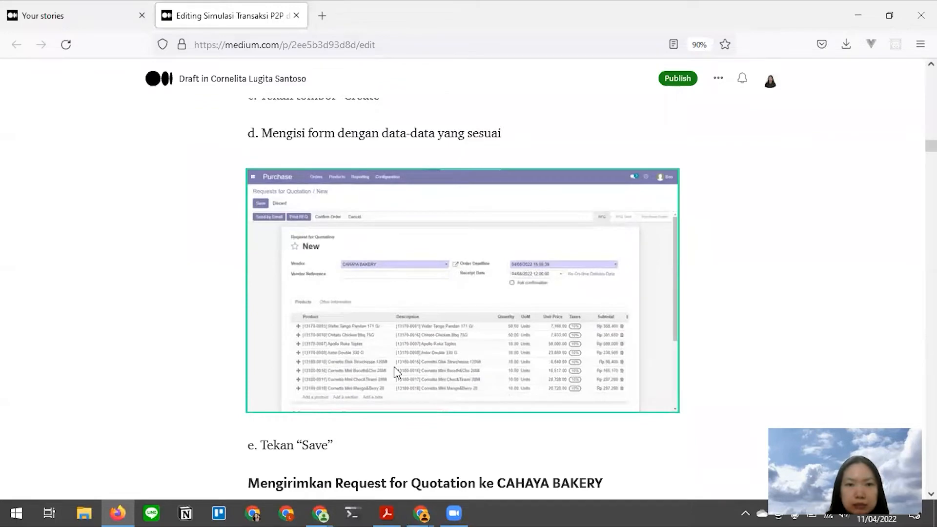
- Save the request for quotation as P00001 with all eight products
key("alt+Tab")
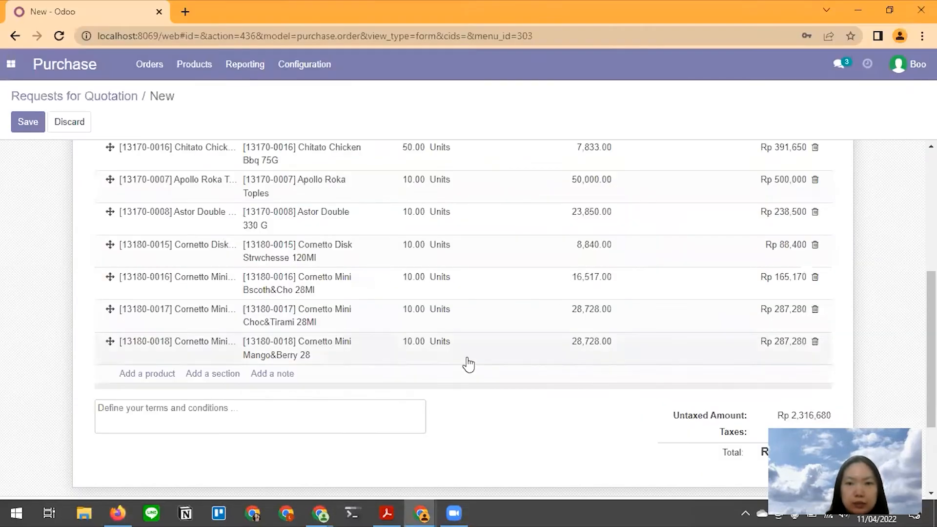
scroll(468, 361, "up", 6)
scroll(417, 353, "up", 3)
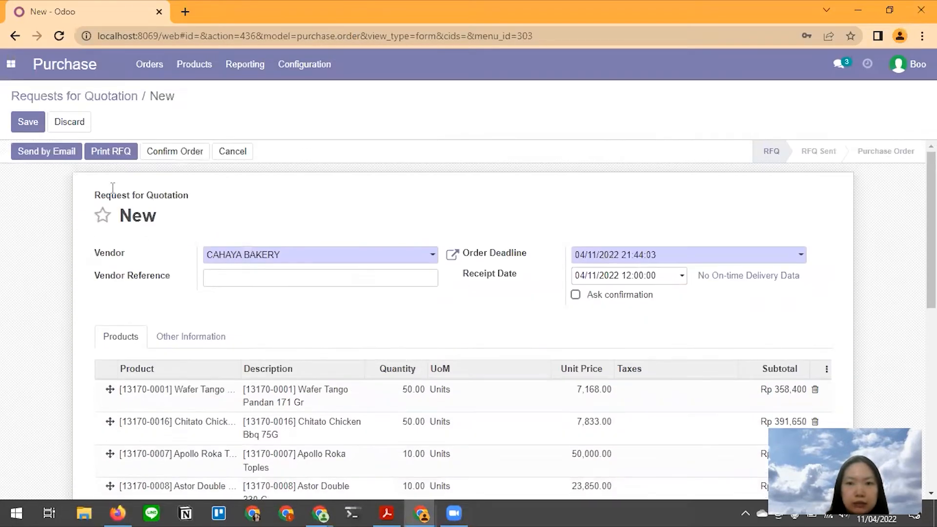
left_click(26, 128)
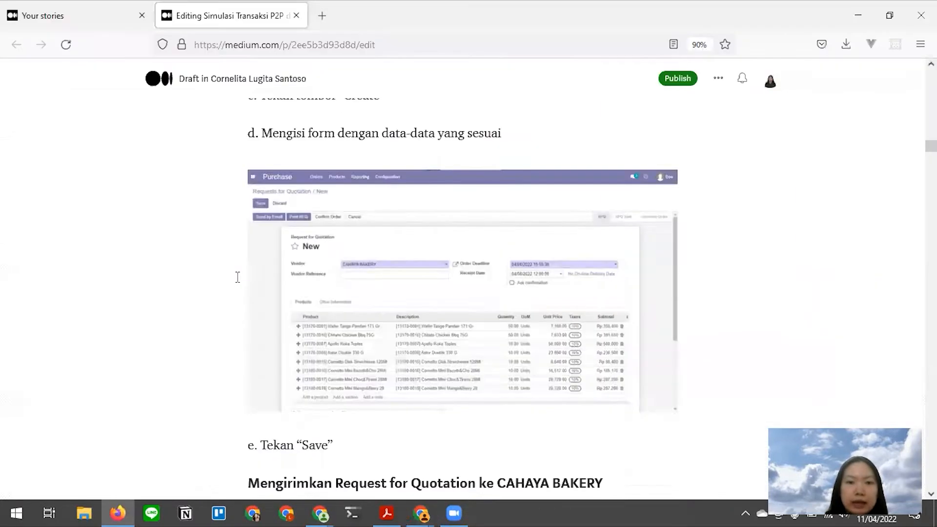
- Start sending RFQ P00001 to CAHAYA BAKERY by email
scroll(236, 274, "down", 4)
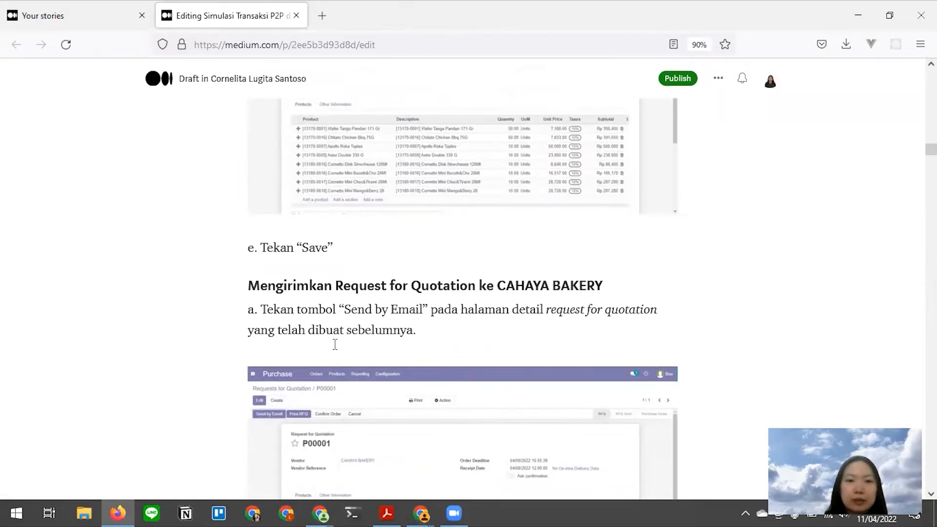
scroll(336, 347, "down", 2)
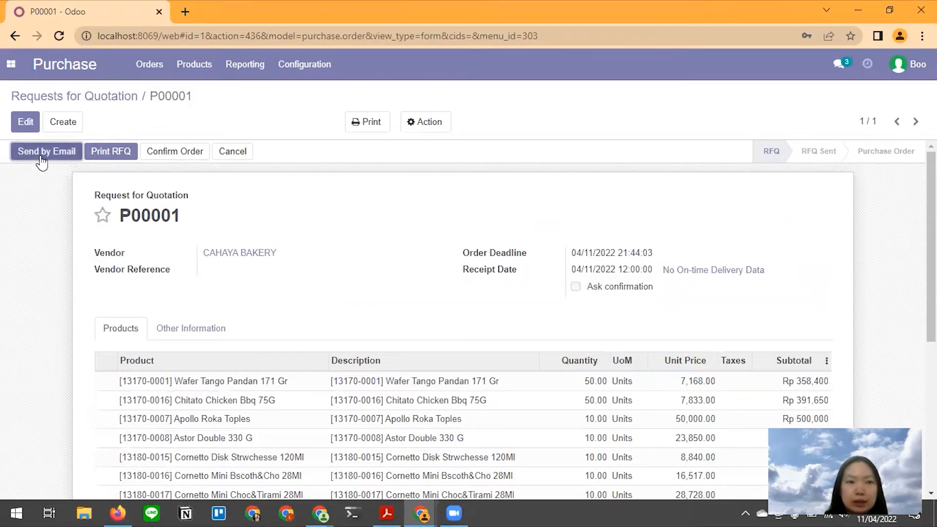
left_click(36, 155)
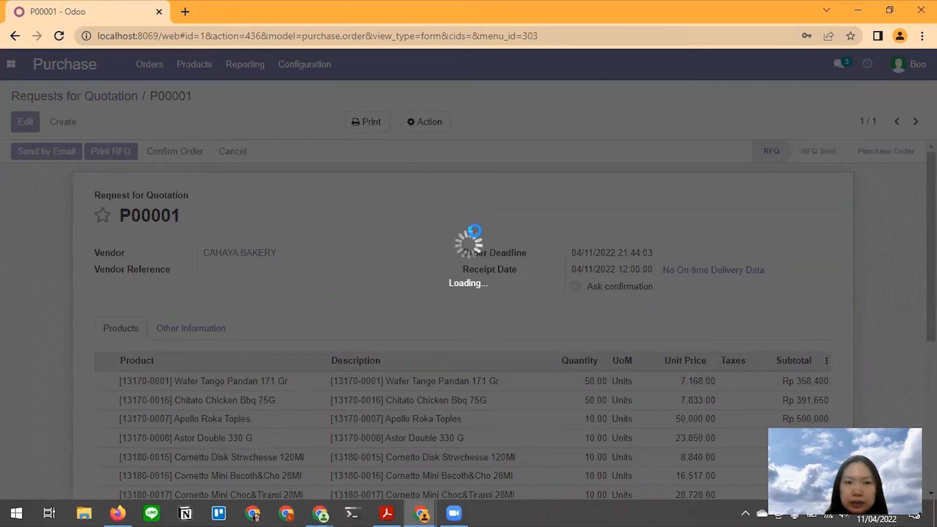
- Send the RFQ P00001 email to CAHAYA BAKERY with RFQ_P00001.pdf attached
key("alt+Tab")
scroll(393, 287, "down", 3)
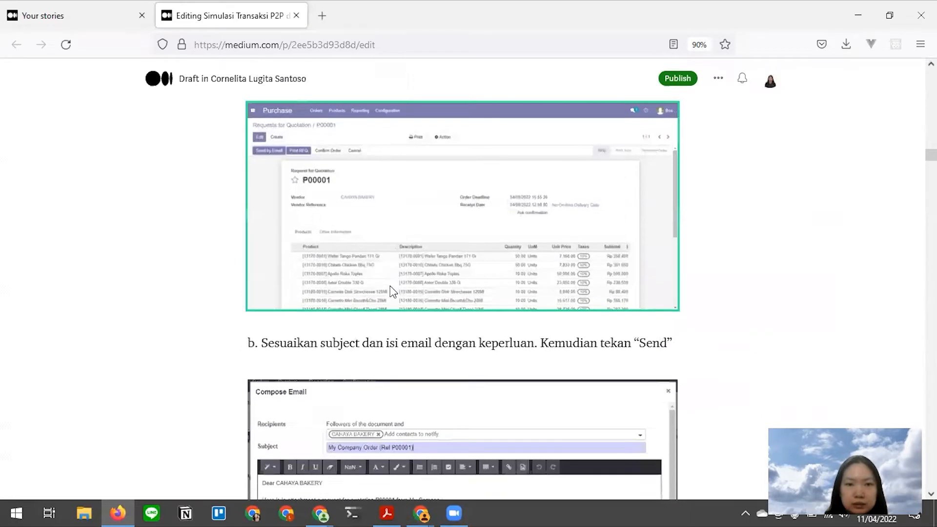
key("alt+Tab")
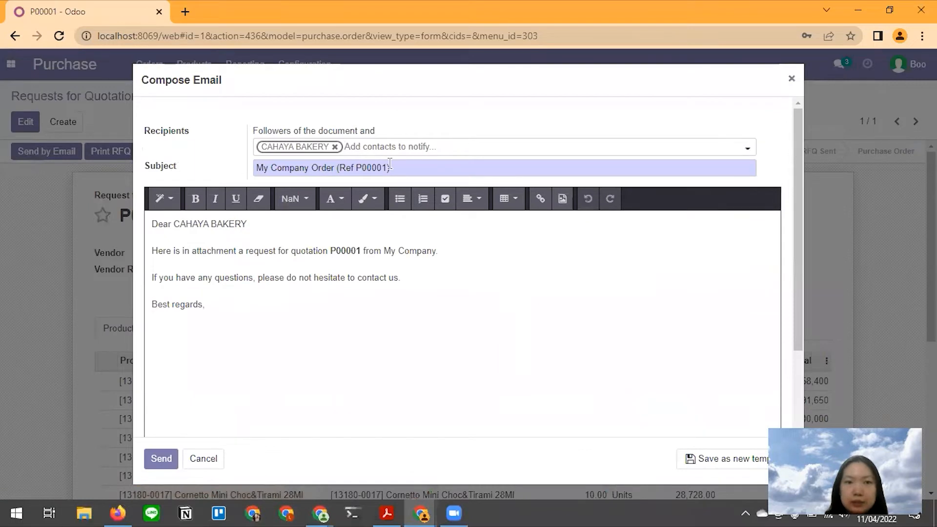
scroll(237, 298, "down", 2)
left_click(238, 303)
scroll(244, 307, "up", 2)
scroll(210, 361, "down", 2)
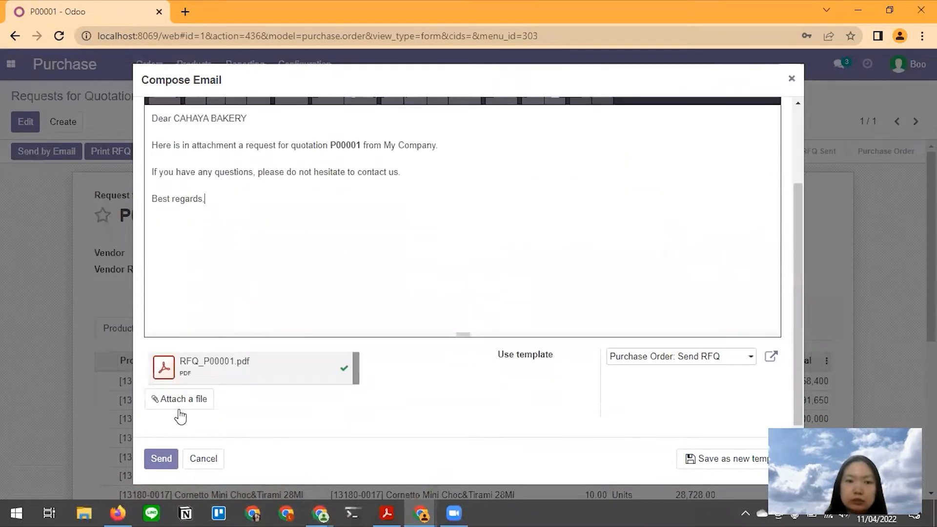
left_click(166, 459)
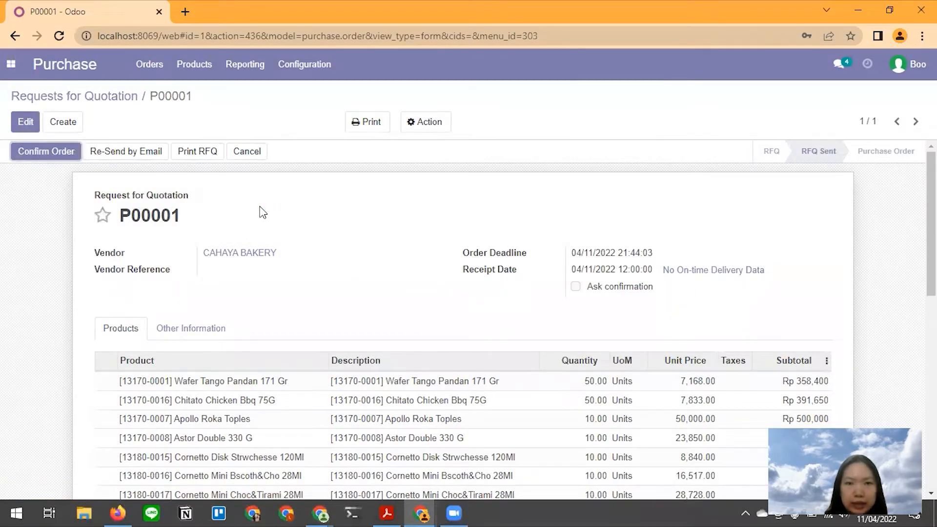
- Confirm order P00001 for CAHAYA BAKERY, making it a Purchase Order with a pending Receipt
scroll(262, 210, "down", 10)
key("alt")
key("alt+Tab")
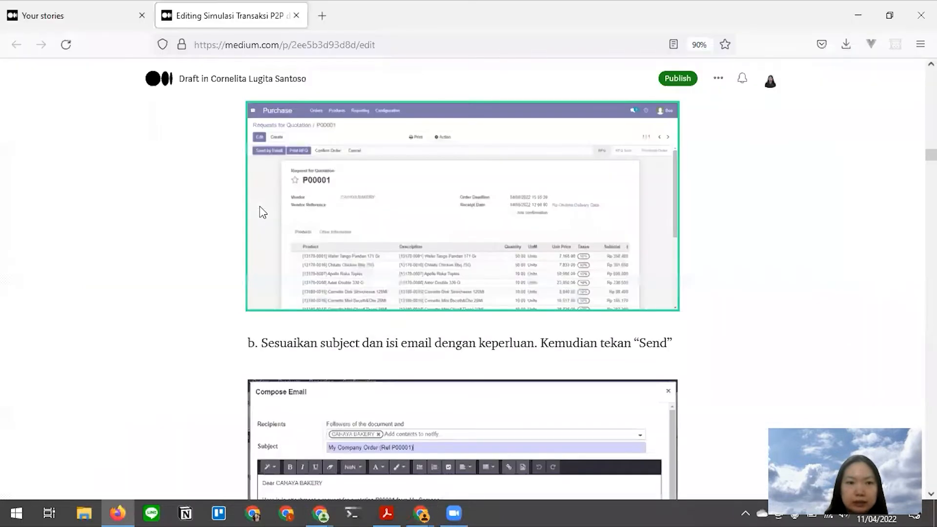
scroll(262, 212, "down", 5)
scroll(262, 212, "up", 2)
scroll(262, 211, "down", 5)
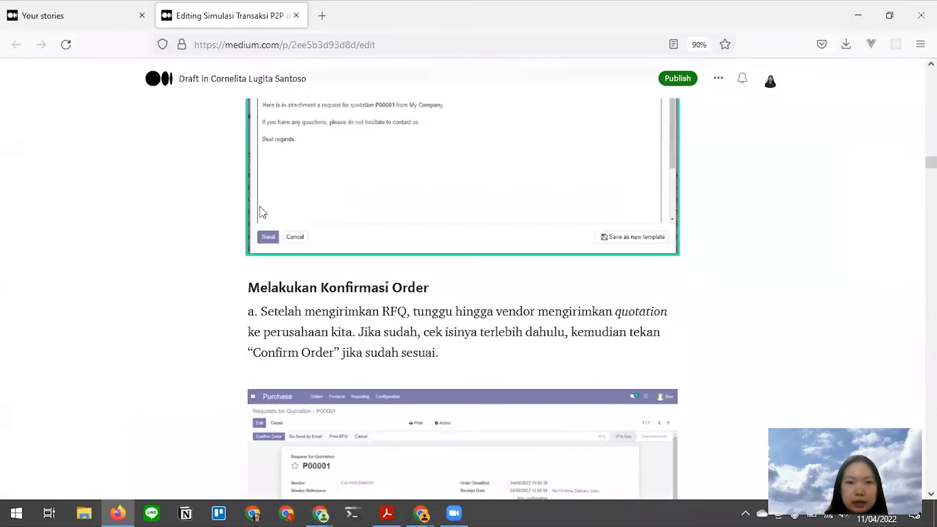
scroll(263, 212, "down", 1)
scroll(263, 212, "up", 2)
scroll(263, 212, "down", 1)
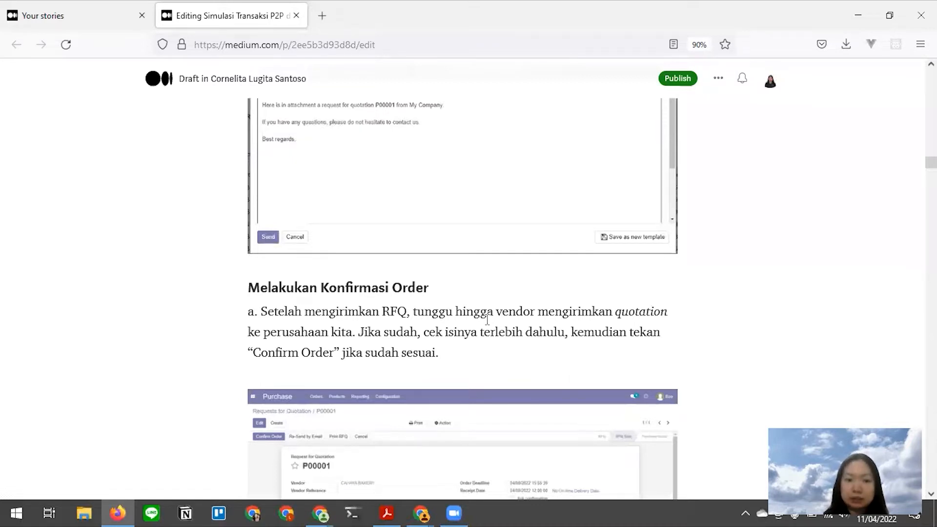
key("alt+Tab")
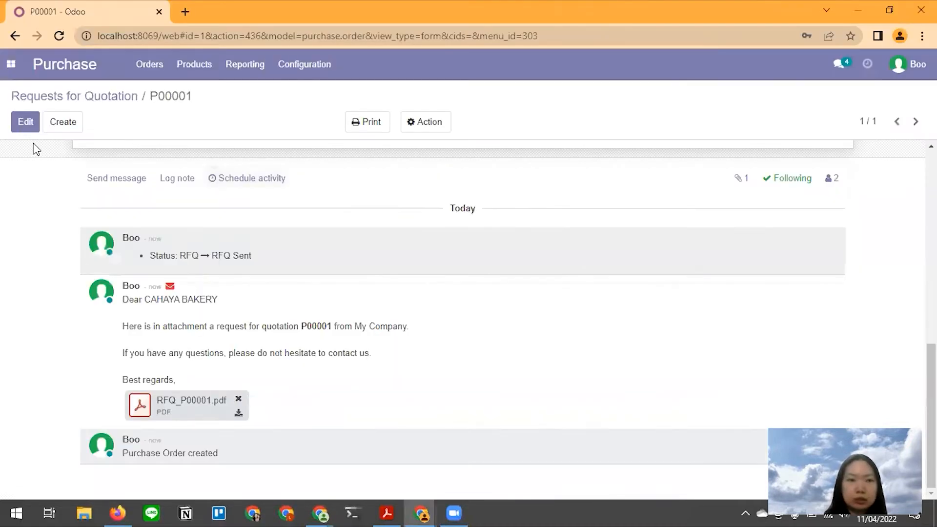
scroll(104, 220, "up", 10)
left_click(57, 152)
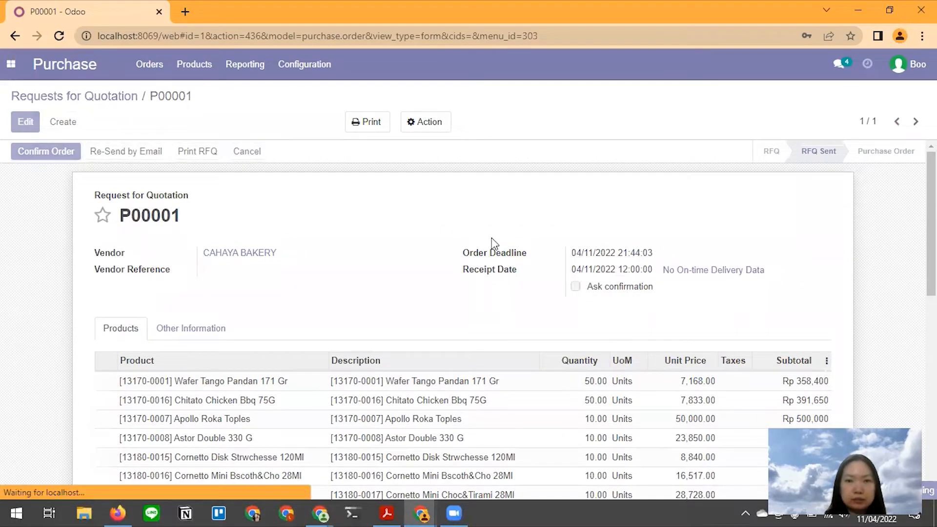
key("alt+Tab")
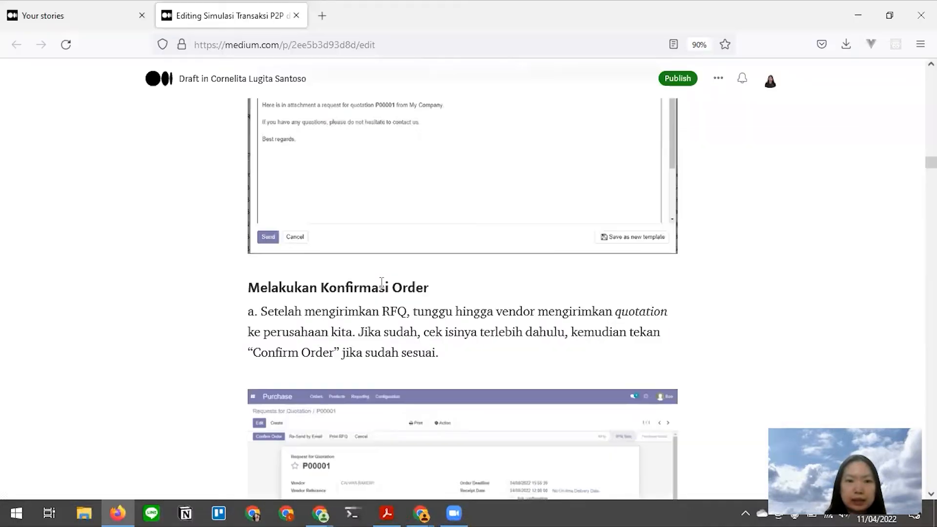
scroll(384, 290, "down", 5)
scroll(384, 289, "down", 4)
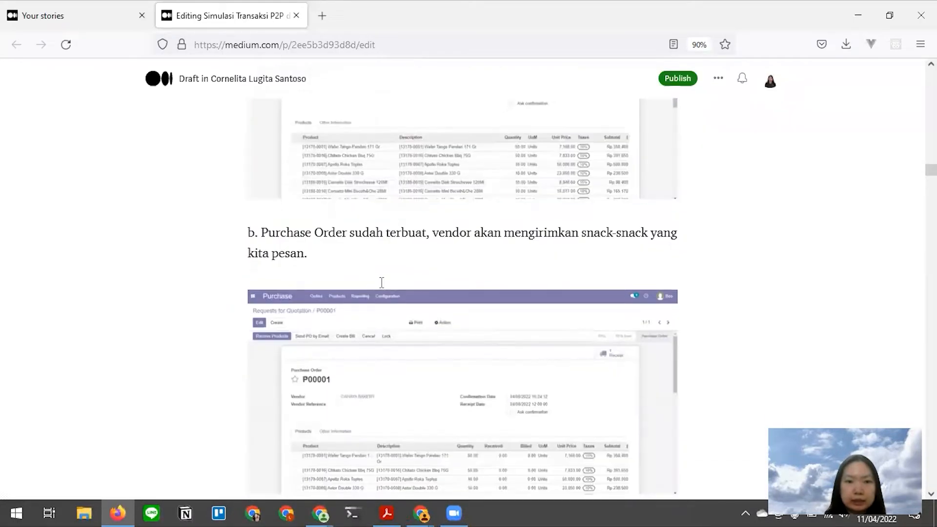
key("alt+Tab")
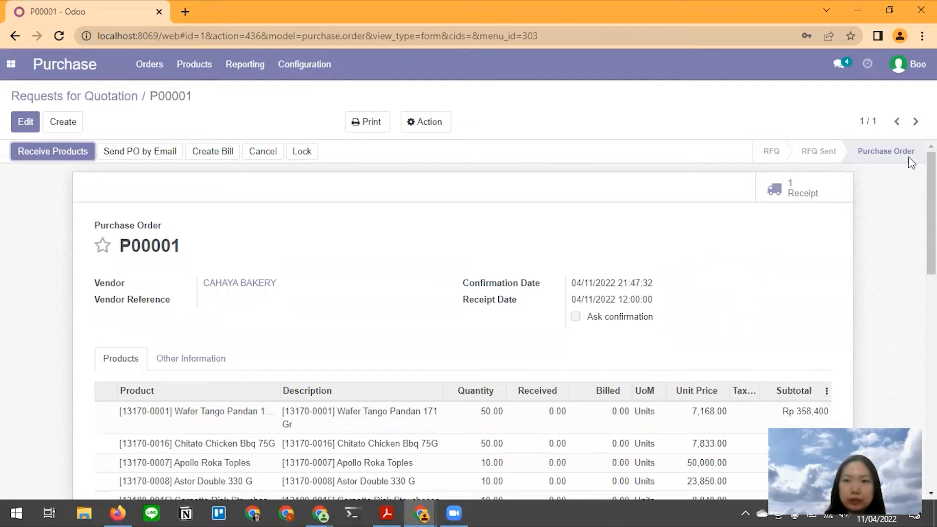
- Bring forward the incognito Chrome window with the warehouse user's empty Discuss inbox
key("alt+Tab")
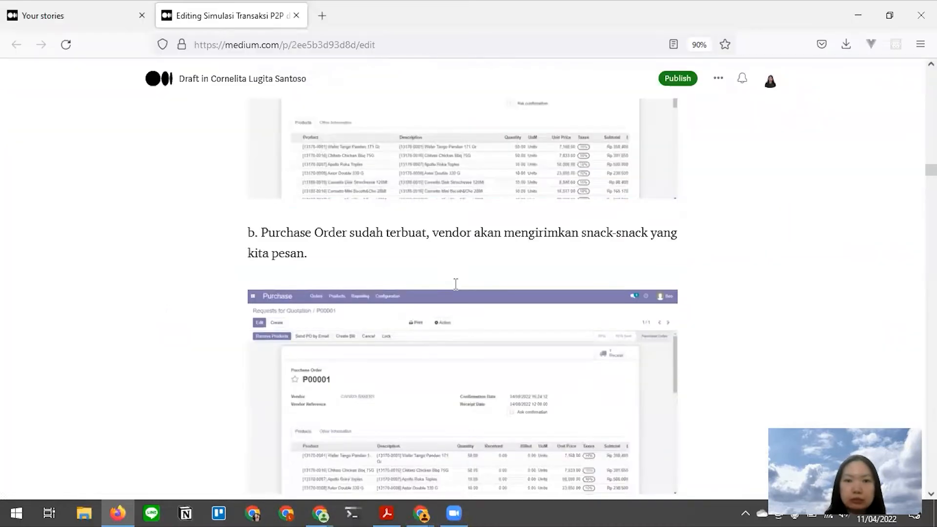
scroll(455, 284, "down", 1)
scroll(457, 289, "up", 1)
scroll(457, 289, "down", 2)
scroll(458, 289, "down", 2)
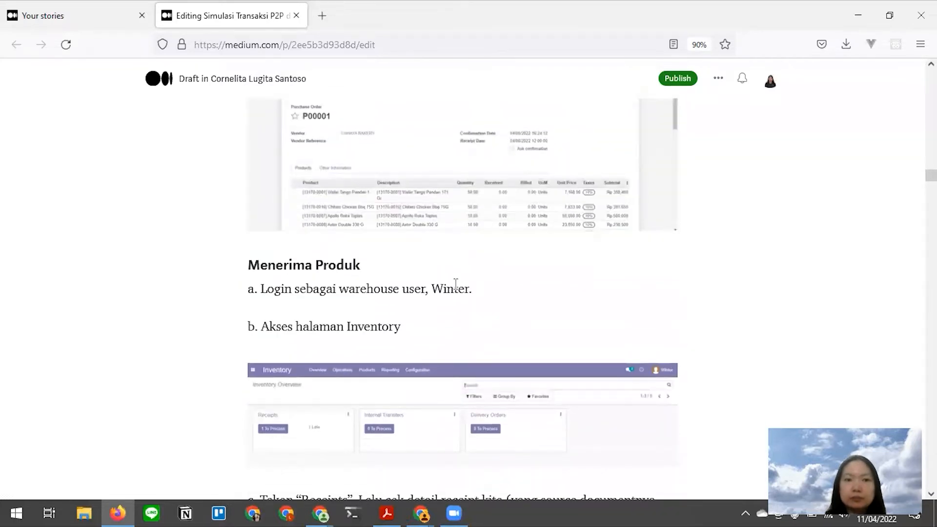
key("alt+Tab")
key("alt+Tab")
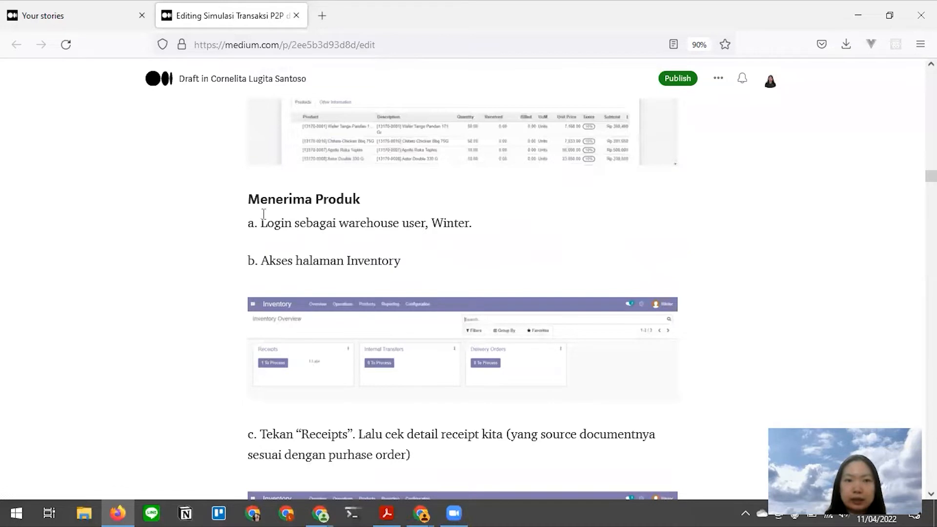
key("alt+Tab")
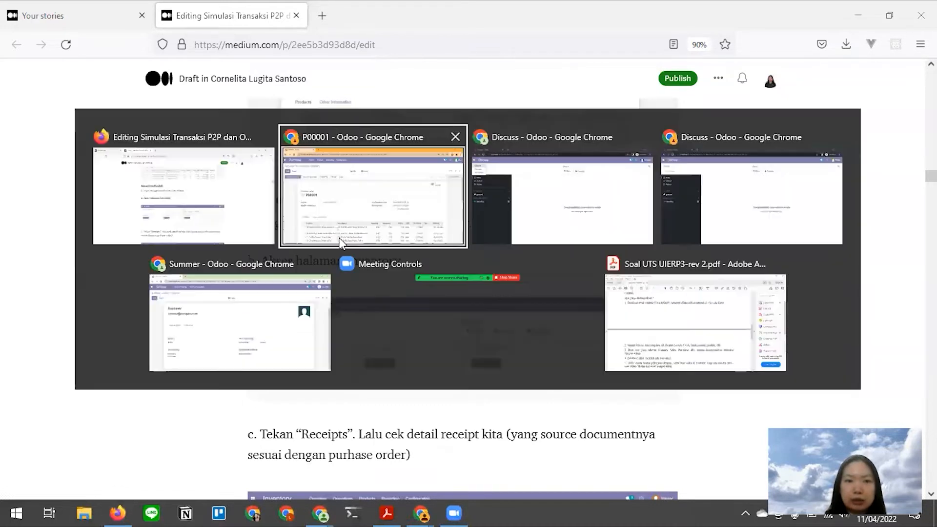
left_click(235, 222)
key("alt+Tab")
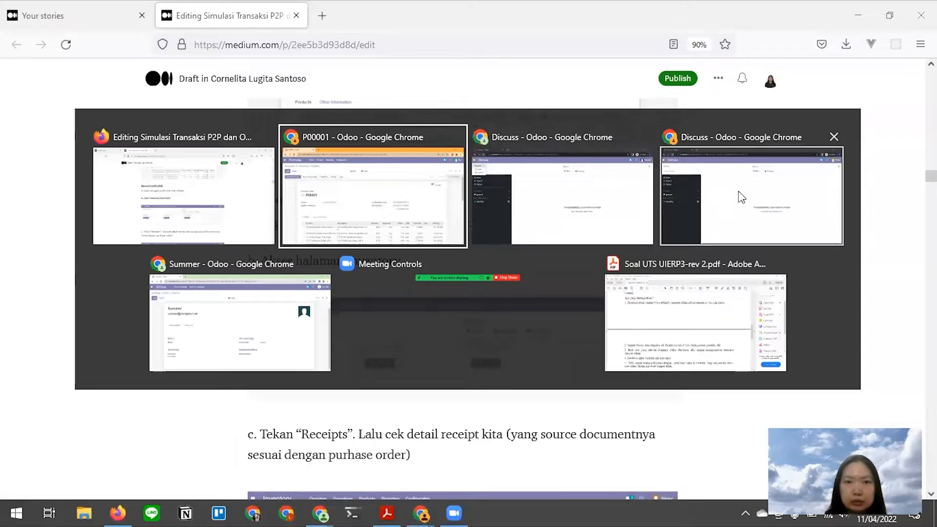
left_click(787, 213)
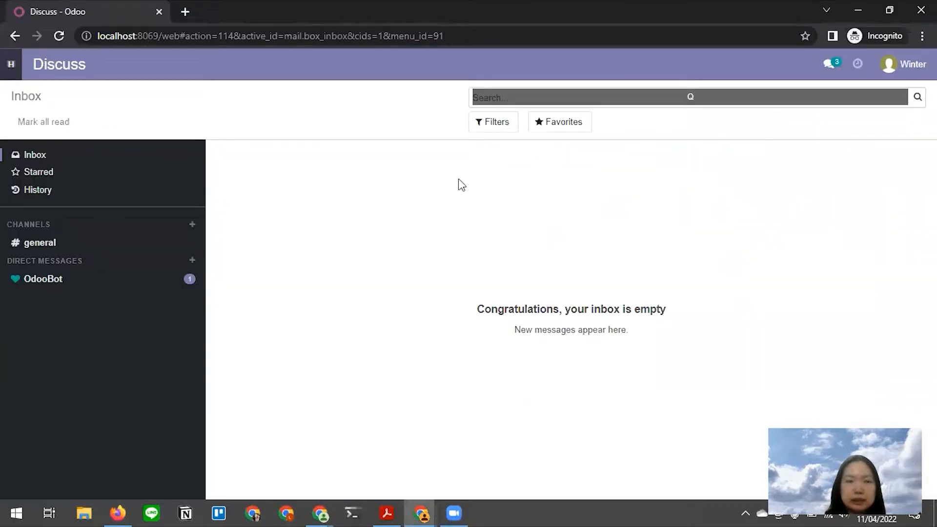
- Open the Inventory app in the warehouse user's session
key("alt+Tab")
left_click(459, 191)
scroll(431, 287, "down", 2)
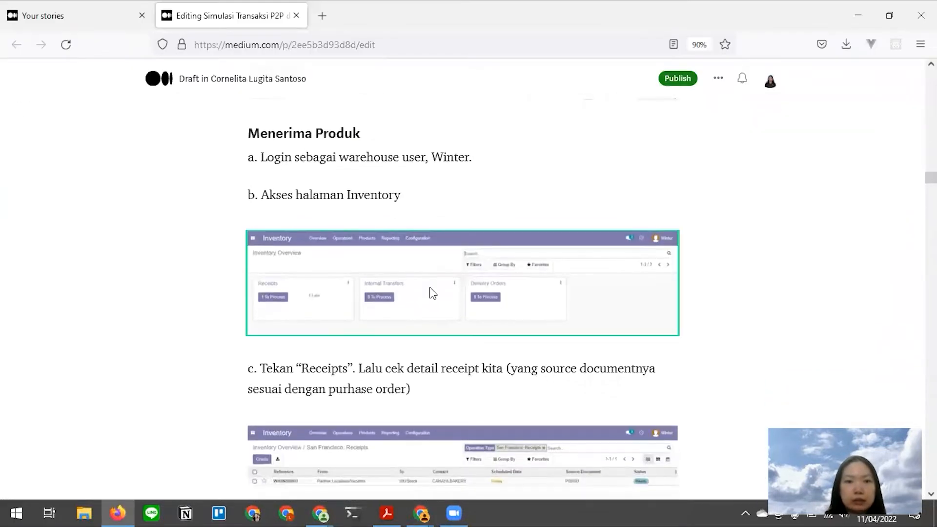
key("alt+Tab")
left_click(404, 186)
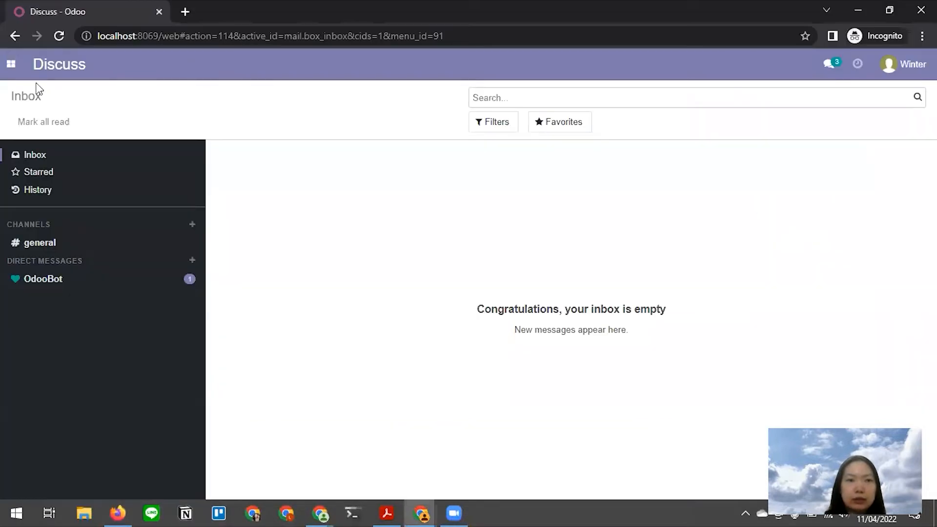
left_click(11, 64)
left_click(25, 145)
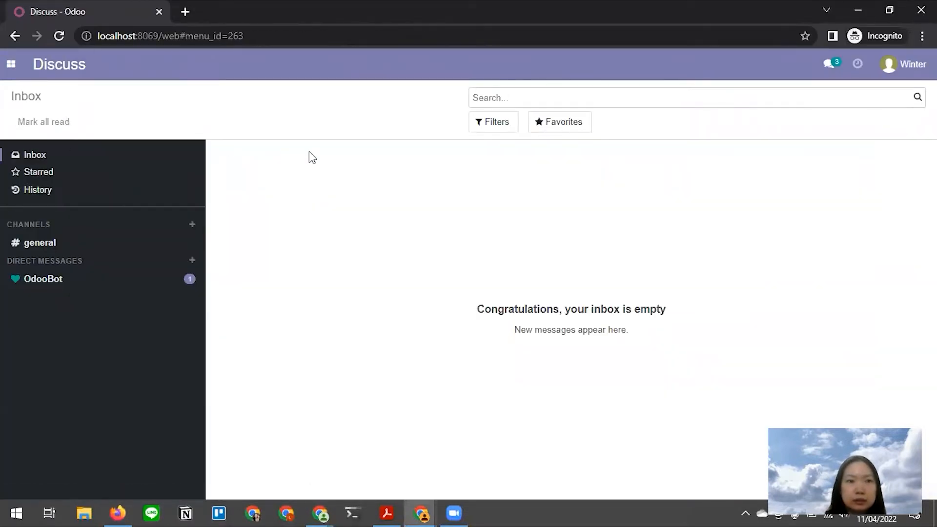
- Open receipt WH/IN/00001 from the Receipts list
key("alt+Tab")
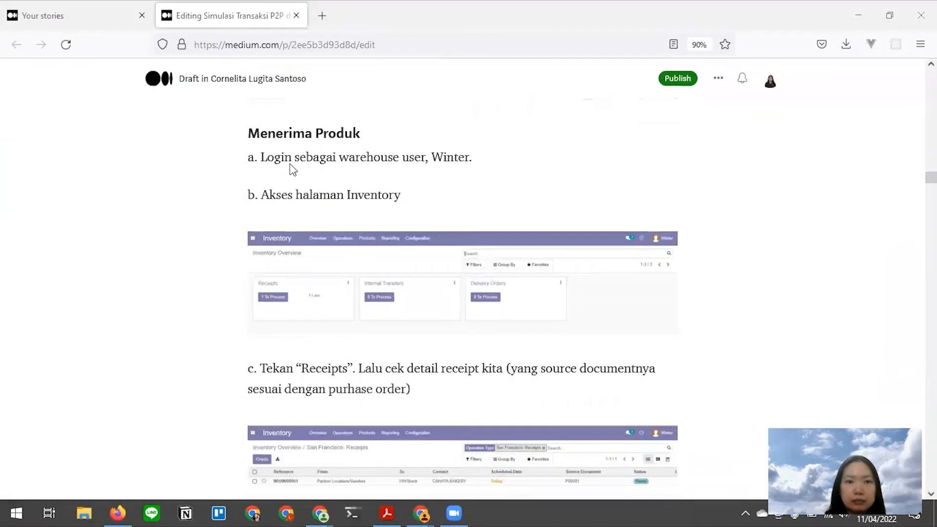
scroll(338, 228, "down", 2)
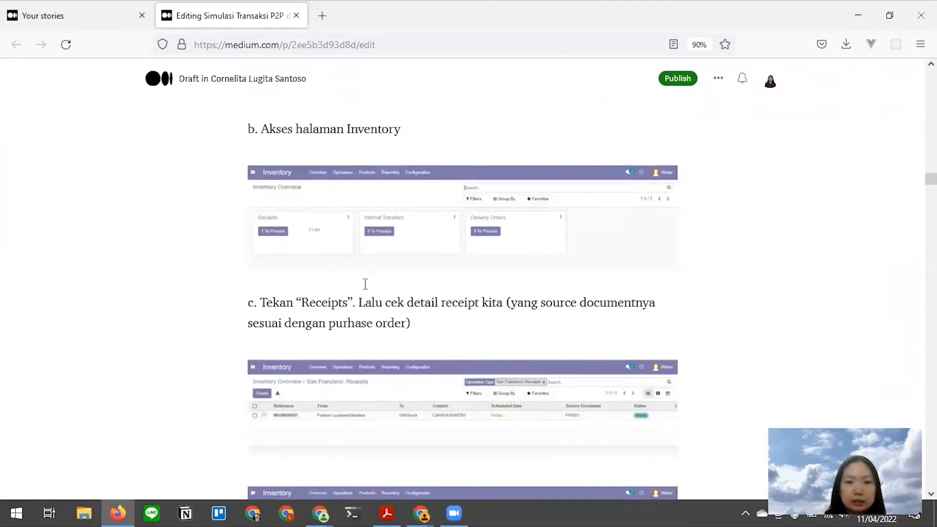
scroll(424, 301, "down", 2)
left_click(423, 301)
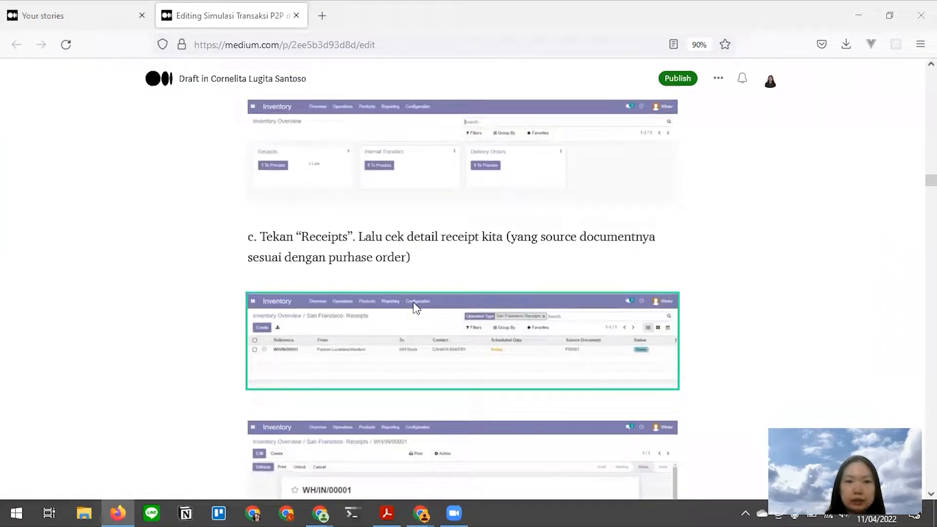
key("alt+Tab")
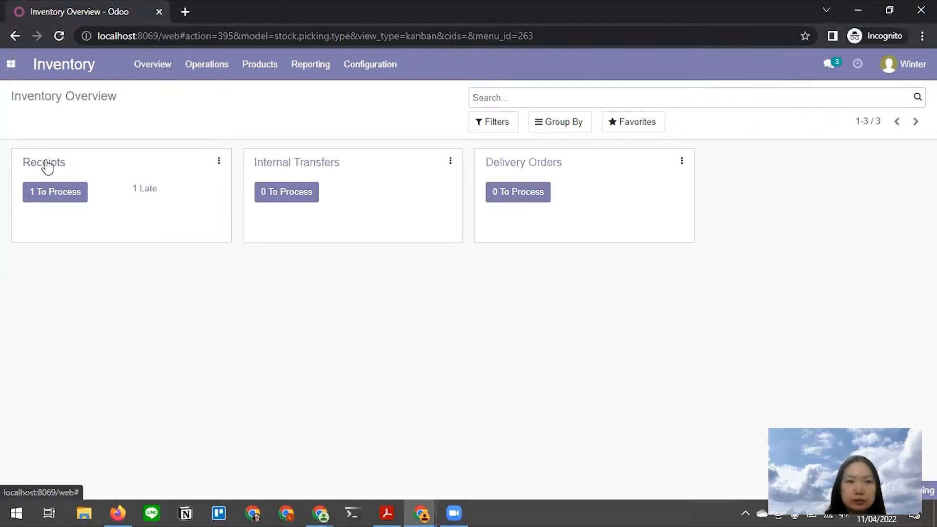
left_click(79, 168)
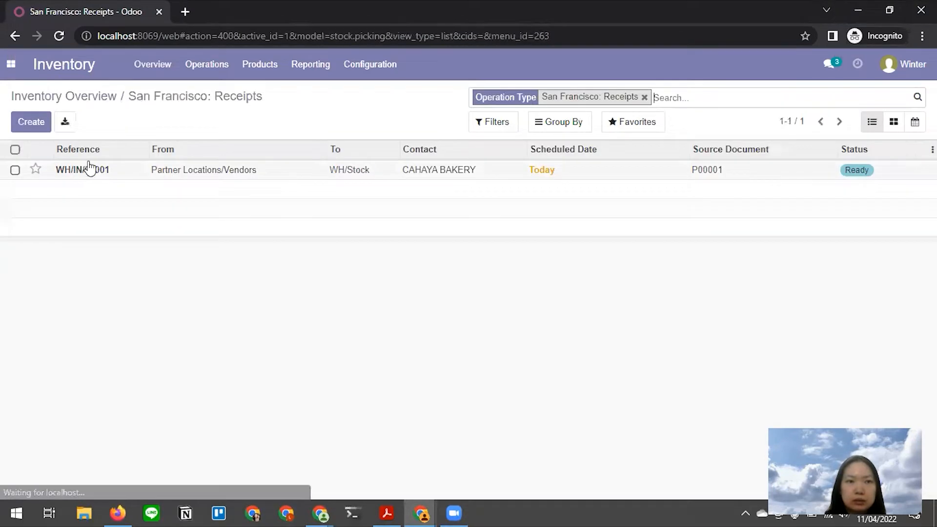
key("alt+Tab")
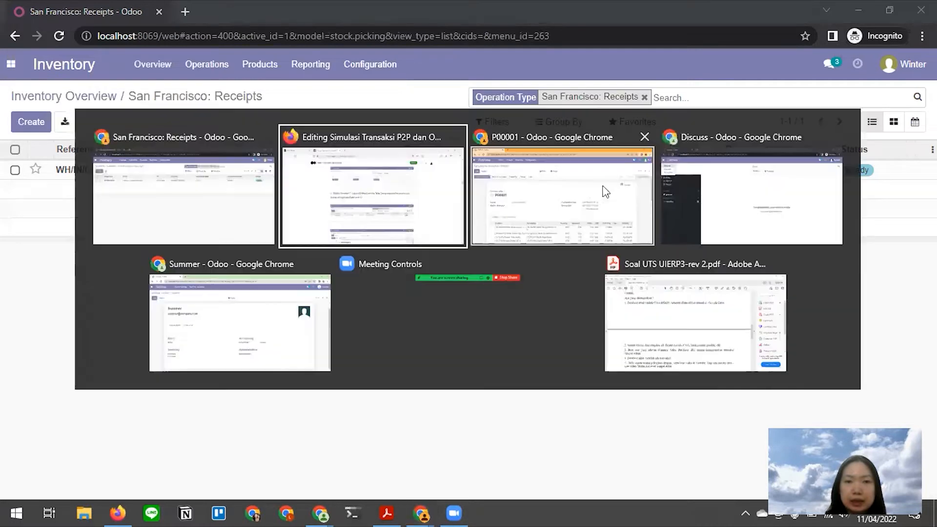
left_click(532, 191)
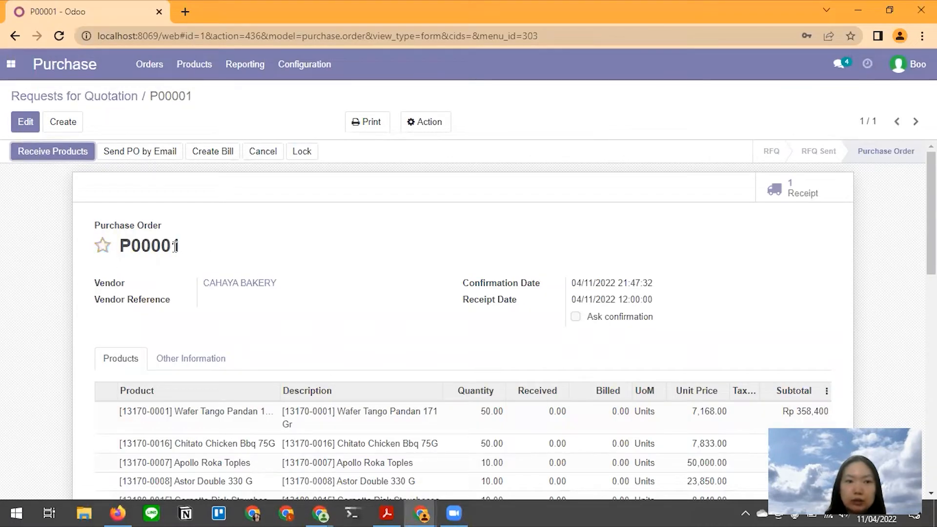
key("alt+Tab")
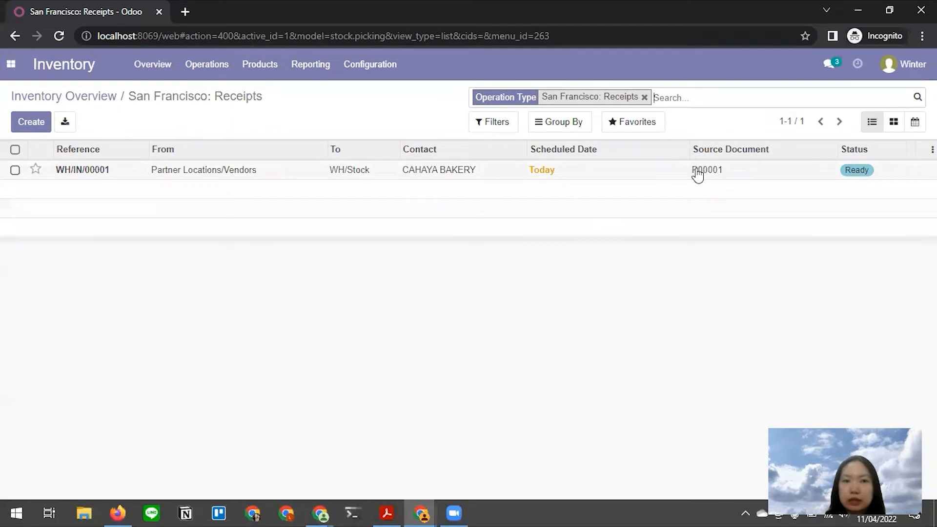
left_click(90, 171)
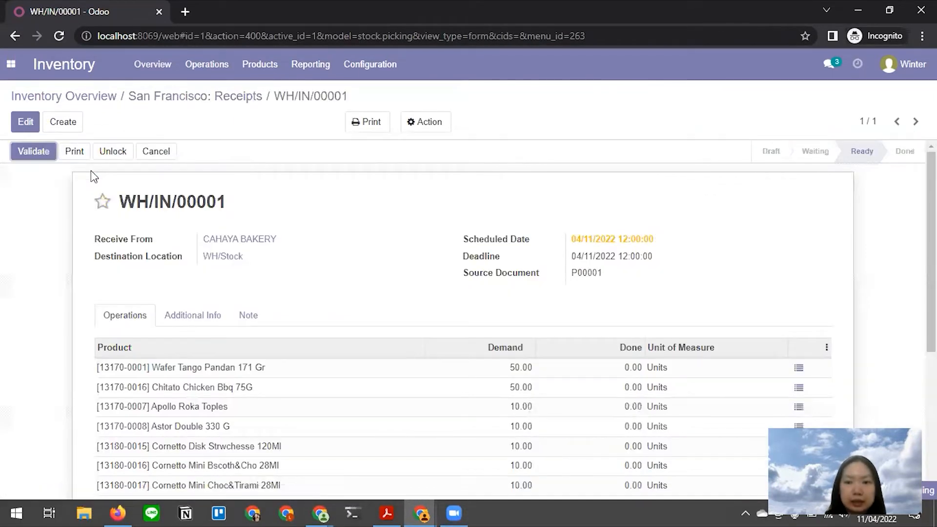
- Put receipt WH/IN/00001 into edit mode and select Wafer Tango Pandan's Done cell
scroll(270, 214, "down", 2)
scroll(272, 218, "down", 1)
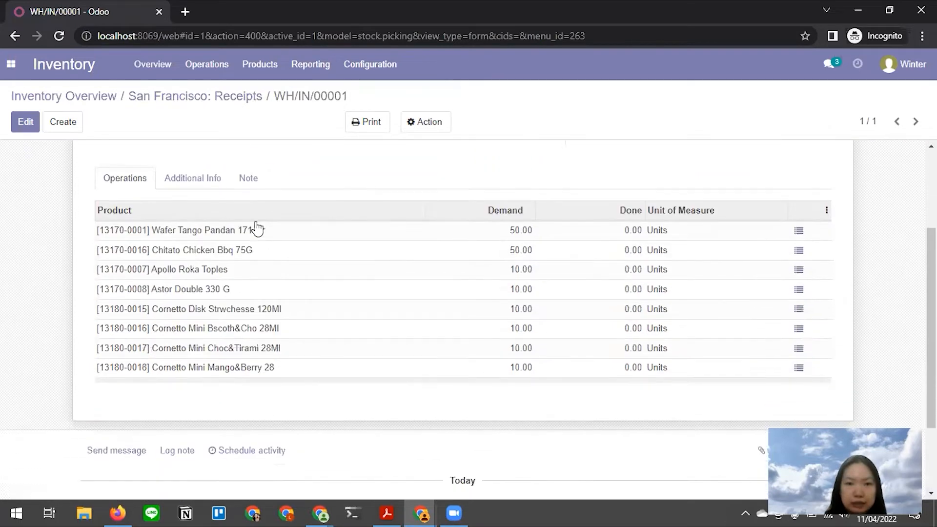
key("alt")
key("alt+Tab")
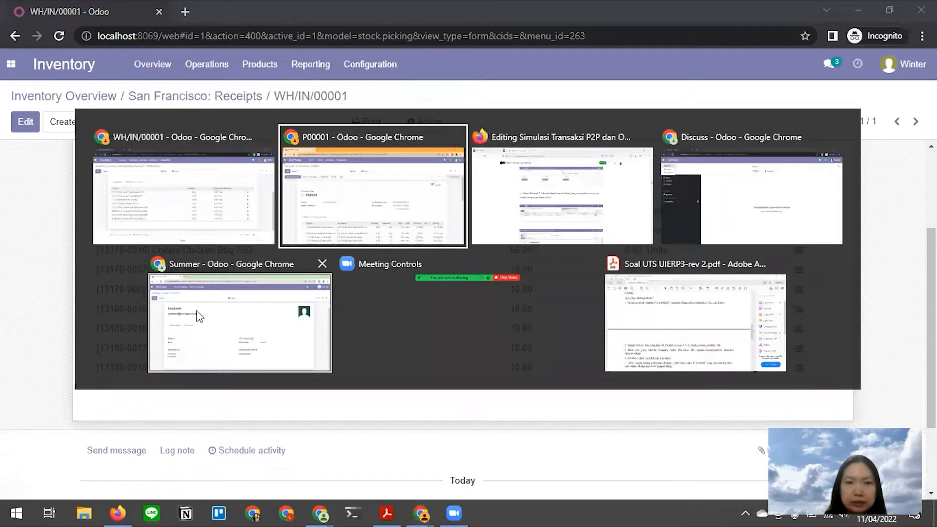
key("alt+Tab")
scroll(262, 273, "down", 4)
scroll(262, 273, "down", 6)
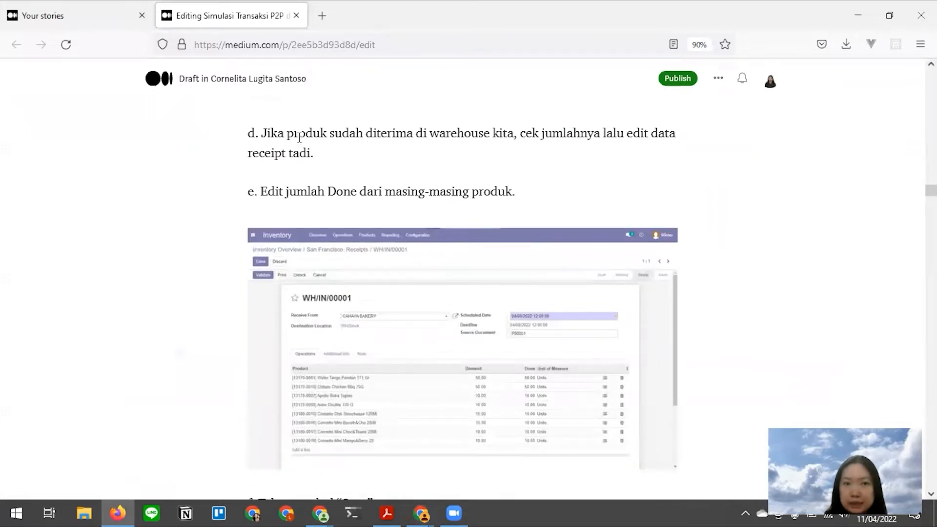
left_click(299, 237)
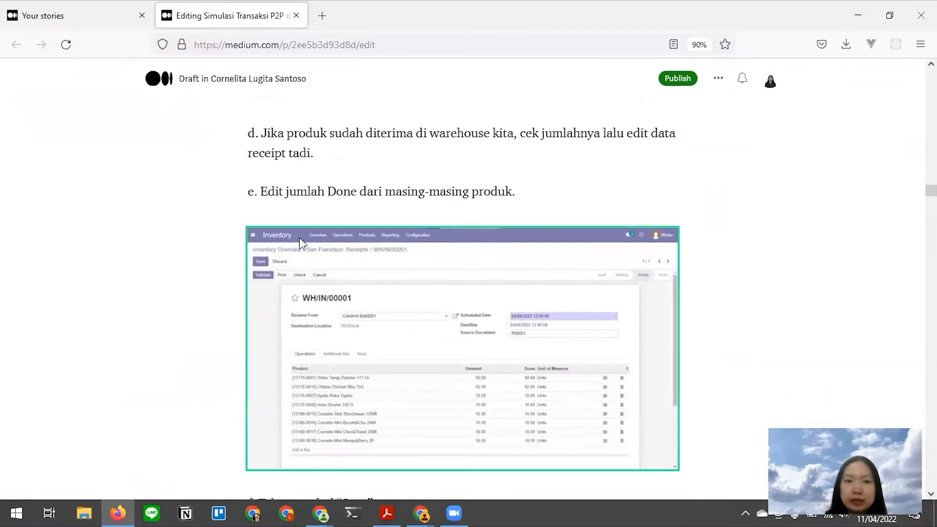
key("alt+Tab")
scroll(115, 192, "up", 3)
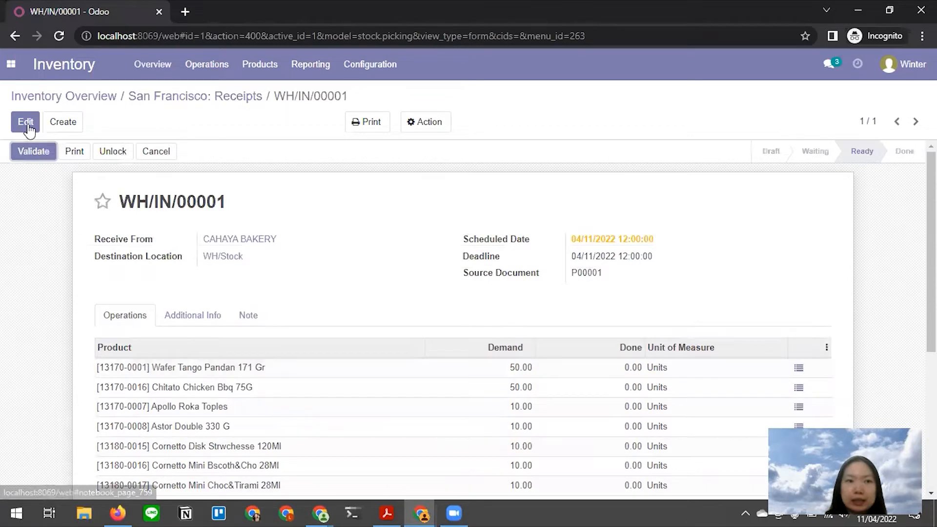
key("alt+Tab")
scroll(435, 187, "down", 3)
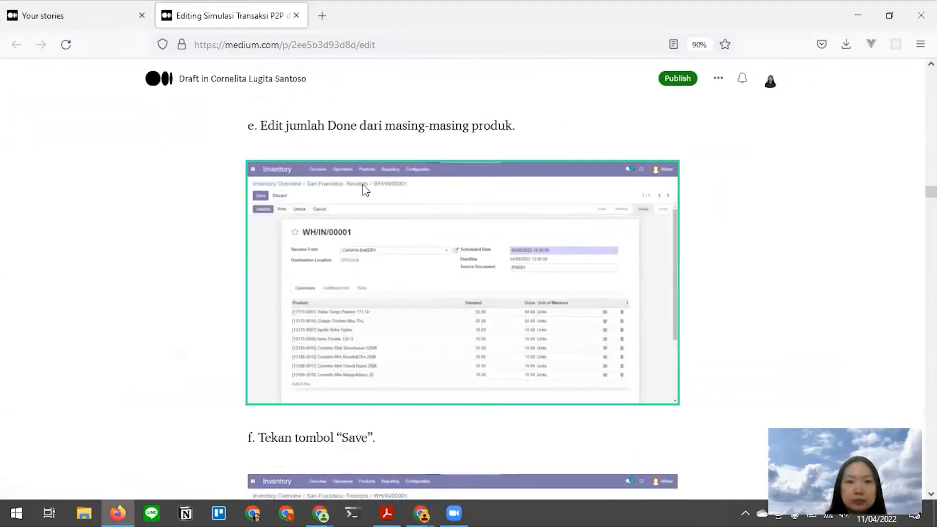
key("alt+Tab")
left_click(25, 122)
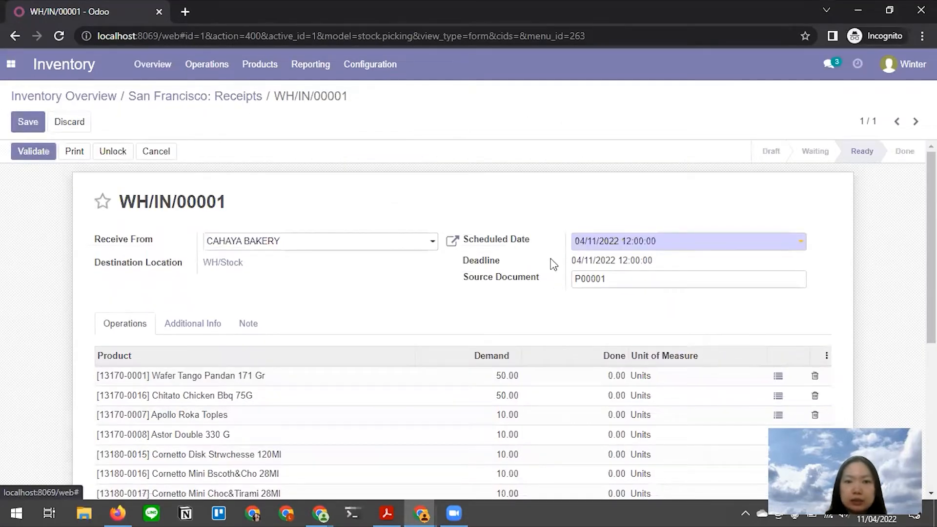
scroll(502, 276, "down", 1)
scroll(502, 276, "down", 1)
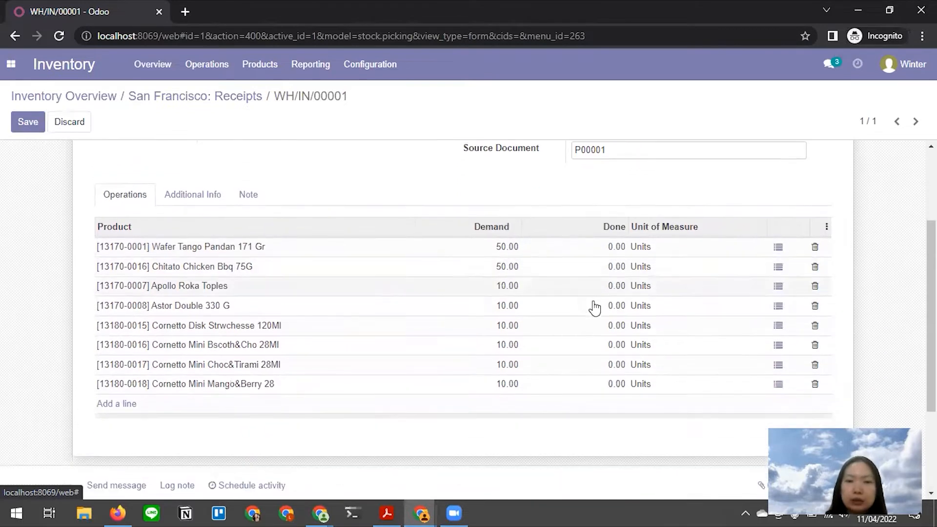
left_click(608, 240)
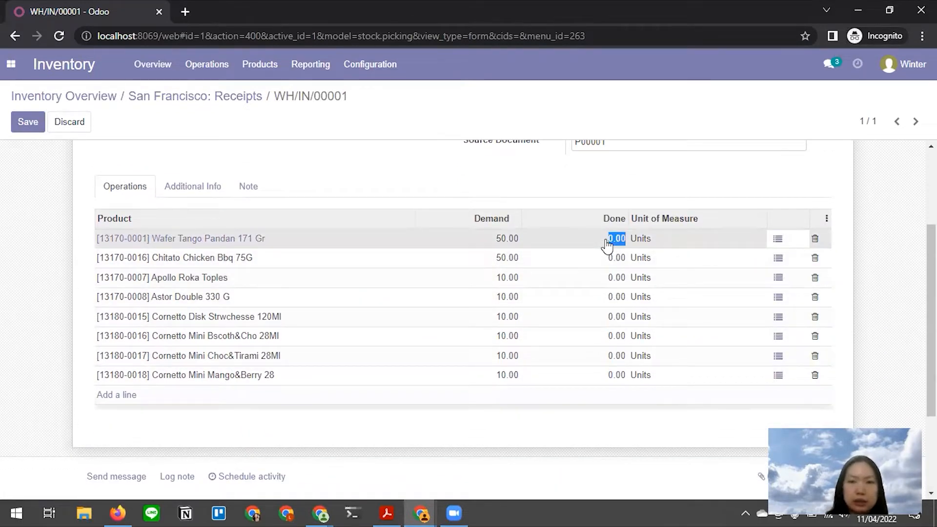
- Record 50 units done for Wafer Tango and for Chitato Chicken Bbq 75G
left_click(781, 244)
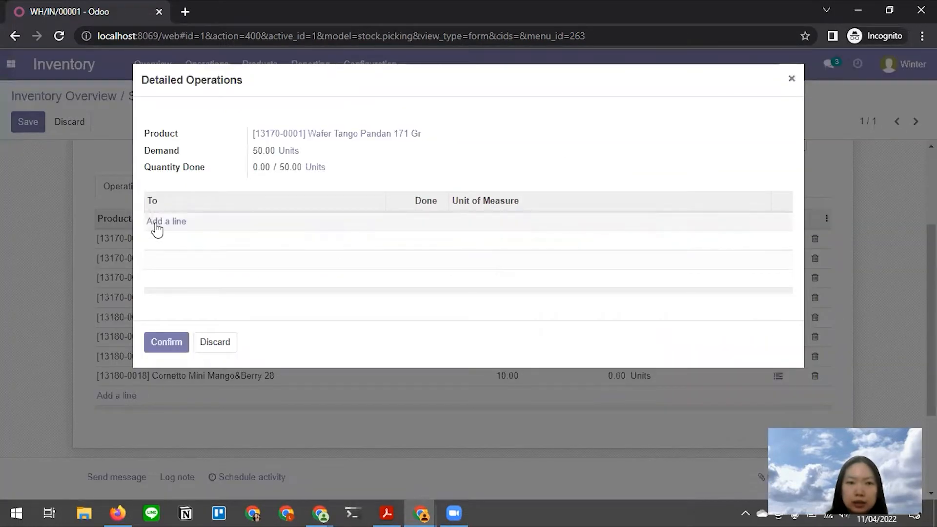
left_click(157, 224)
left_click(412, 224)
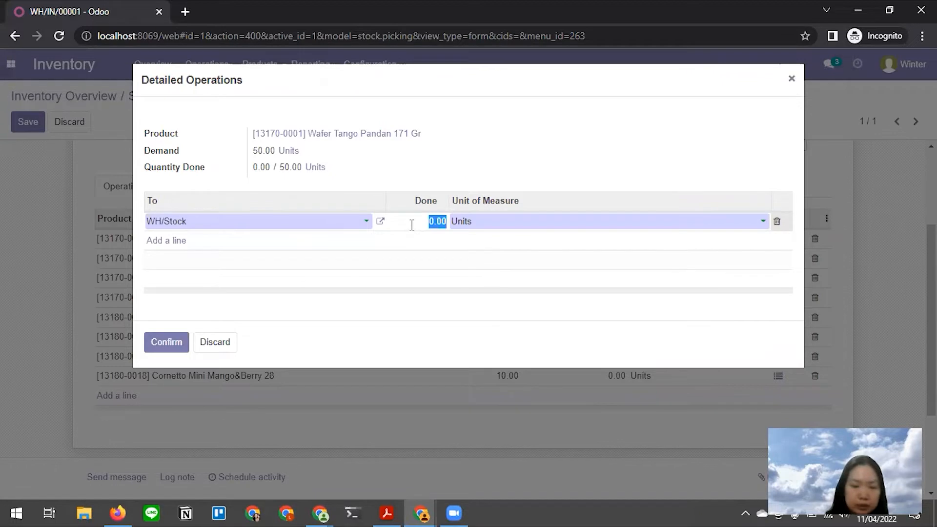
type("50")
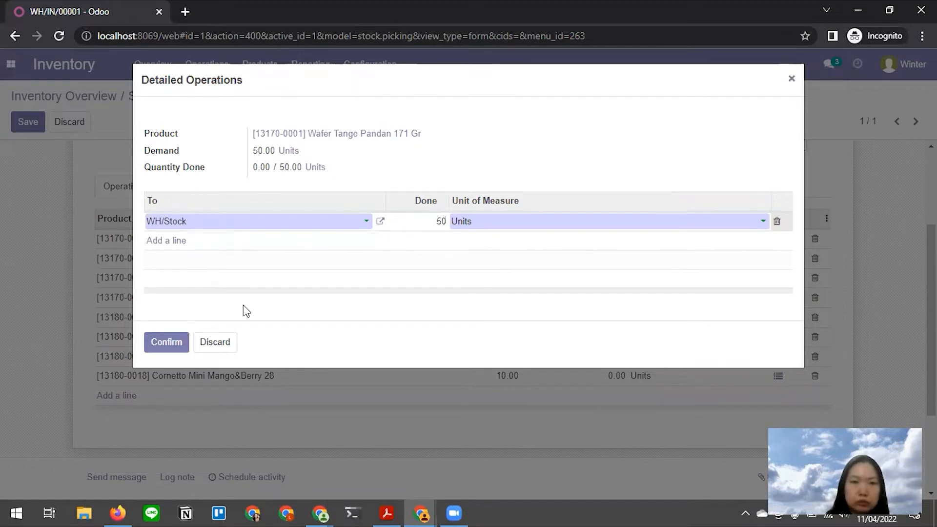
left_click(175, 344)
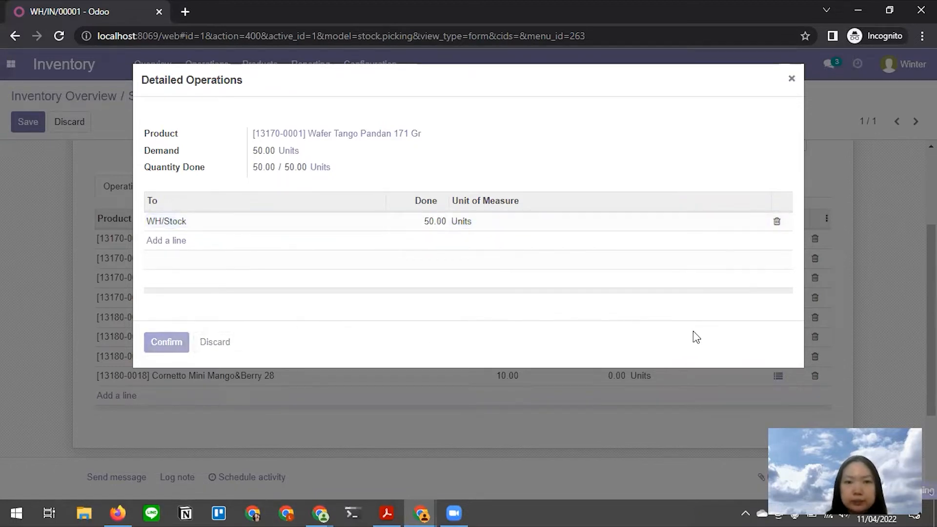
scroll(779, 263, "up", 3)
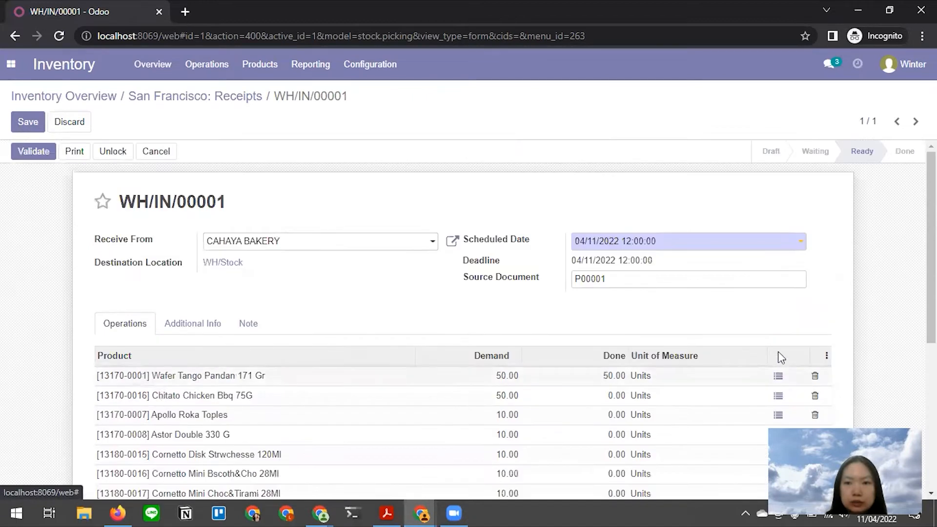
scroll(782, 358, "down", 2)
left_click(779, 327)
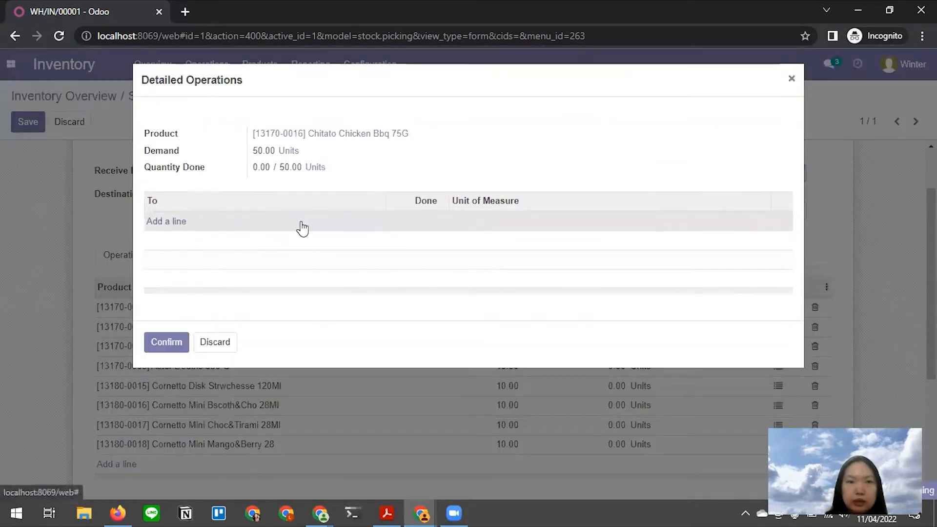
left_click(302, 228)
left_click(420, 215)
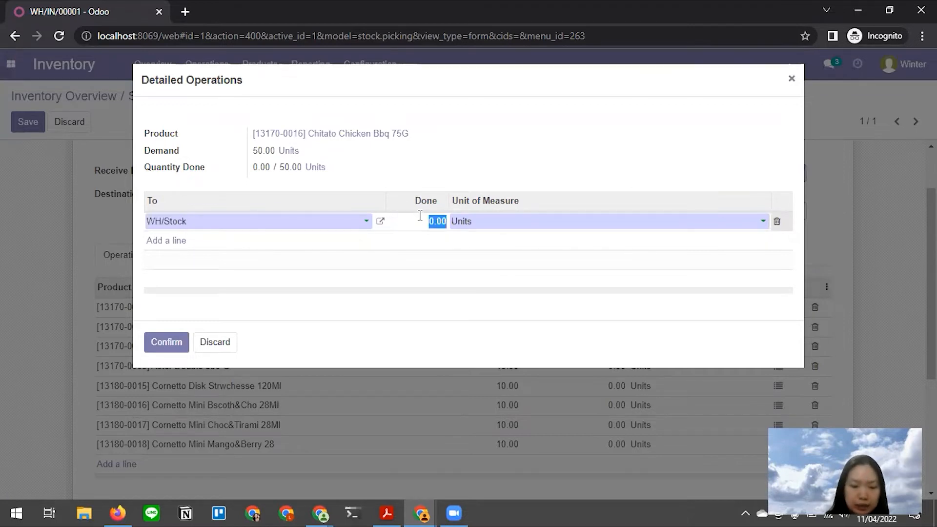
left_click(165, 341)
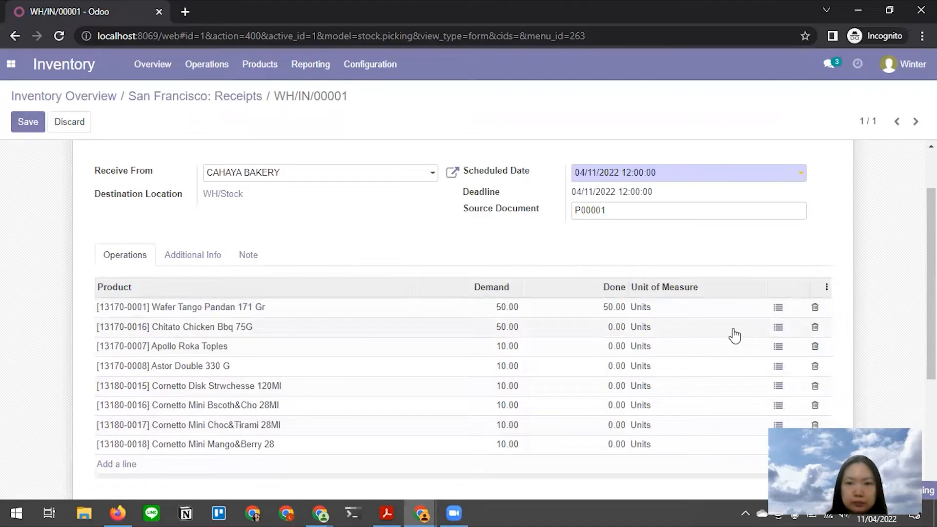
- Record 10 units done for Apollo Roka Toples and for Astor Double 330 G
left_click(778, 361)
left_click(166, 222)
left_click(437, 222)
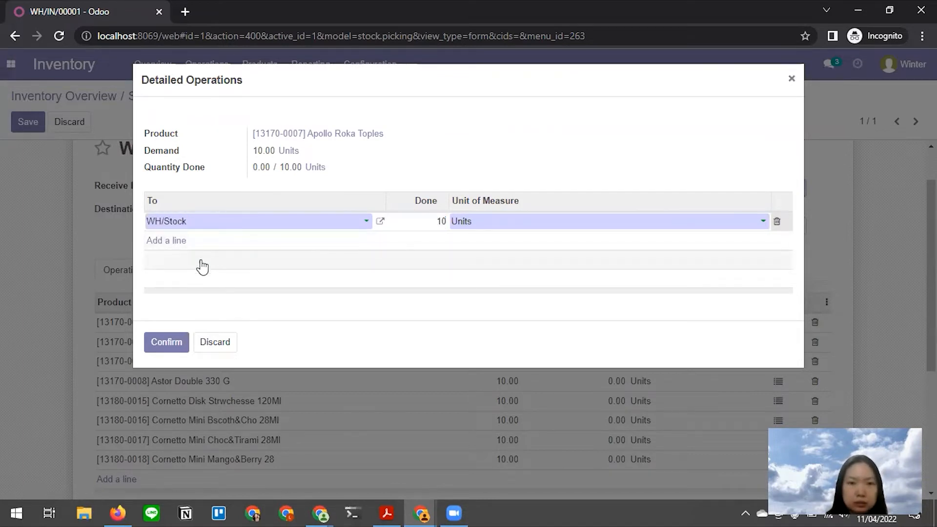
left_click(173, 342)
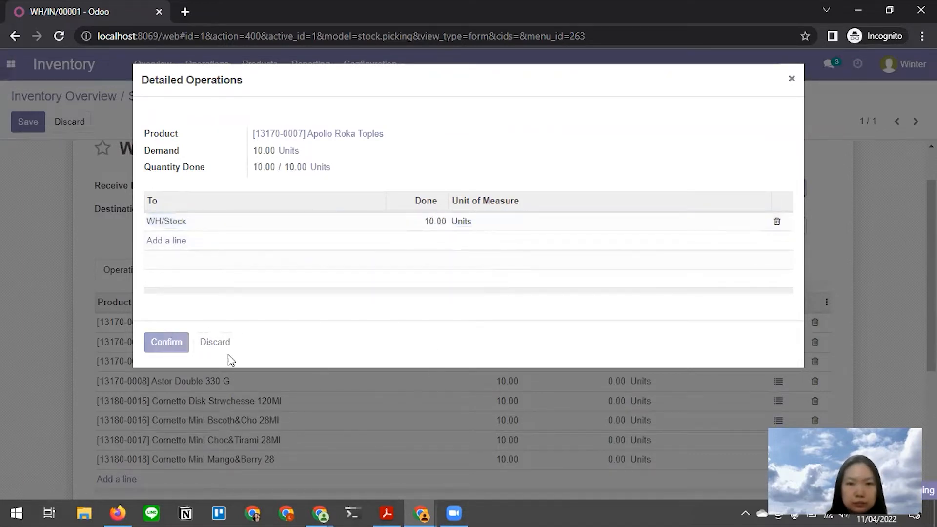
scroll(779, 342, "down", 3)
scroll(774, 274, "up", 4)
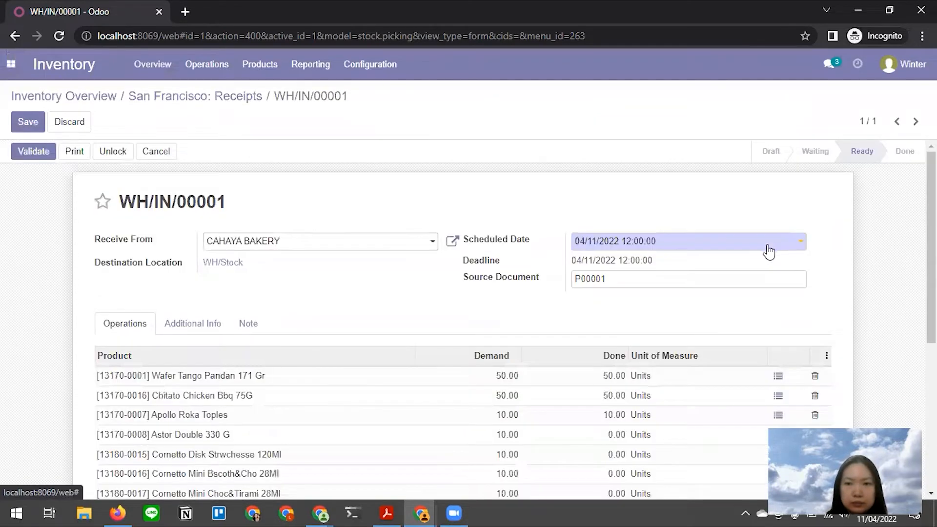
scroll(771, 344, "down", 3)
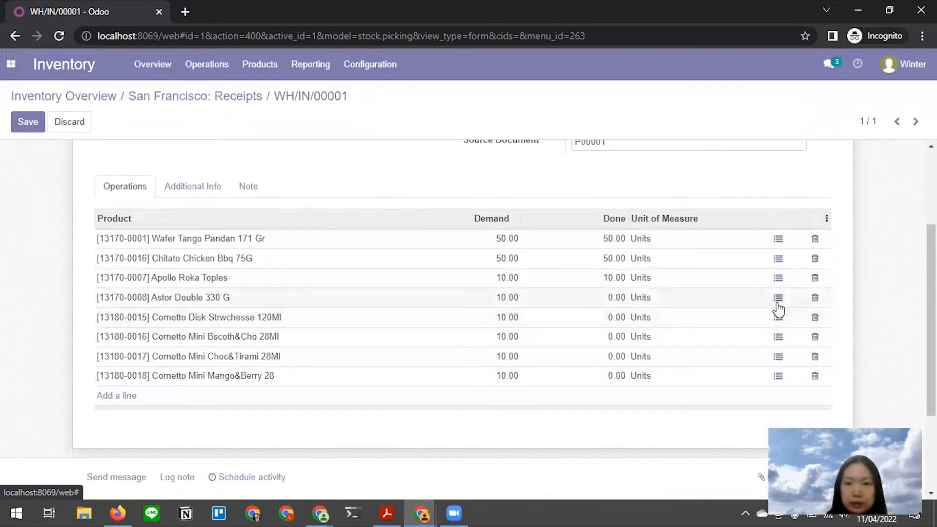
left_click(777, 298)
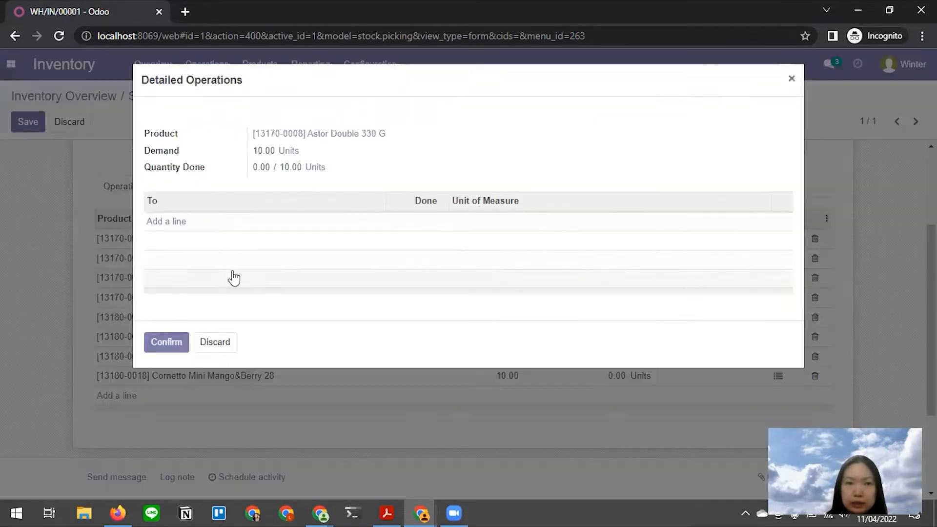
left_click(164, 228)
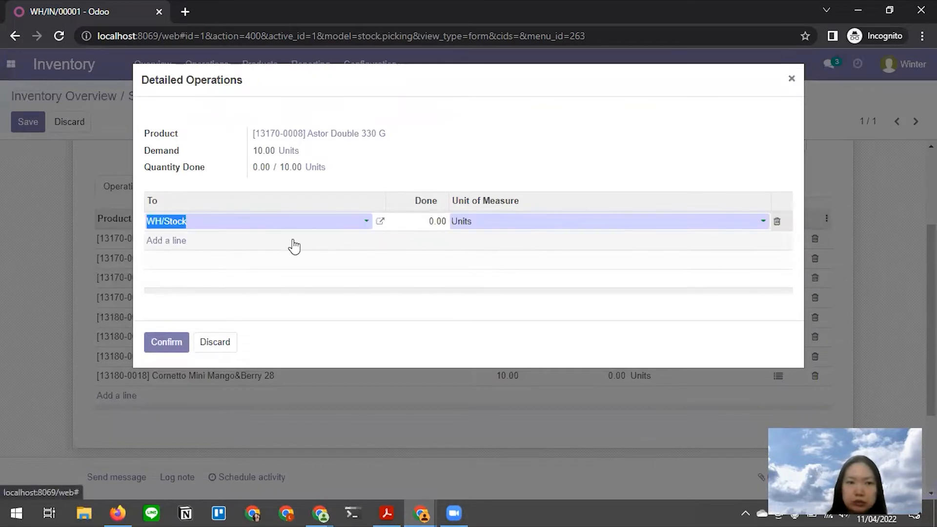
left_click(420, 222)
type("10")
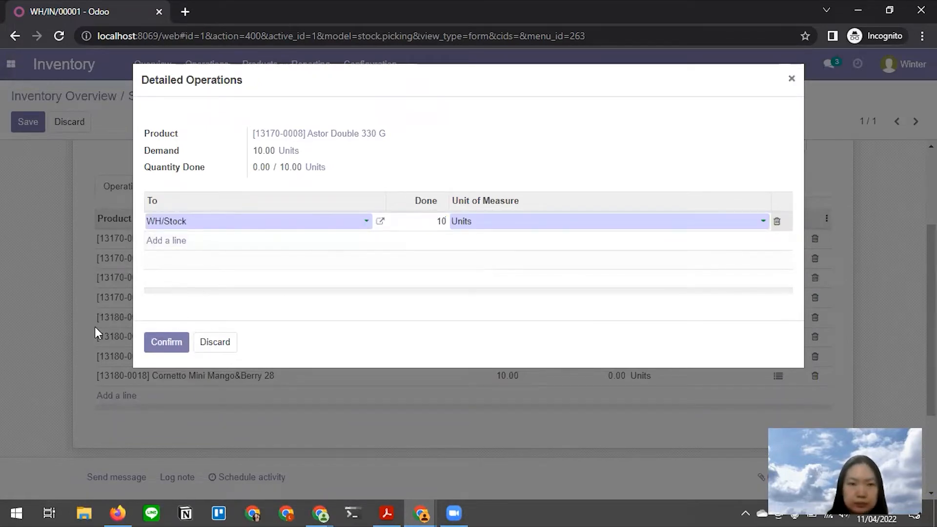
left_click(181, 342)
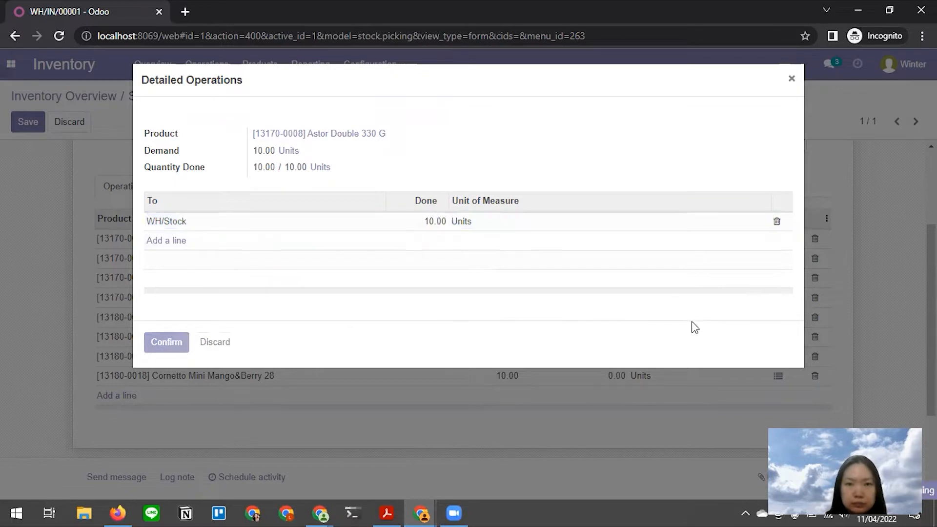
scroll(787, 323, "up", 3)
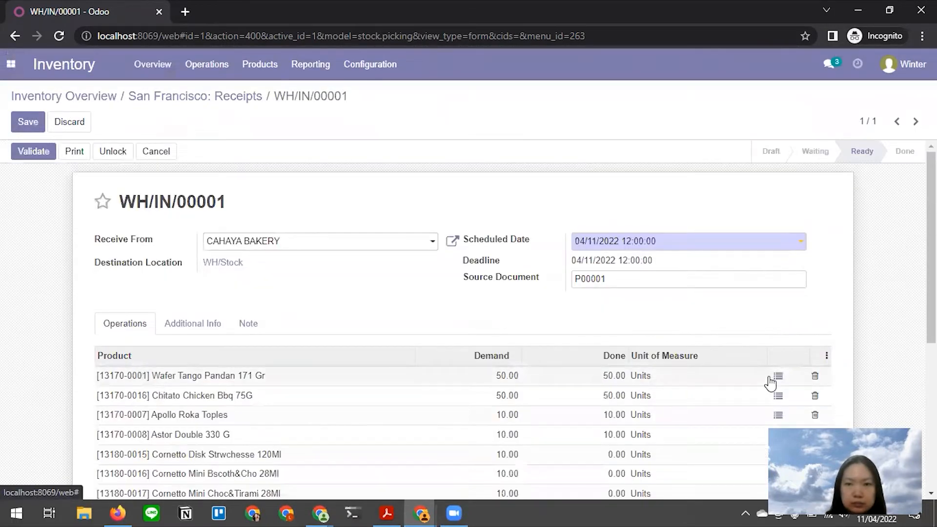
- Record 10 units done for Cornetto Disk Strwchesse 120Ml and Cornetto Mini Bscoth&Cho 28Ml
scroll(770, 384, "down", 3)
left_click(778, 320)
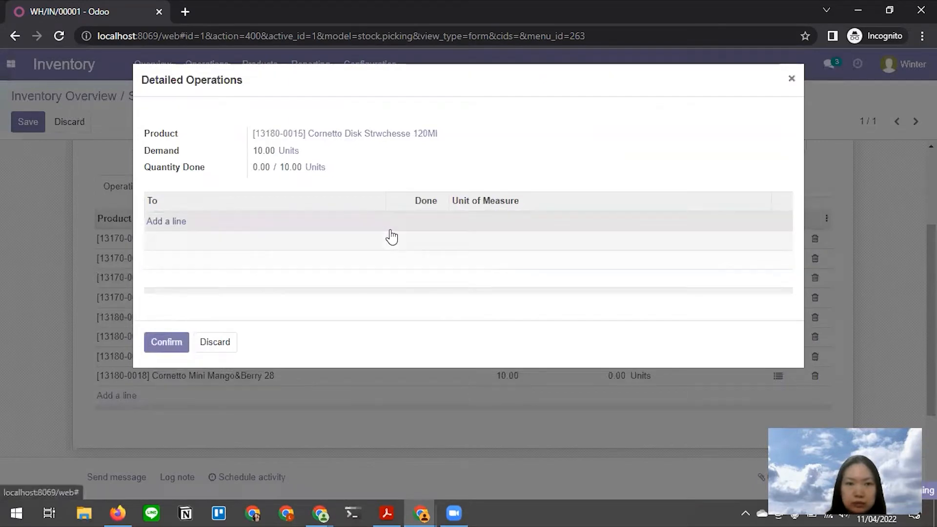
left_click(401, 222)
left_click(415, 224)
double_click(414, 224)
type("10")
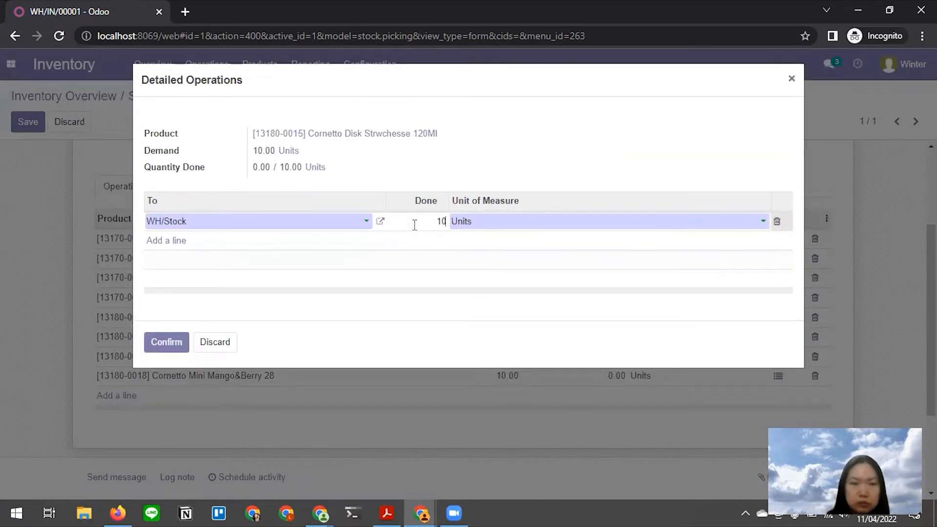
left_click(174, 342)
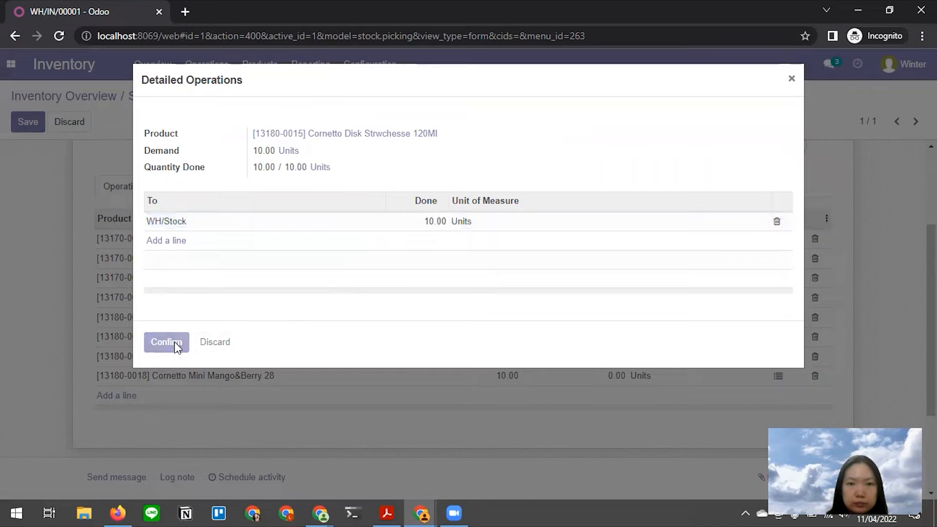
scroll(767, 322, "up", 3)
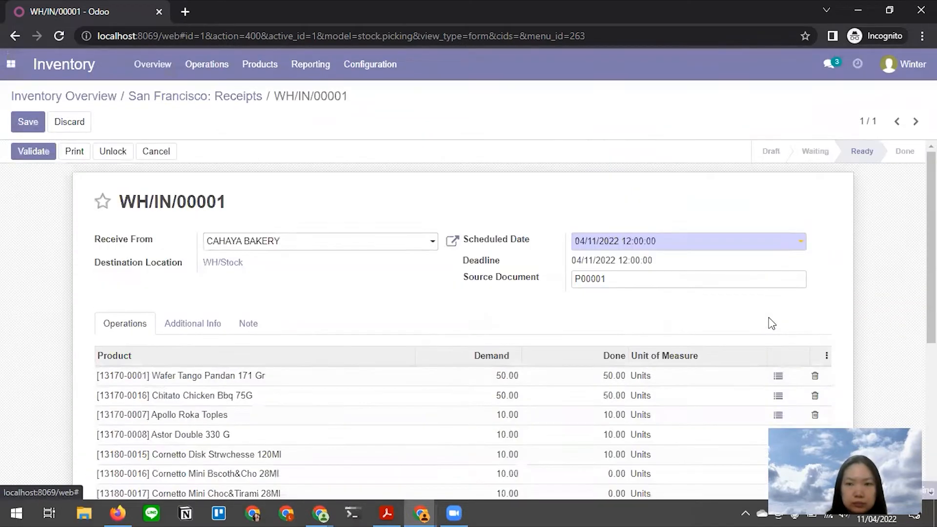
scroll(761, 342, "down", 3)
left_click(778, 337)
left_click(178, 225)
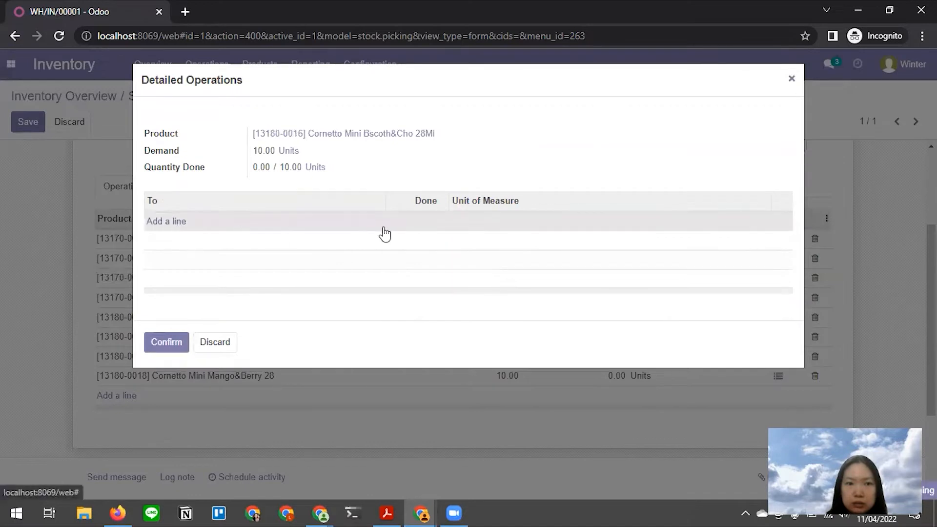
left_click(414, 223)
type("10")
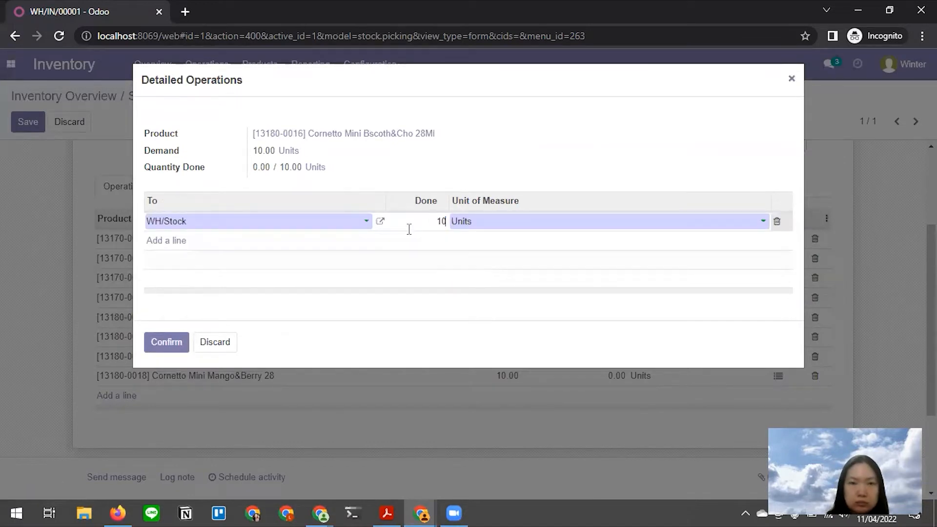
left_click(161, 344)
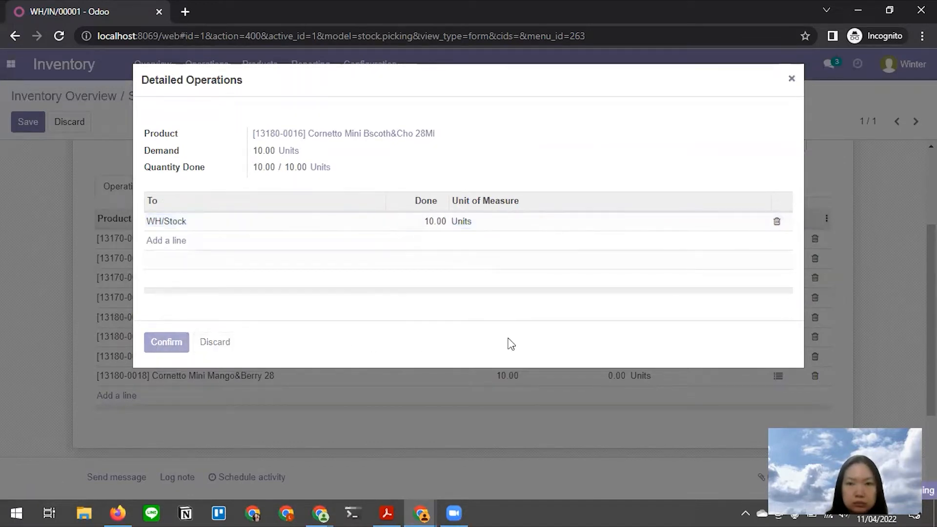
- Record 10 units done for Cornetto Mini Choc&Tirami 28Ml and Cornetto Mini Mango&Berry 28
scroll(775, 369, "up", 3)
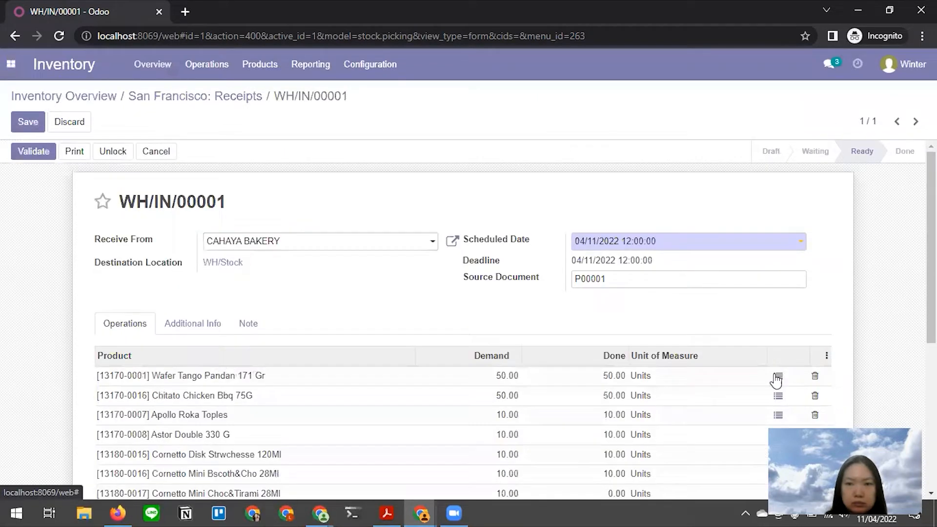
scroll(664, 338, "down", 1)
scroll(665, 338, "down", 2)
left_click(778, 356)
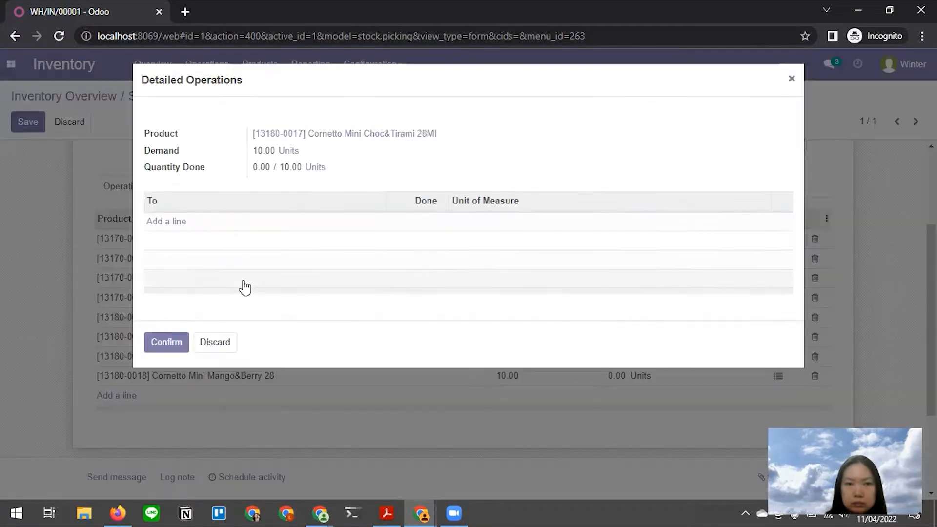
left_click(177, 227)
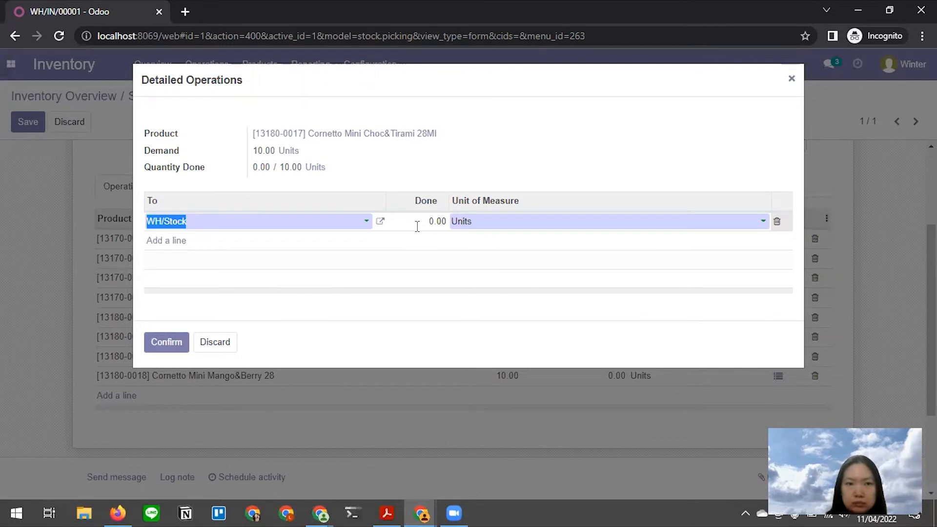
left_click(424, 226)
type("10")
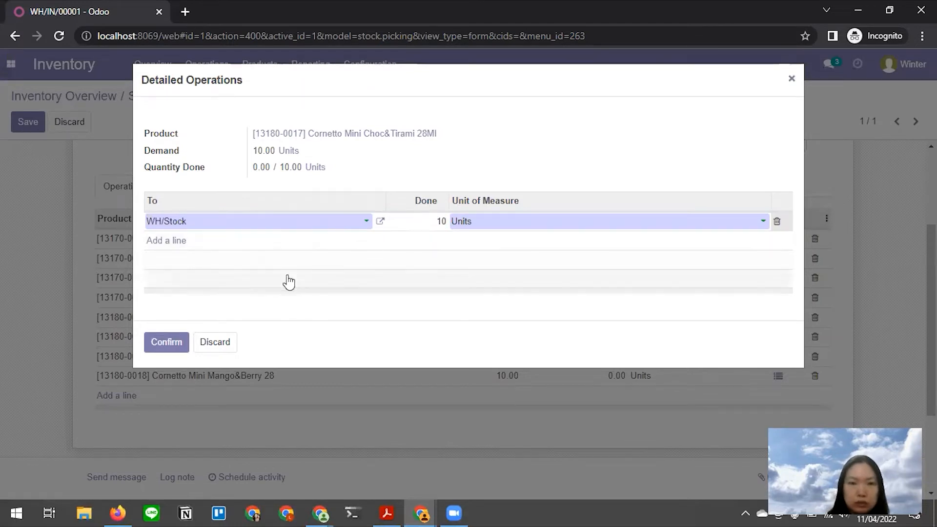
left_click(159, 344)
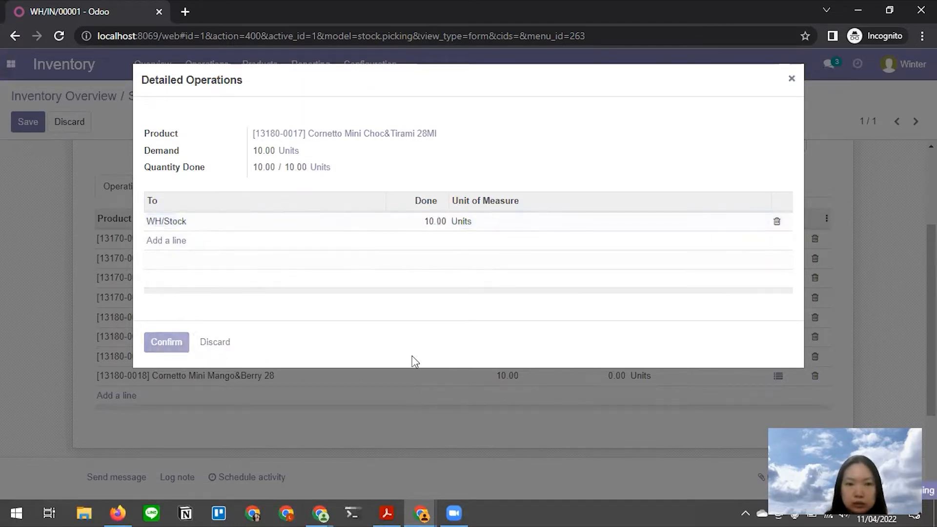
scroll(770, 378, "up", 3)
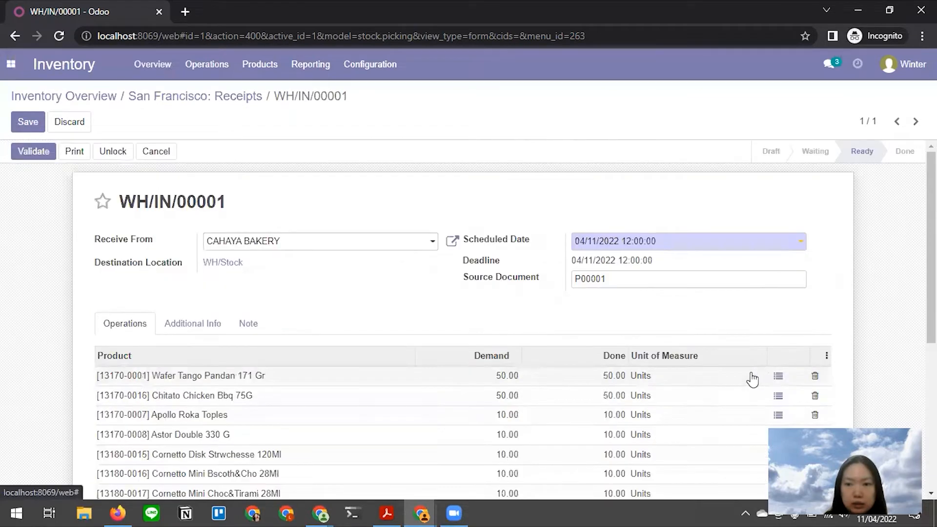
scroll(456, 320, "down", 5)
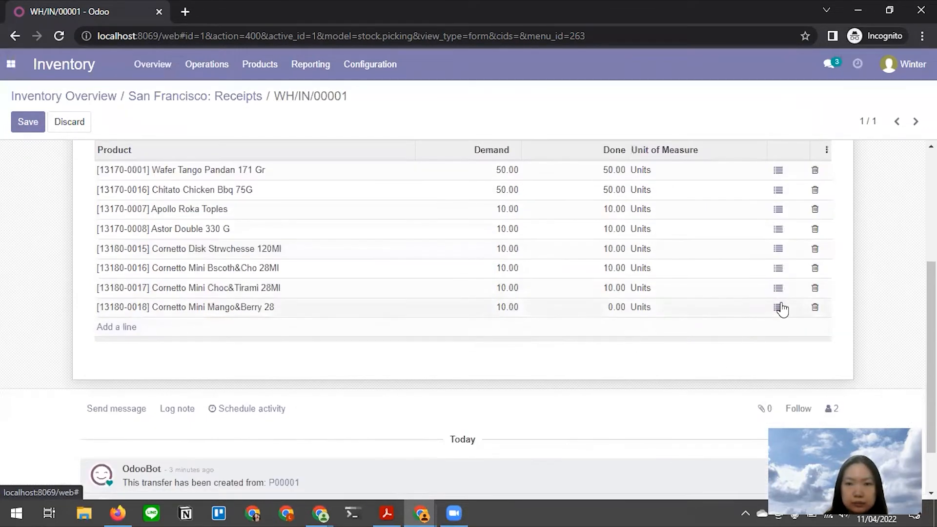
left_click(778, 307)
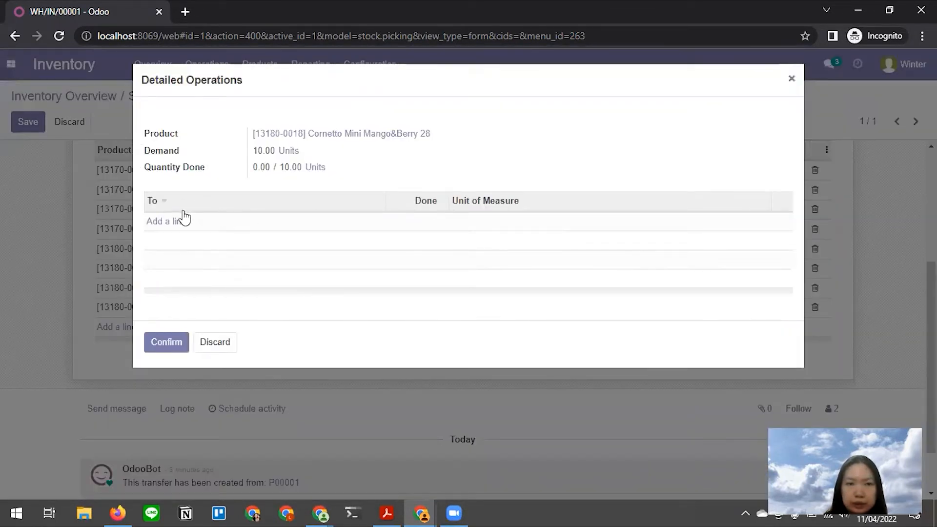
left_click(433, 222)
type("10")
left_click(180, 340)
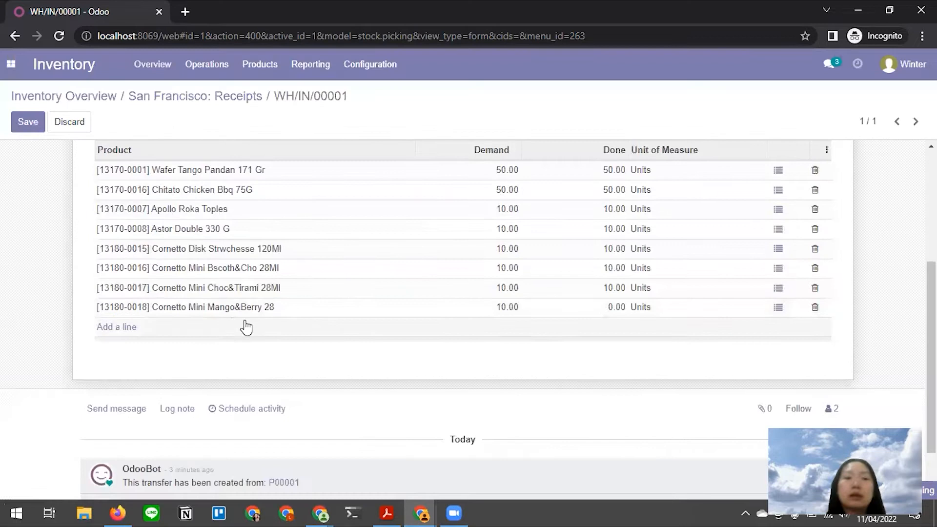
- Save receipt WH/IN/00001 with all four Cornetto lines at 10.00 done, checking the tutorial
key("alt+Tab")
scroll(380, 359, "down", 4)
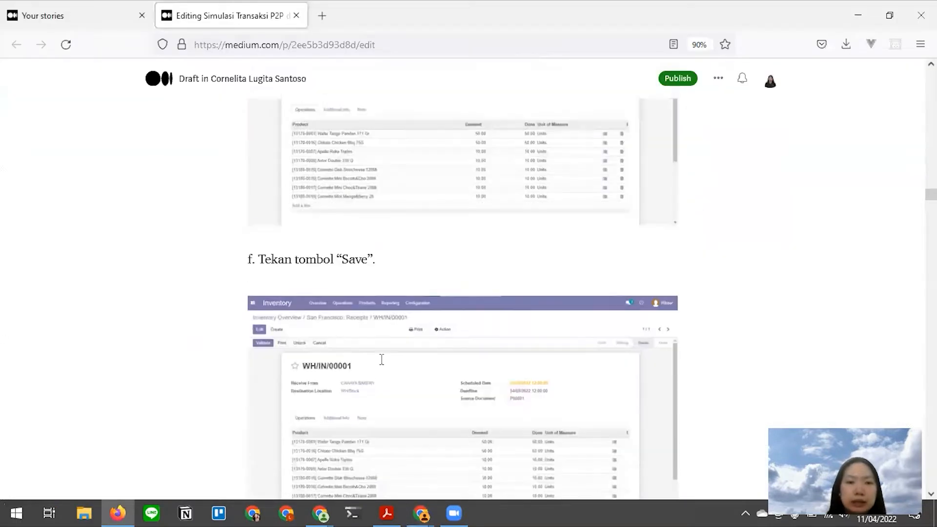
key("alt+Tab")
left_click(26, 120)
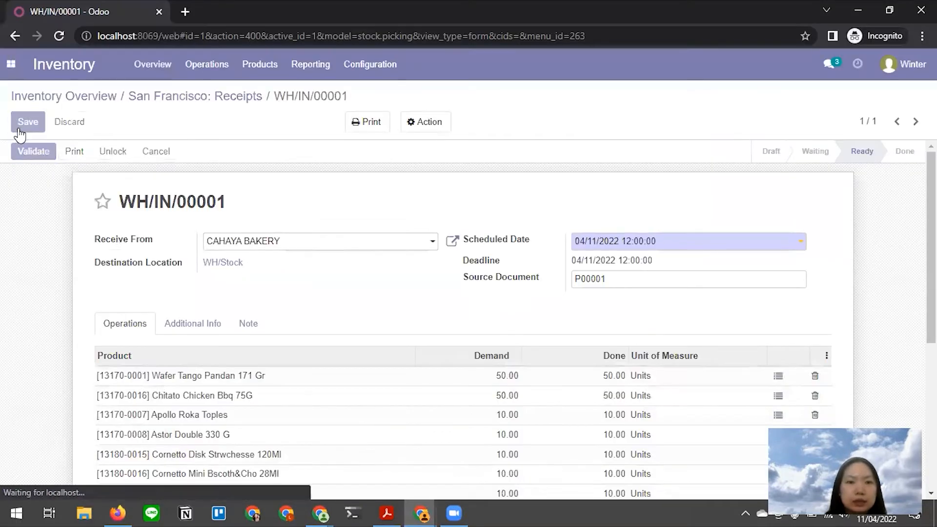
key("alt+Tab")
scroll(399, 276, "down", 5)
scroll(402, 276, "down", 3)
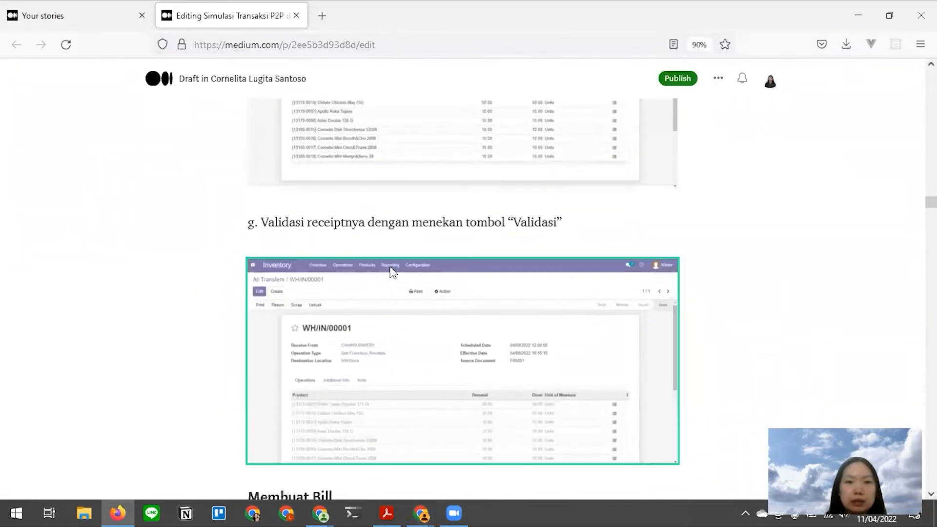
key("alt+Tab")
scroll(63, 215, "up", 3)
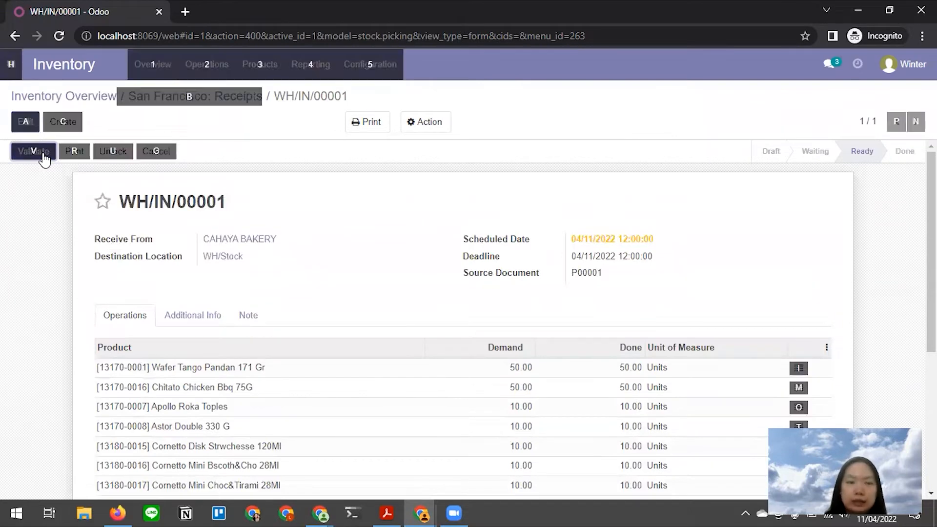
- Validate WH/IN/00001 to Done, effective 04/11/2022 21:50:31, then return to the Medium draft
key("alt+Tab")
key("alt+Tab")
left_click(43, 153)
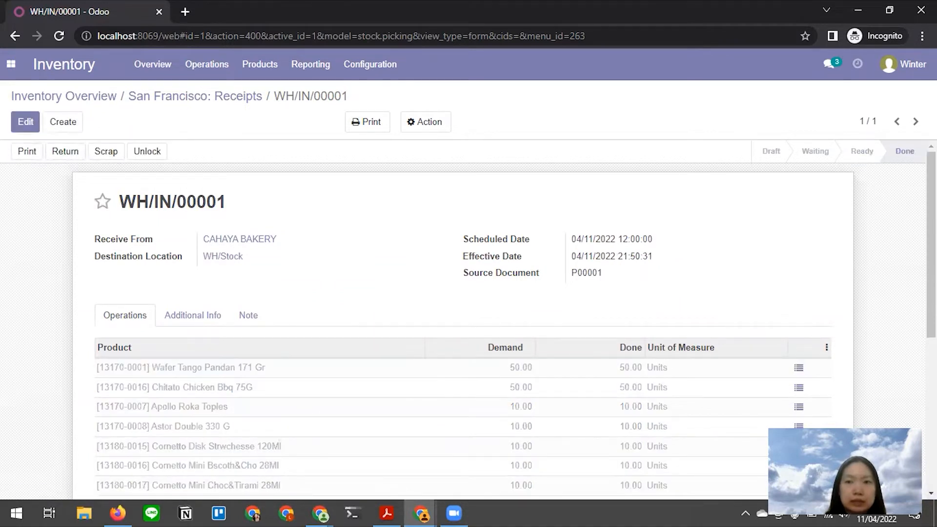
scroll(544, 297, "down", 5)
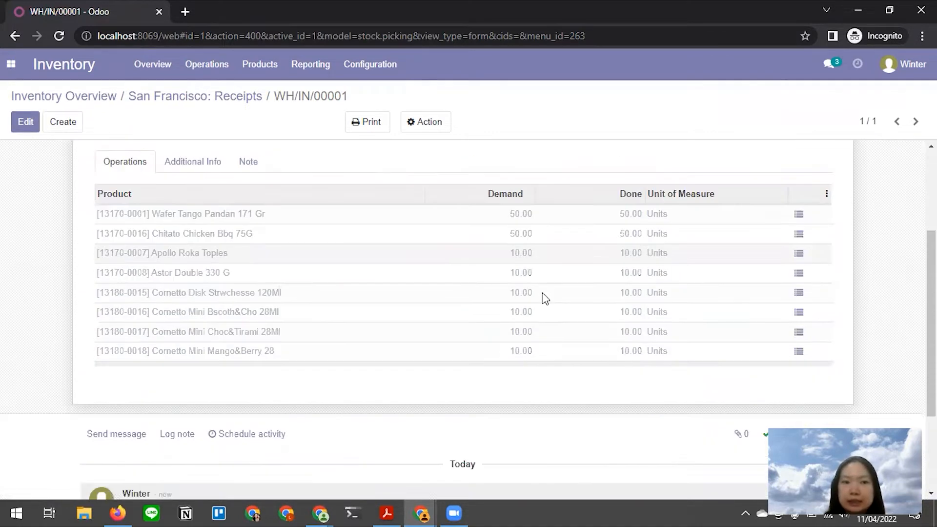
scroll(544, 297, "up", 5)
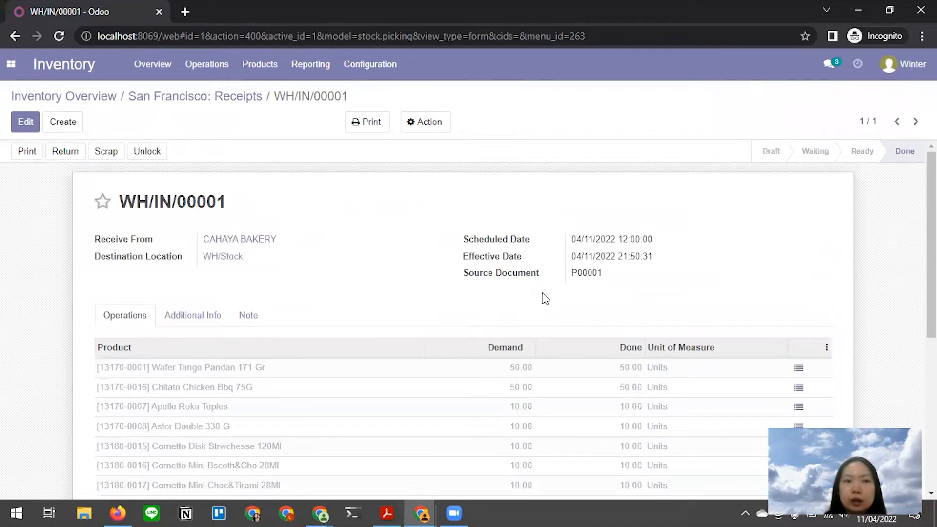
key("alt+Tab")
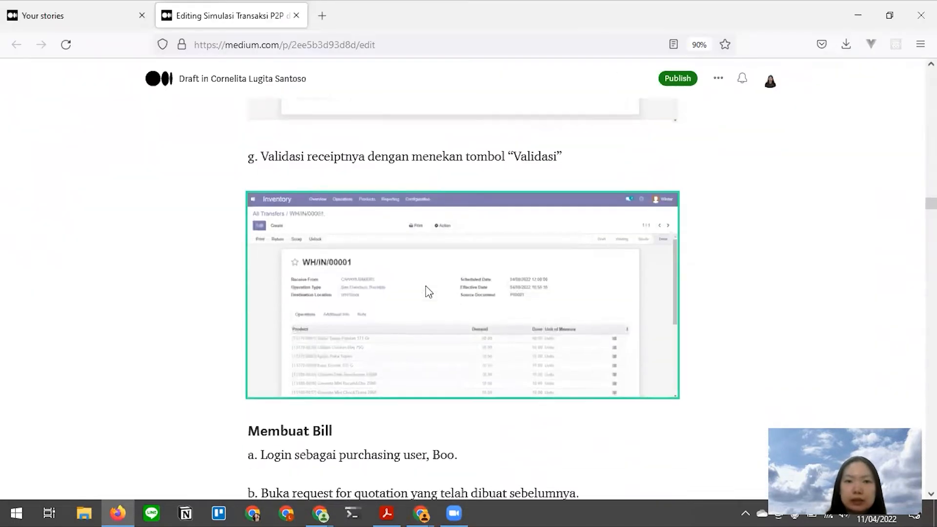
- Read the draft's 'Membuat Bill' steps and bring purchase order P00001 for CAHAYA BAKERY forward
scroll(425, 287, "down", 4)
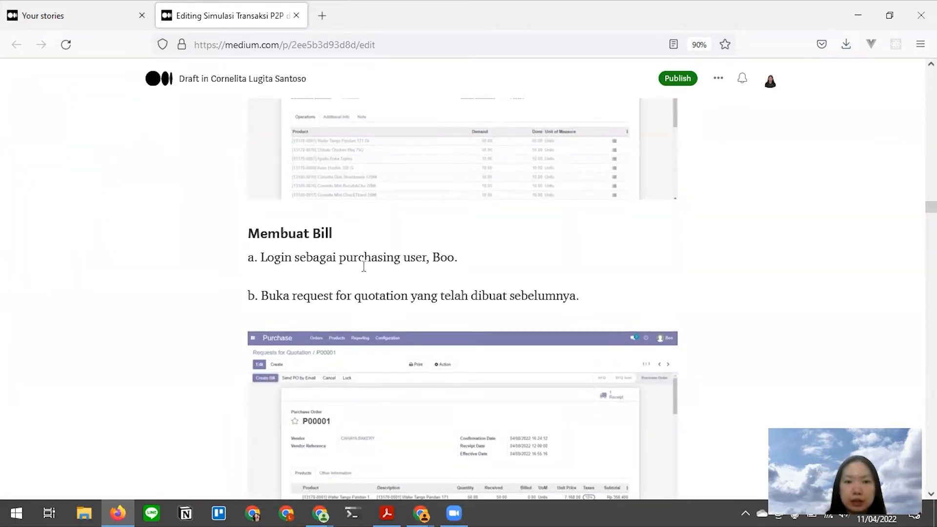
key("alt+Tab")
left_click(570, 184)
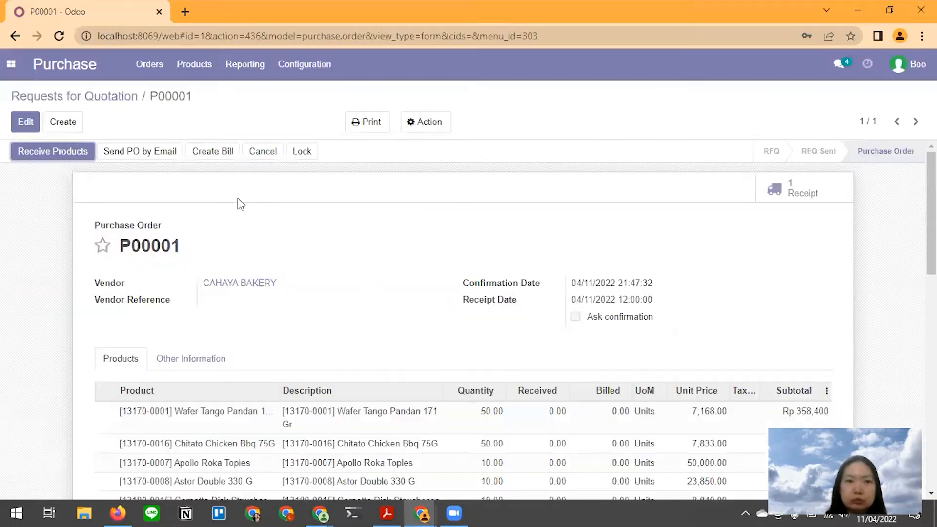
key("alt+Tab")
scroll(454, 221, "down", 2)
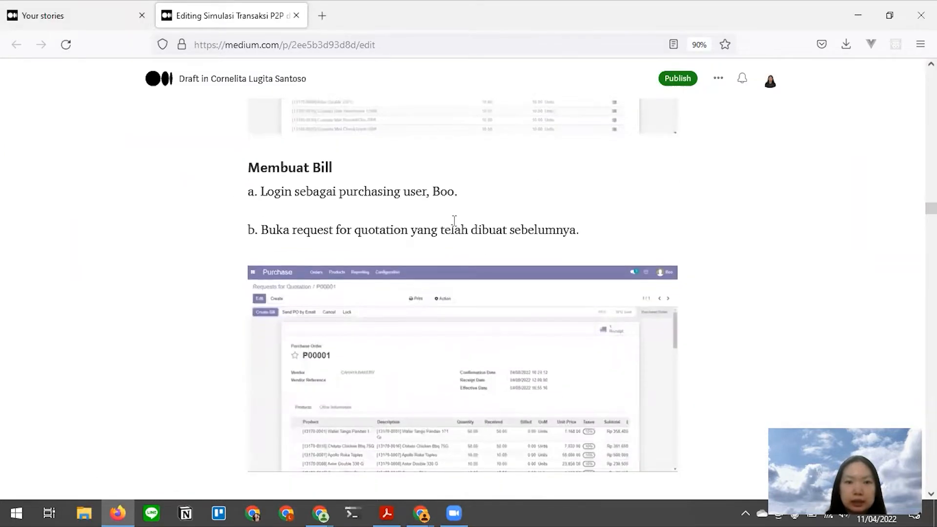
key("alt+Tab")
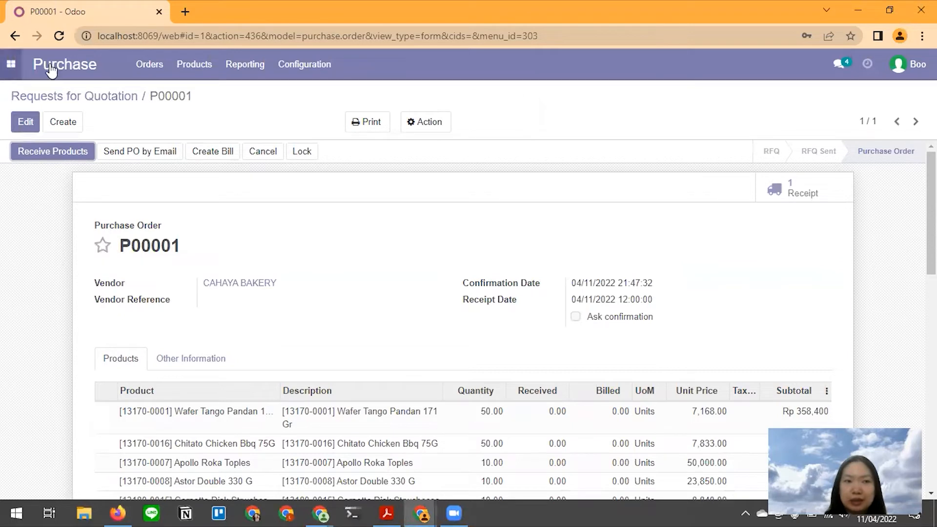
- Reload P00001 and attempt Create Bill, dismissing the 'No journal could be found' error
left_click(62, 36)
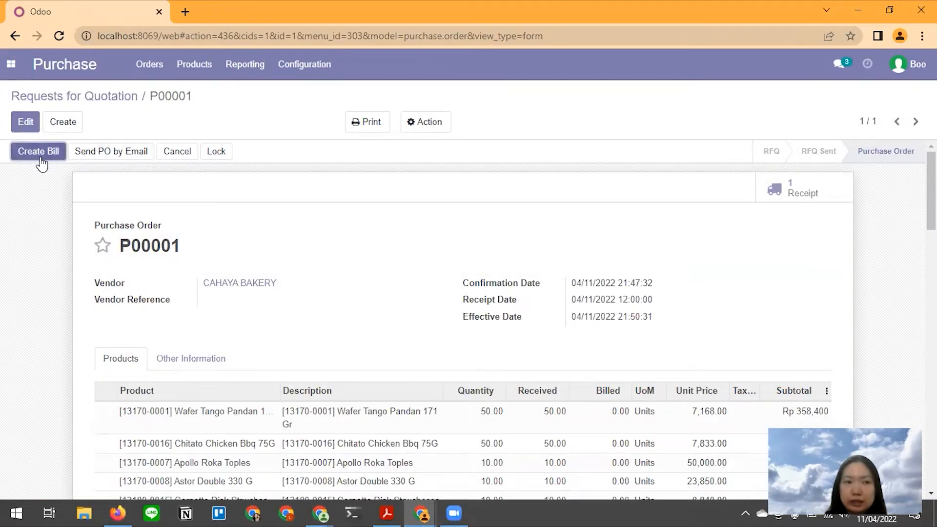
key("alt+Tab")
scroll(321, 244, "down", 5)
scroll(321, 244, "down", 3)
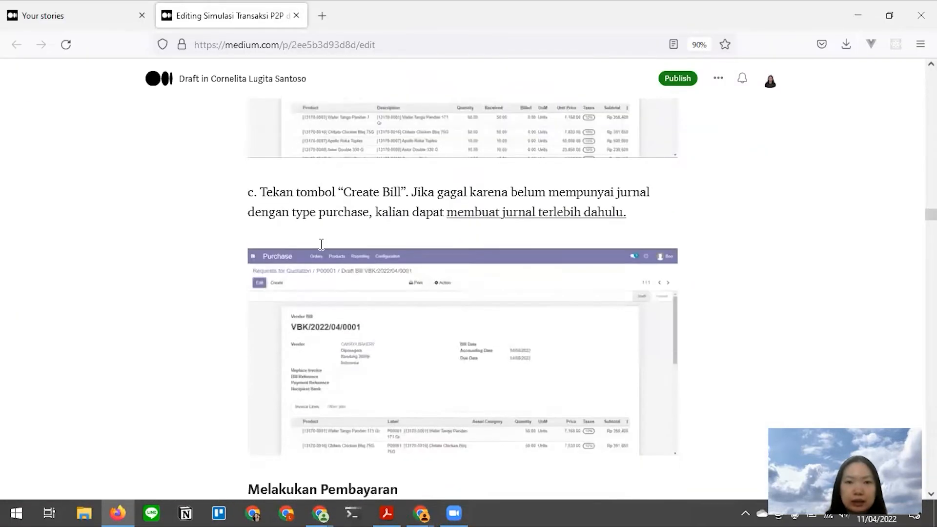
key("alt+Tab")
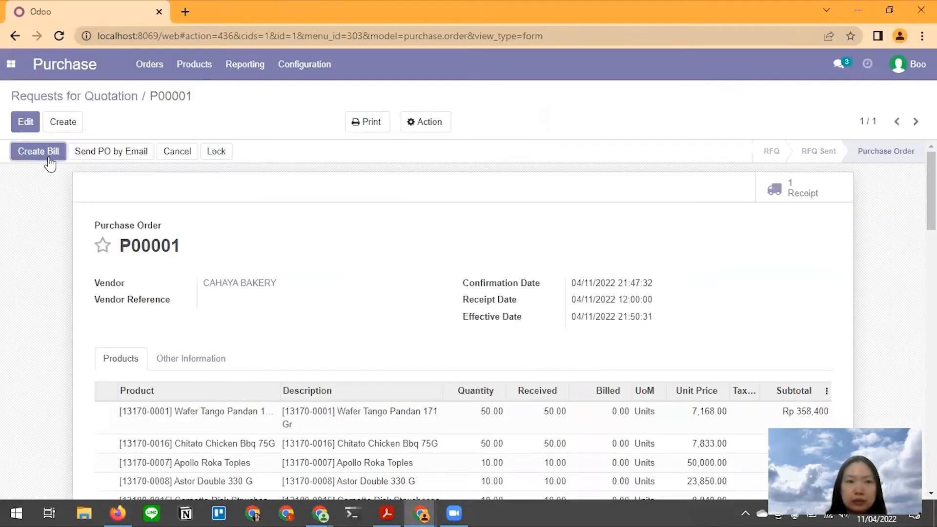
left_click(49, 155)
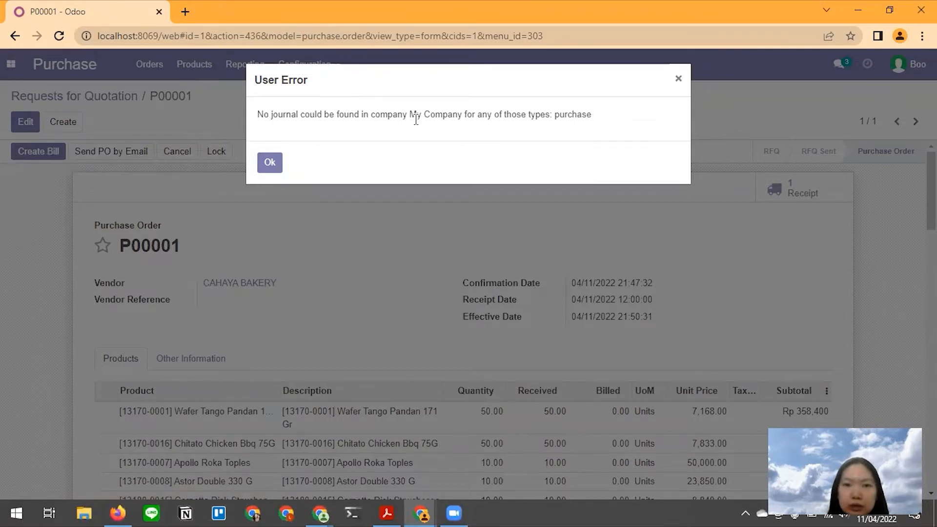
left_click(677, 80)
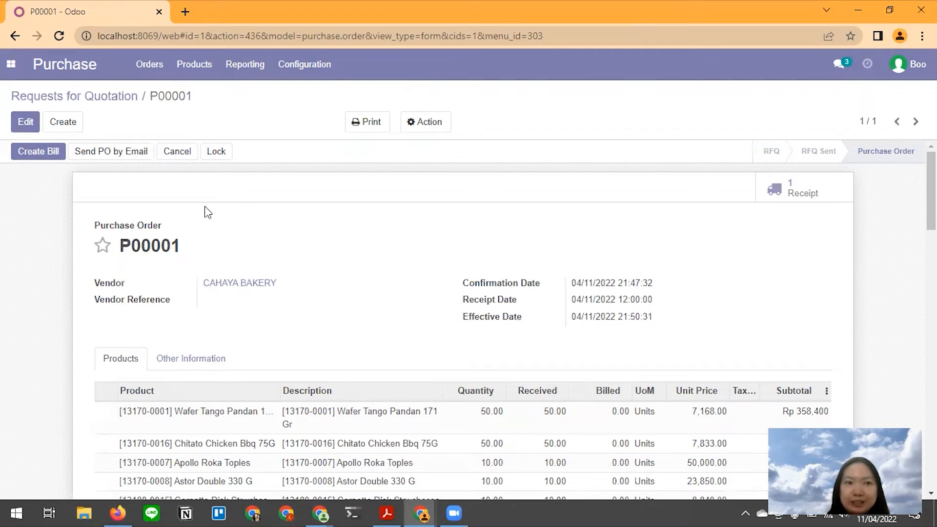
- Open the Odoo apps list, then switch through the windows to the Medium tutorial draft
left_click(11, 64)
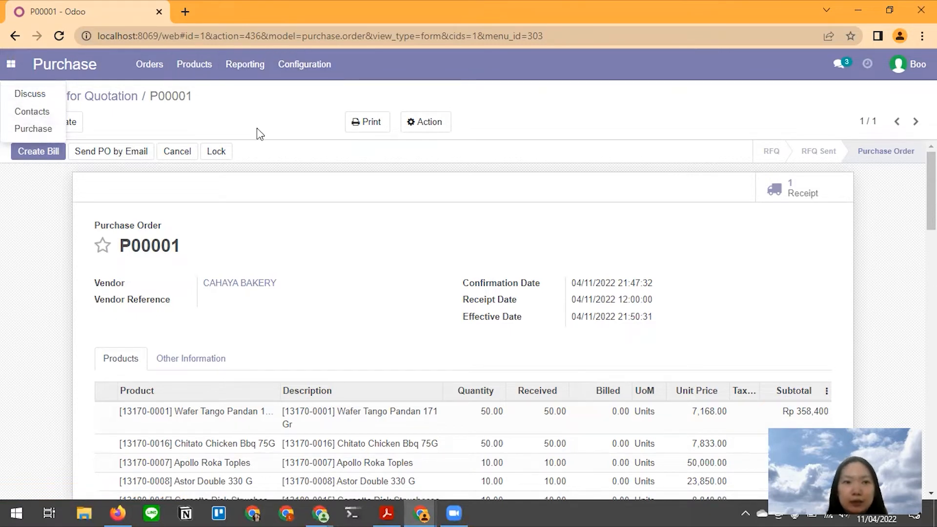
key("alt+Tab")
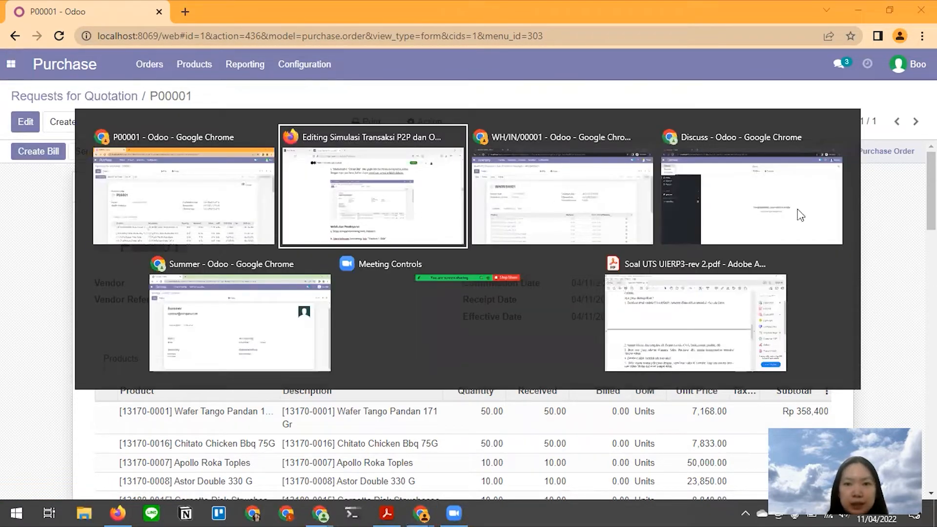
left_click(249, 328)
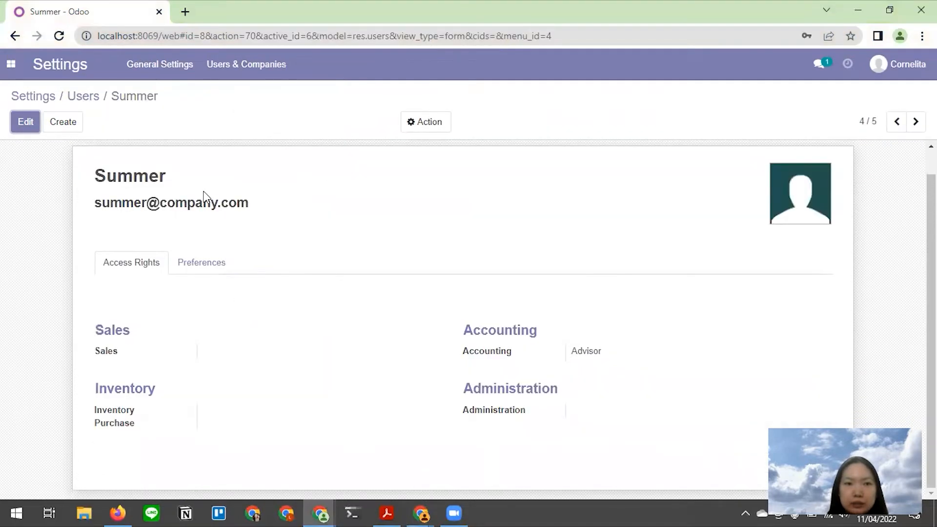
key("alt+Tab")
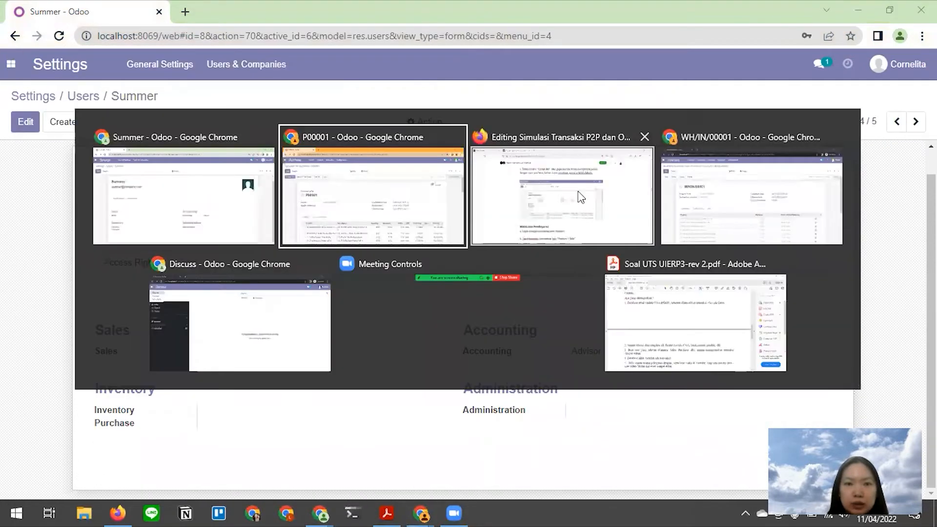
left_click(552, 202)
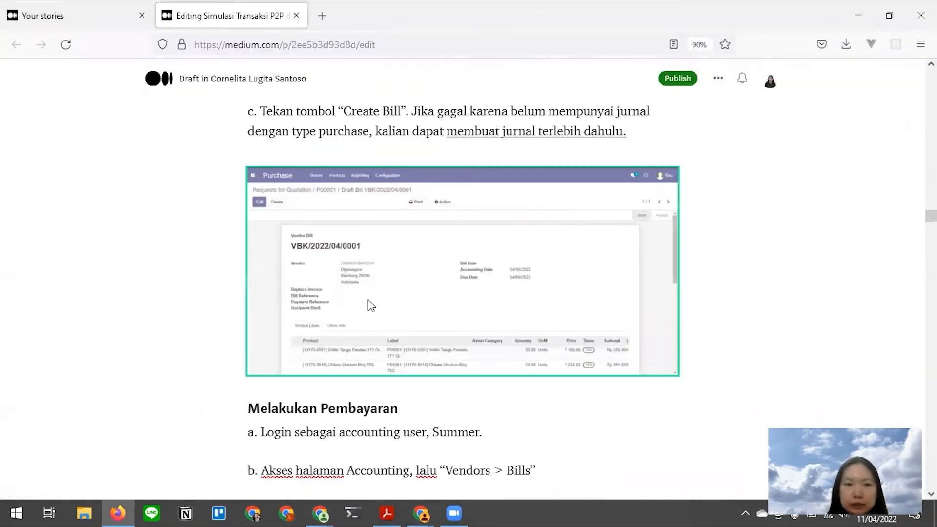
- Scroll the draft to 'Membuat Jurnal Jika Belum Ada' with its Vendor Bills - Kitchen example
scroll(371, 305, "up", 3)
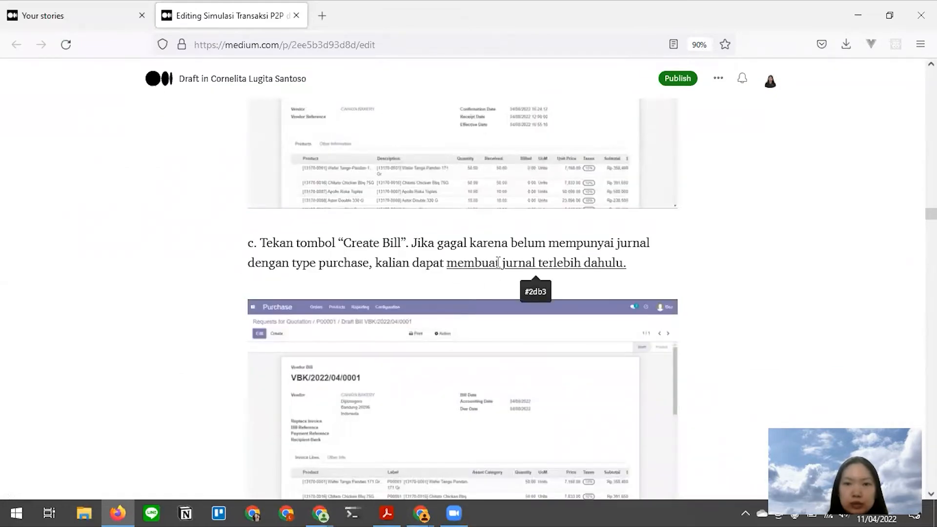
scroll(499, 261, "down", 2)
left_click_drag(931, 215, 931, 345)
scroll(416, 243, "down", 10)
scroll(415, 241, "up", 4)
scroll(415, 239, "down", 10)
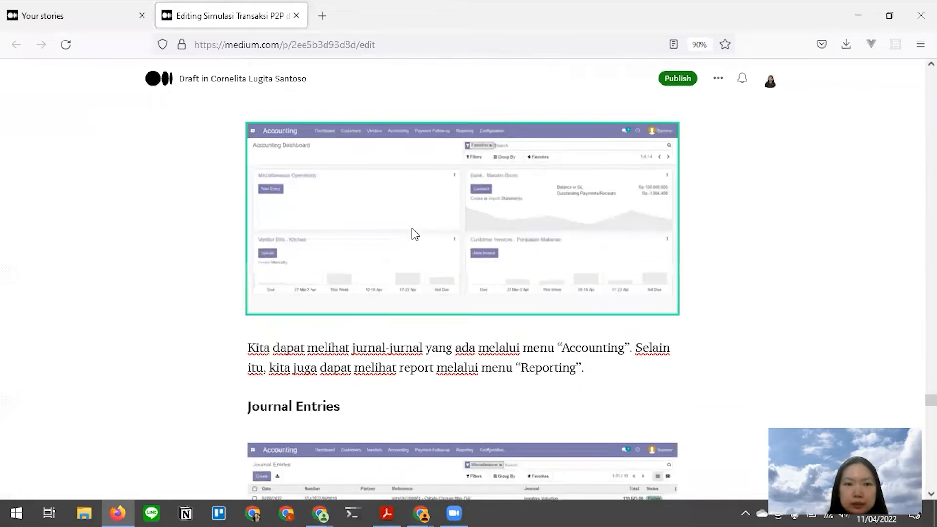
scroll(414, 232, "down", 15)
scroll(414, 231, "up", 10)
scroll(415, 234, "up", 6)
scroll(416, 237, "down", 5)
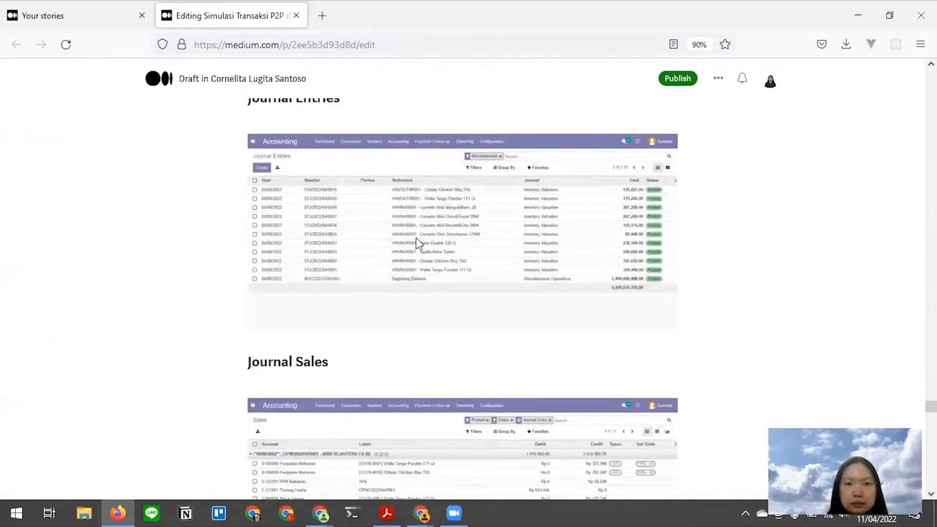
scroll(416, 239, "down", 20)
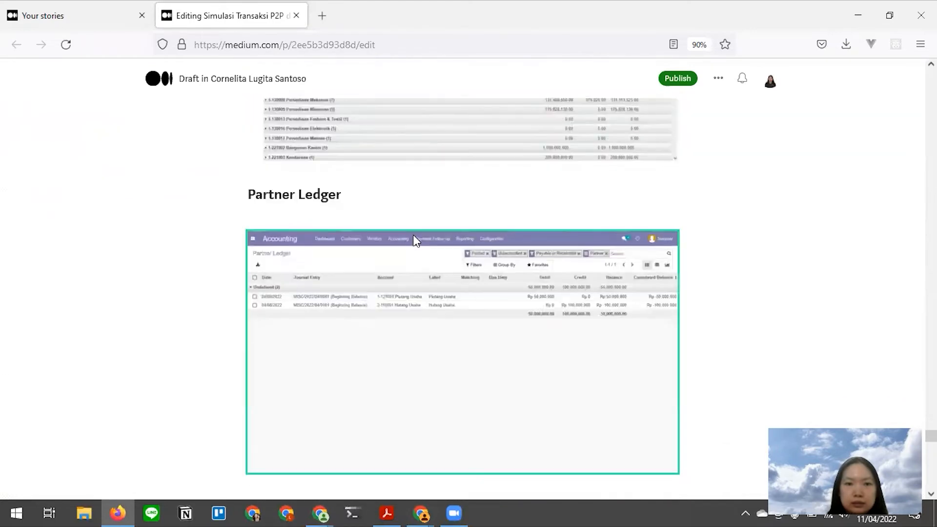
scroll(415, 239, "down", 10)
scroll(415, 237, "up", 3)
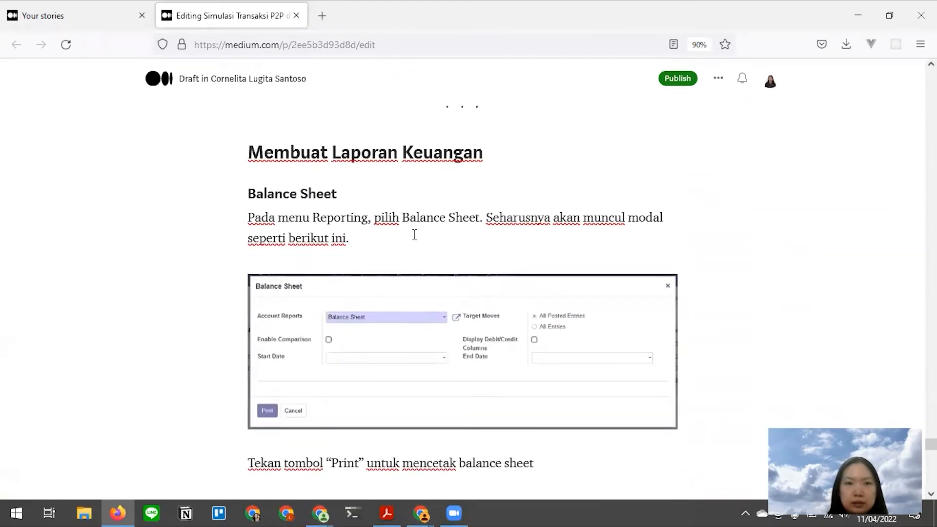
scroll(415, 235, "down", 15)
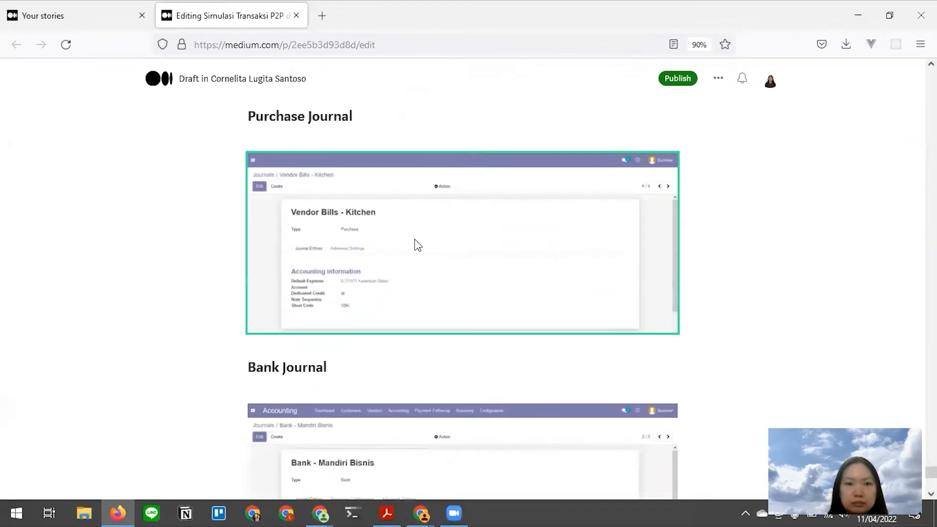
scroll(416, 239, "up", 4)
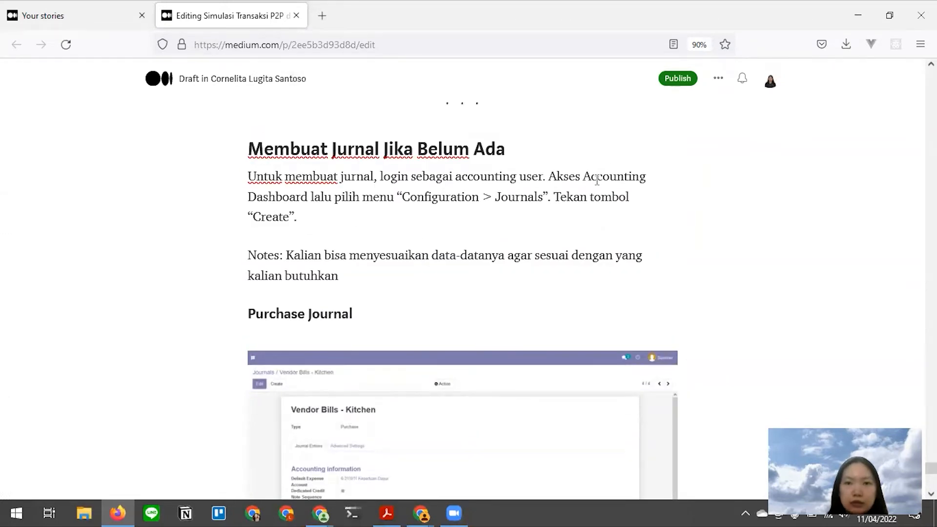
key("alt+Tab")
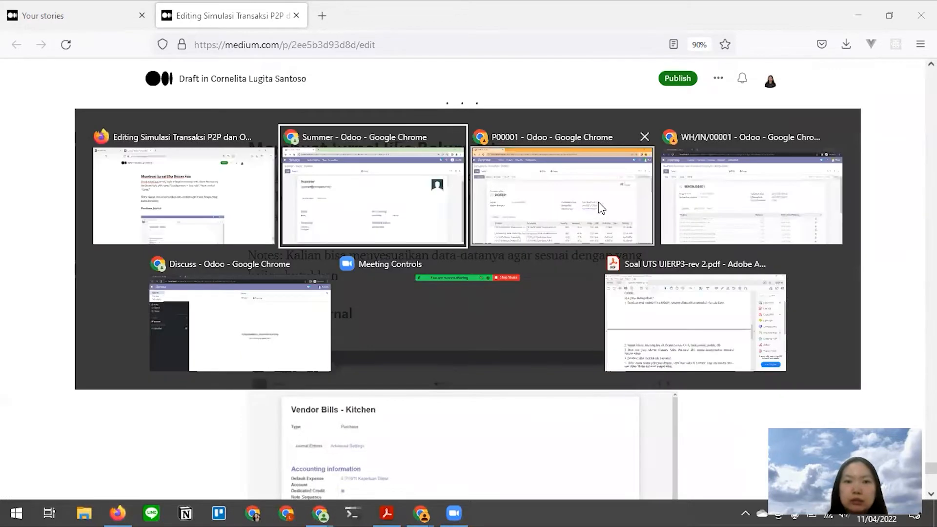
- Go from Discuss to Accounting > Configuration > Journals
left_click(403, 200)
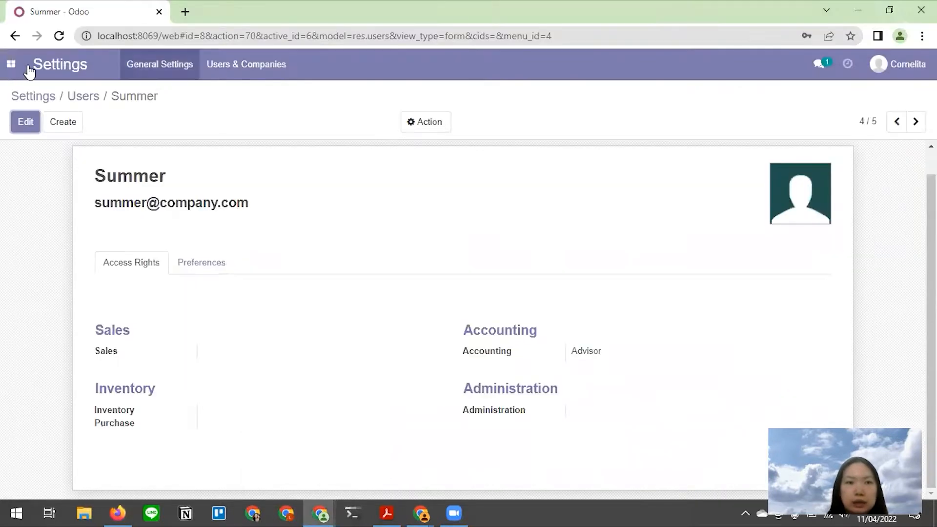
left_click(11, 66)
key("alt+Tab")
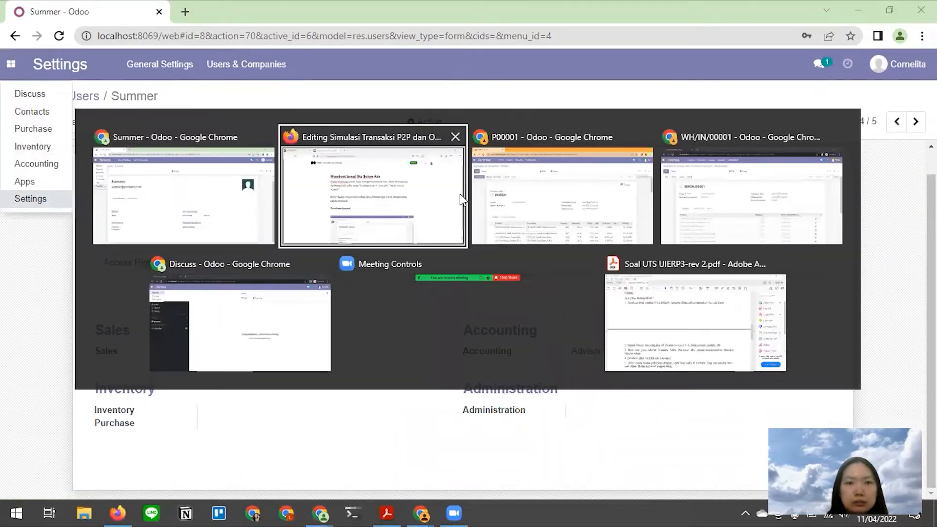
left_click(190, 350)
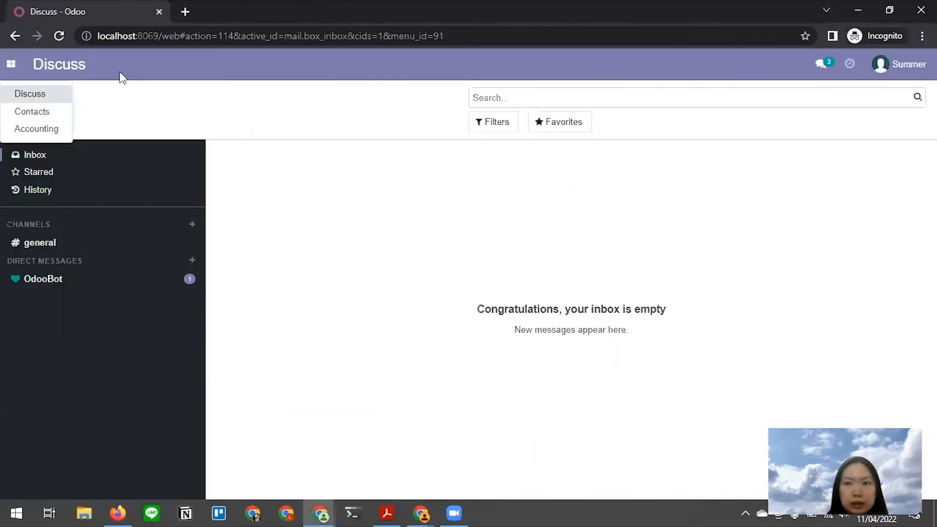
left_click(36, 128)
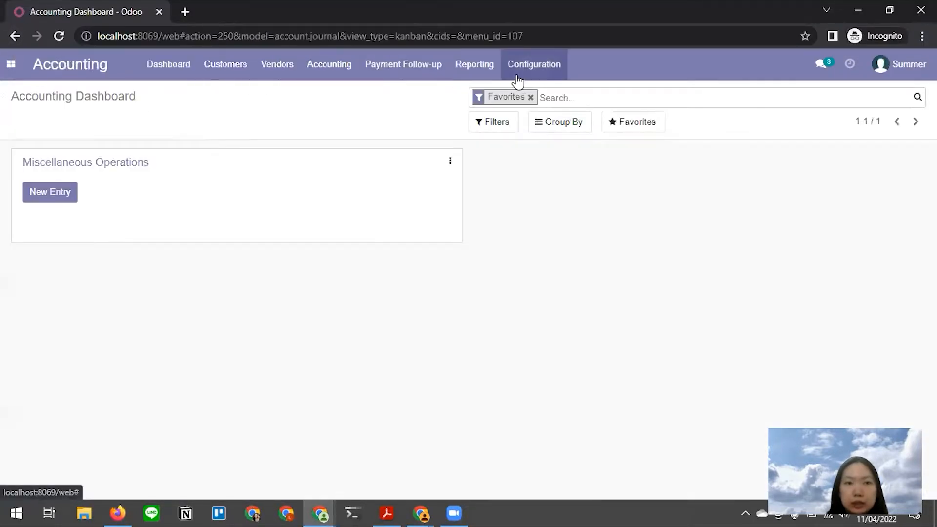
left_click(514, 71)
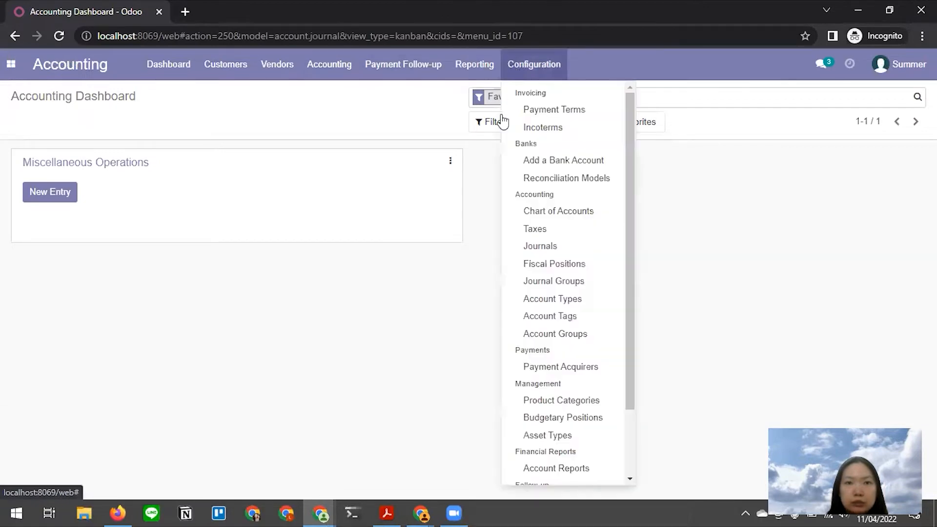
left_click(554, 248)
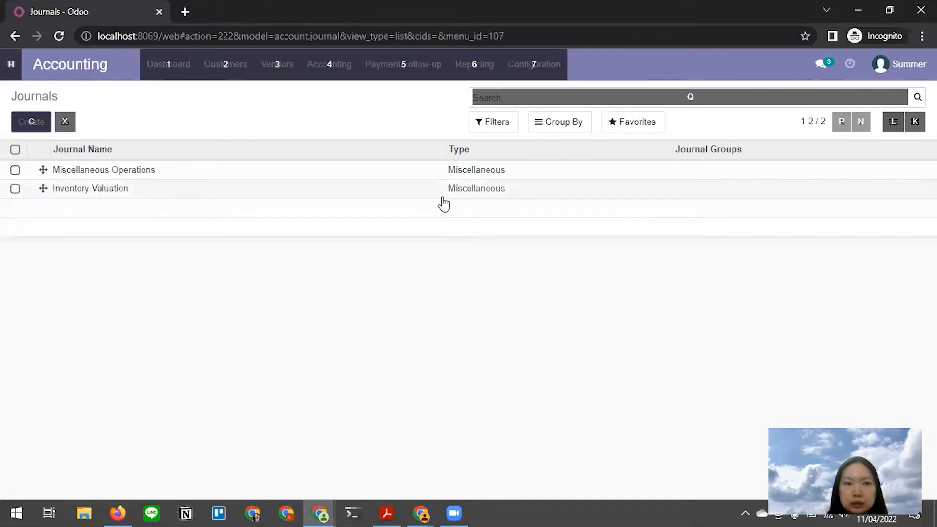
- Check the Medium draft, then return to the journals list of Miscellaneous Operations and Inventory Valuation
key("alt+Tab")
key("alt+Tab")
scroll(439, 253, "down", 5)
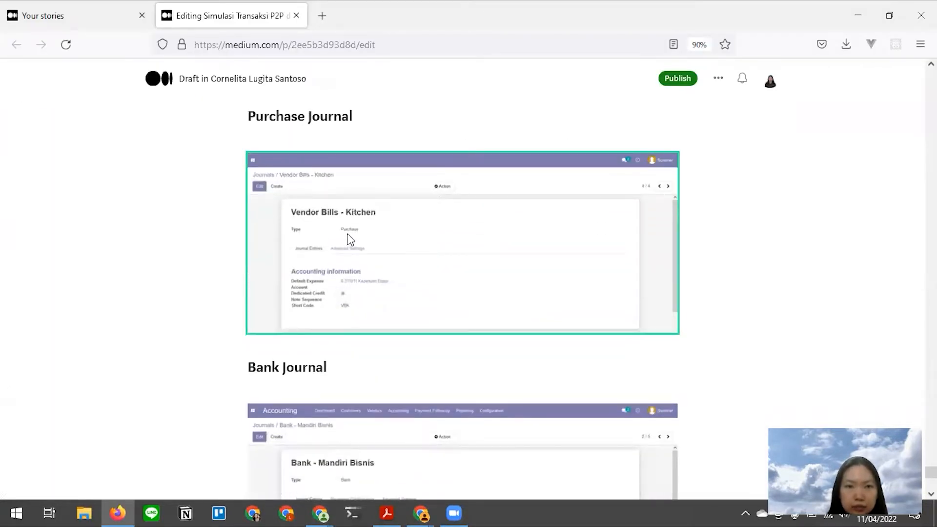
key("alt+Tab")
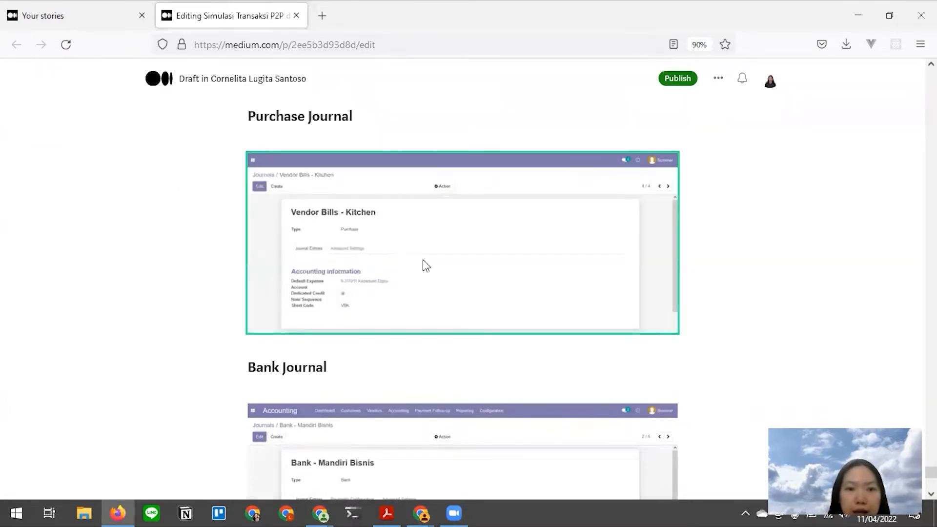
key("alt+Tab")
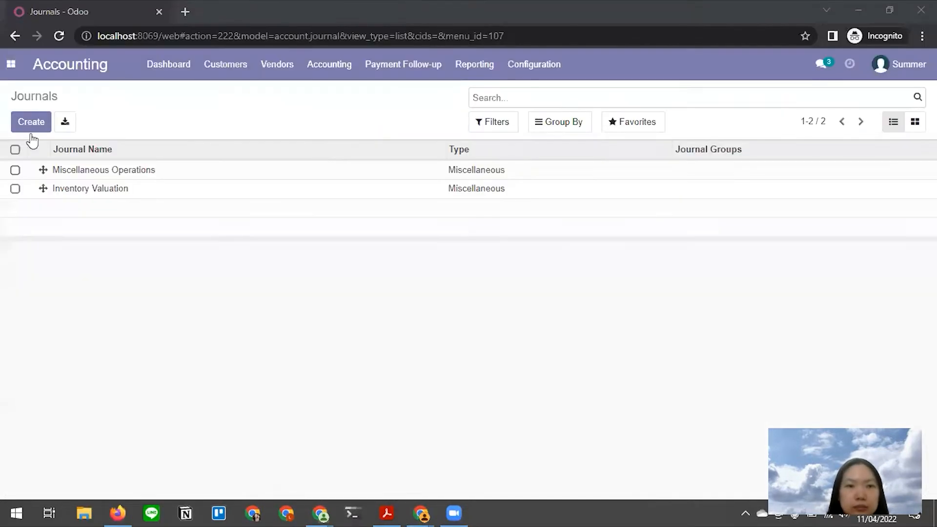
- Start a new Vendor Bills - Kitchen journal, comparing its details against the Medium draft
left_click(32, 123)
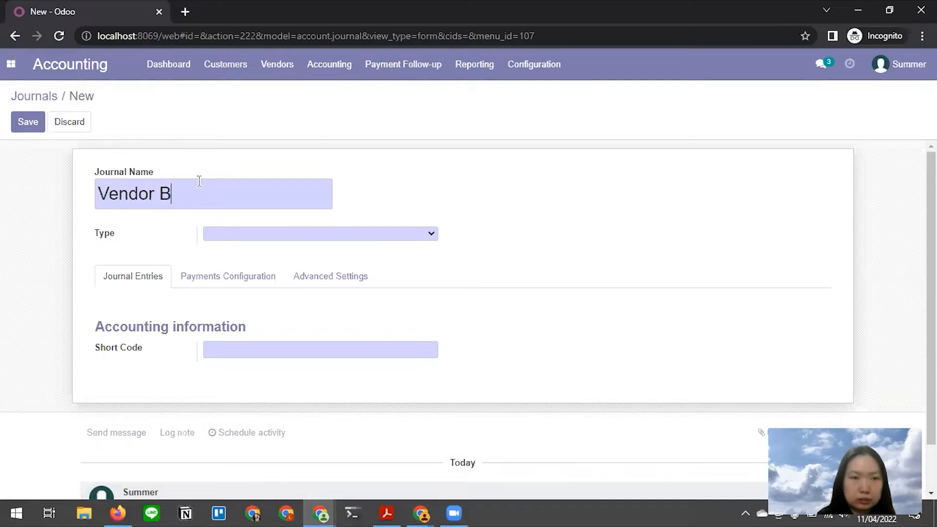
key("alt+Tab")
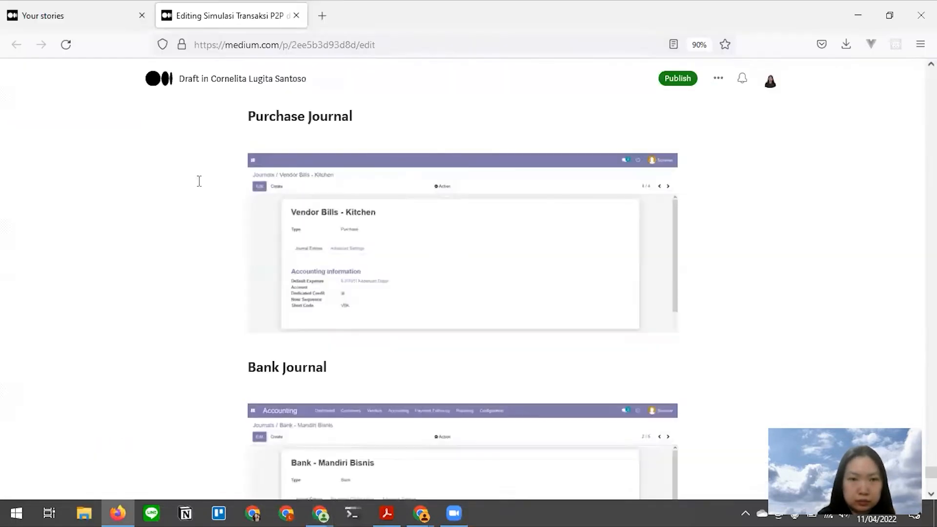
key("alt+Tab")
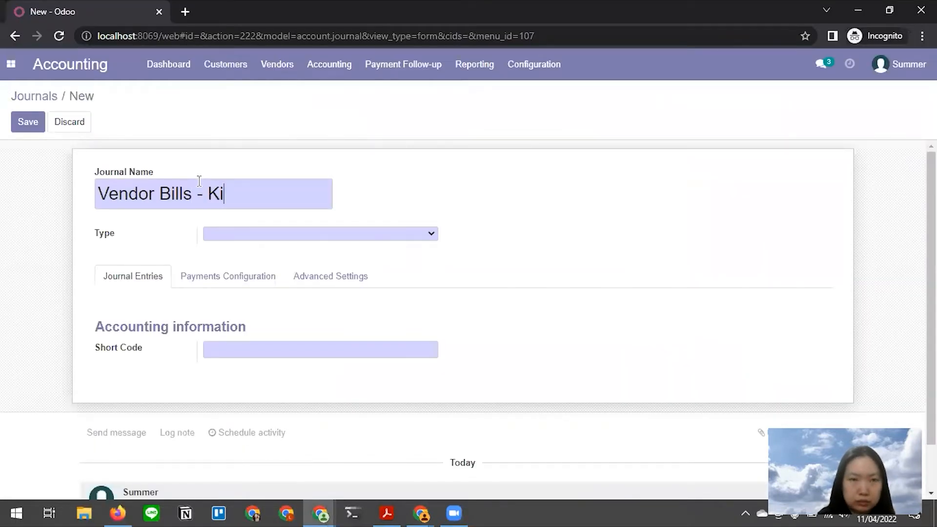
key("alt+Tab")
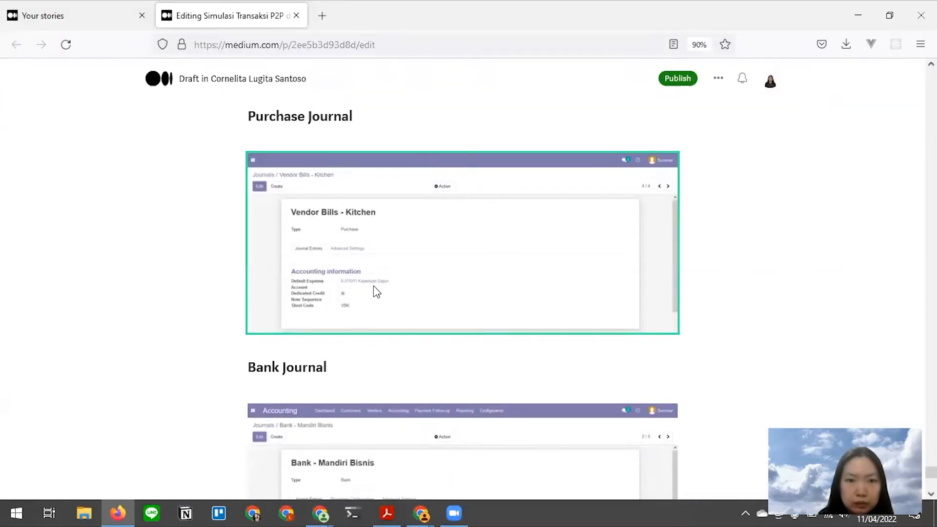
key("alt+Tab")
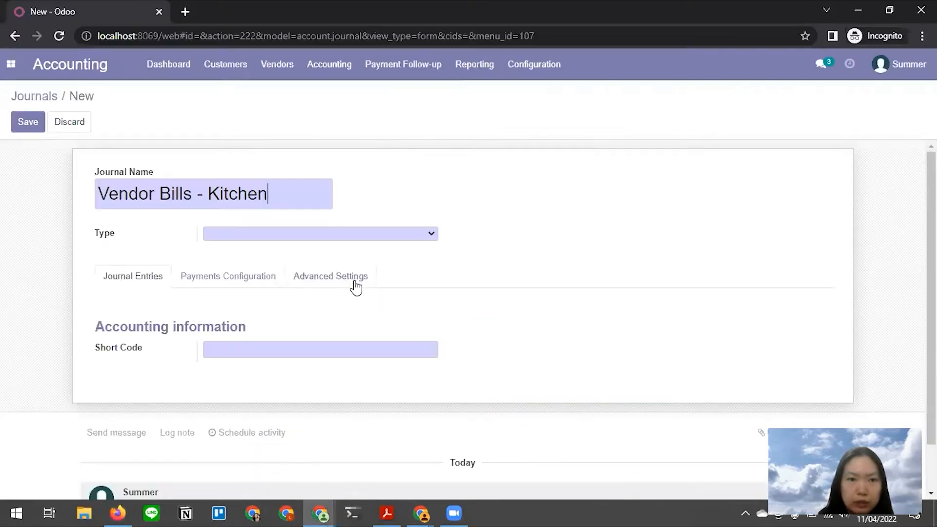
- Set the journal type to Purchase and default expense account to 6-311011 Keperluan Dapur
left_click(342, 233)
left_click(325, 259)
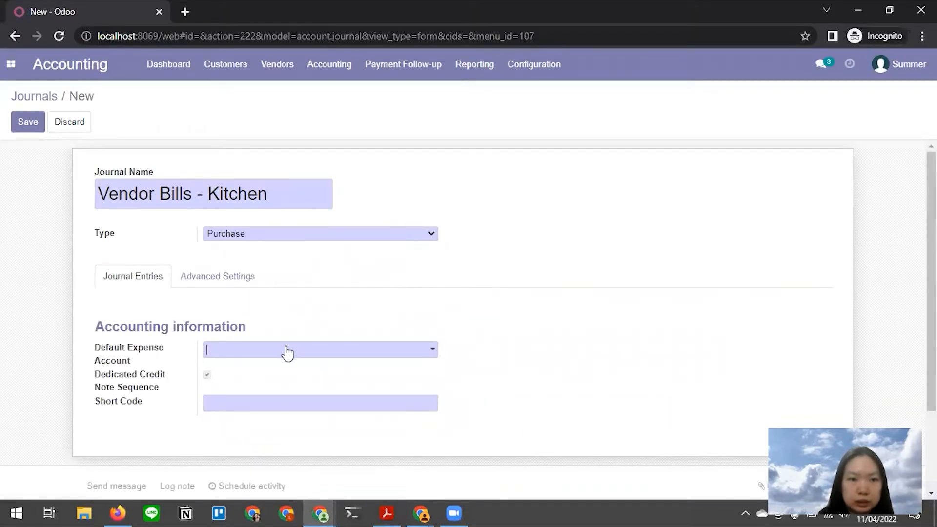
left_click(287, 350)
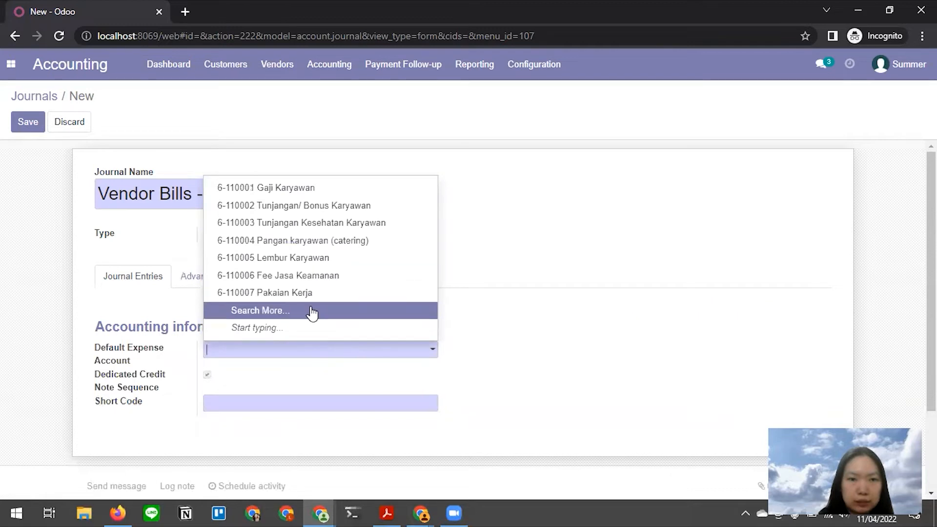
left_click(280, 312)
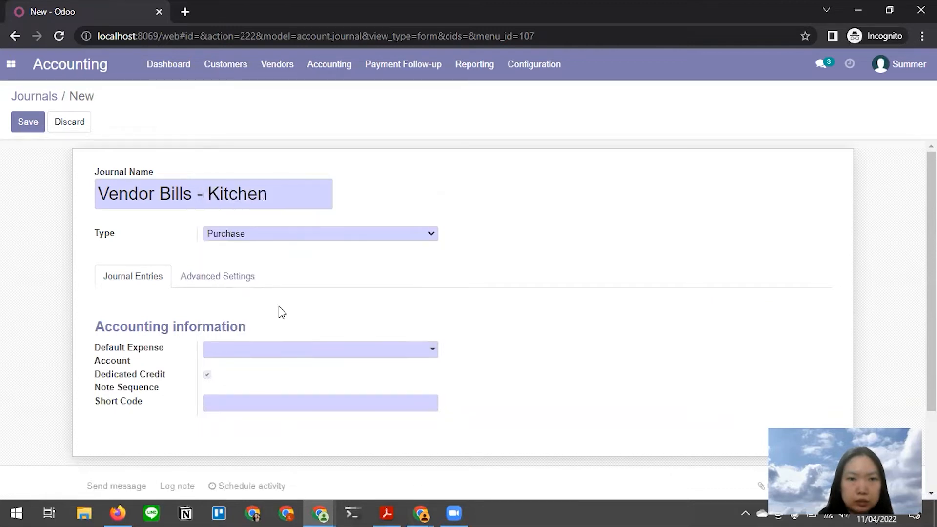
scroll(312, 303, "down", 7)
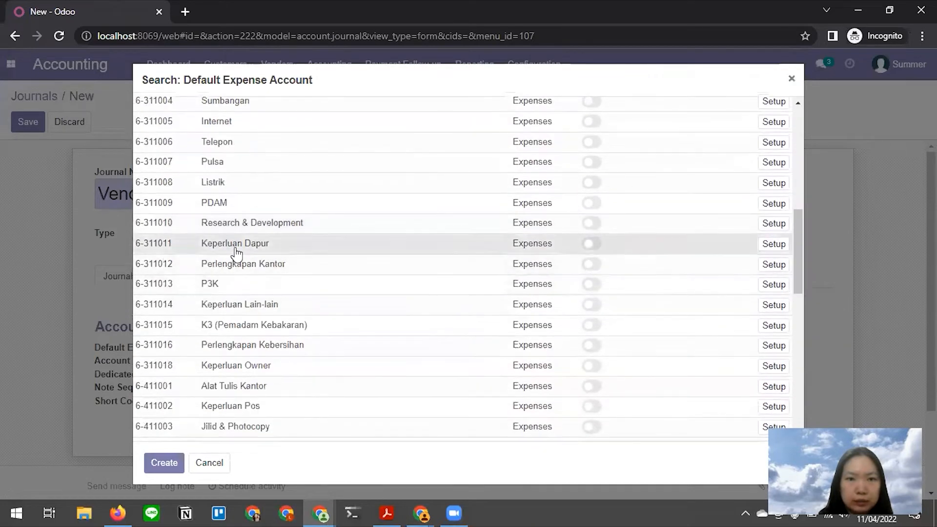
left_click(235, 247)
- Look up short code VBK in the draft and begin entering it on the journal form
key("alt+Tab")
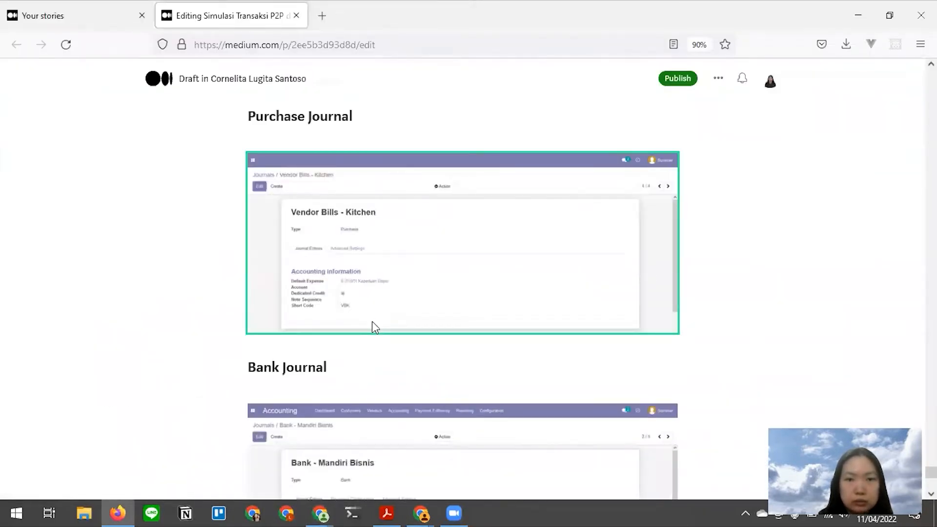
key("alt+Tab")
left_click(259, 401)
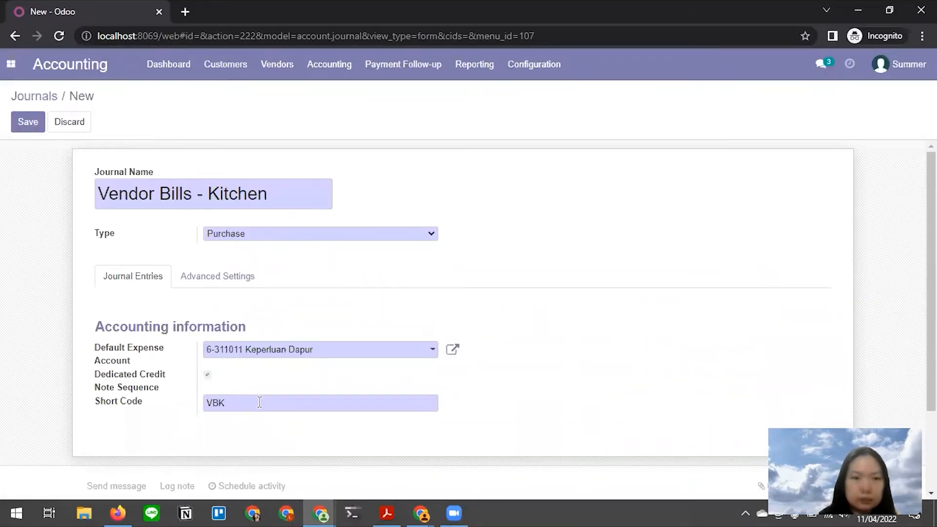
- Save the new Vendor Bills - Kitchen journal after comparing it with the draft
key("alt+Tab")
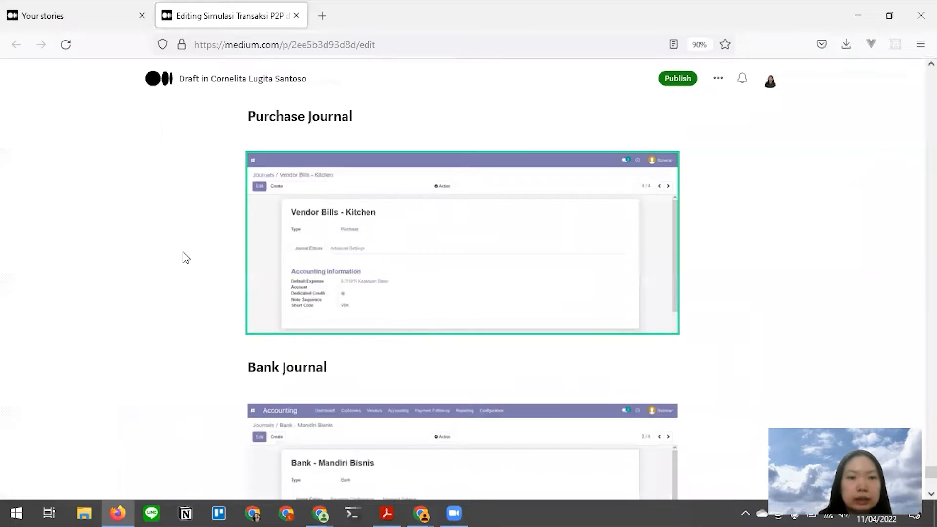
key("alt+Tab")
left_click(28, 122)
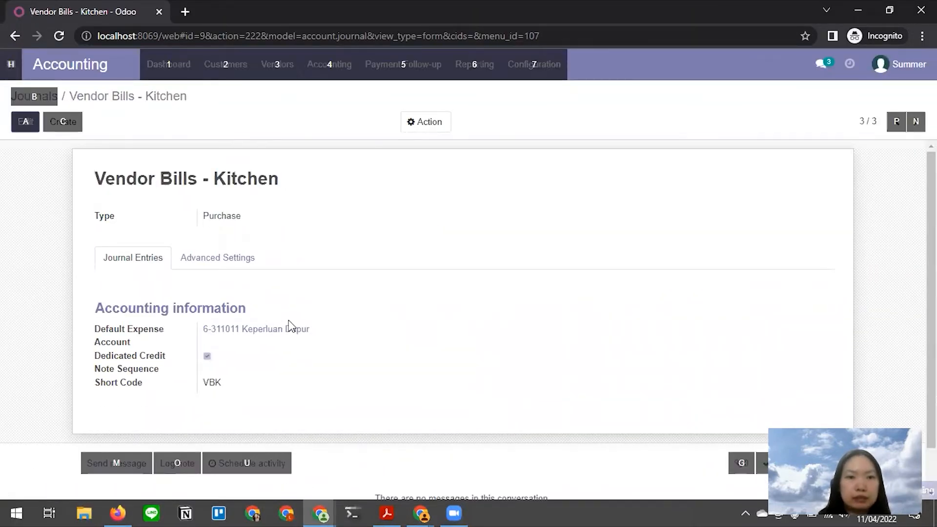
- From purchase order P00001, create draft vendor bill VBK/2022/04/0001 for CAHAYA BAKERY
key("alt+Tab")
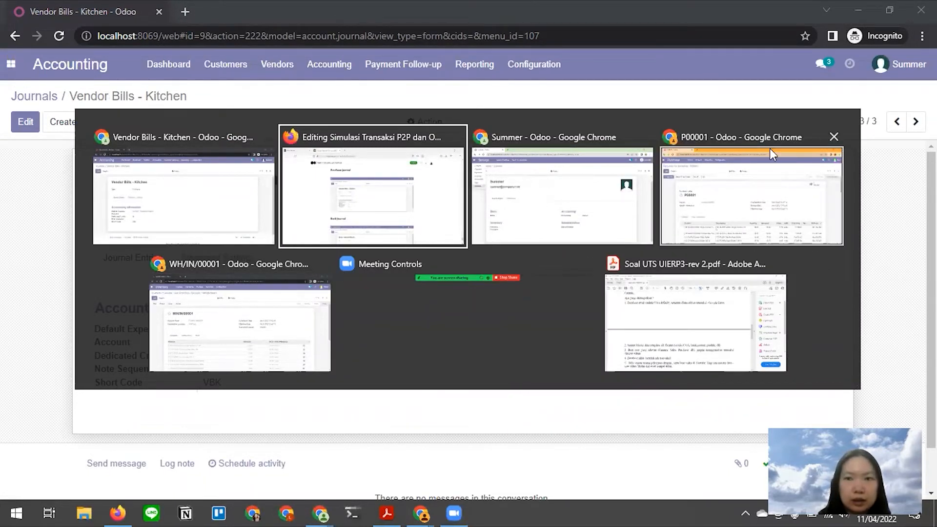
left_click(710, 172)
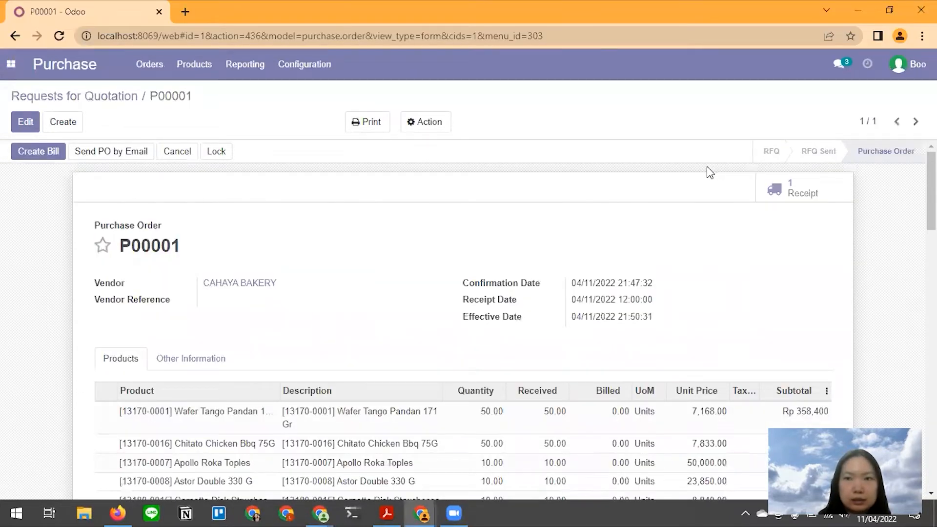
left_click(40, 152)
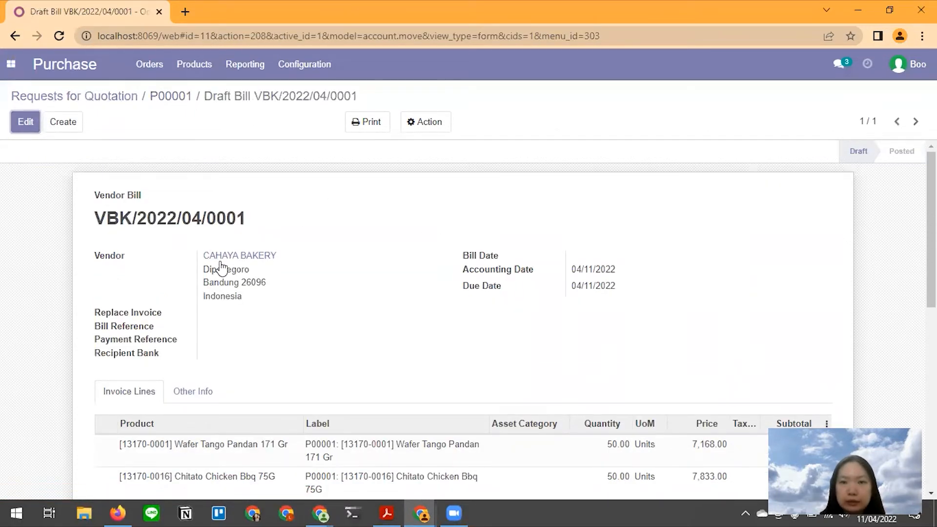
- Scroll back up through the Medium draft article to review earlier steps
scroll(224, 274, "down", 3)
key("alt+Tab")
key("alt+Tab")
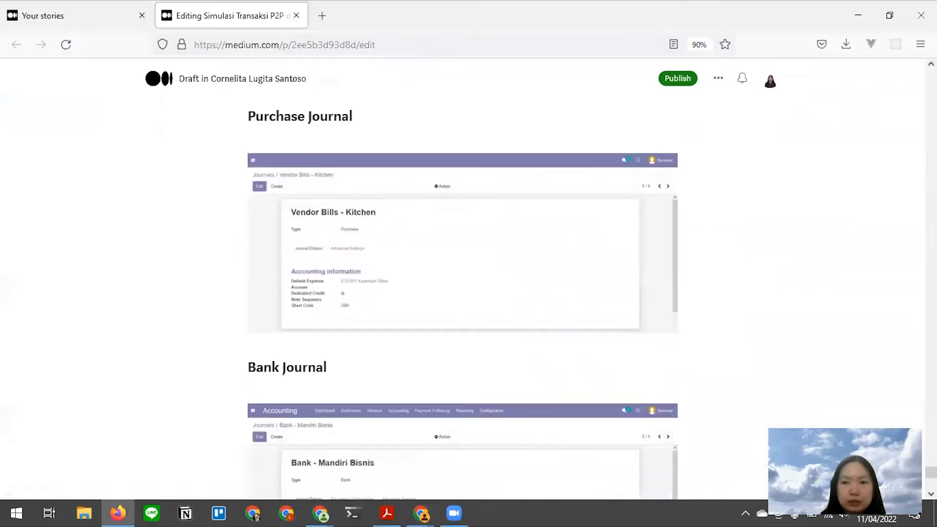
scroll(884, 267, "up", 15)
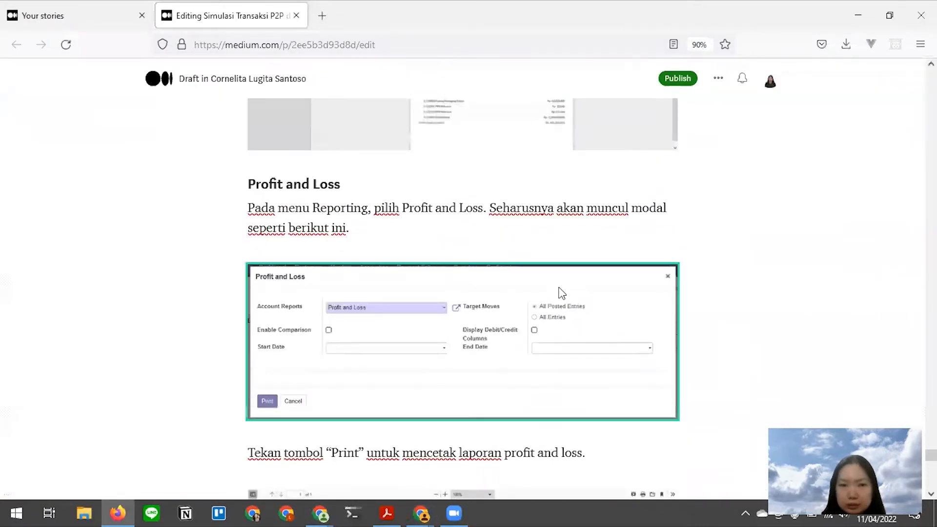
scroll(562, 292, "up", 20)
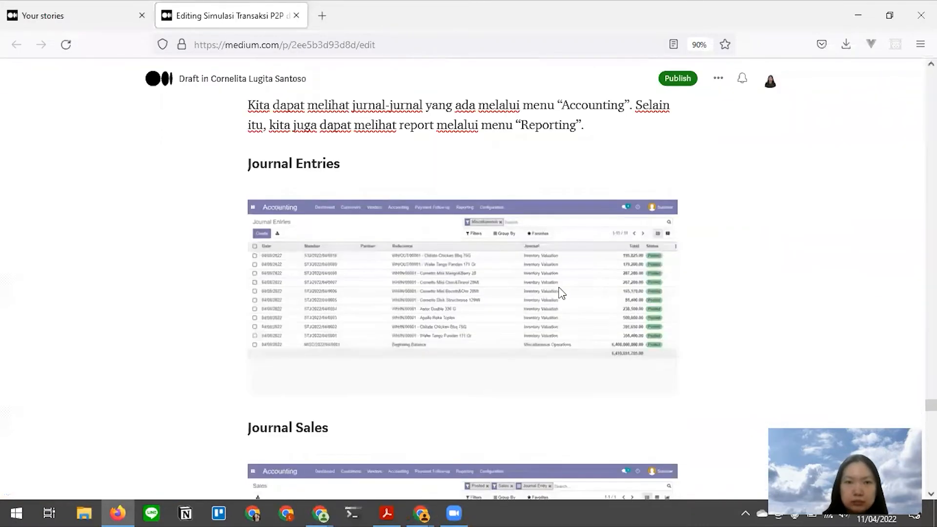
scroll(562, 293, "up", 20)
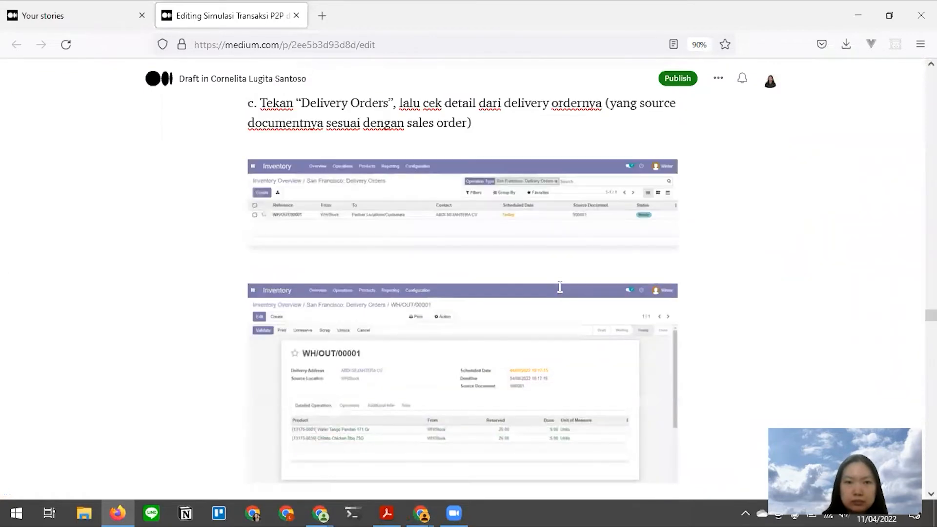
scroll(560, 288, "up", 20)
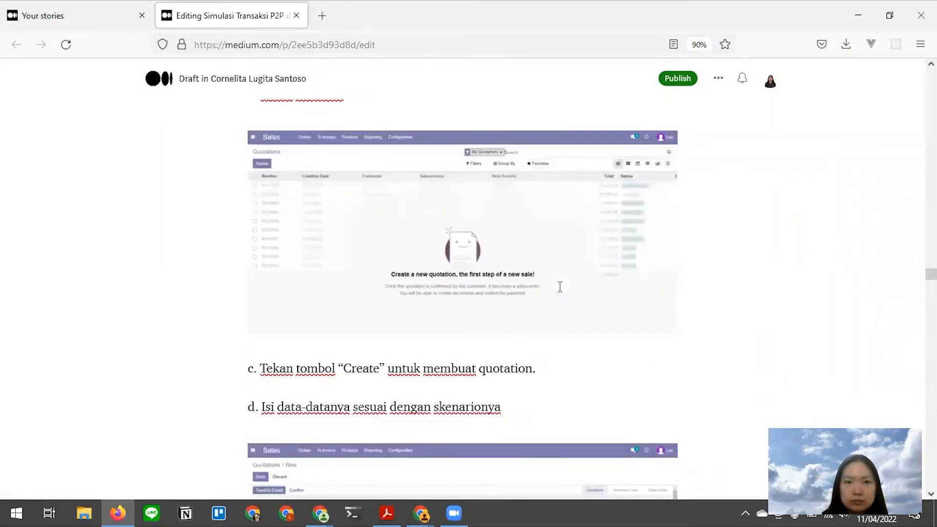
scroll(560, 288, "up", 5)
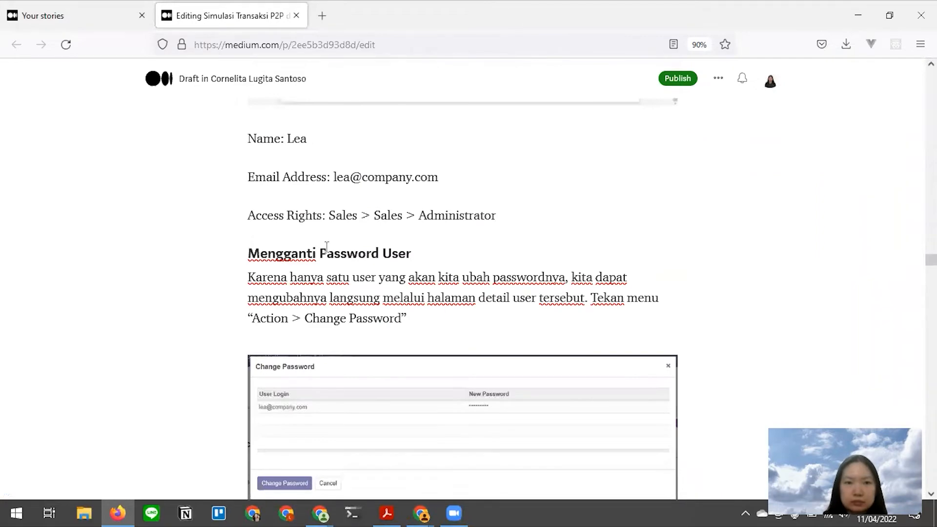
scroll(353, 230, "up", 15)
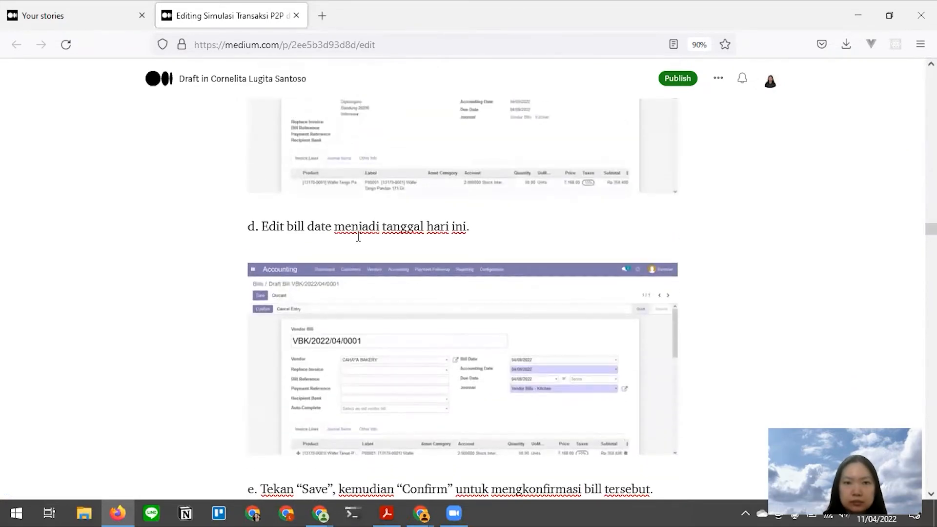
scroll(354, 241, "up", 10)
scroll(354, 240, "down", 4)
scroll(354, 240, "up", 2)
scroll(355, 240, "up", 11)
scroll(353, 240, "down", 3)
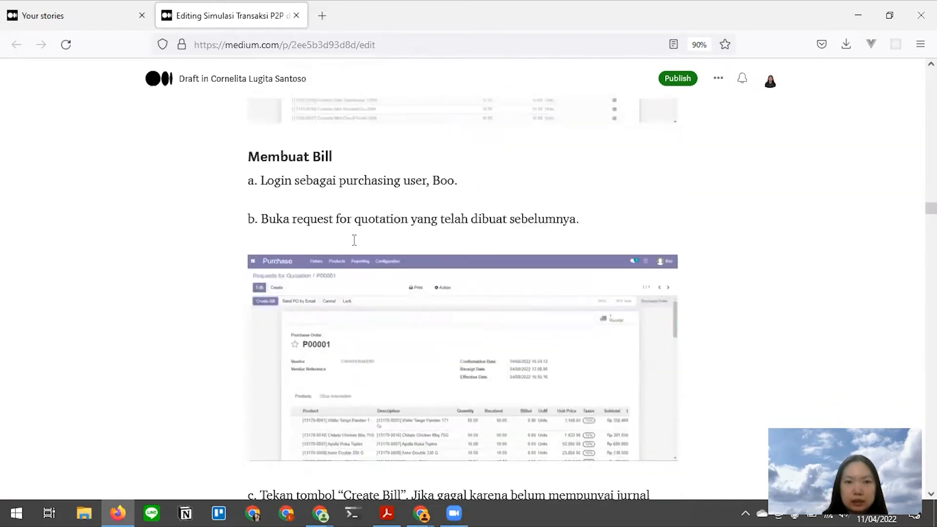
scroll(353, 239, "down", 10)
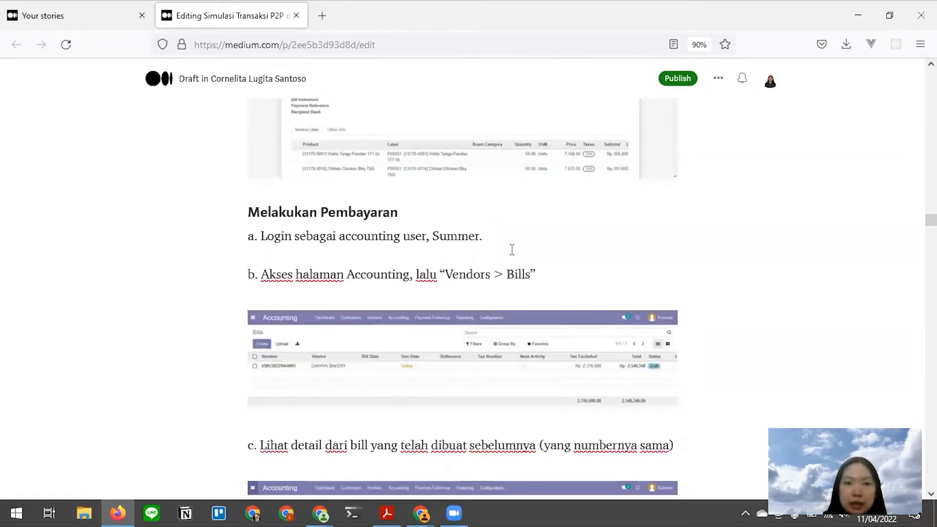
- Bring forward the Odoo window showing the saved Vendor Bills - Kitchen journal, code VBK
key("alt+Tab")
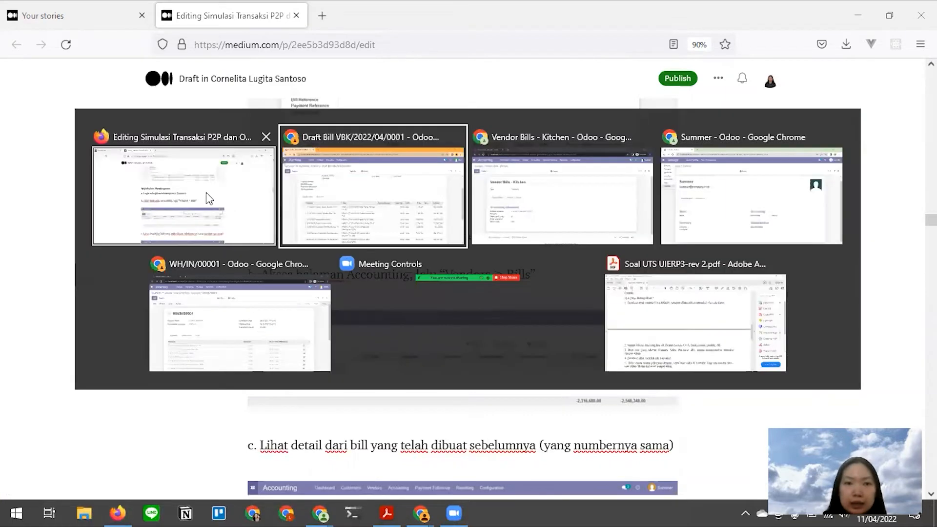
left_click(206, 192)
key("alt+Tab")
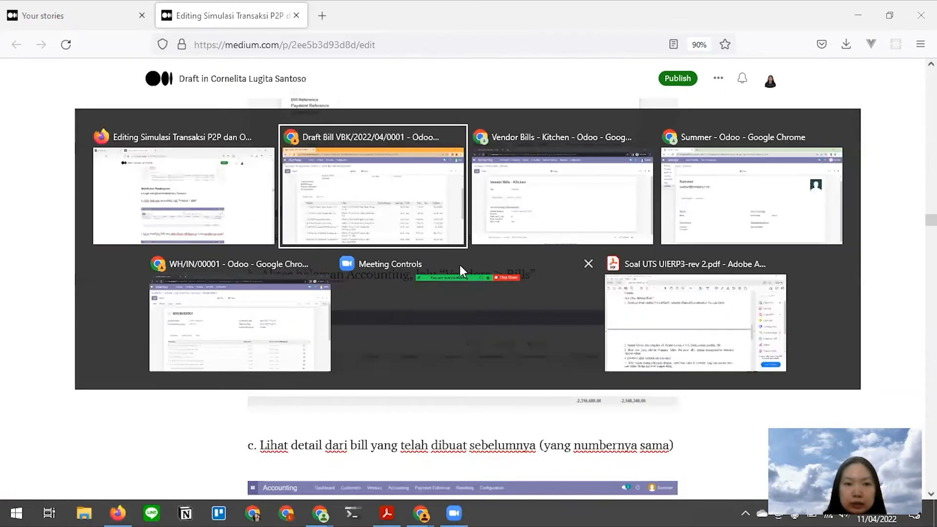
left_click(532, 198)
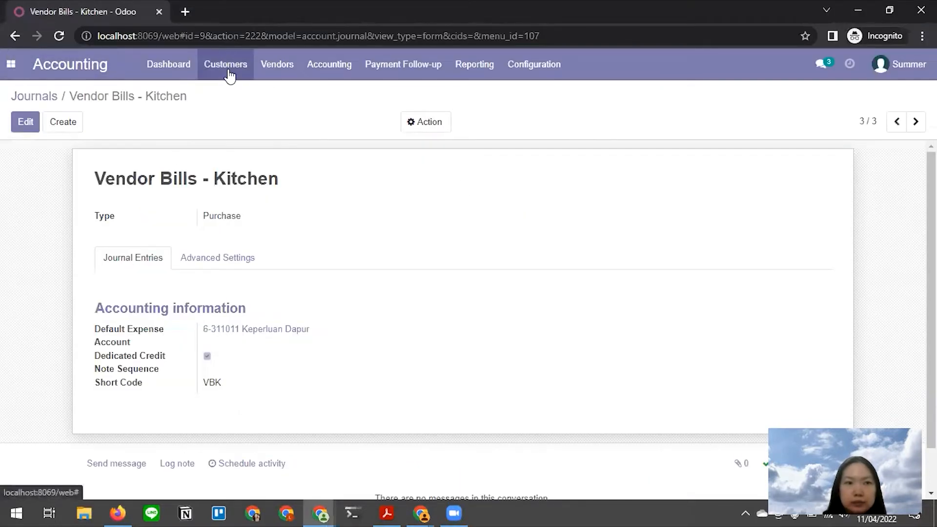
- Open the Vendors > Bills list in the Odoo Accounting app
key("alt+Tab")
left_click(359, 159)
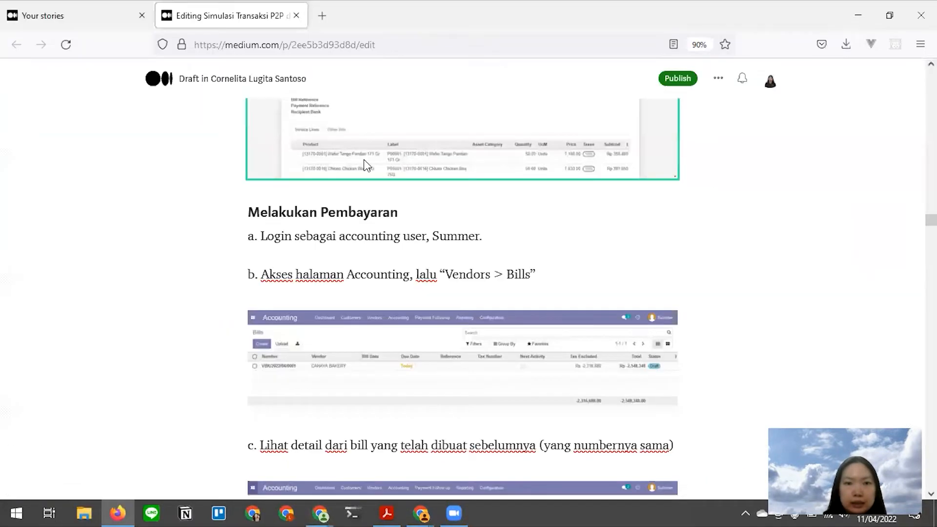
key("alt+Tab")
left_click(273, 69)
left_click(284, 94)
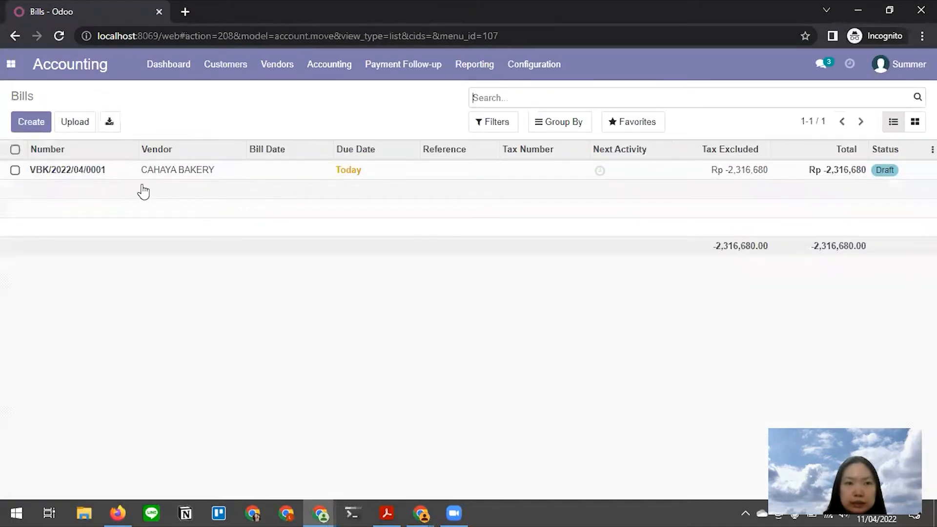
- Check the Purchase window's draft bill, then open bill VBK/2022/04/0001 from the bills list
key("alt+Tab")
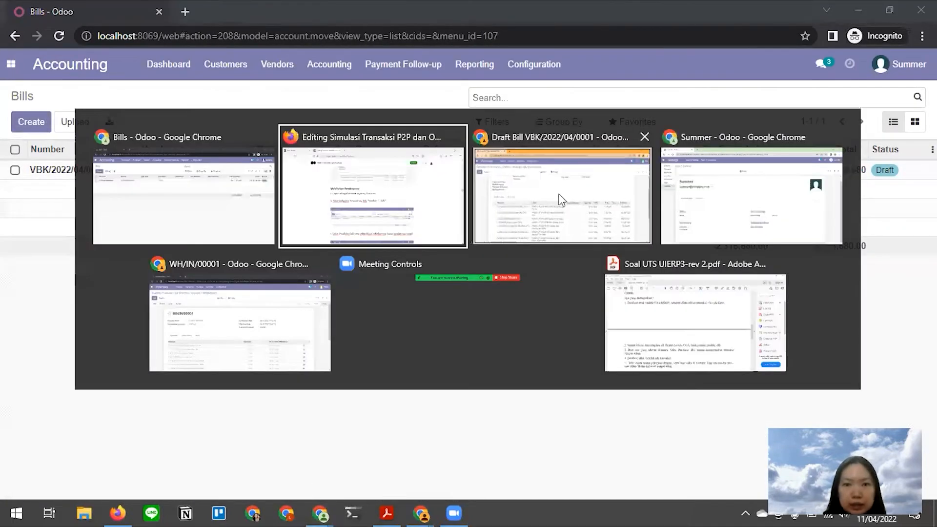
left_click(561, 201)
scroll(228, 231, "up", 3)
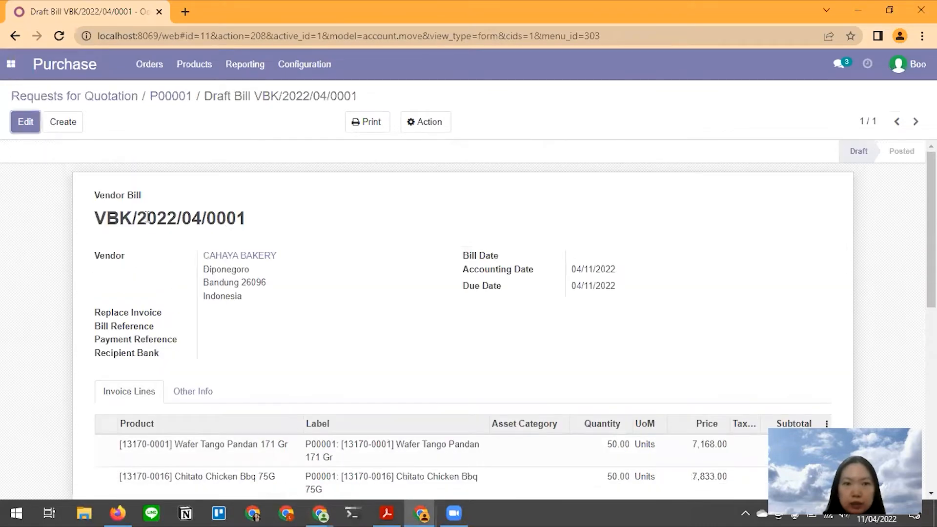
key("alt")
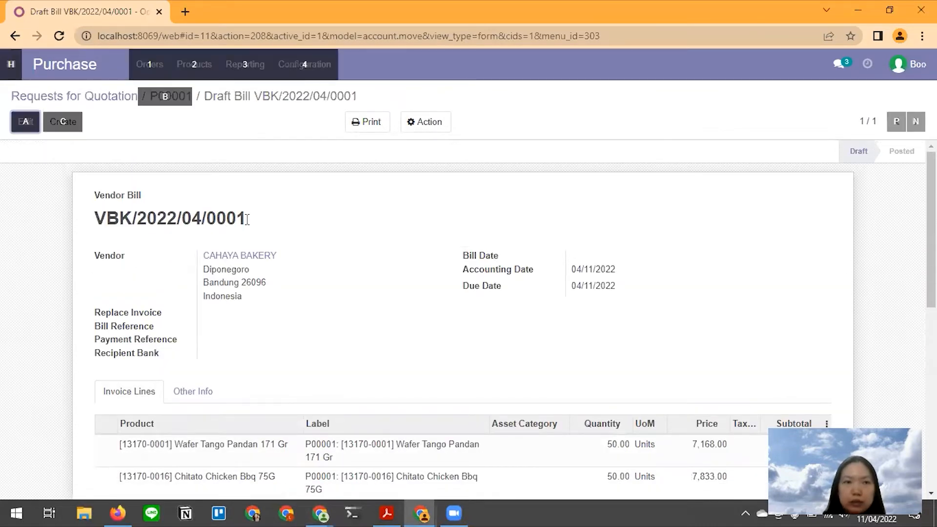
key("alt+Tab")
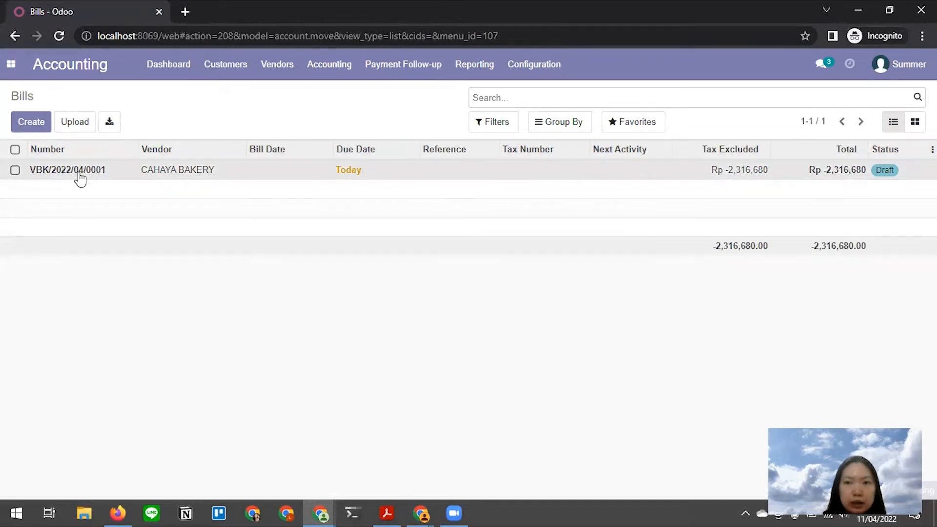
left_click(81, 179)
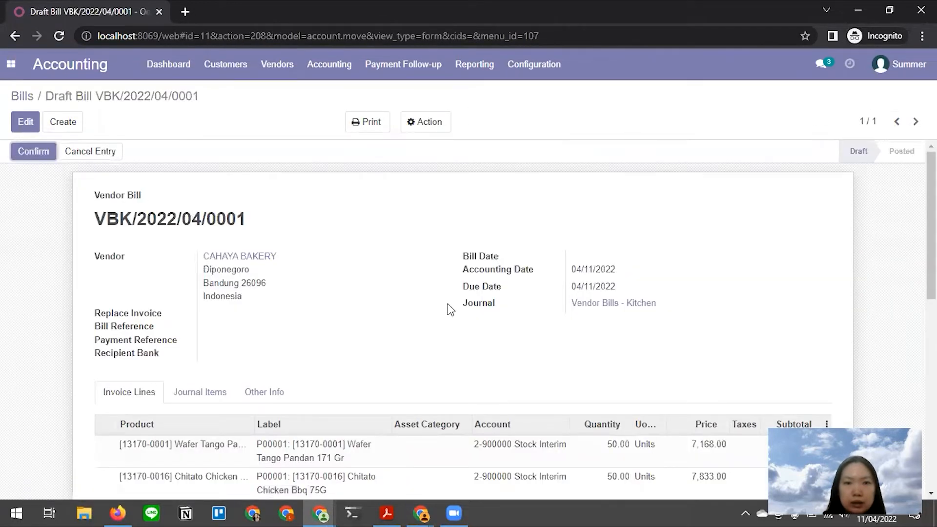
- Read ahead in the Medium tutorial, then return to the draft bill VBK/2022/04/0001
key("alt+Tab")
key("alt+Tab")
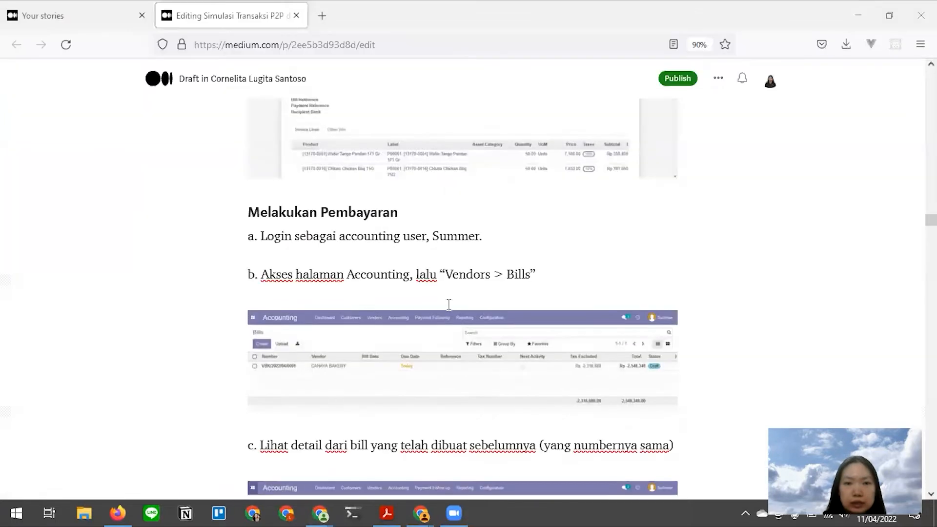
scroll(447, 305, "down", 3)
scroll(446, 306, "down", 2)
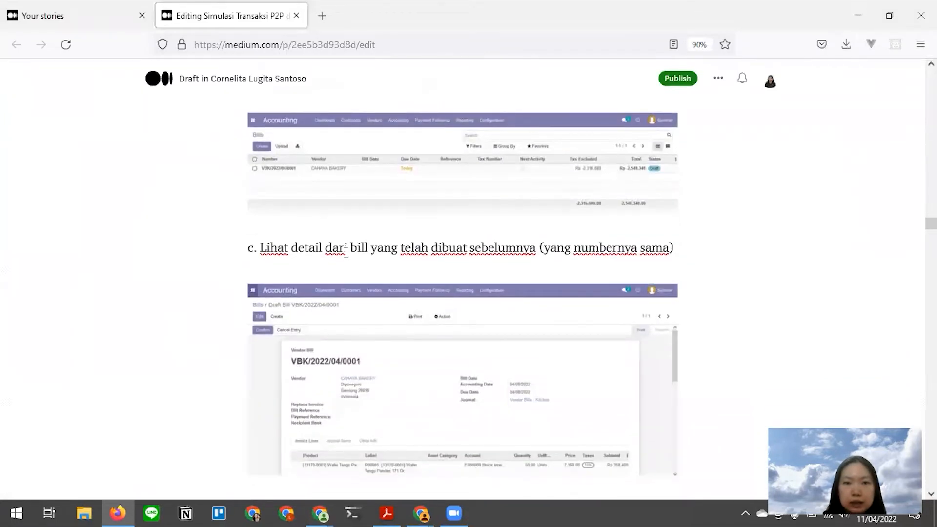
scroll(468, 288, "down", 8)
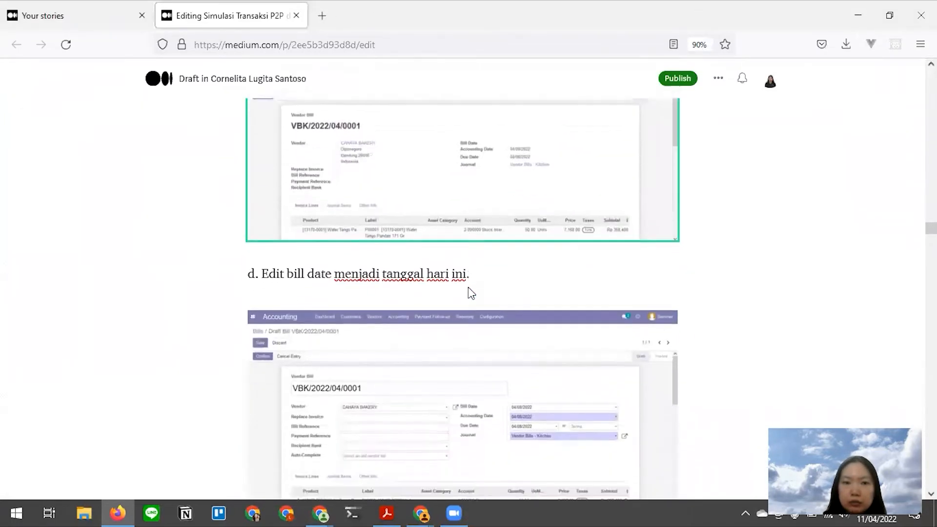
scroll(468, 288, "down", 5)
key("alt+Tab")
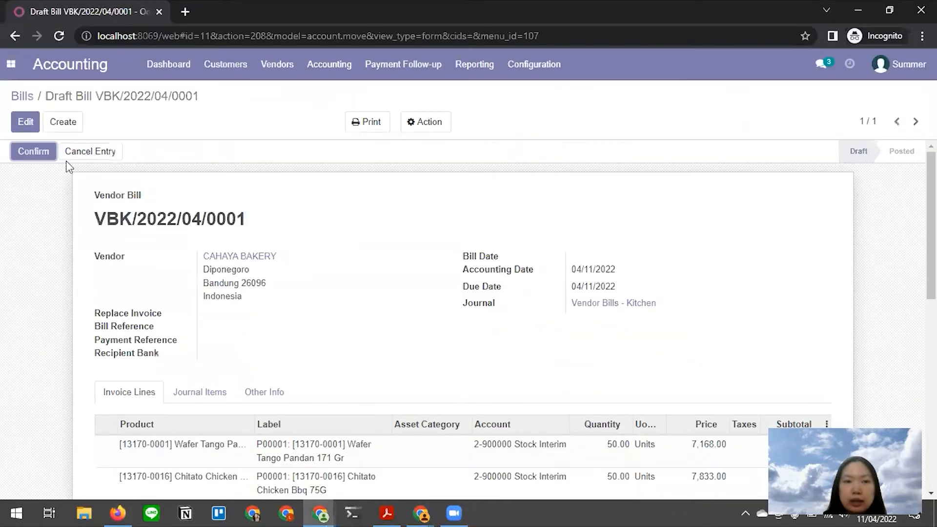
- Set the Bill Date to 04/11/2022 and save the bill
left_click(26, 122)
left_click(624, 268)
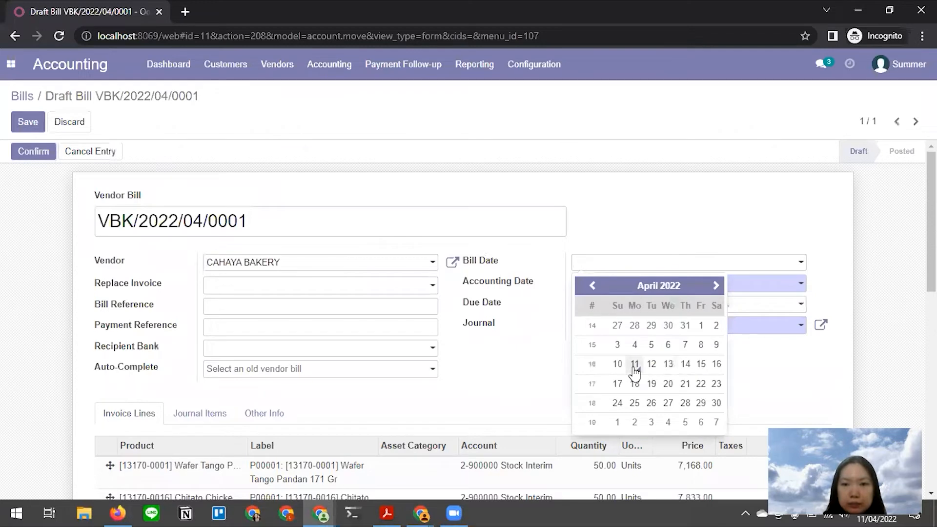
left_click(634, 367)
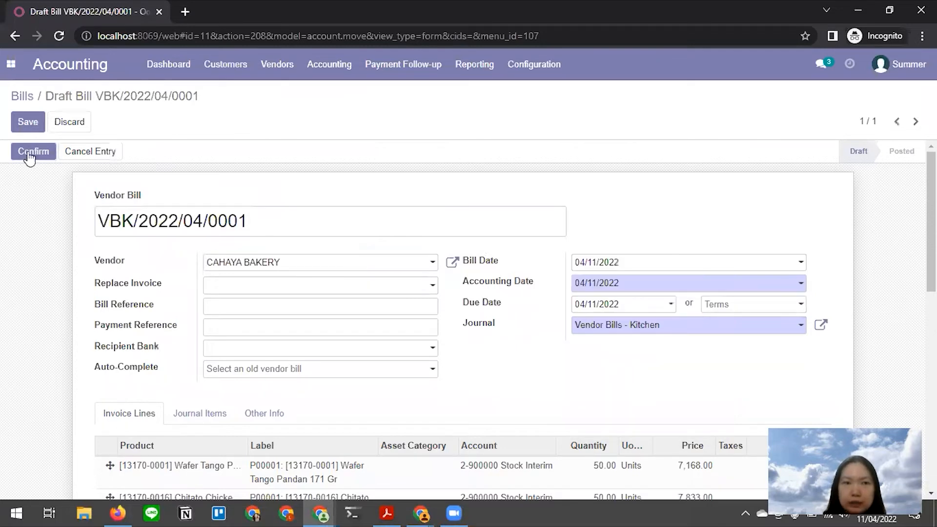
left_click(29, 122)
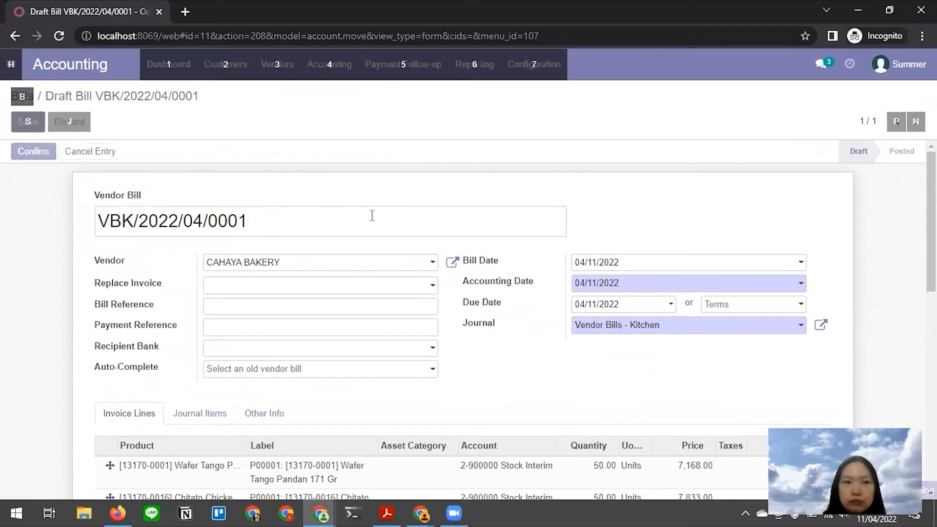
- After checking the tutorial, confirm the bill so its status becomes Posted
key("alt+Tab")
scroll(417, 326, "down", 4)
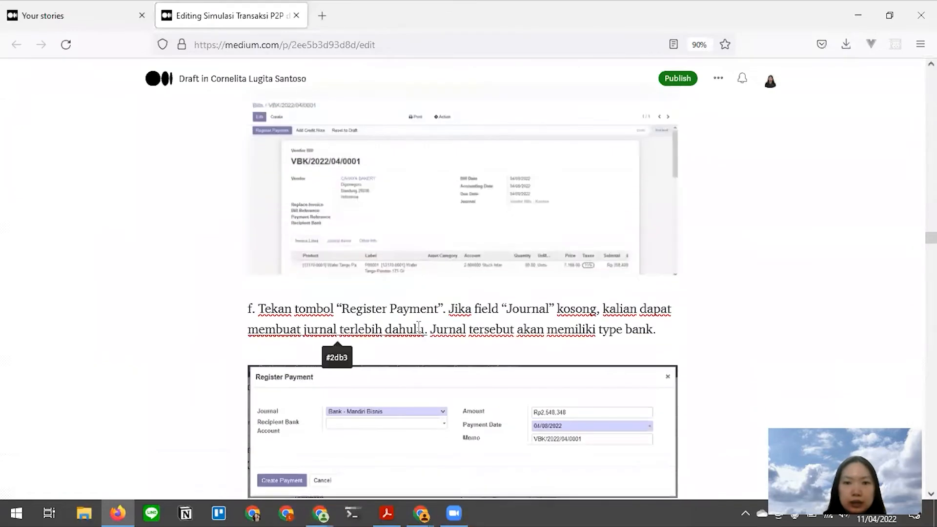
key("alt+Tab")
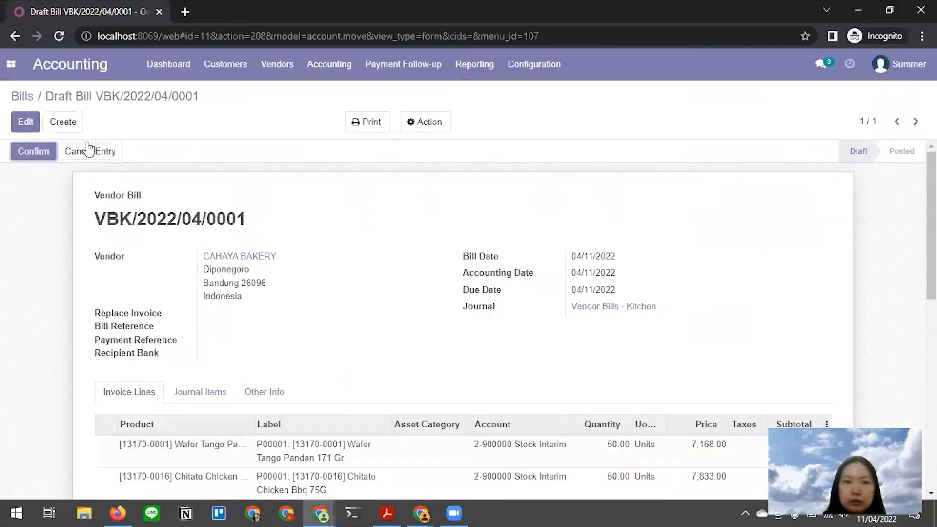
left_click(31, 152)
- Review the posted bill and open the Journal dropdown in the Register Payment dialog
scroll(376, 266, "down", 4)
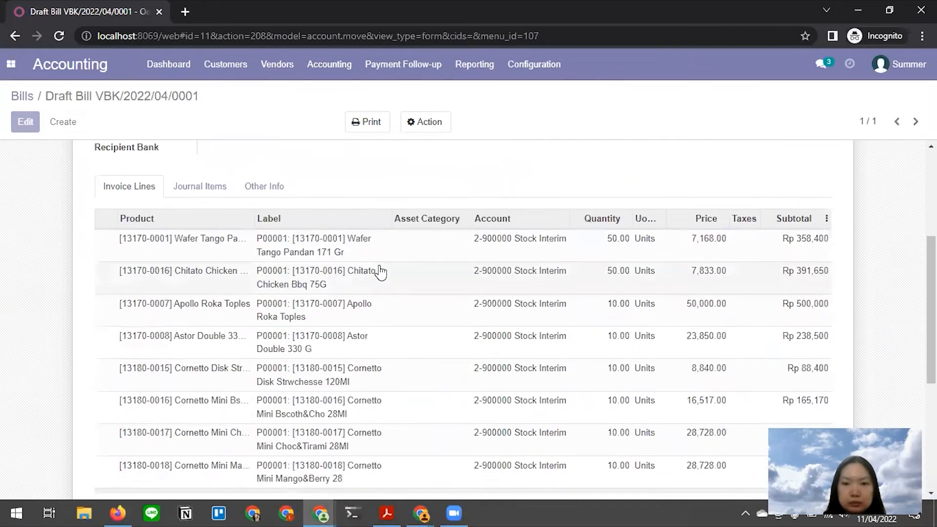
scroll(381, 272, "down", 2)
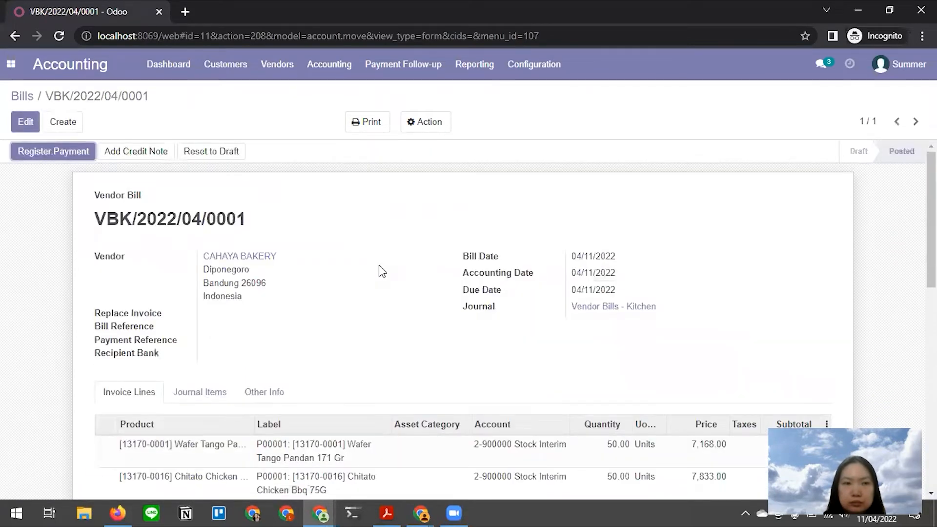
scroll(379, 266, "down", 1)
scroll(364, 273, "up", 1)
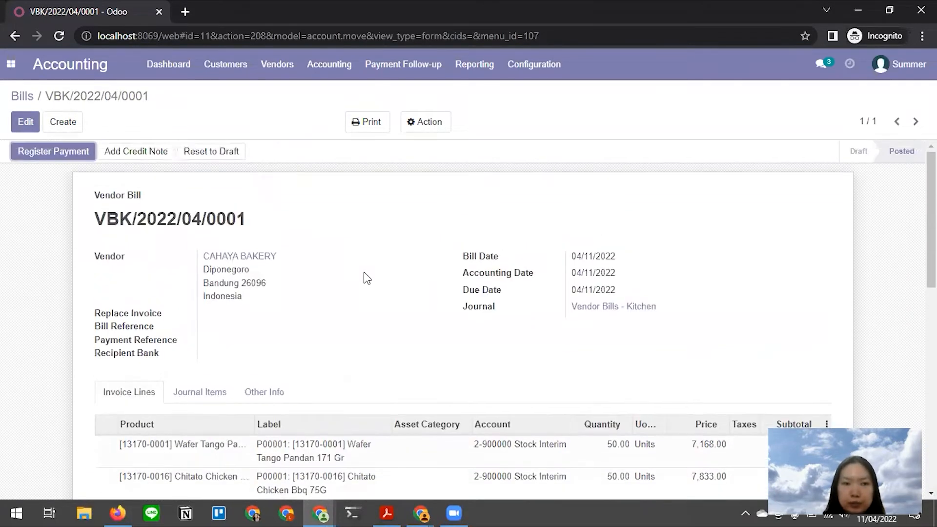
key("alt+Tab")
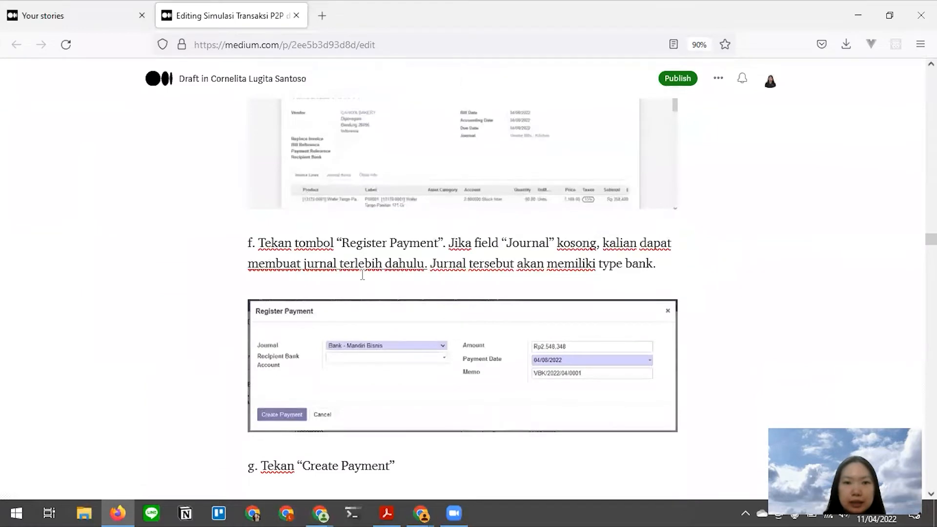
key("alt+Tab")
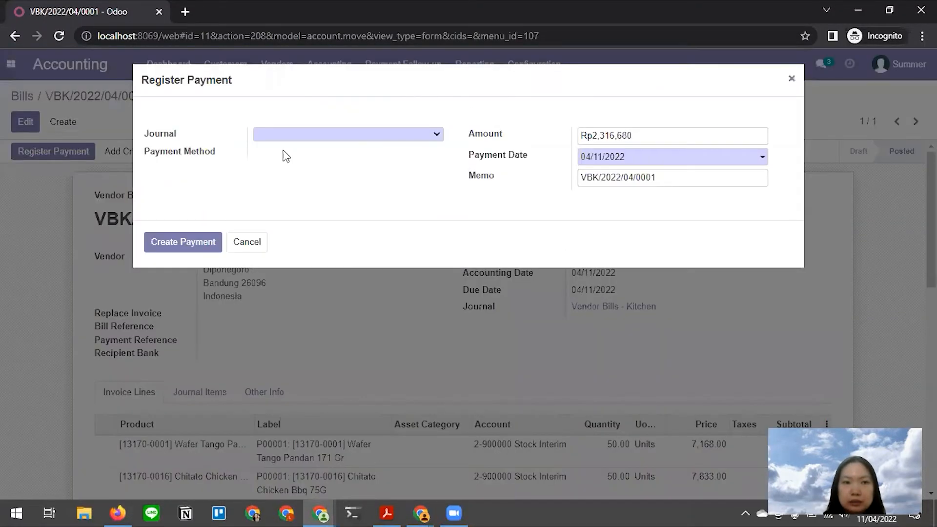
left_click(358, 136)
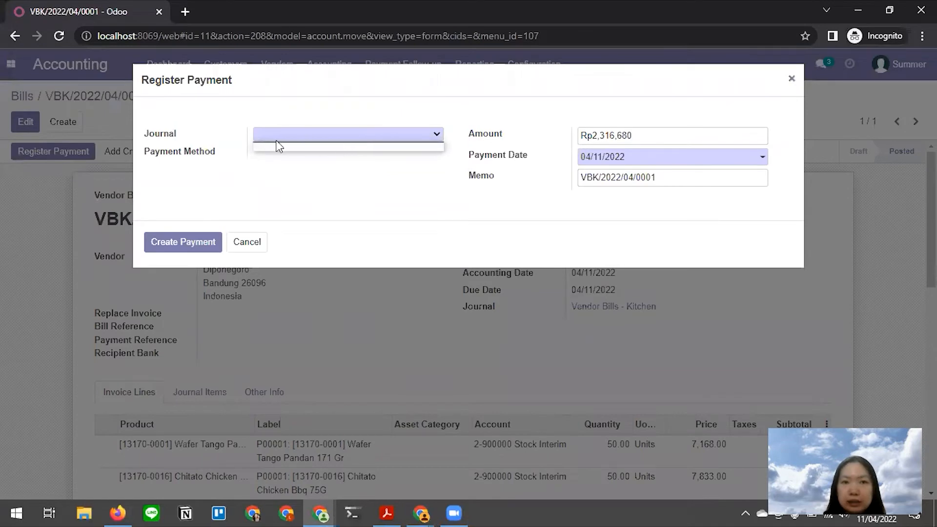
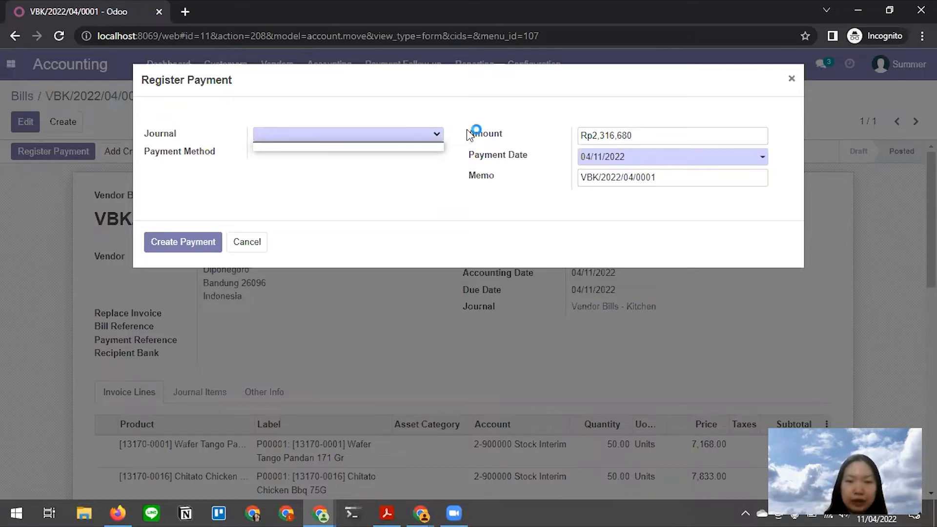
- Read further in the tutorial draft, then return to the bill's Register Payment dialog
key("alt+Tab")
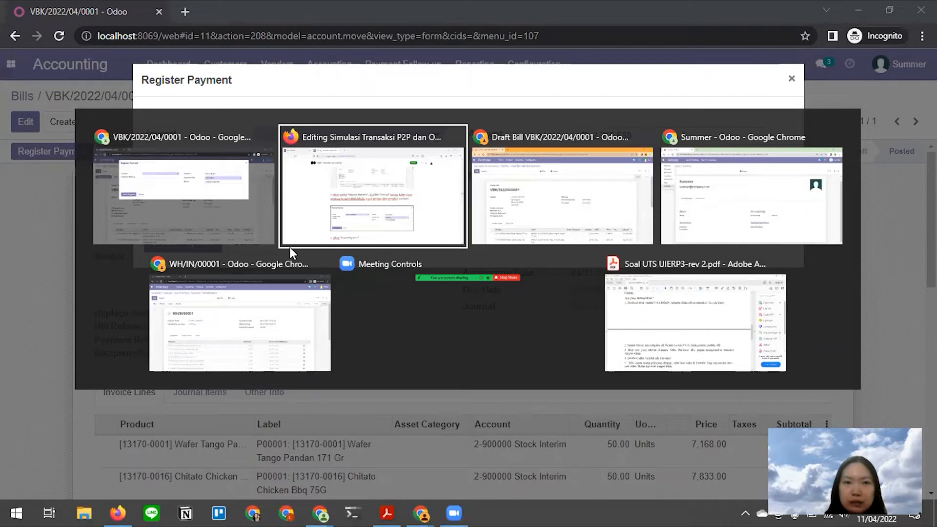
left_click(401, 229)
scroll(541, 268, "down", 3)
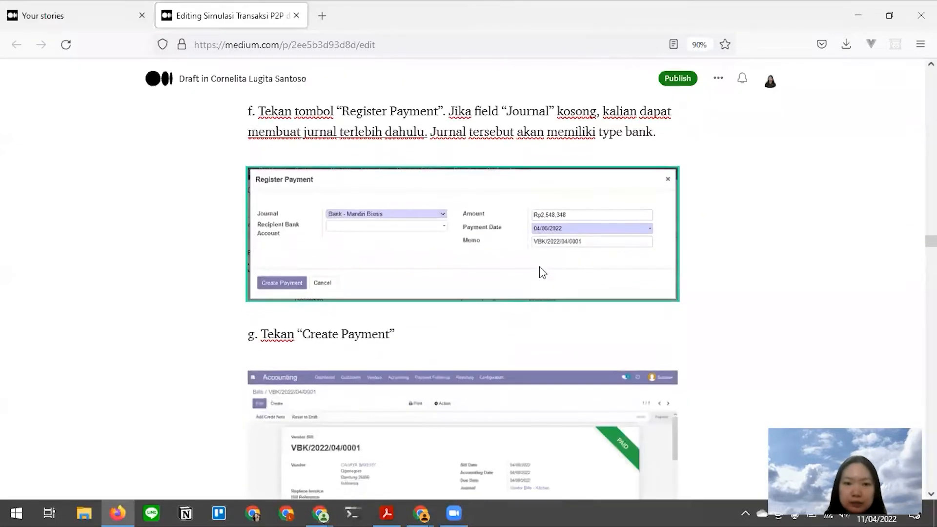
key("alt+Tab")
left_click(221, 205)
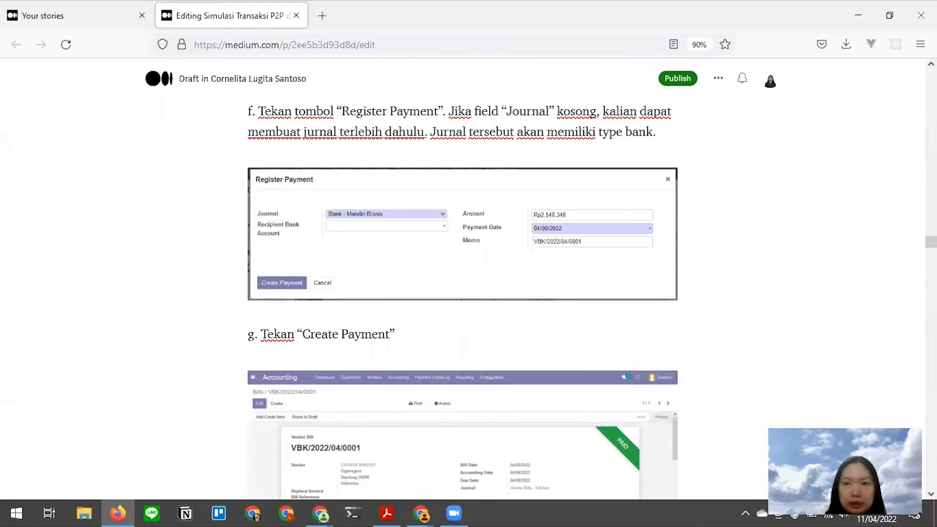
left_click_drag(932, 242, 932, 453)
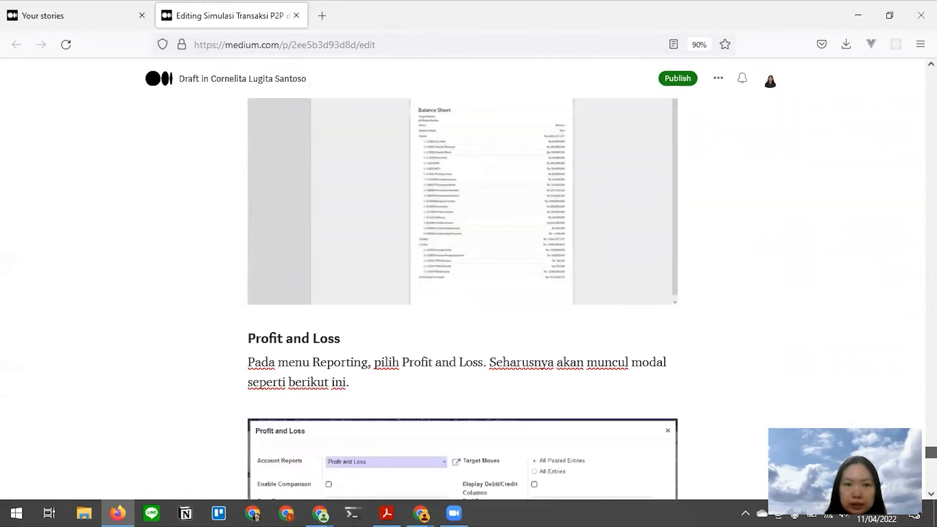
scroll(430, 248, "down", 7)
scroll(430, 247, "down", 10)
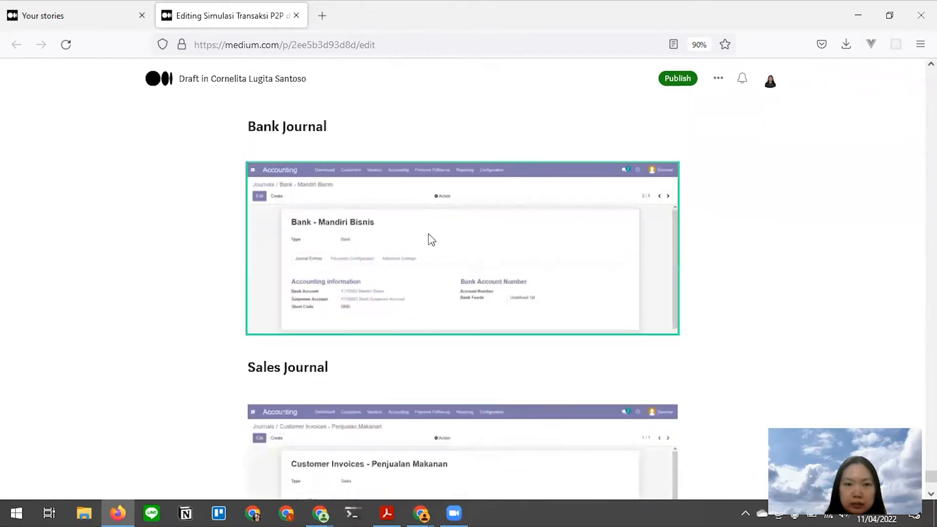
key("alt+Tab")
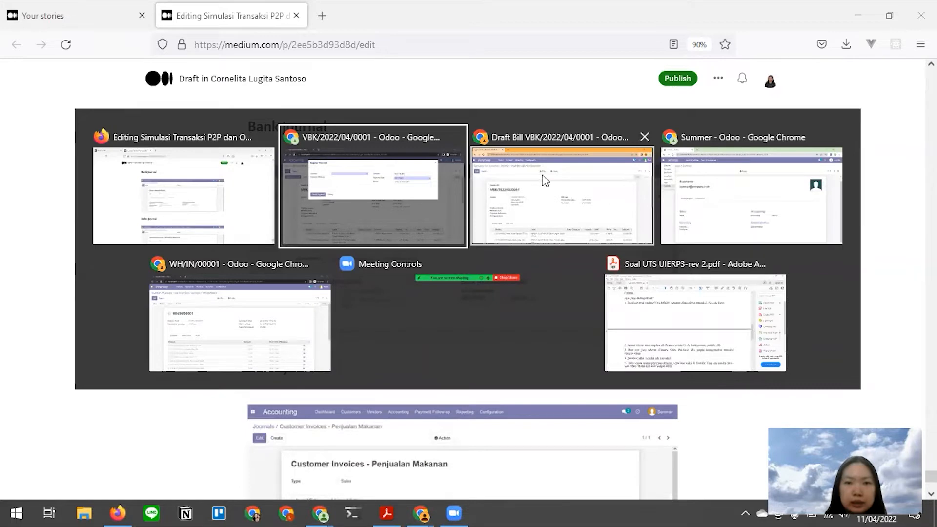
left_click(586, 179)
key("alt+Tab")
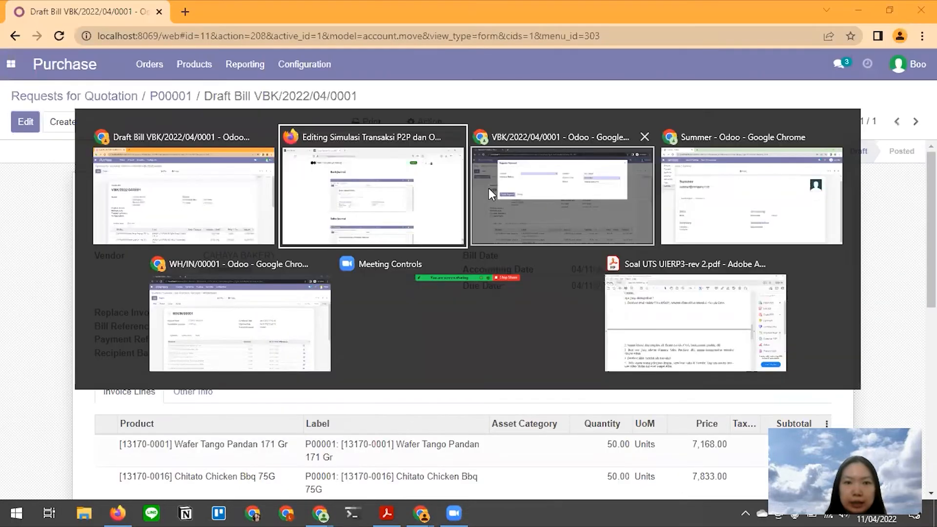
left_click(552, 192)
- Cancel the payment and start a new journal from Configuration > Journals in a new tab
left_click(248, 242)
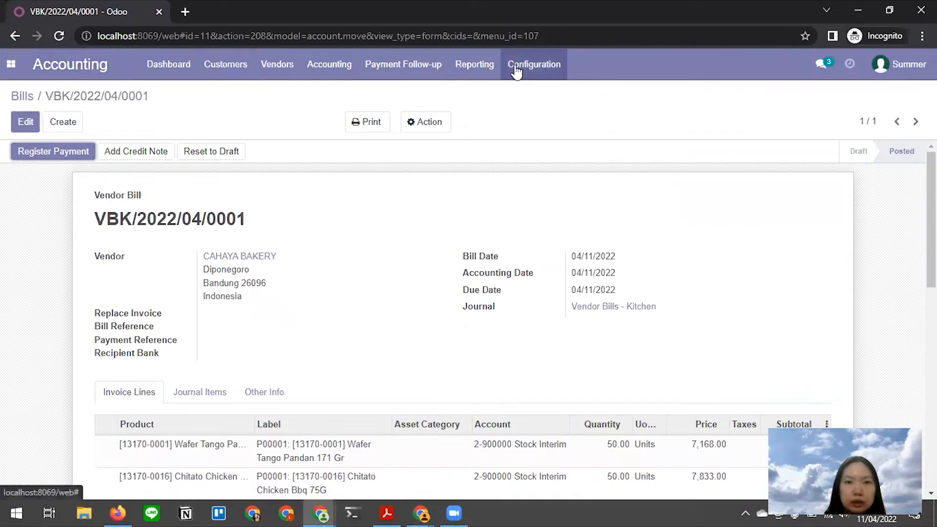
left_click(533, 70)
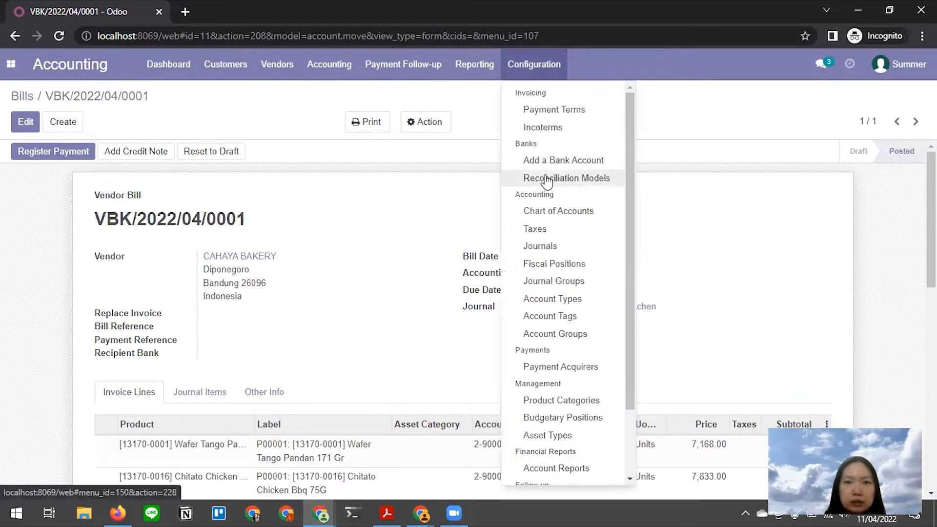
right_click(557, 245)
left_click(594, 256)
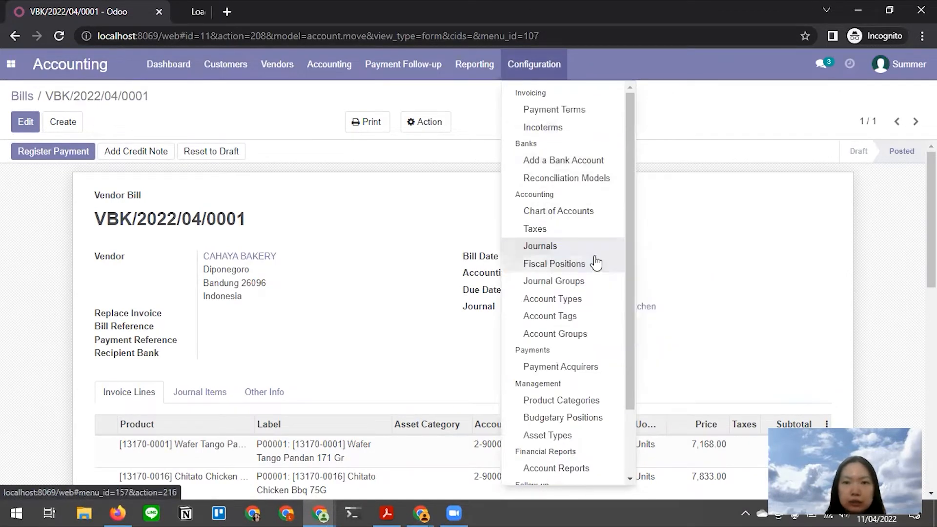
left_click(329, 64)
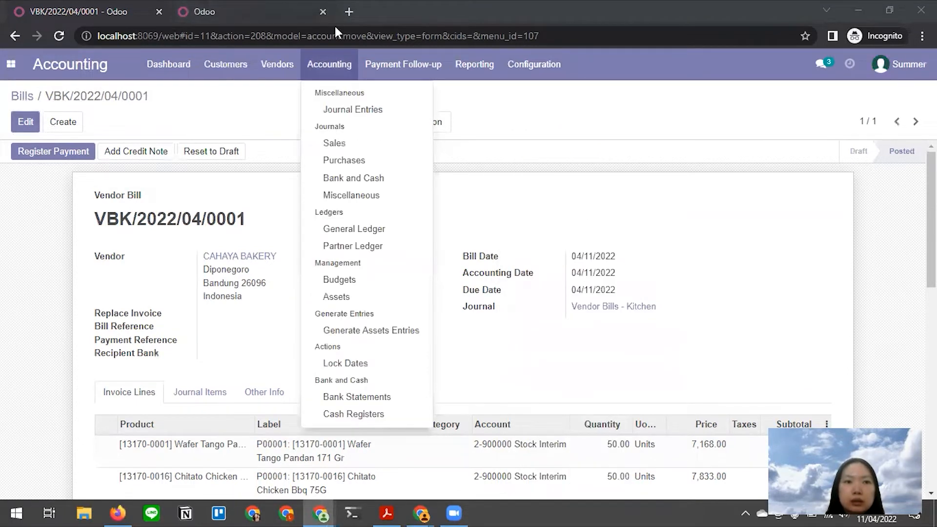
left_click(293, 12)
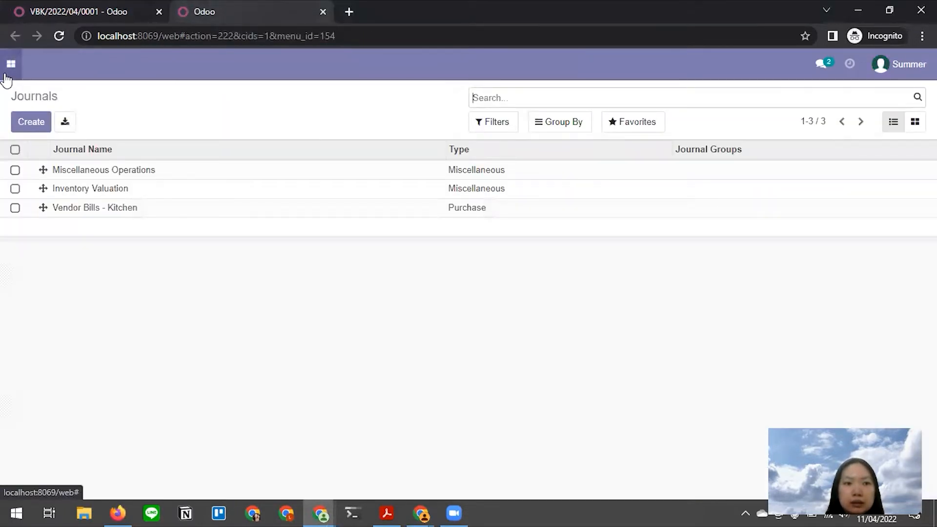
left_click(34, 125)
key("alt+Tab")
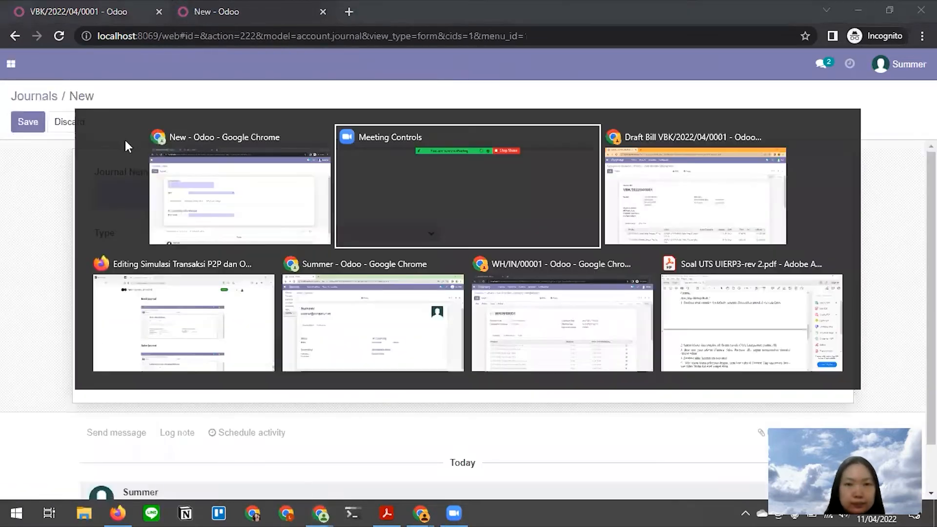
key("alt+Tab")
key("alt+Tab")
key("alt+Tab")
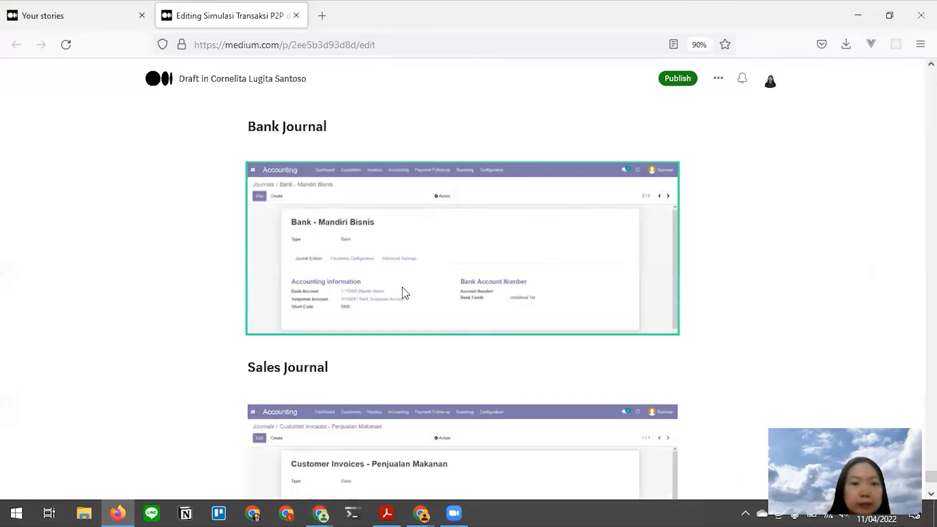
key("alt+Tab")
key("alt+Tab")
- Name the journal 'Bank - Mandiri Bisnis' and set its type to Bank
type("Ban")
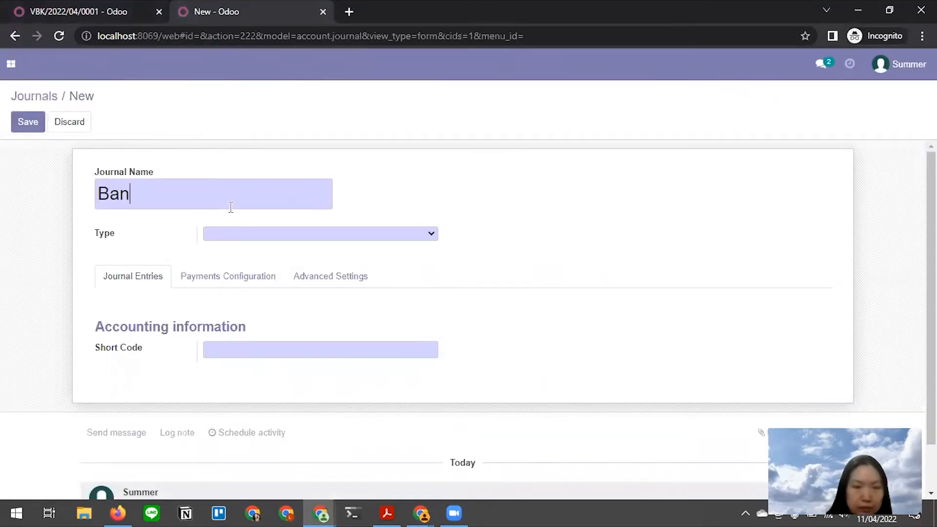
type("k - Man")
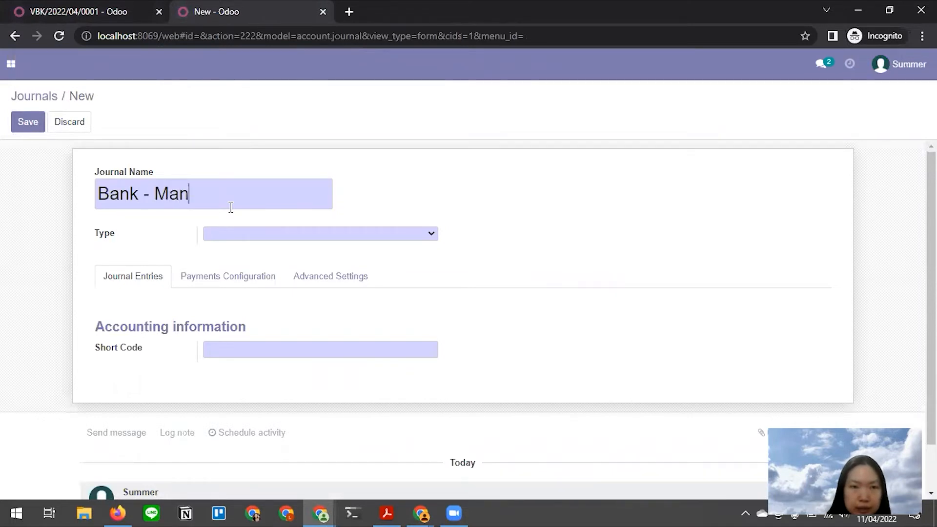
type("diri Bisnis")
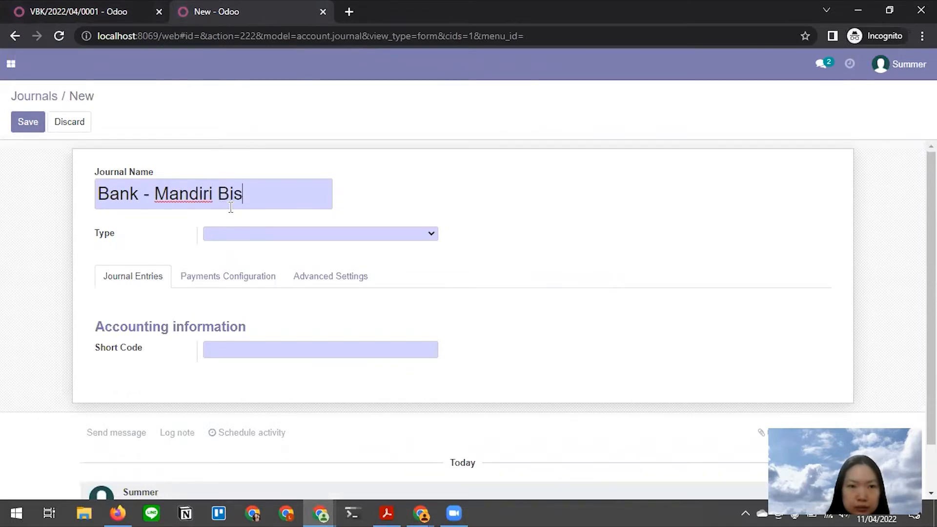
left_click(296, 237)
left_click(307, 281)
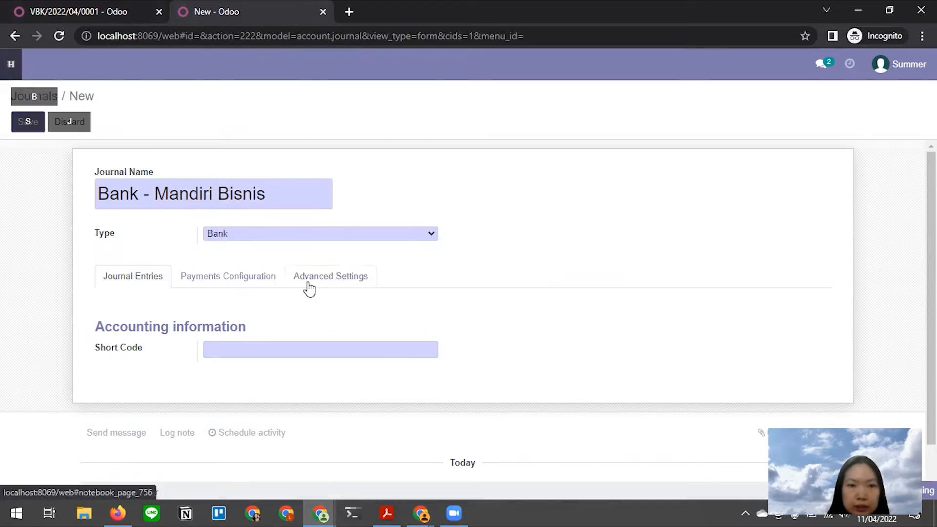
key("alt+Tab")
left_click(387, 324)
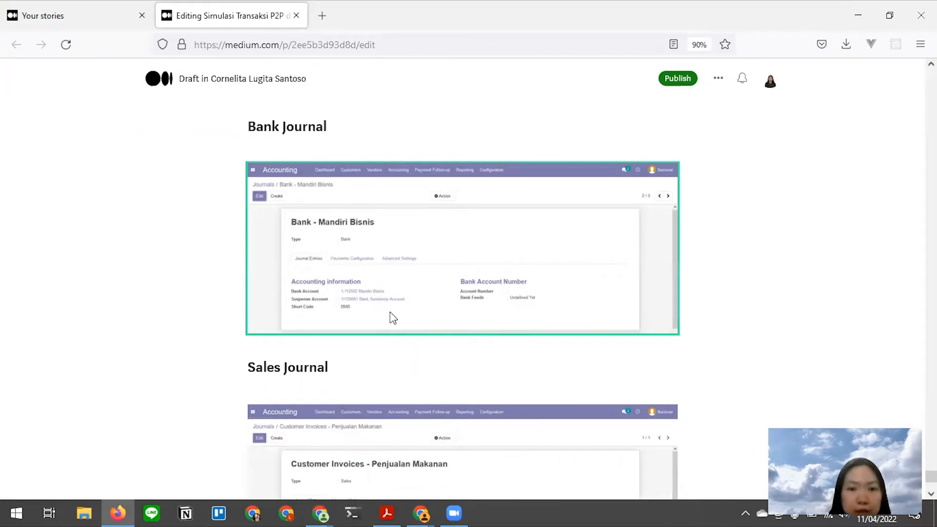
key("alt+Tab")
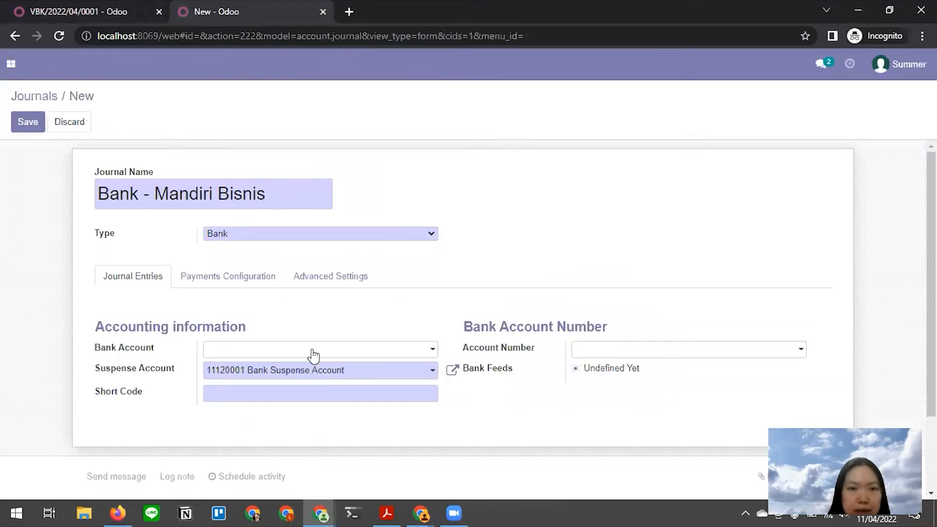
- Choose bank account 1-112002 Mandiri Bisnis, enter short code BMB, and save the journal
left_click(314, 349)
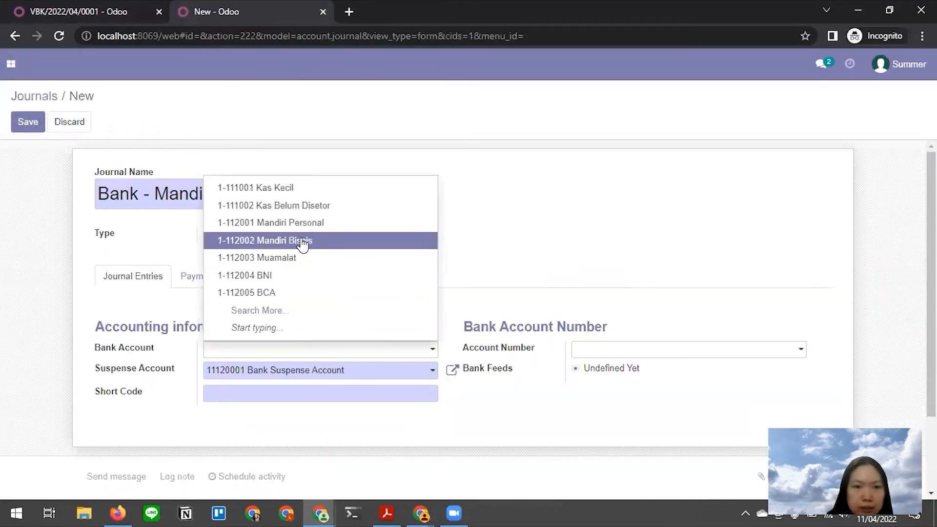
left_click(300, 241)
key("alt+Tab")
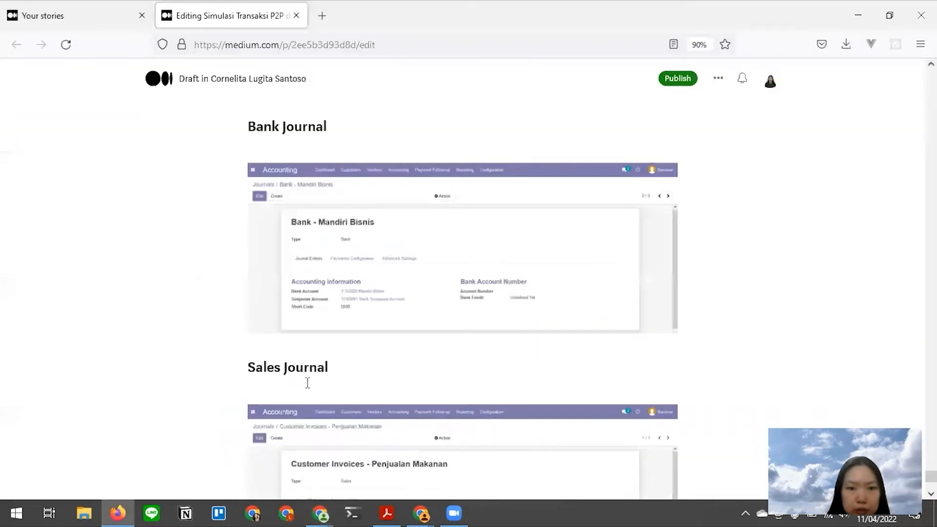
key("alt+Tab")
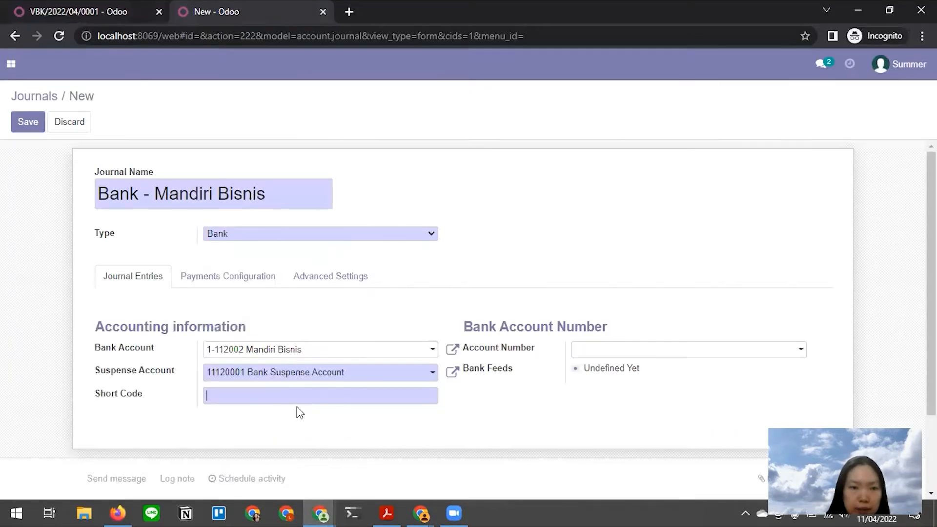
type("BMB")
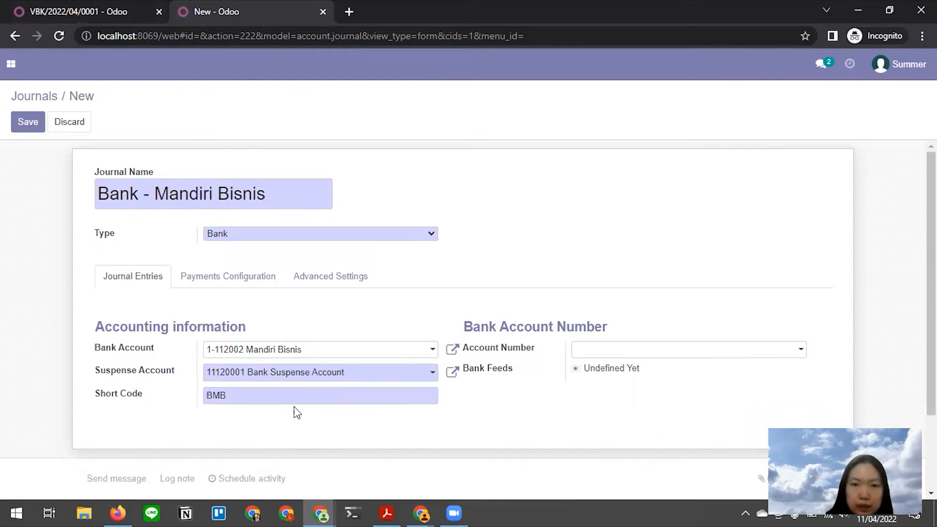
key("alt+Tab")
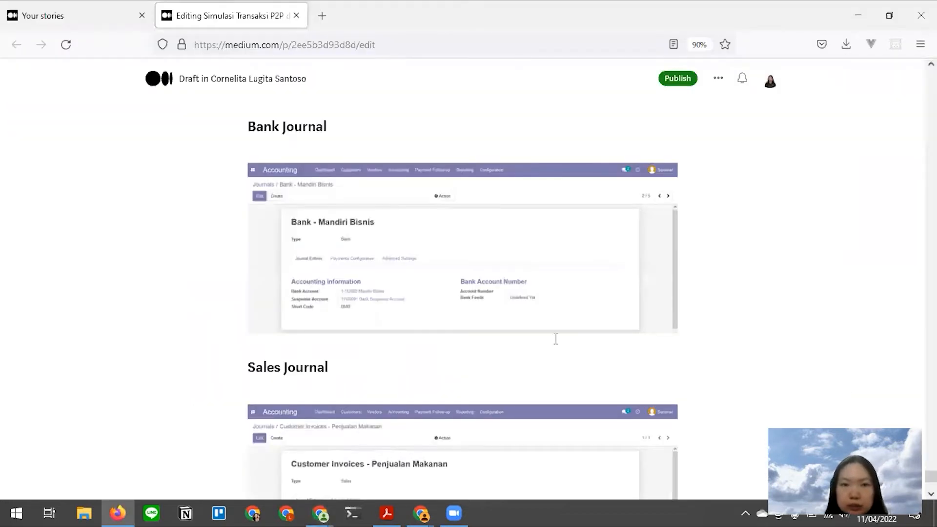
left_click_drag(932, 477, 931, 429)
key("alt+Tab")
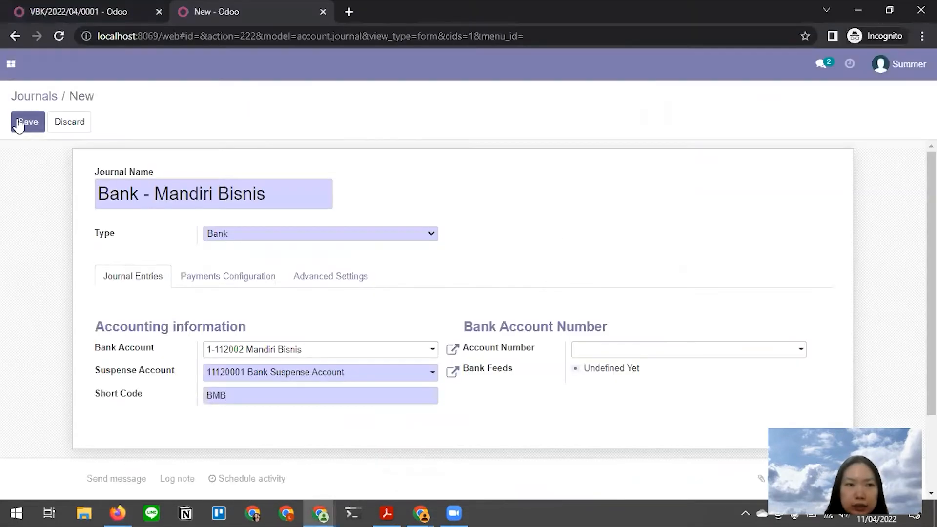
left_click(19, 125)
- Scroll through the tutorial draft, then return to the saved journal
key("alt+Tab")
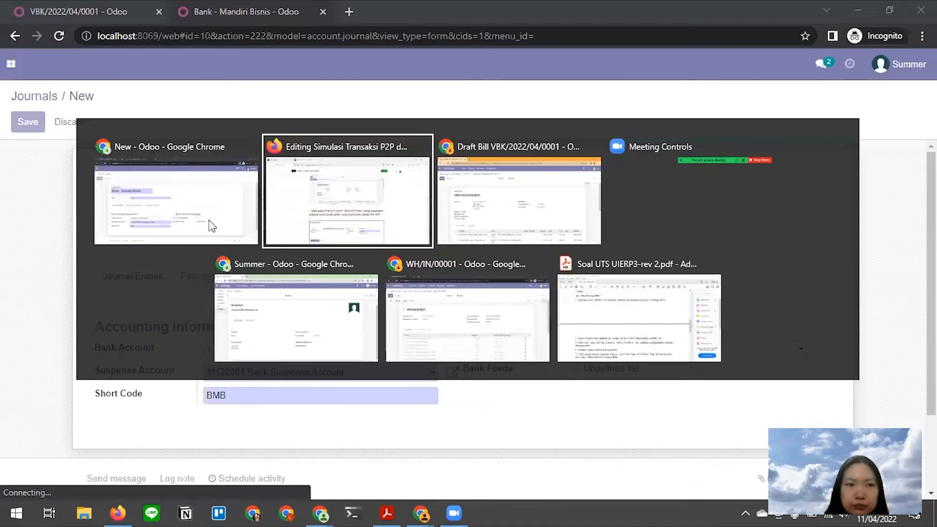
scroll(571, 290, "up", 10)
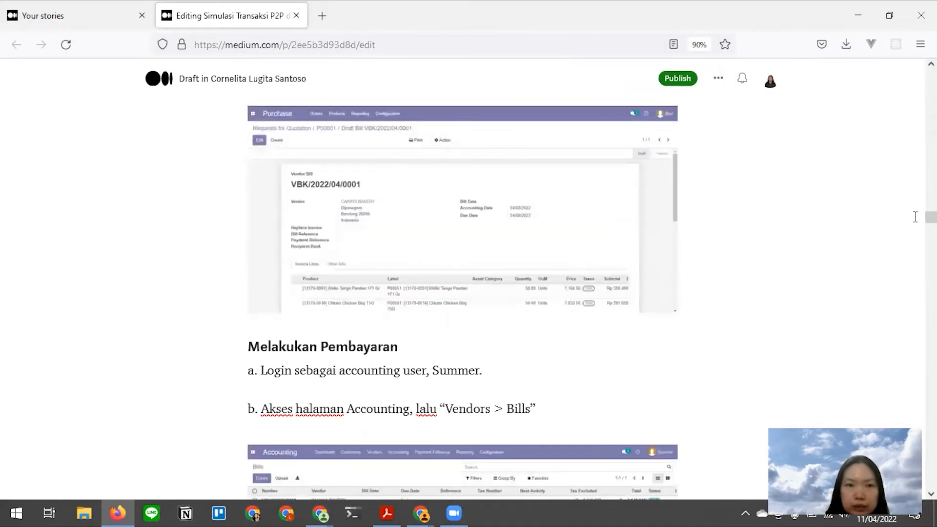
scroll(541, 278, "down", 10)
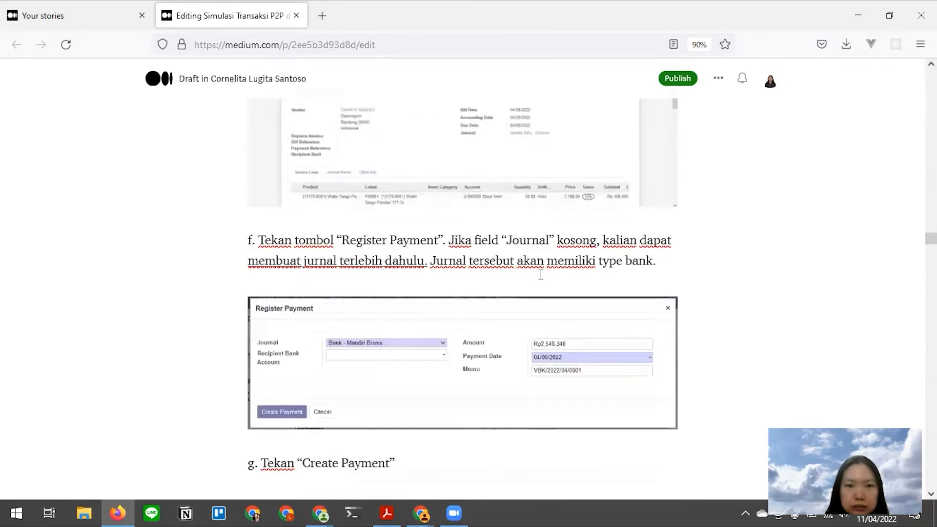
scroll(540, 276, "down", 2)
scroll(540, 273, "up", 3)
key("alt+Tab")
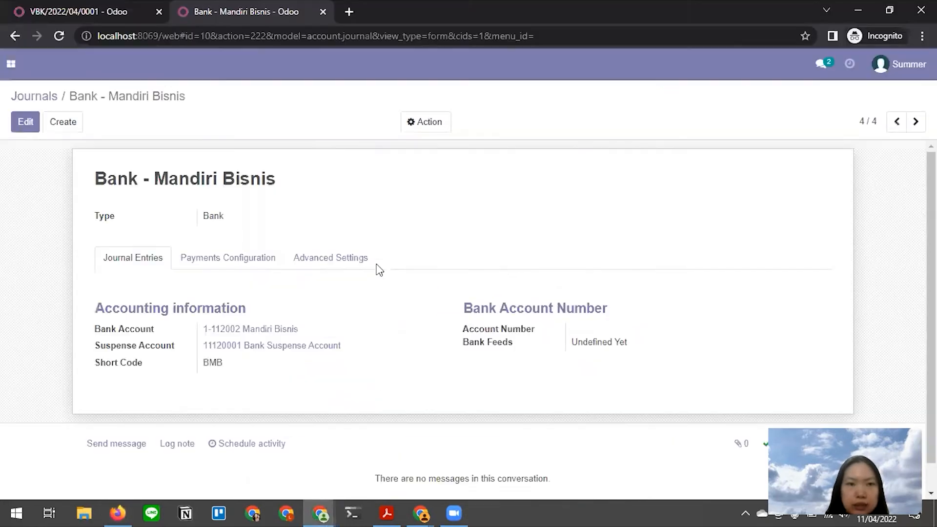
- Pay Rp2,316,680 on bill VBK/2022/04/0001 through the Bank - Mandiri Bisnis journal
left_click(89, 20)
left_click(541, 169)
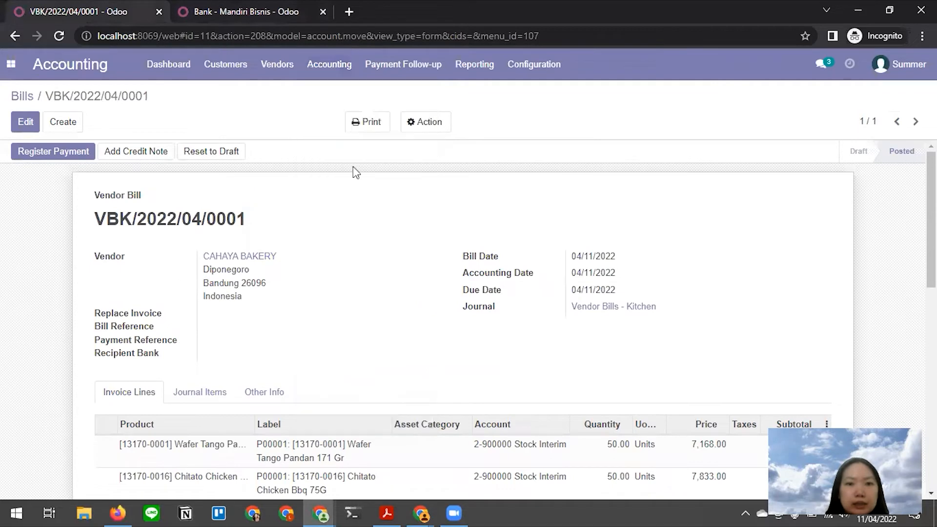
left_click(45, 155)
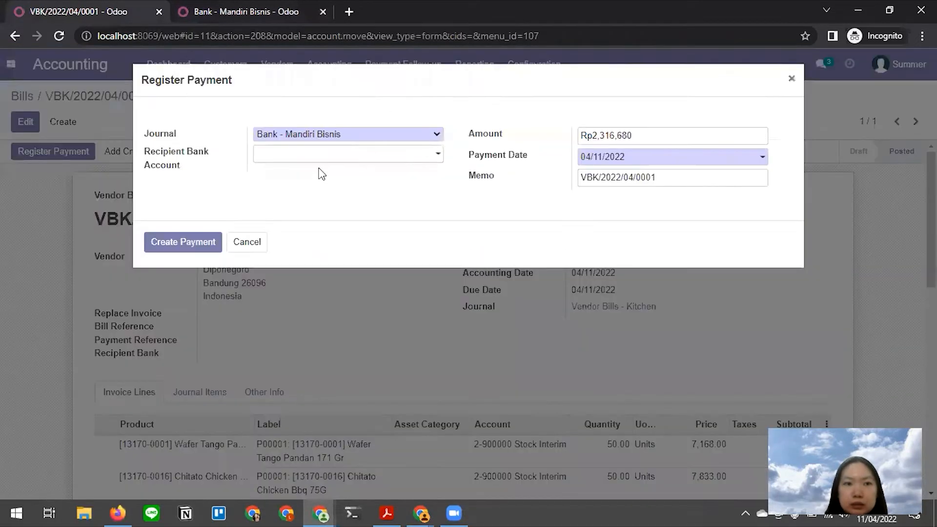
left_click(342, 135)
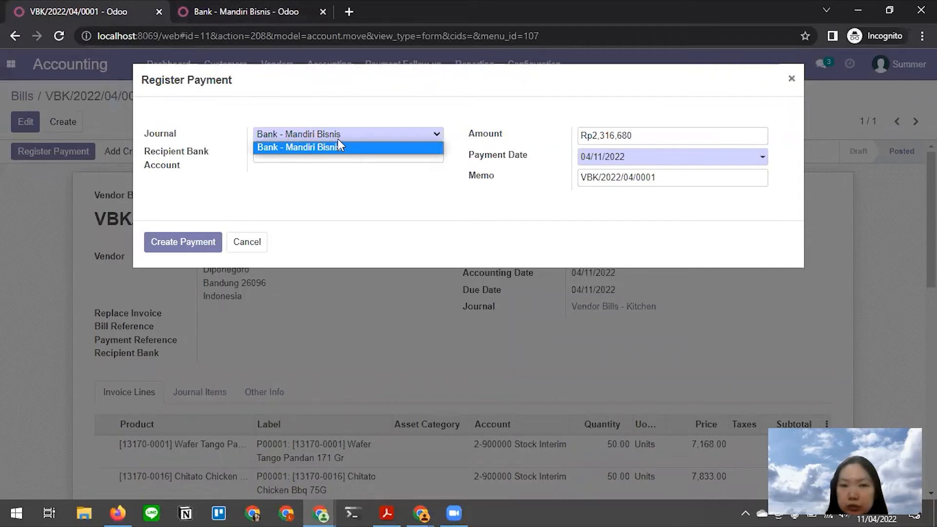
left_click(320, 180)
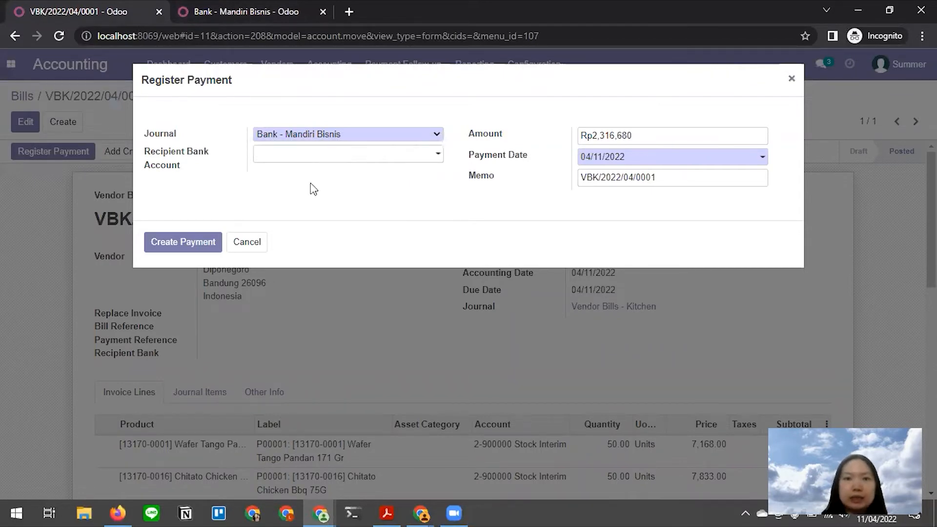
left_click(182, 243)
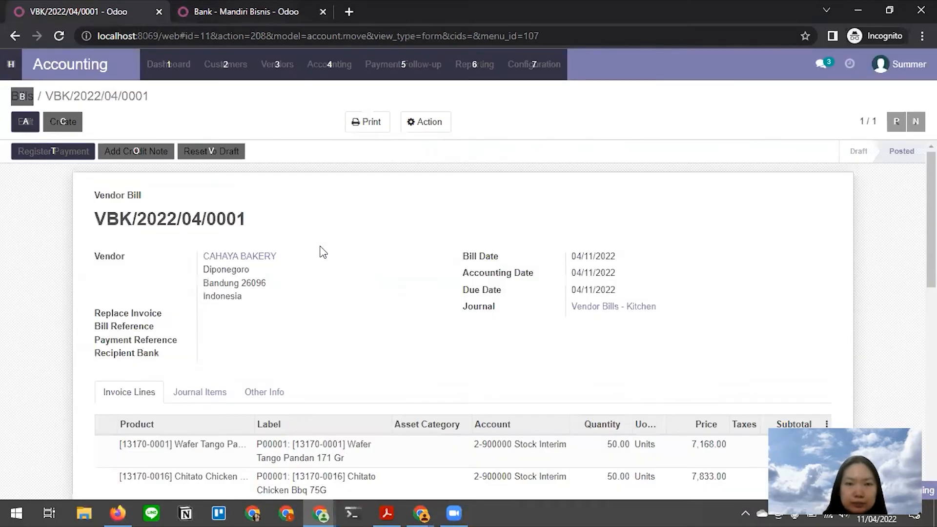
key("alt+Tab")
left_click(173, 196)
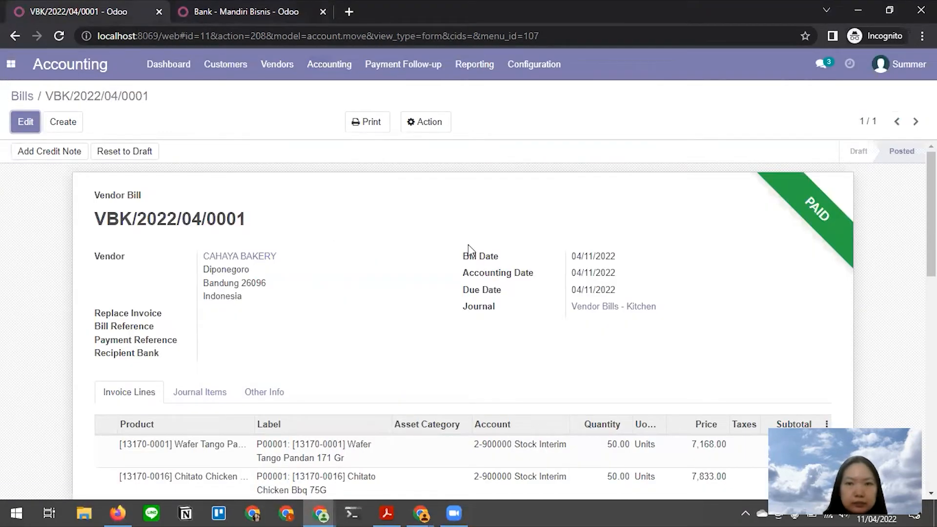
left_click_drag(745, 178, 875, 243)
left_click(576, 240)
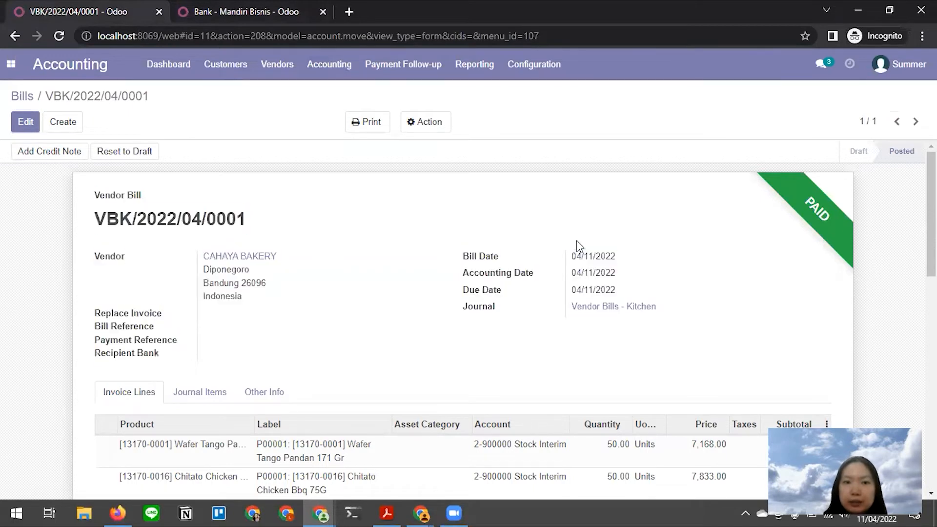
key("alt+Tab")
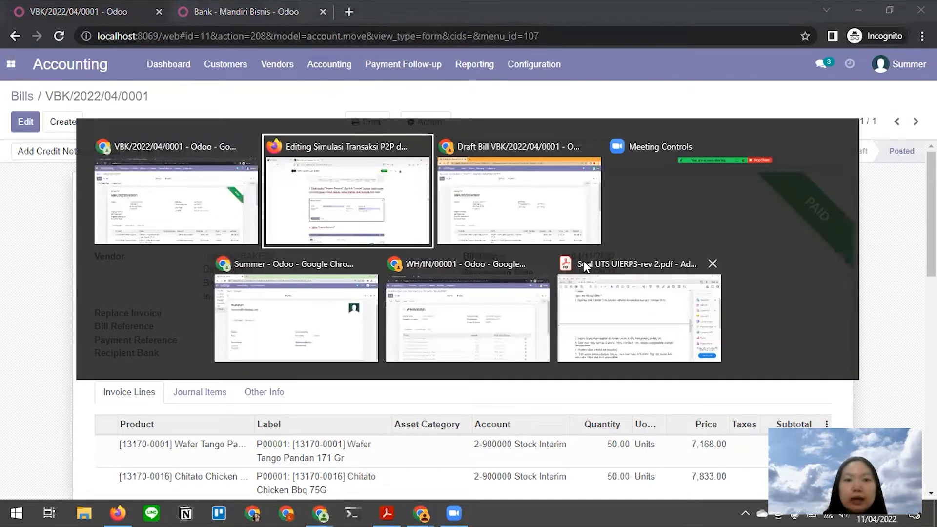
- Scroll the tutorial draft to the Membuat User / Sales User section, then return to Odoo's user settings
scroll(459, 369, "down", 6)
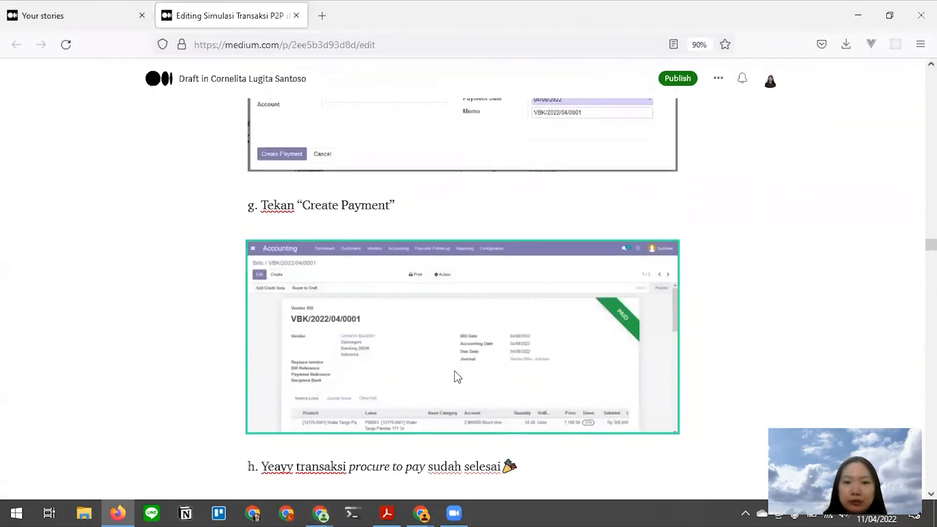
scroll(458, 377, "down", 1)
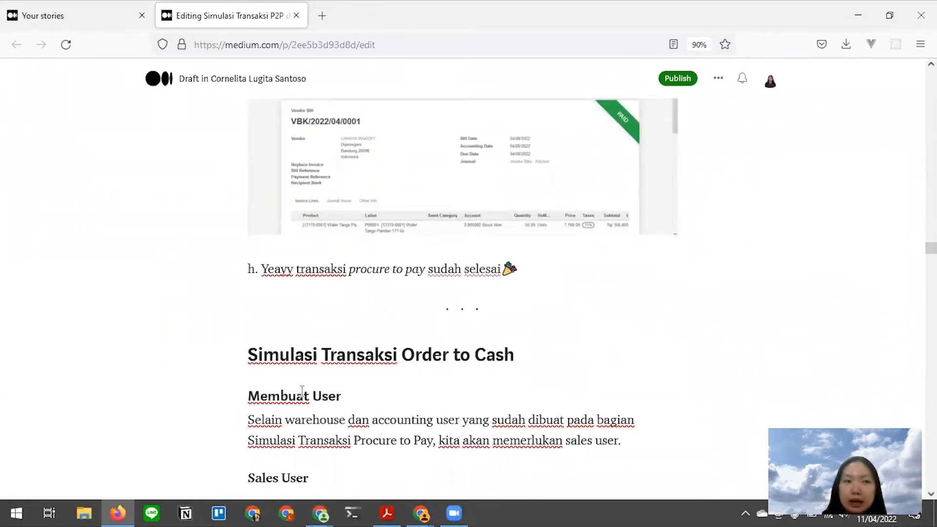
scroll(445, 333, "down", 4)
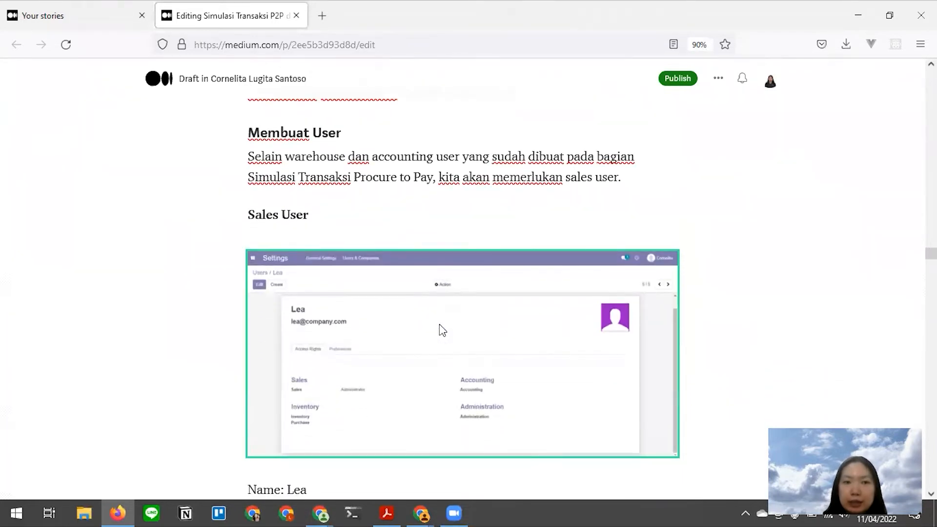
key("alt+Tab")
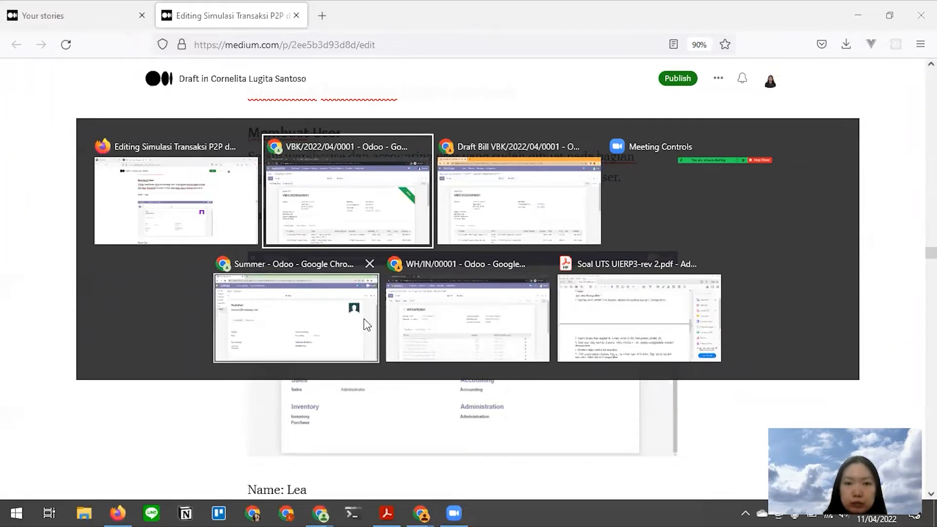
left_click(354, 308)
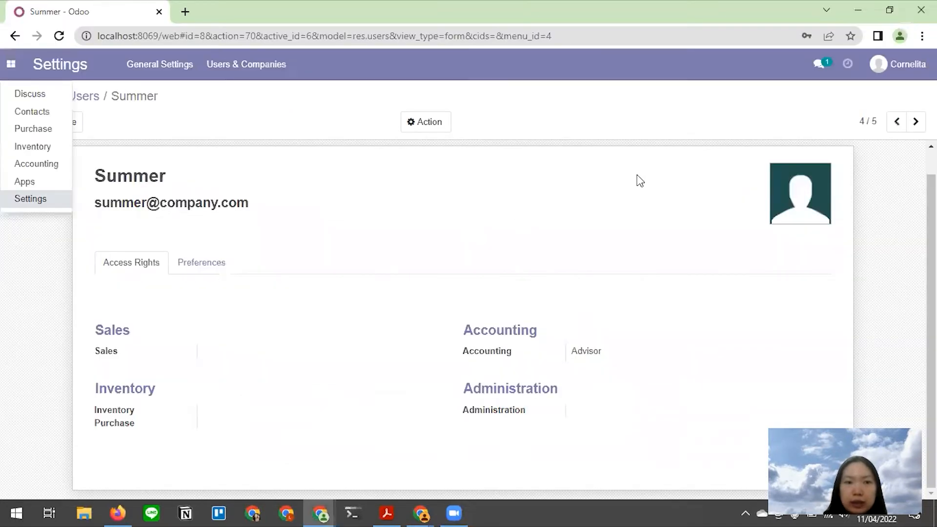
- Step back to the sales user's record, with Sales access Administrator, and check it against the article
left_click(896, 121)
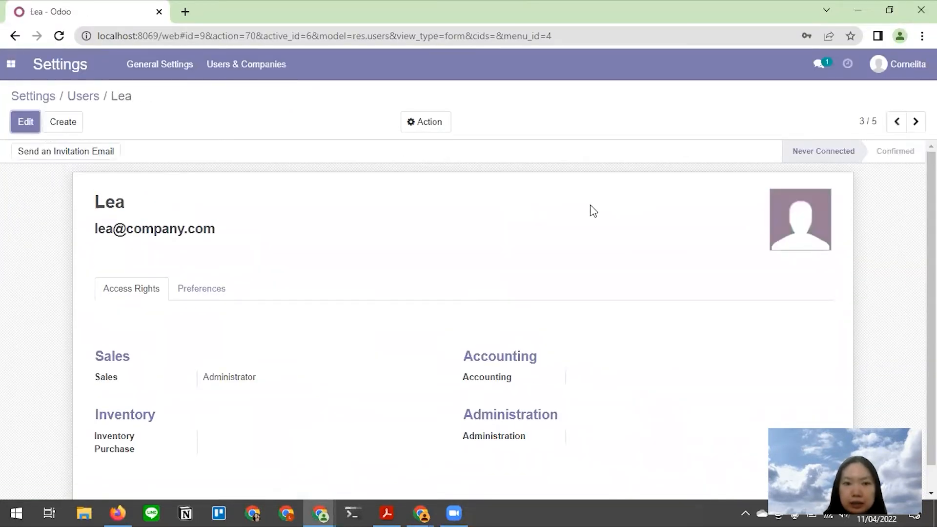
key("alt+Tab")
scroll(382, 312, "up", 2)
key("alt+Tab")
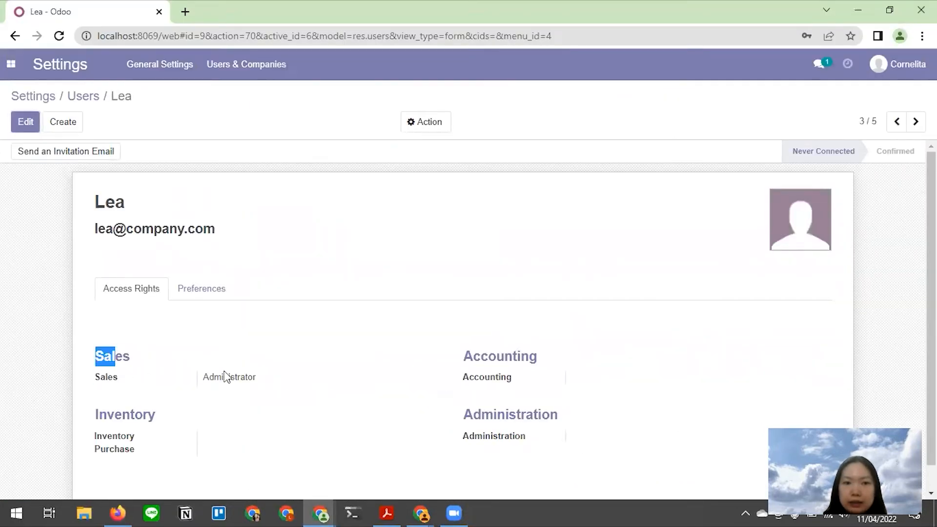
key("alt+Tab")
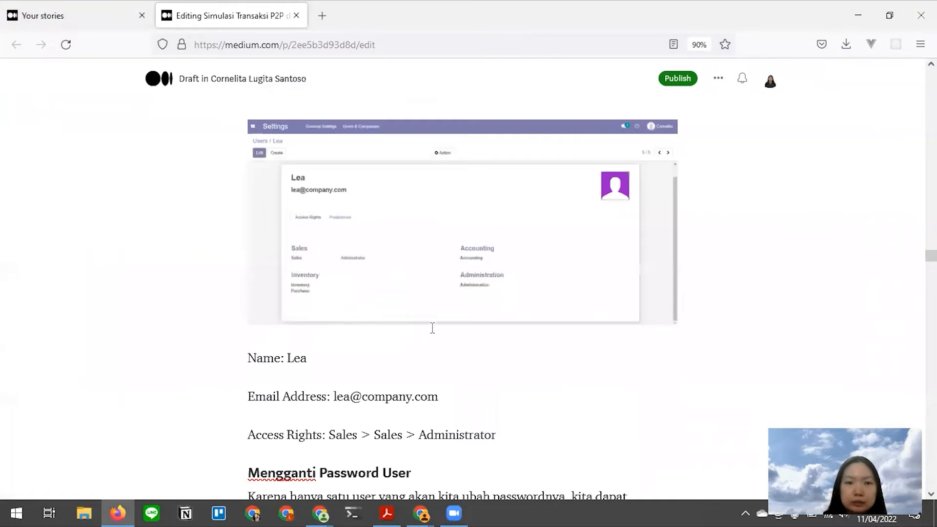
scroll(433, 328, "down", 2)
key("alt+Tab")
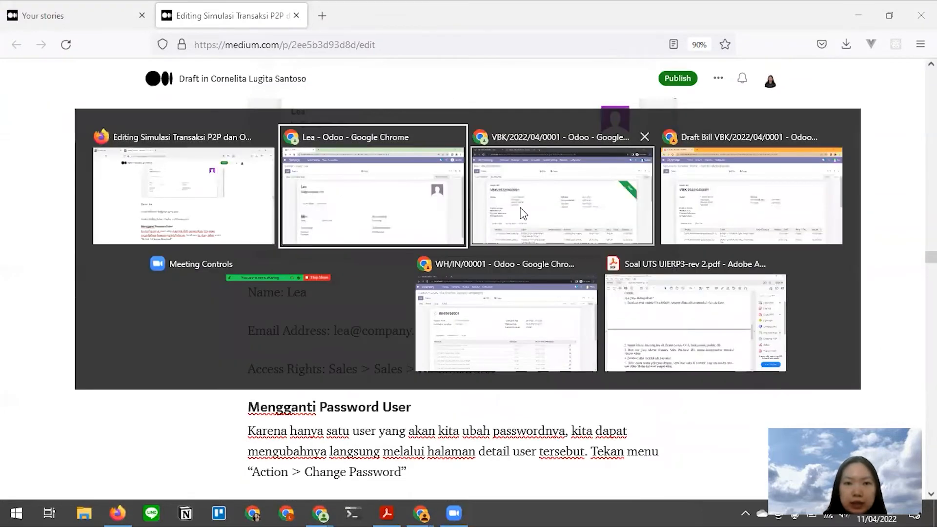
scroll(182, 227, "up", 5)
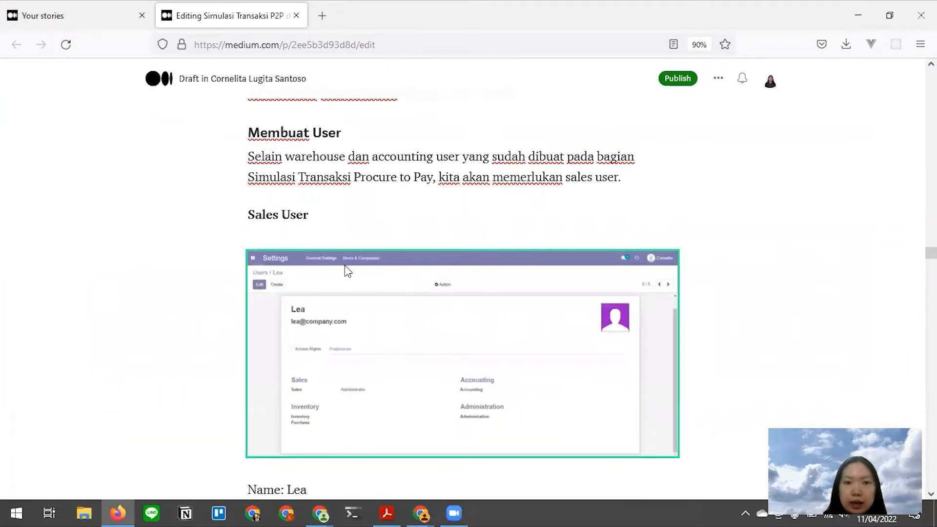
key("alt+Tab")
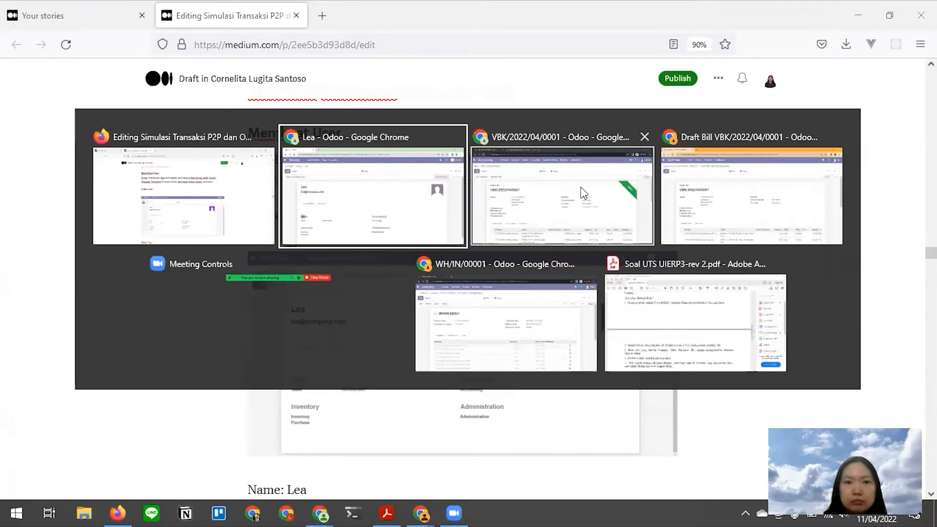
left_click(760, 195)
- Log out of the purchase account from the user menu
left_click(904, 71)
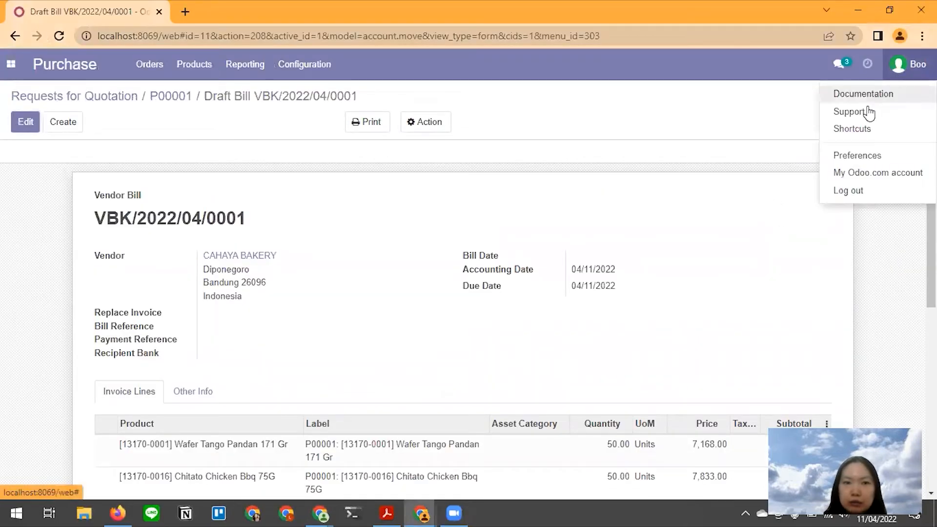
left_click(122, 130)
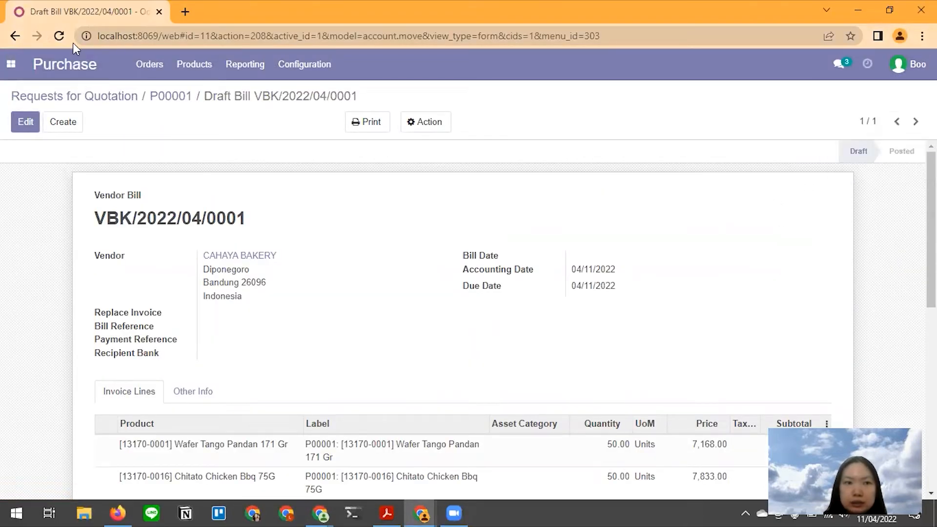
left_click(915, 71)
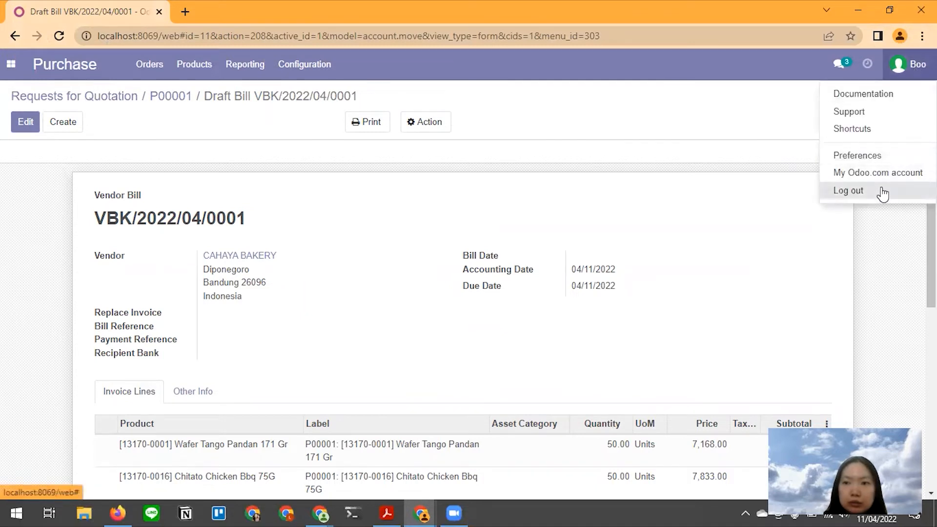
left_click(885, 192)
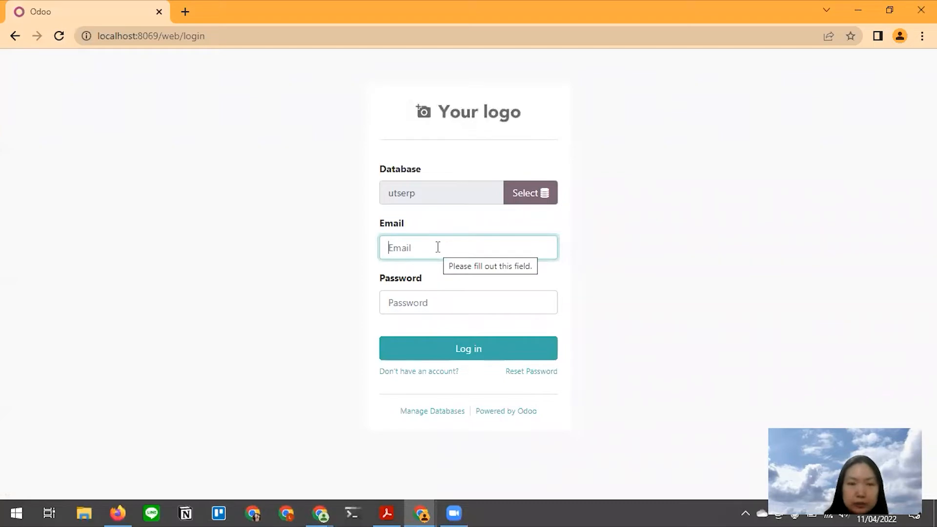
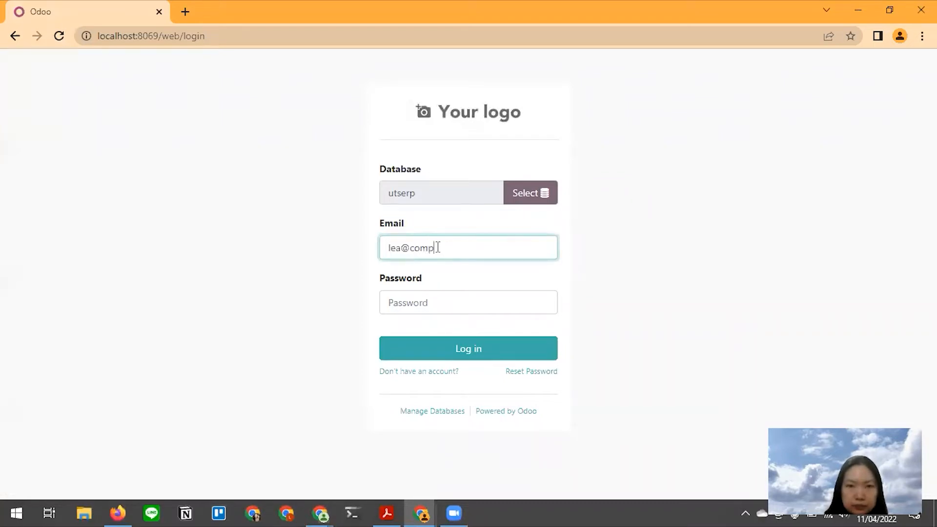
- Log in with the sales user's e-mail and password
key("Tab")
type("••")
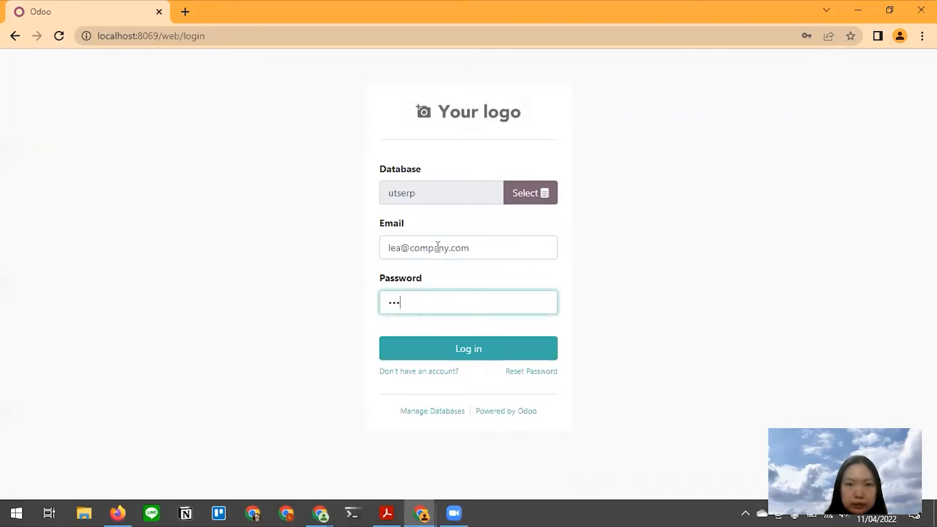
key("BackSpace")
key("BackSpace")
key("BackSpace")
type("••")
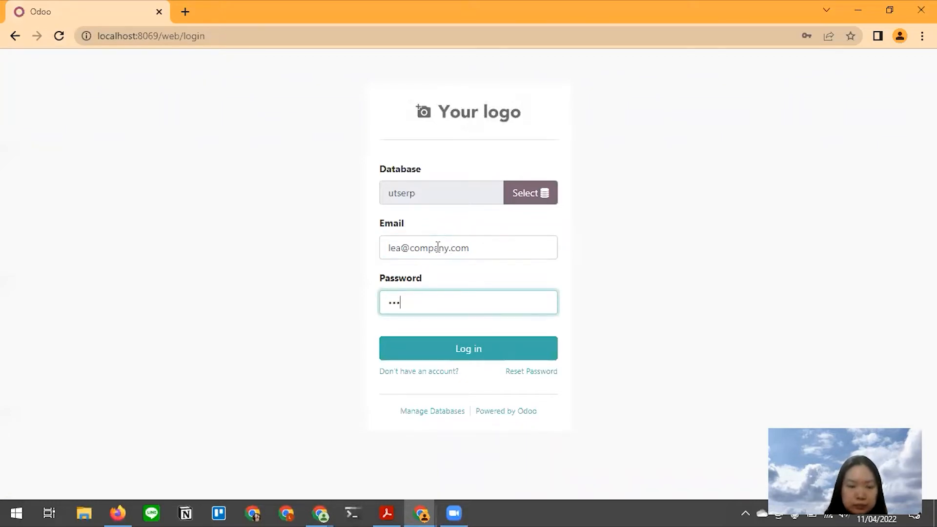
key("Return")
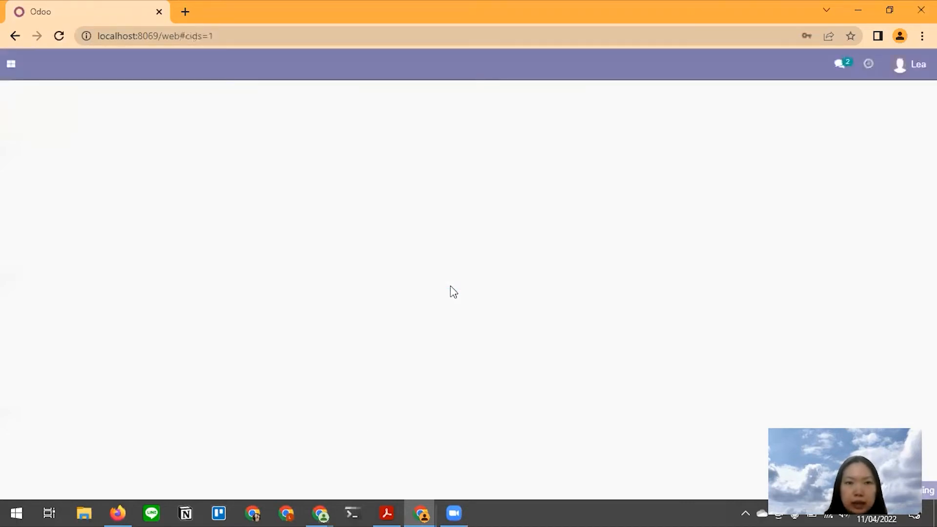
key("alt+Tab")
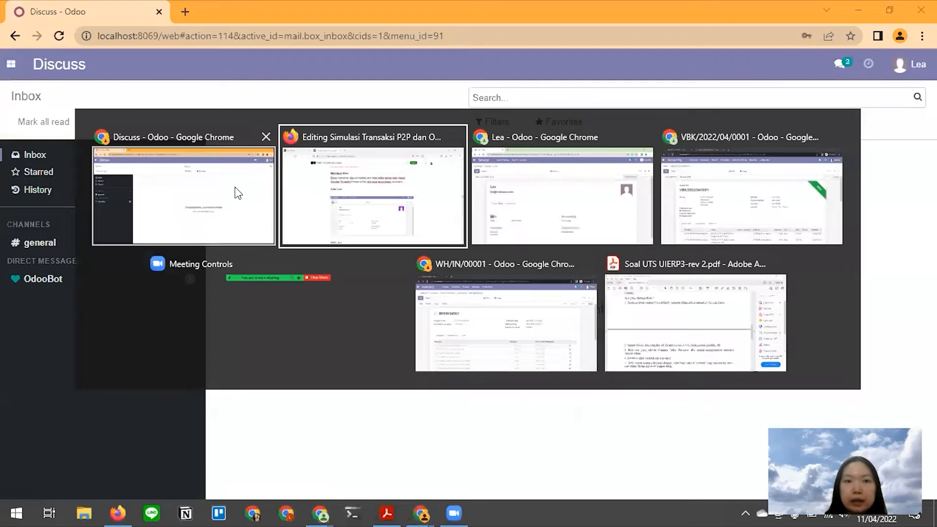
- Scroll the tutorial draft down past the product table image
scroll(373, 250, "down", 3)
scroll(373, 250, "down", 10)
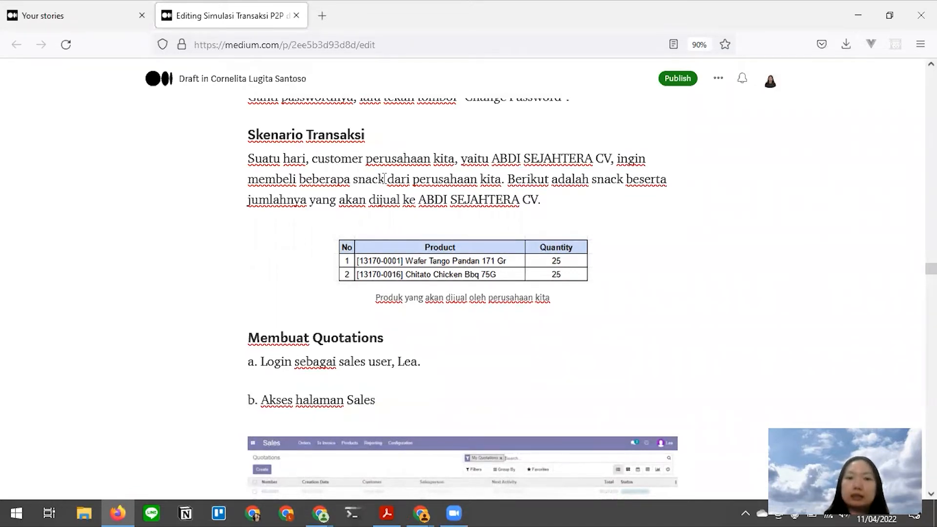
left_click(494, 241)
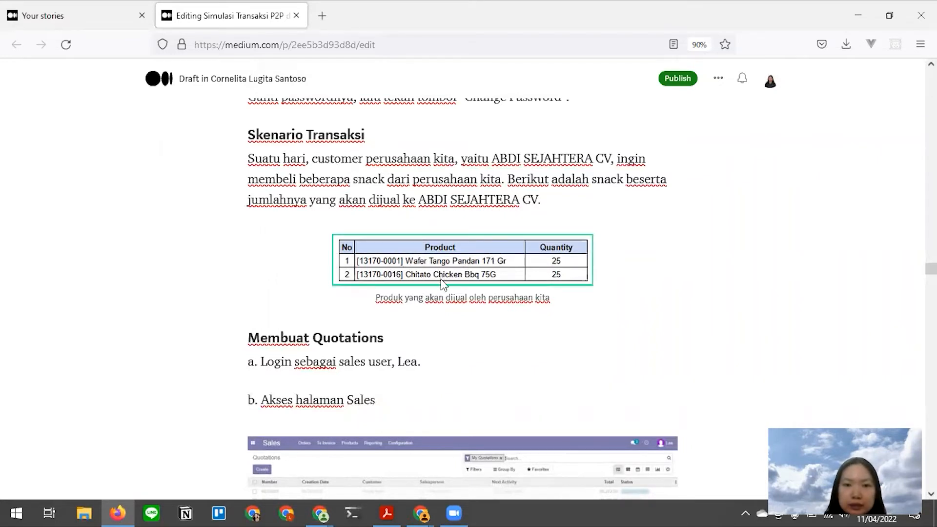
left_click(579, 286)
key("alt+Tab")
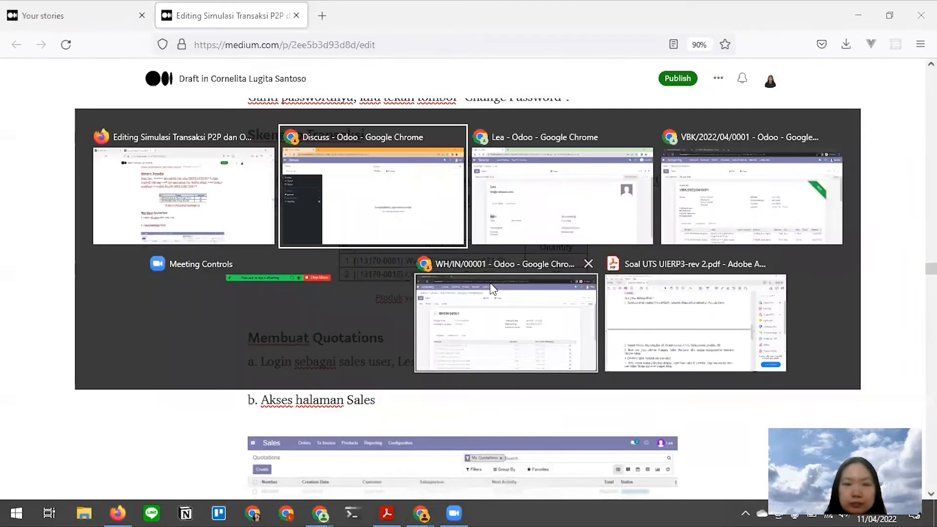
left_click(224, 212)
scroll(389, 289, "down", 2)
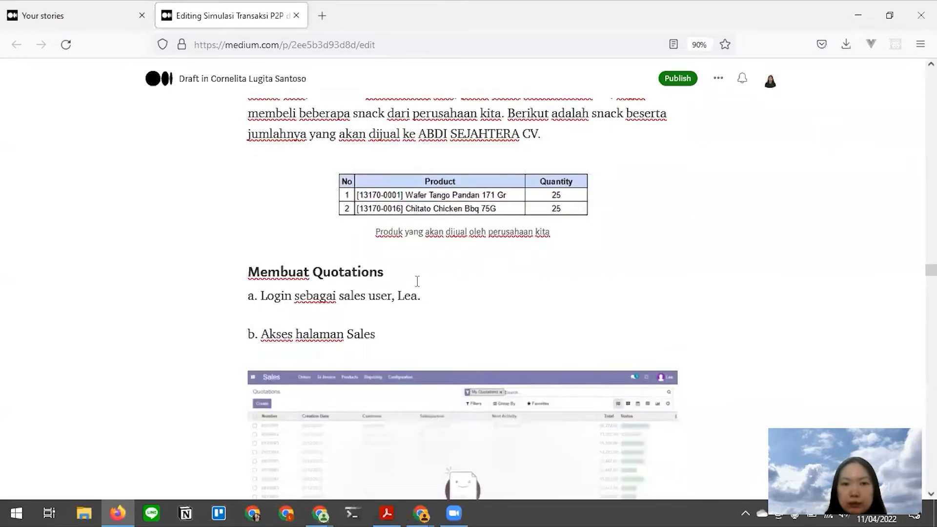
- Check the apps menu in the sales user's Odoo Discuss window
key("alt+Tab")
left_click(10, 63)
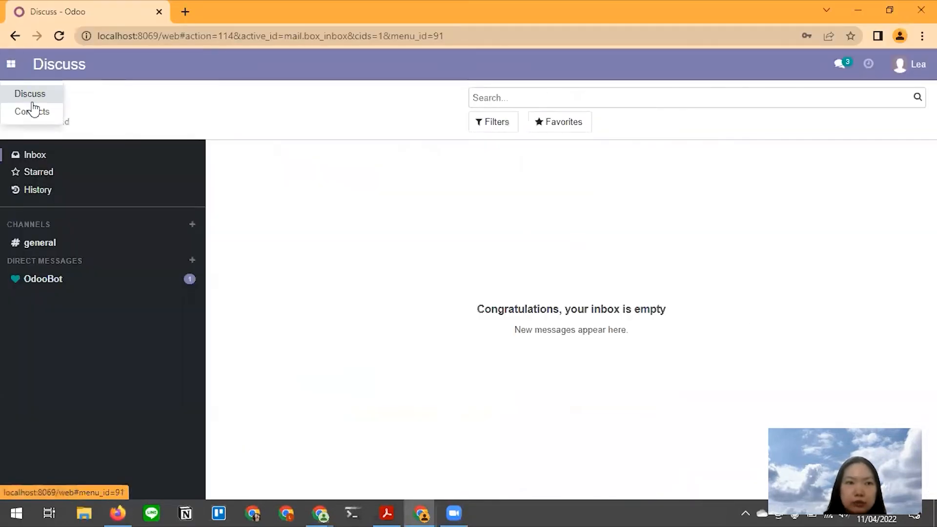
left_click(284, 95)
left_click(17, 68)
left_click(213, 114)
- Scroll the tutorial to the Sales User part of the Order to Cash section
key("alt+Tab")
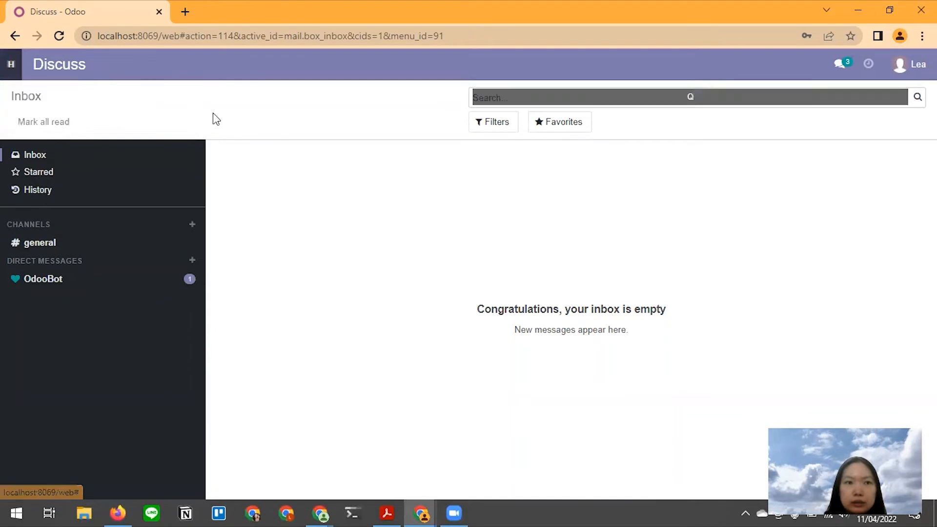
scroll(399, 245, "up", 15)
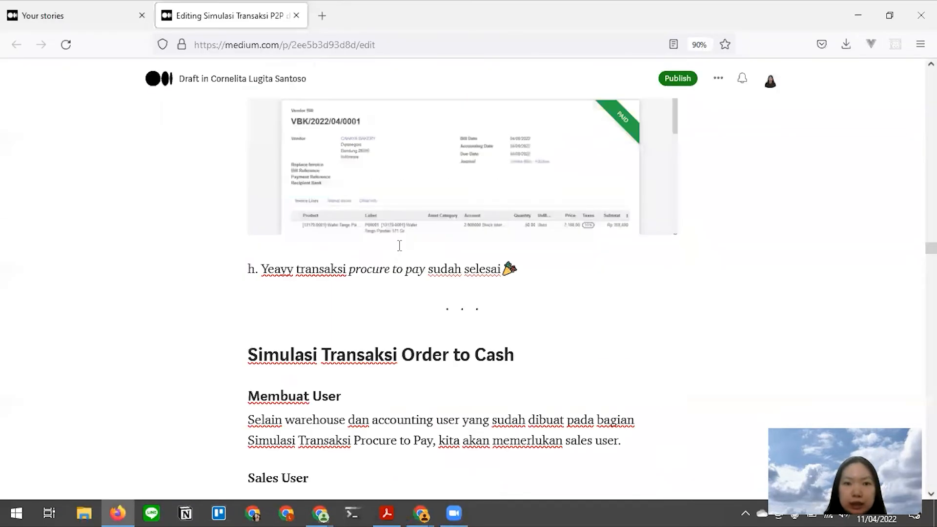
scroll(399, 246, "down", 1)
scroll(399, 246, "down", 2)
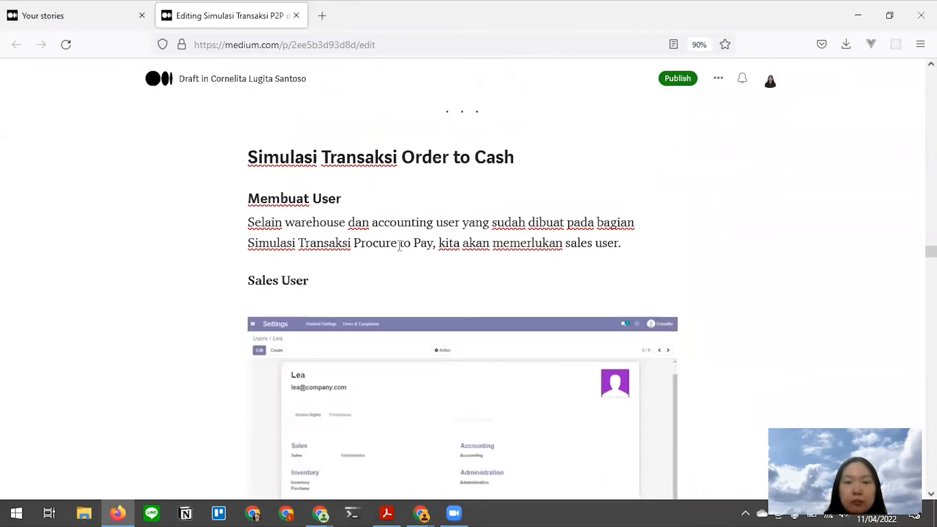
key("alt+Tab")
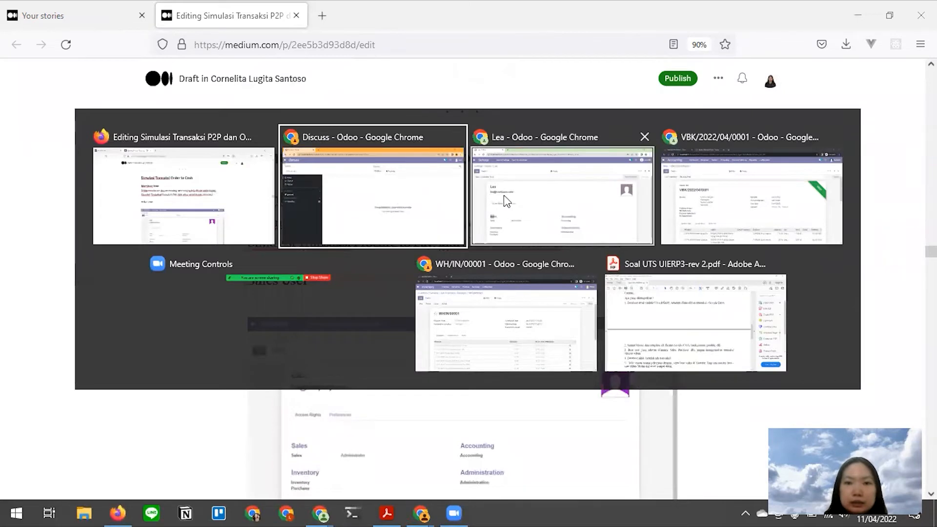
- From the admin's Odoo window, install the Sales module from the Apps catalogue
left_click(588, 203)
left_click(11, 64)
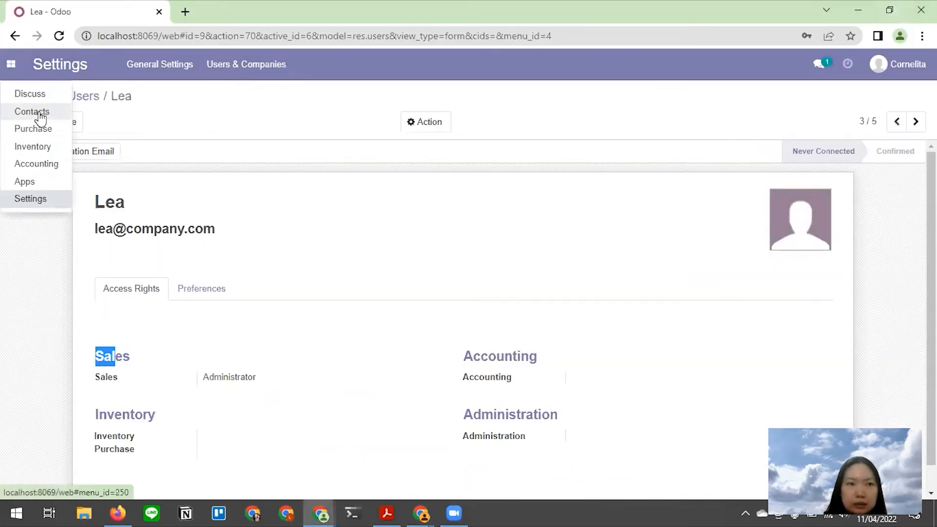
left_click(34, 181)
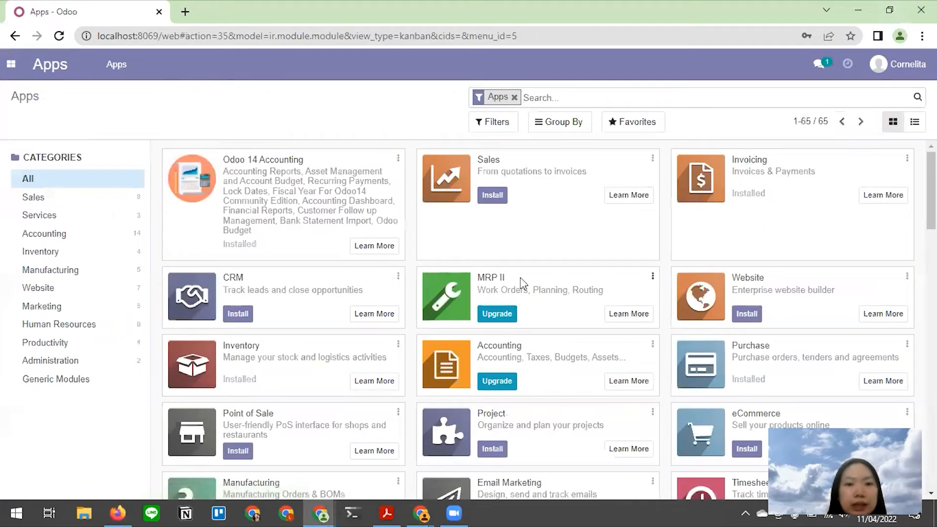
left_click(494, 198)
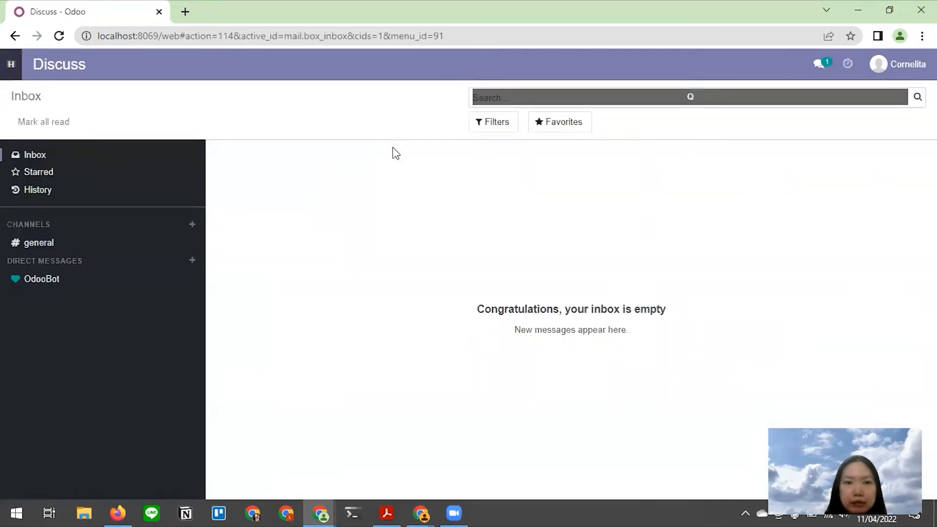
key("alt+Tab")
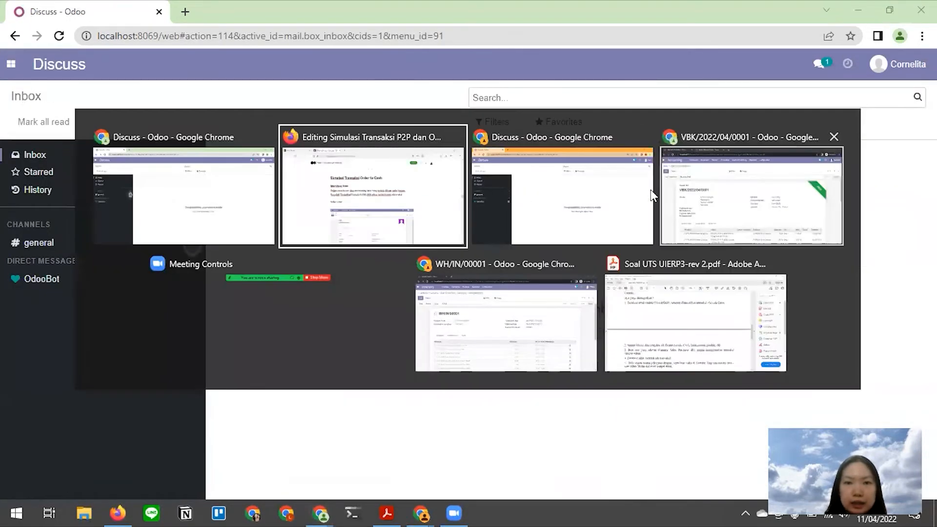
- Reload the sales user's Odoo page and open the Sales app's Quotations list
left_click(540, 207)
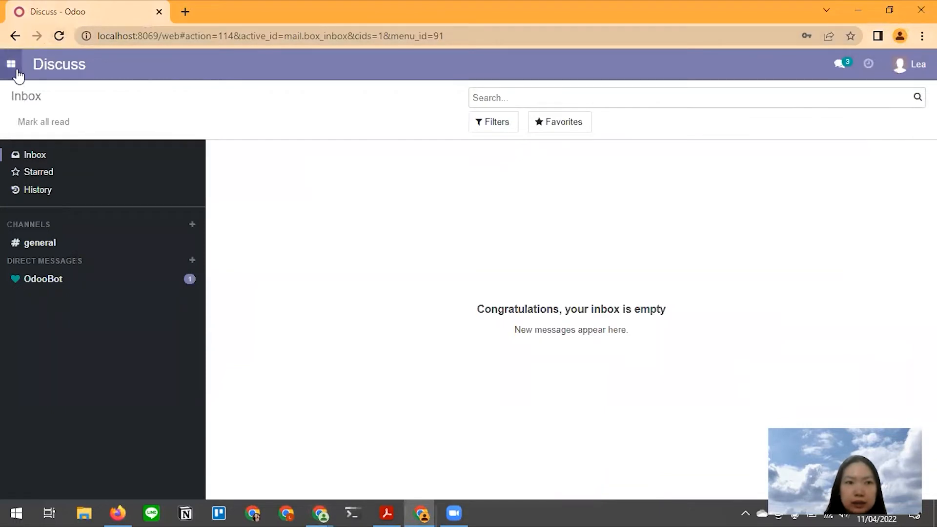
left_click(10, 64)
left_click(59, 36)
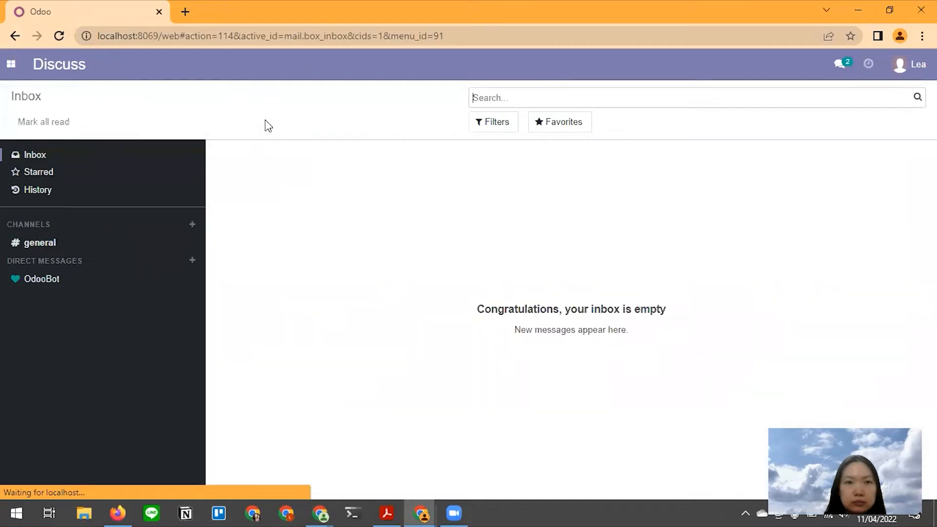
left_click(10, 64)
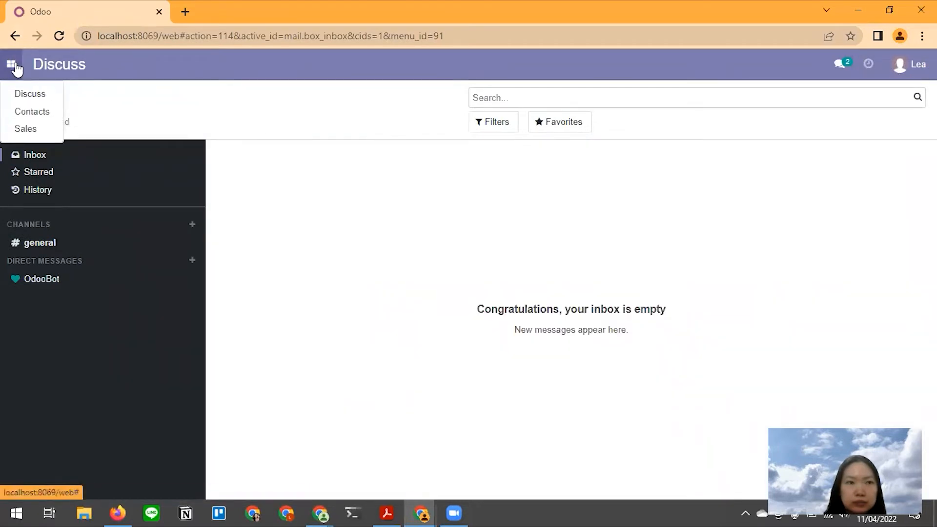
left_click(37, 130)
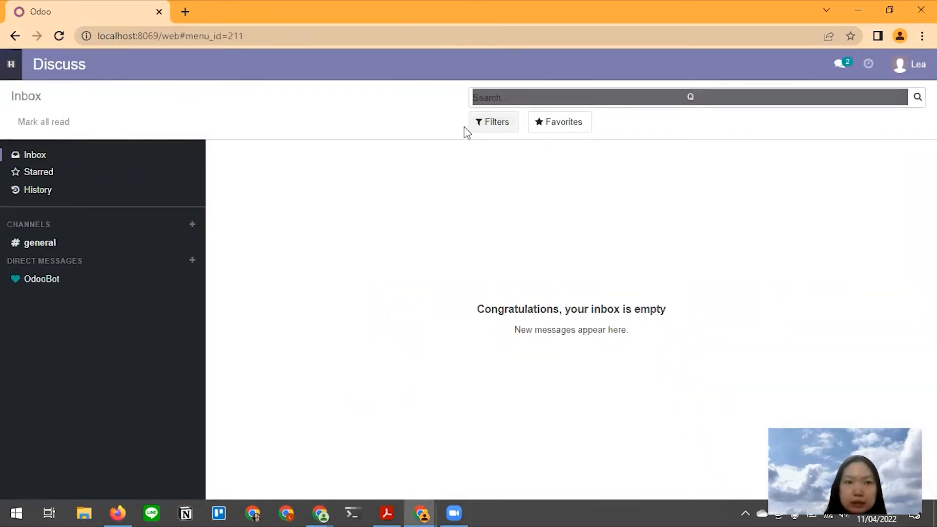
- Scroll further through the tutorial draft, then return to the Quotations list
key("alt+Tab")
left_click(490, 161)
scroll(381, 254, "down", 10)
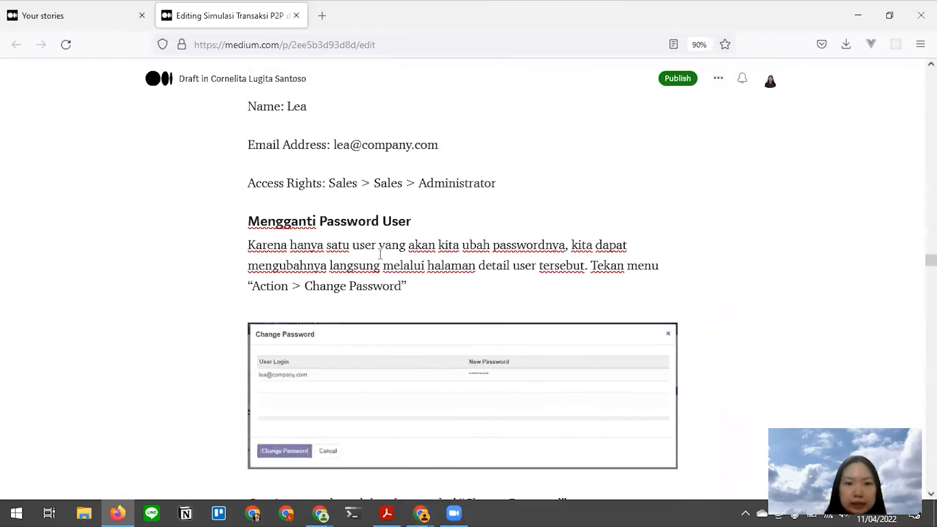
scroll(381, 254, "down", 12)
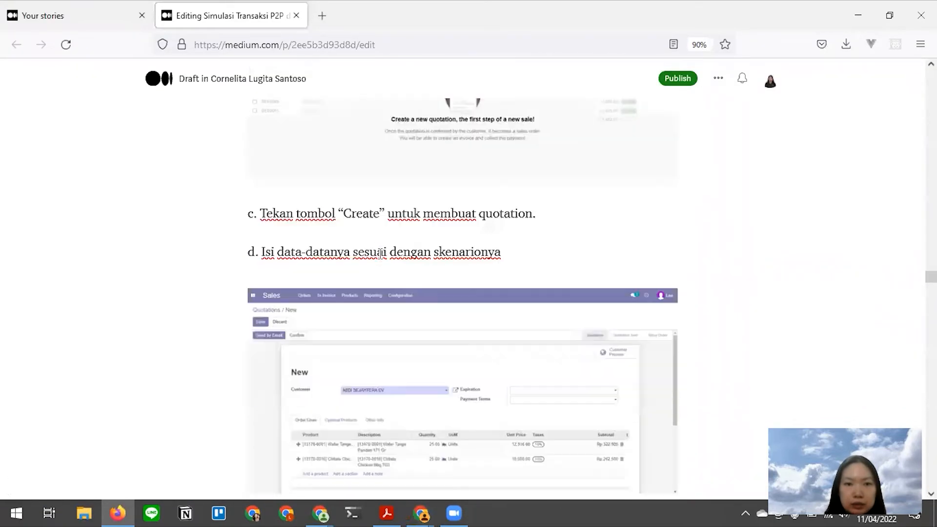
key("alt+Tab")
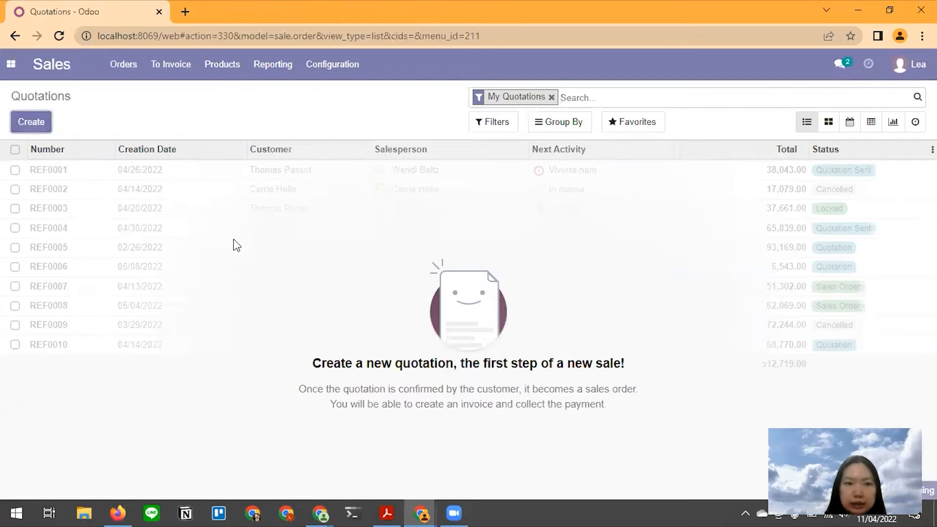
- Choose ABDI SEJAHTERA CV as the customer on the new quotation
key("alt+Tab")
scroll(356, 297, "down", 3)
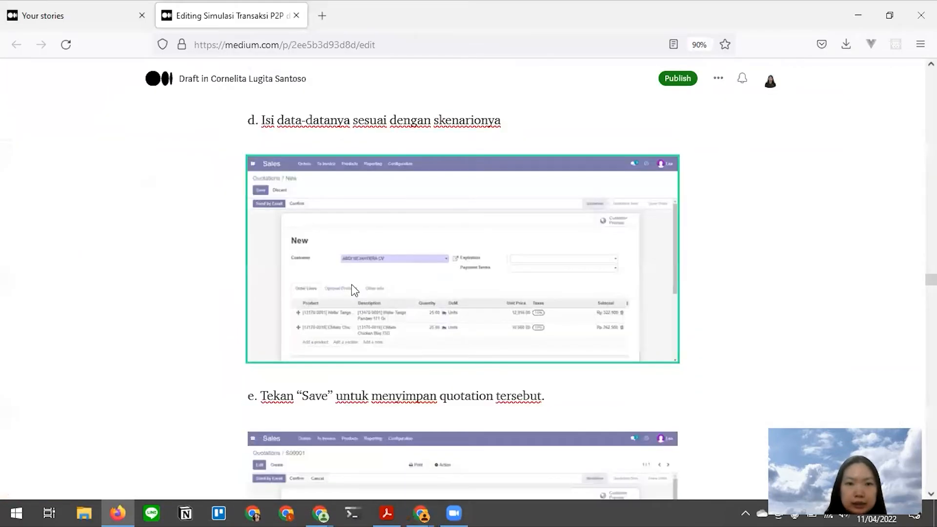
key("alt+Tab")
type("a")
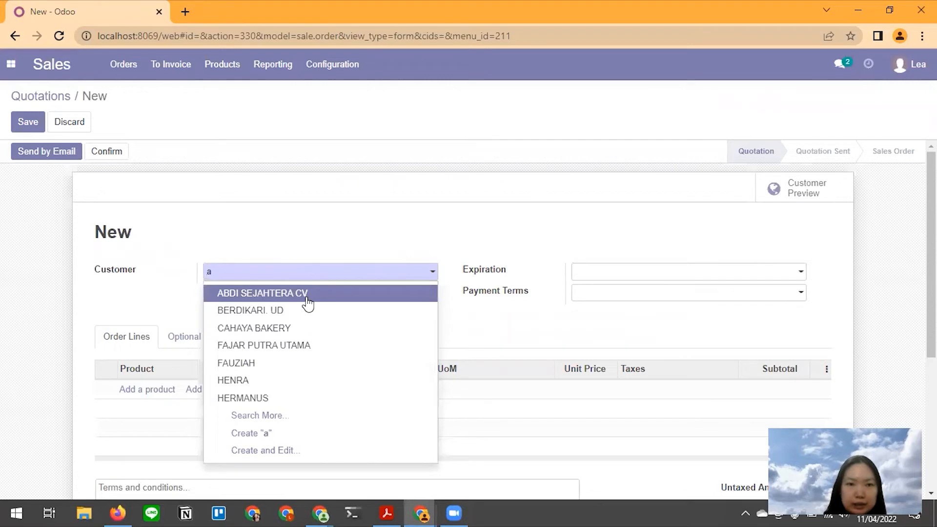
left_click(308, 294)
key("alt+Tab")
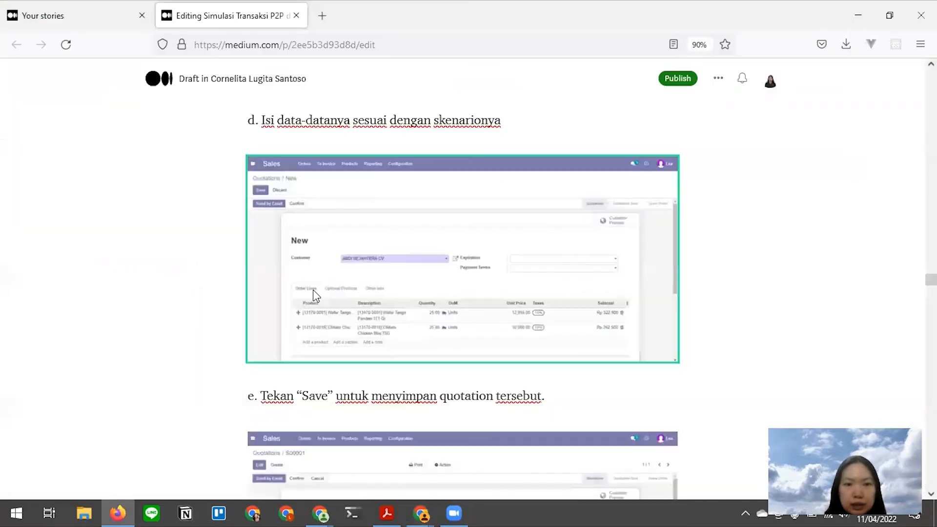
scroll(399, 267, "up", 12)
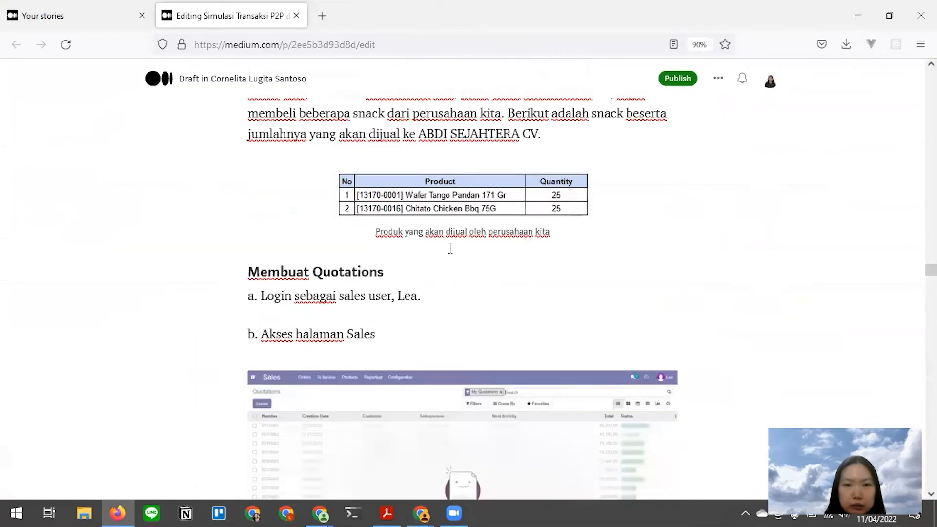
key("alt+Tab")
- Add an order line of 25 Wafer Tango Pandan 171 Gr
left_click(145, 396)
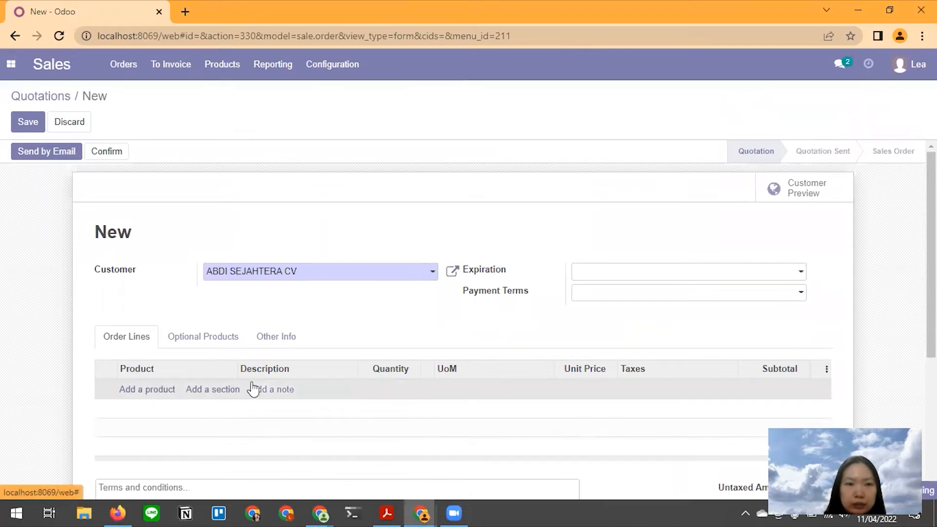
type("wad")
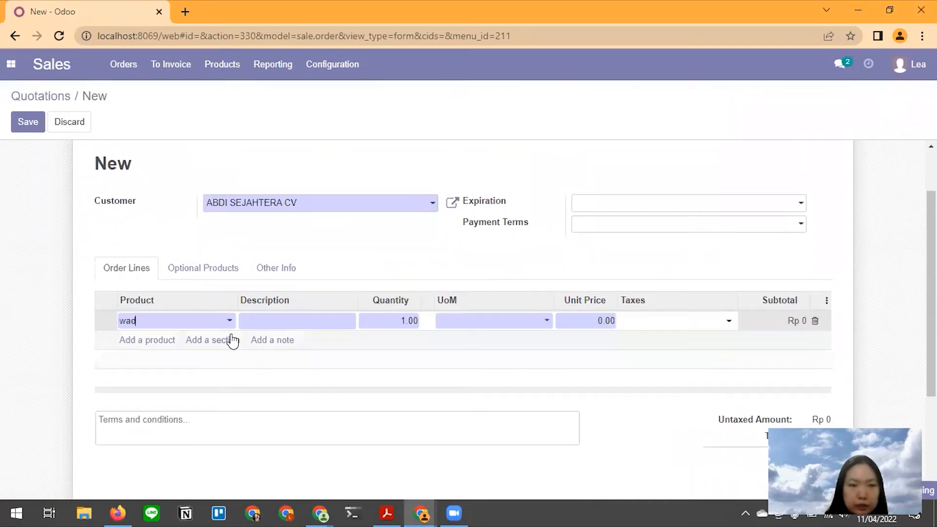
key("BackSpace")
type("f")
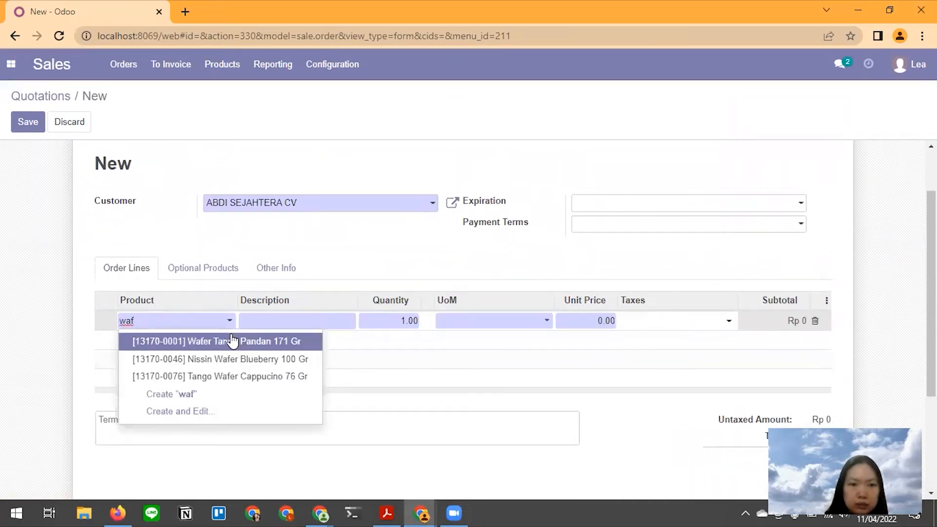
left_click(233, 341)
left_click(393, 319)
type("25")
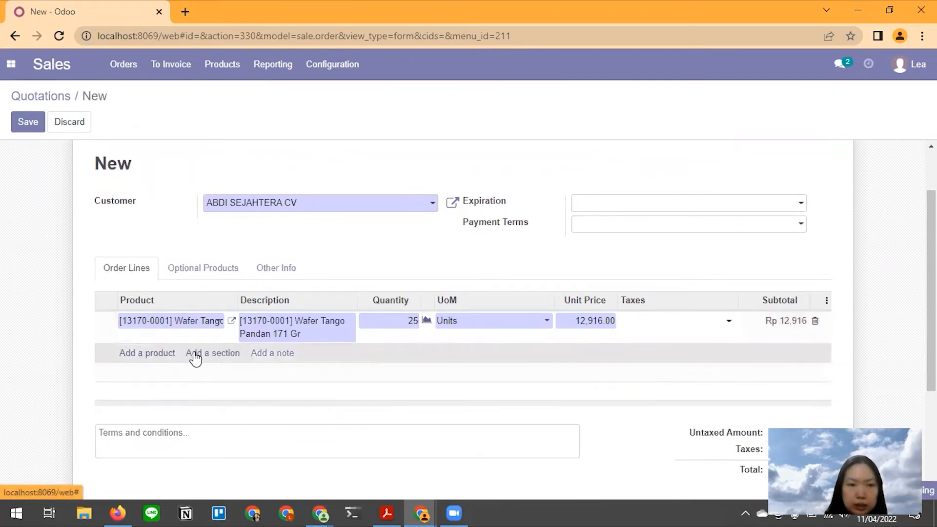
left_click(142, 359)
- Add a second order line of 25 Chitato Chicken Bbq 75G
left_click(163, 360)
type("c")
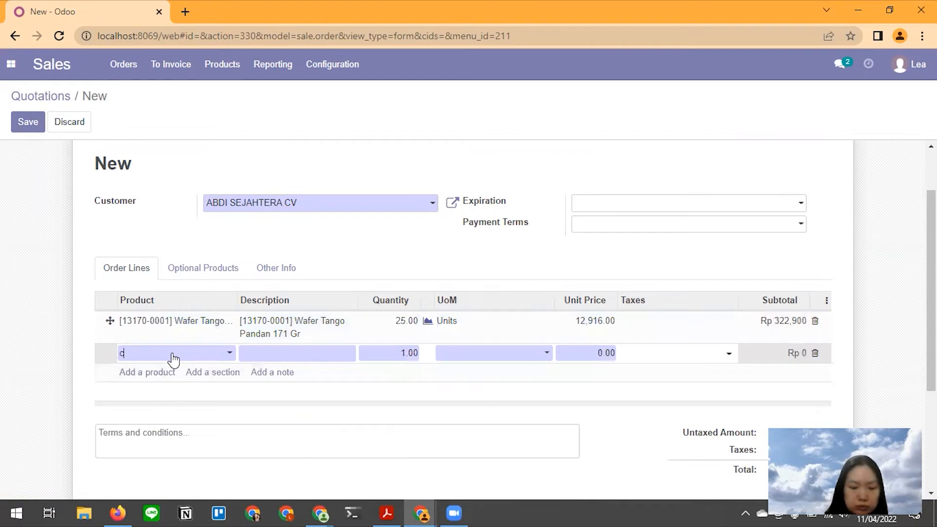
type("hitat")
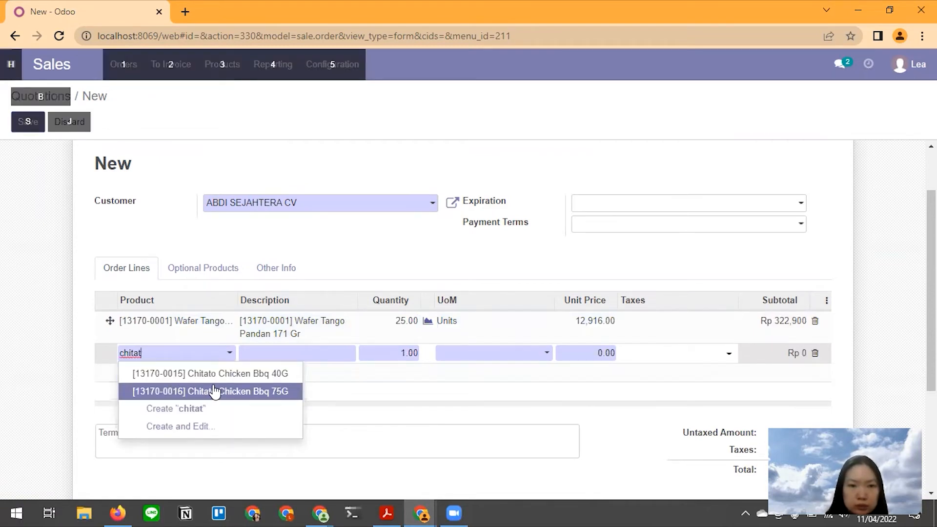
key("alt+Tab")
key("alt+Tab")
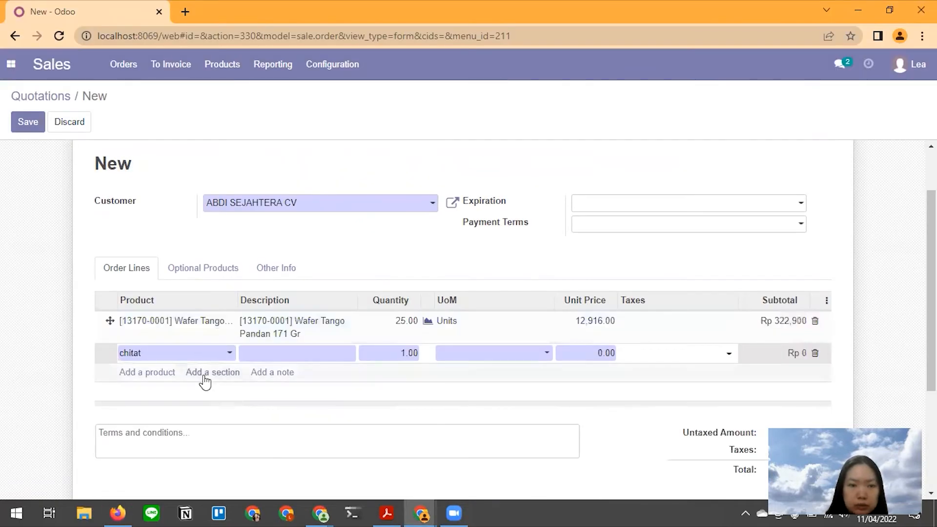
type("o")
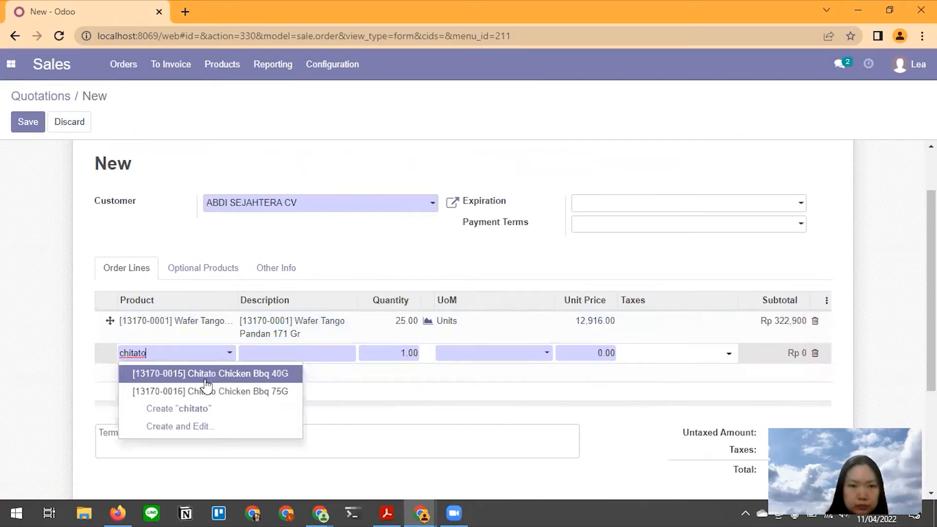
left_click(207, 391)
left_click(394, 353)
double_click(395, 354)
type("2")
left_click(404, 385)
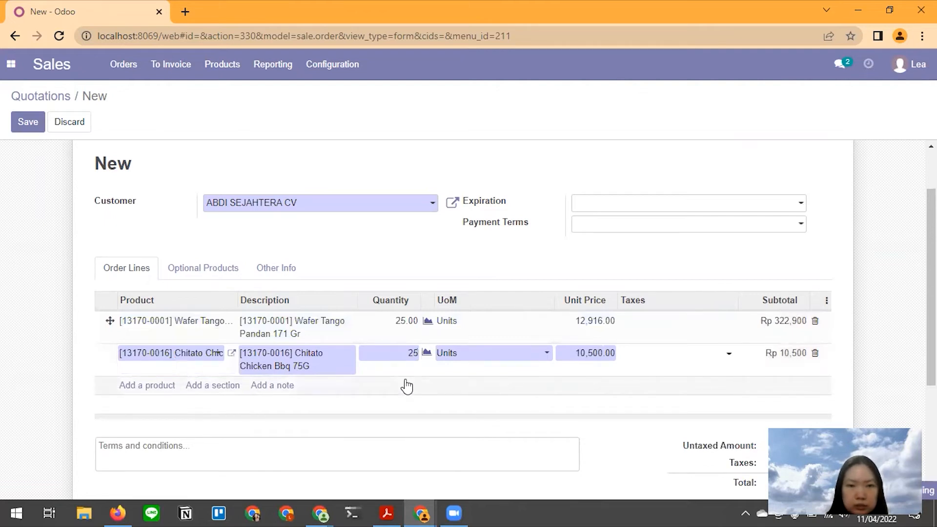
- Compare the quotation with the saved quotation screenshot in the tutorial draft
key("alt+Tab")
scroll(437, 347, "down", 15)
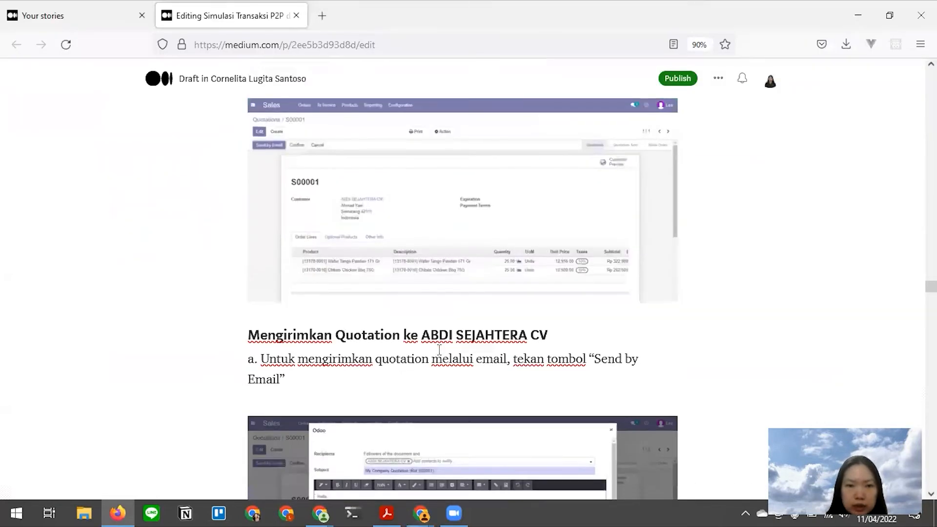
scroll(438, 348, "down", 3)
scroll(438, 348, "up", 5)
scroll(437, 348, "up", 3)
left_click(442, 355)
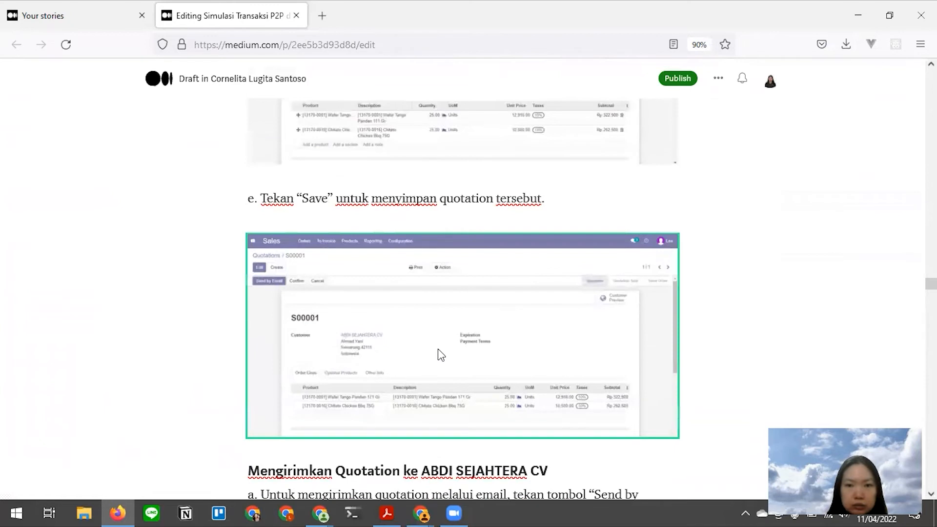
key("alt+Tab")
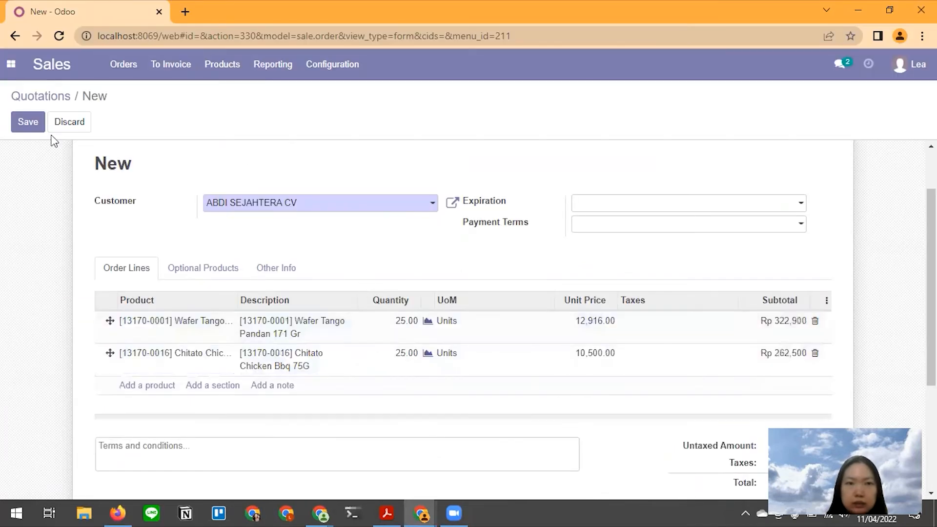
scroll(100, 216, "up", 3)
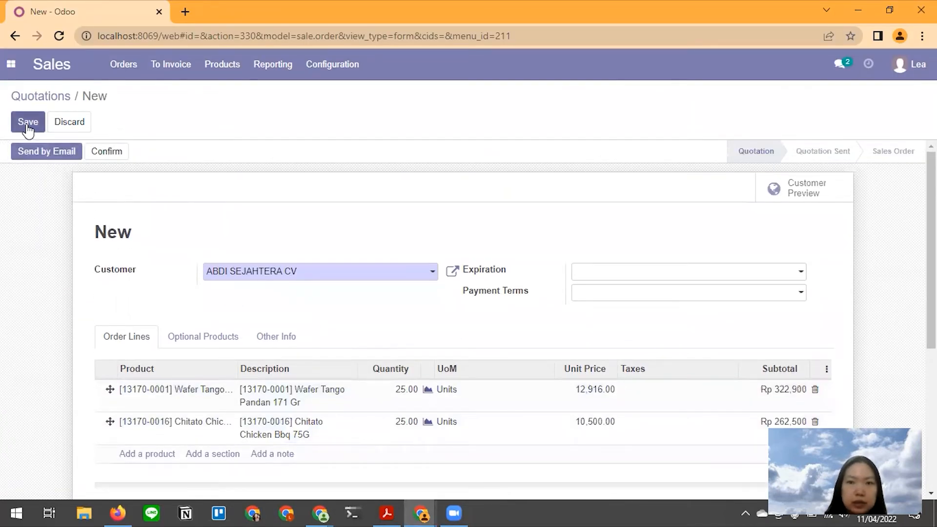
- Save the quotation as S00001 and check the tutorial draft's next steps
left_click(28, 124)
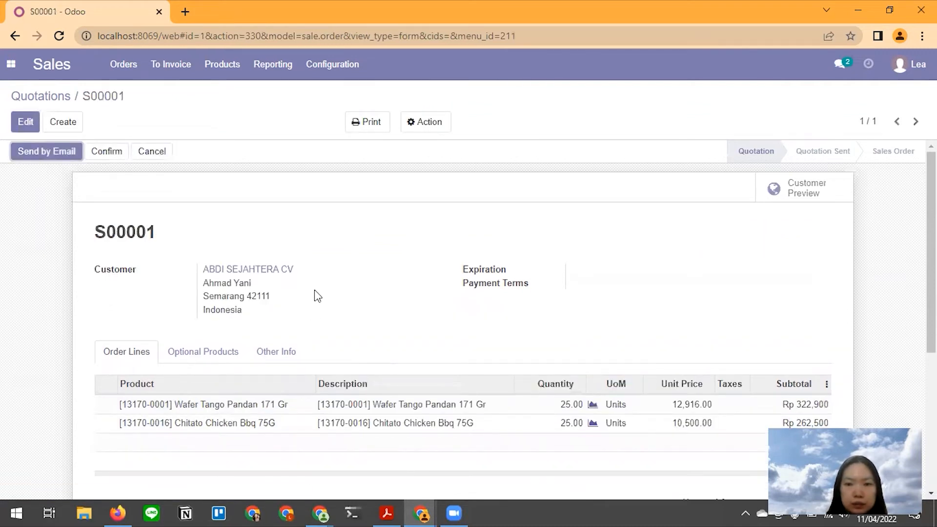
key("alt+Tab")
scroll(405, 295, "up", 4)
scroll(409, 293, "down", 4)
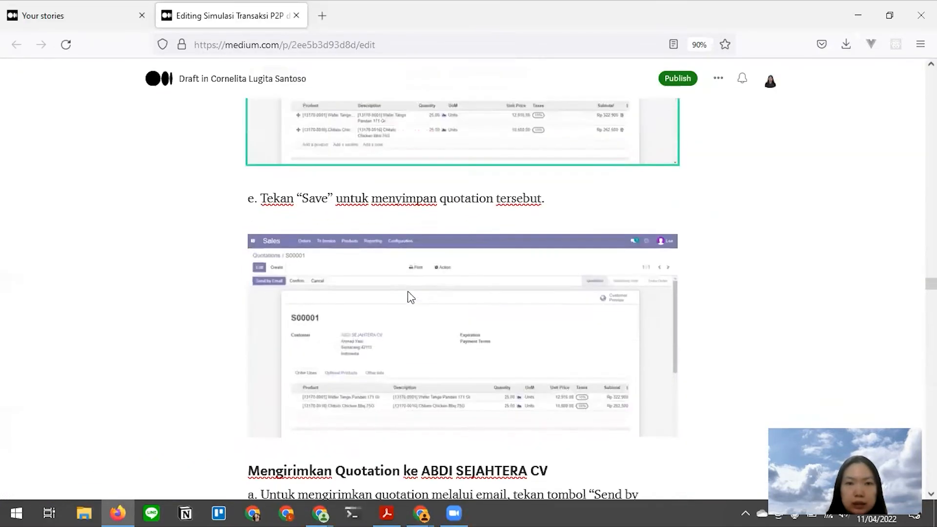
key("alt+Tab")
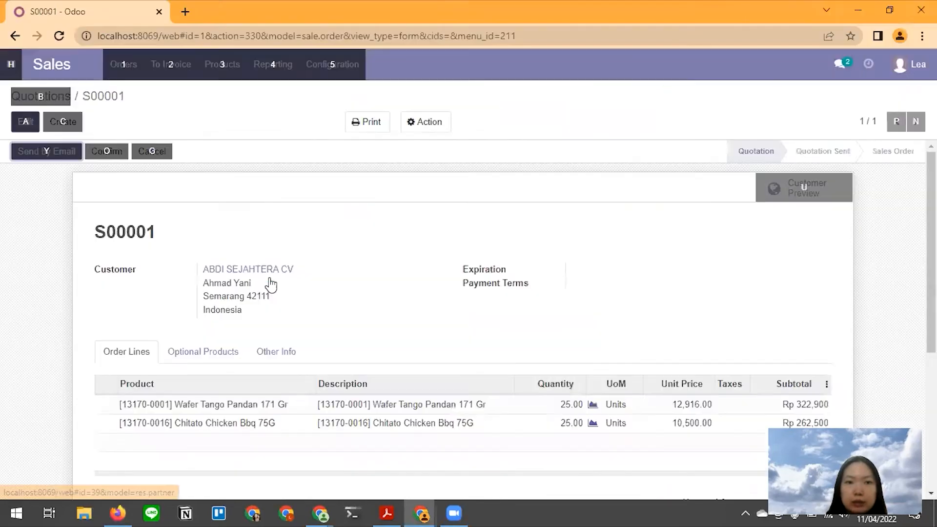
scroll(379, 270, "down", 4)
scroll(376, 268, "down", 3)
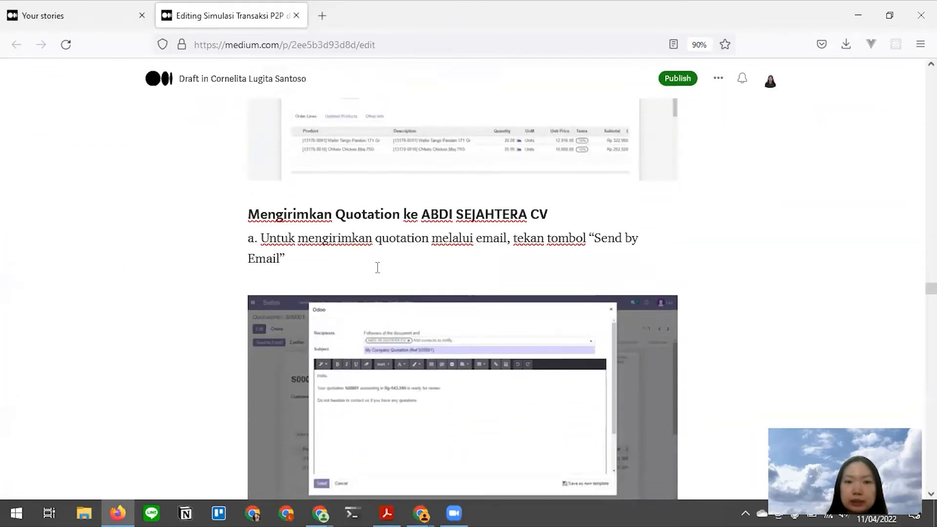
key("alt+Tab")
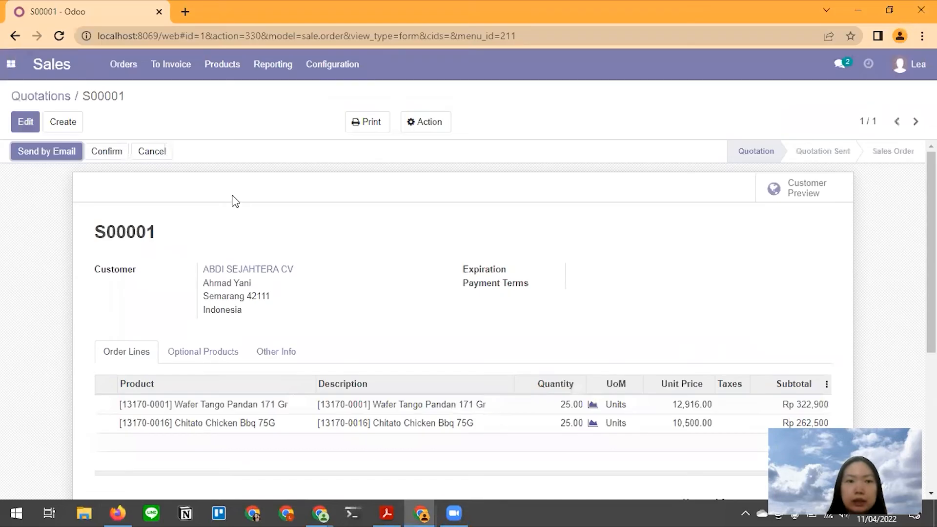
- Email quotation S00001 to ABDI SEJAHTERA CV with S00001.pdf attached
left_click(47, 153)
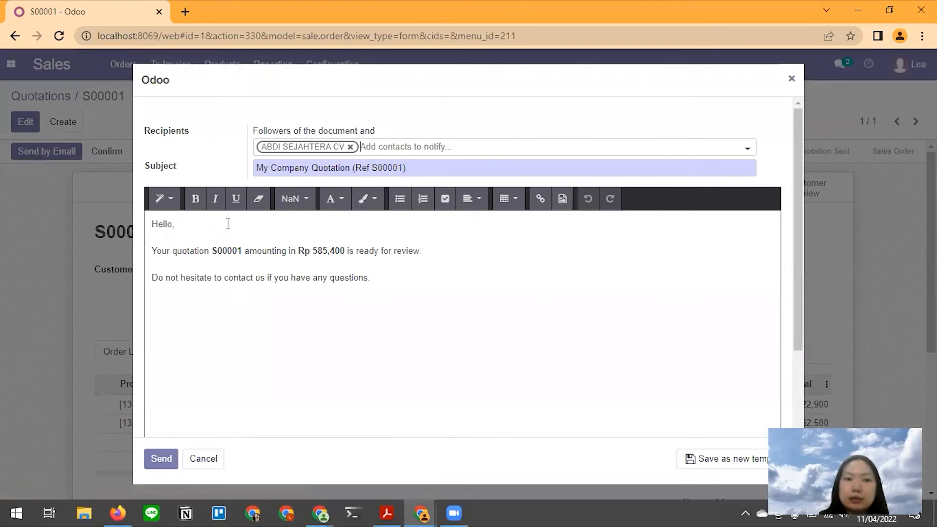
scroll(205, 278, "down", 2)
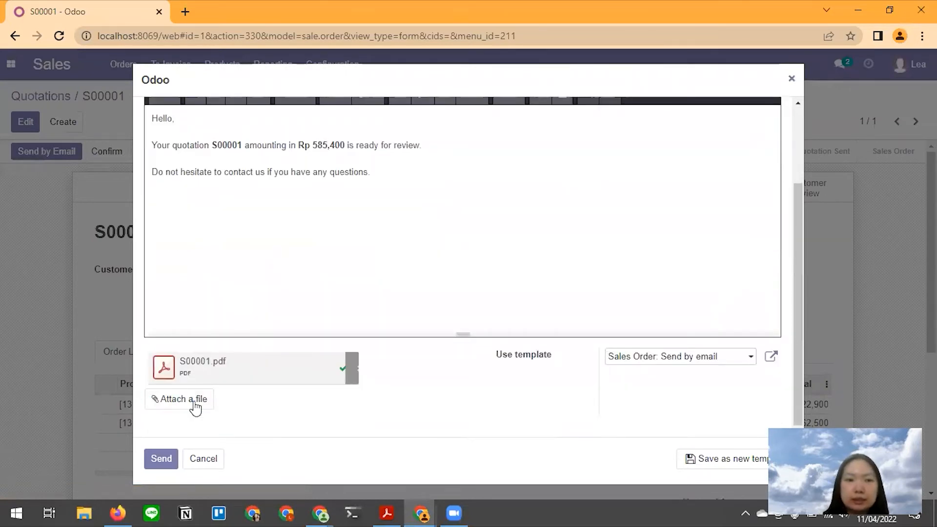
left_click(162, 463)
key("alt+Tab")
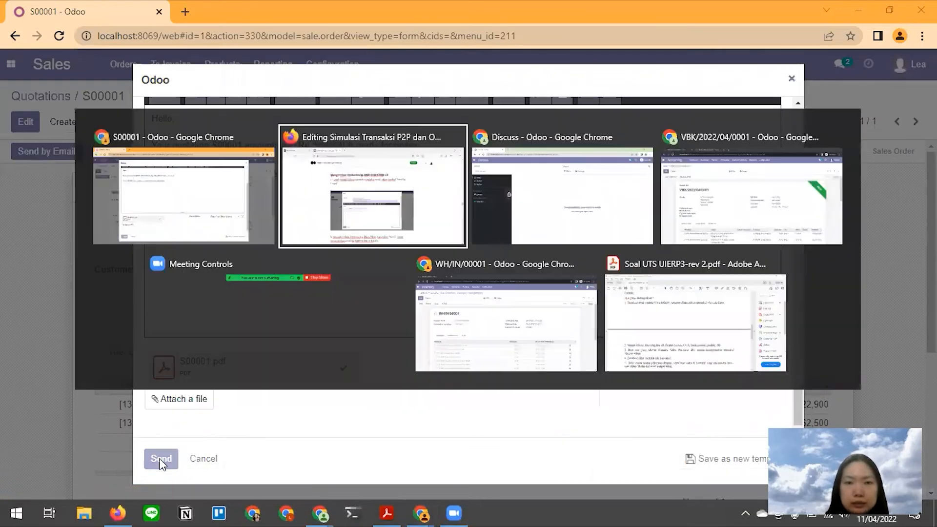
scroll(331, 352, "down", 4)
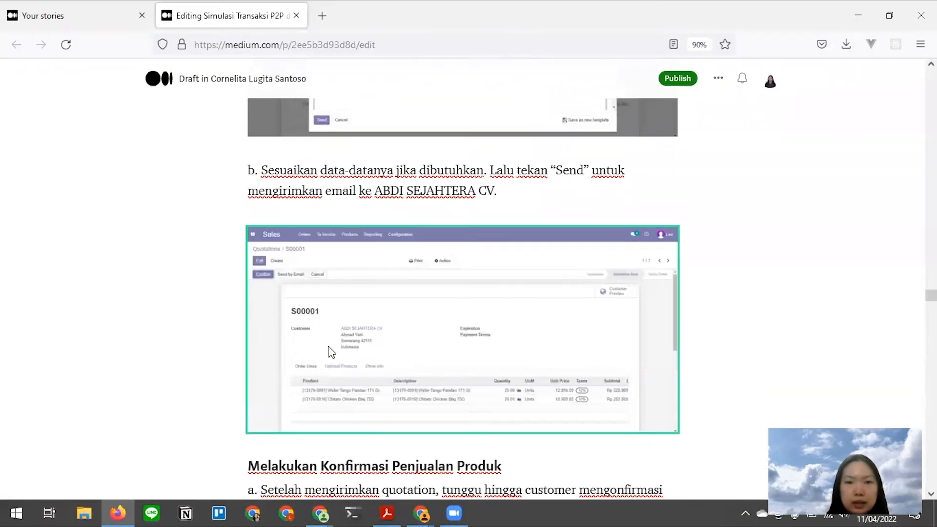
key("alt+Tab")
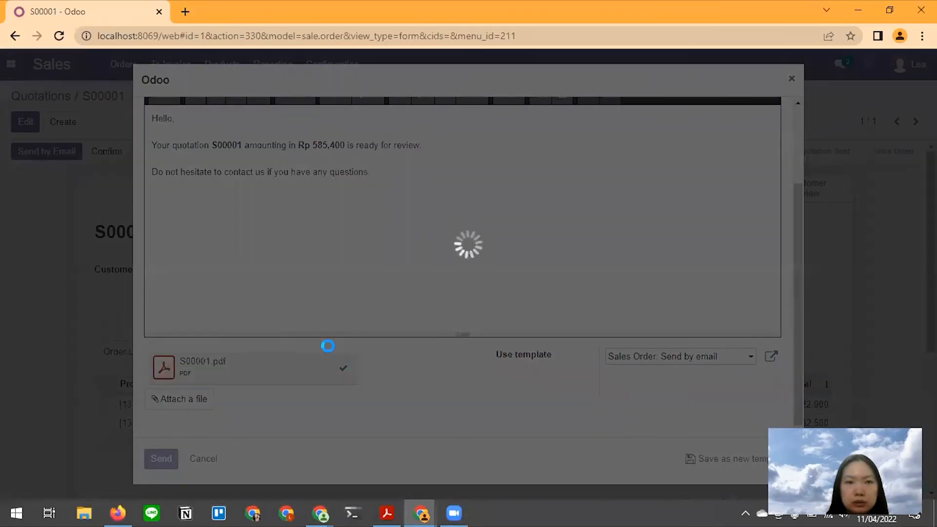
key("alt+Tab")
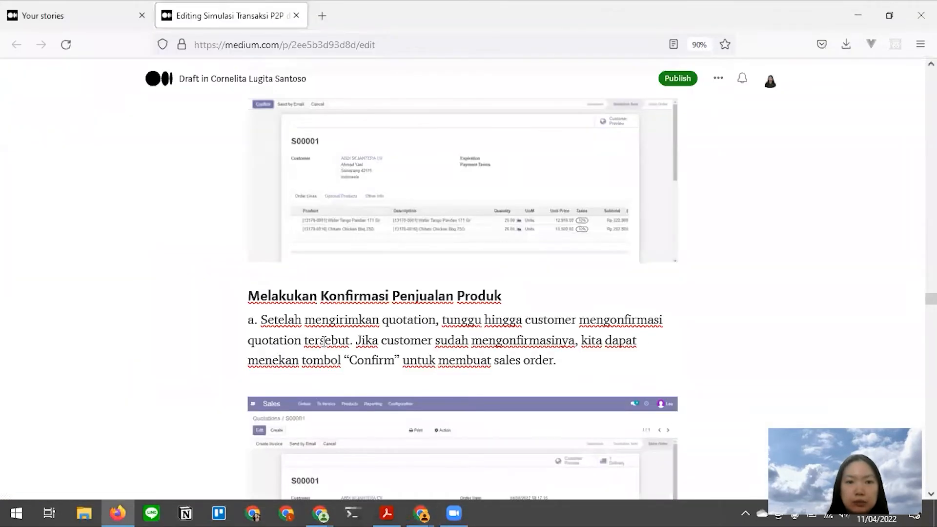
- Confirm quotation S00001 as a sales order, creating one delivery
scroll(323, 342, "down", 1)
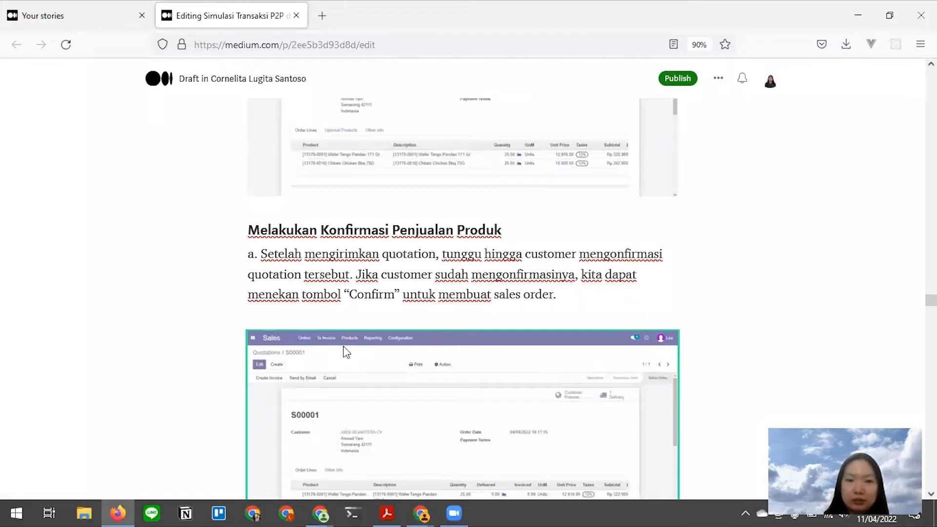
key("alt+Tab")
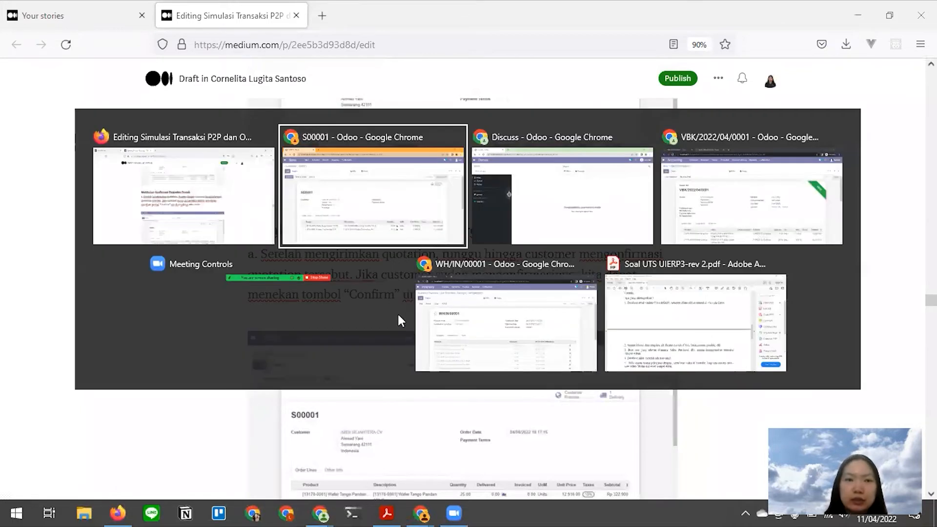
scroll(468, 260, "down", 2)
scroll(469, 260, "up", 2)
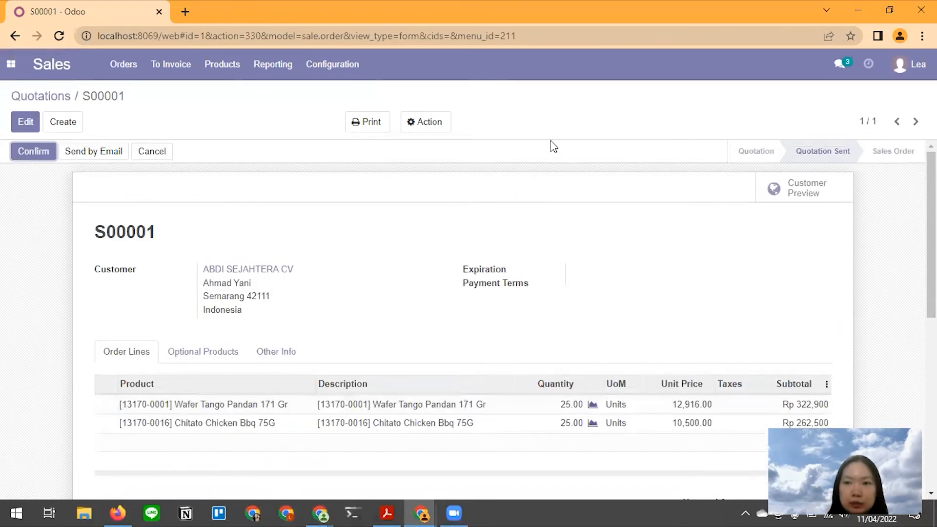
left_click(30, 155)
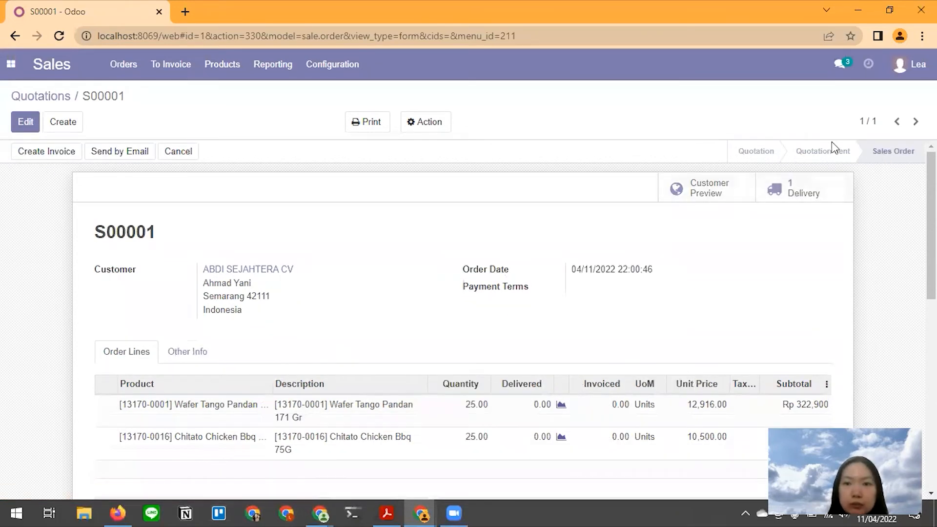
- Bring up the warehouse user's Odoo window after reading the tutorial draft
key("alt+Tab")
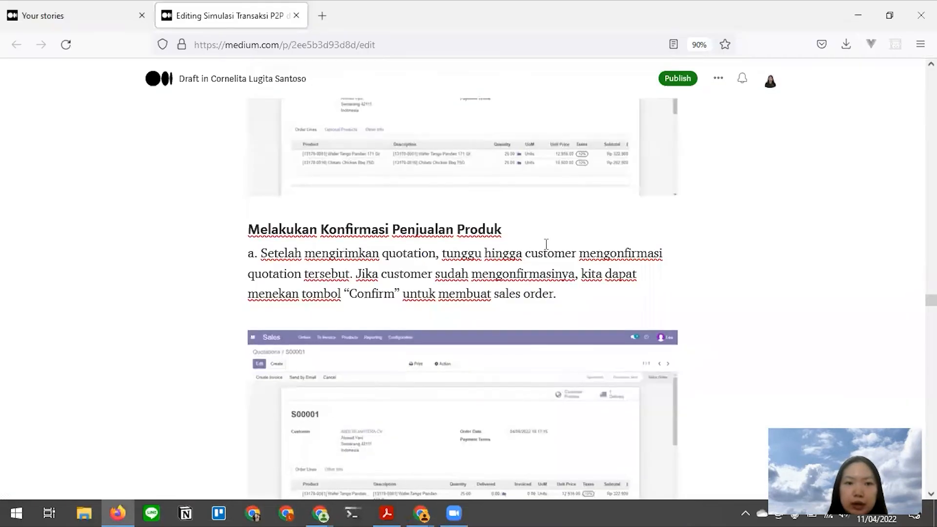
scroll(547, 244, "down", 6)
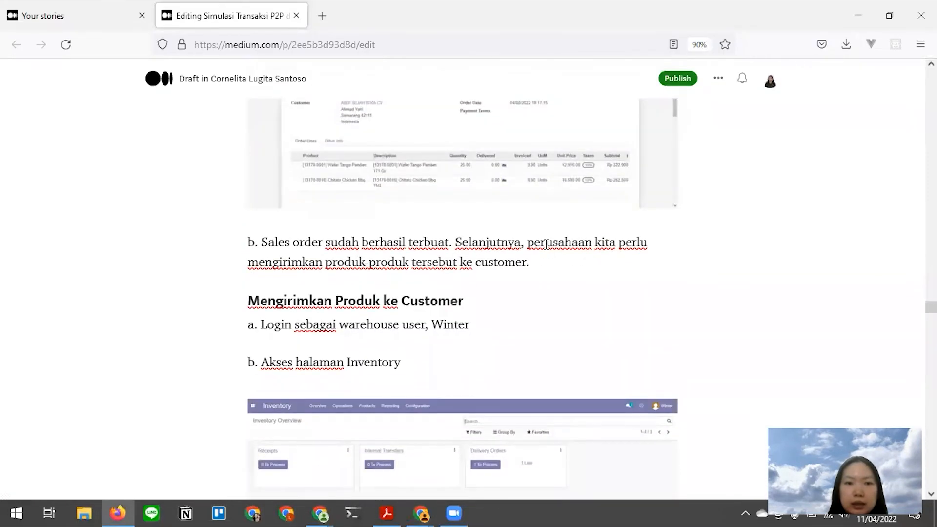
scroll(547, 244, "down", 1)
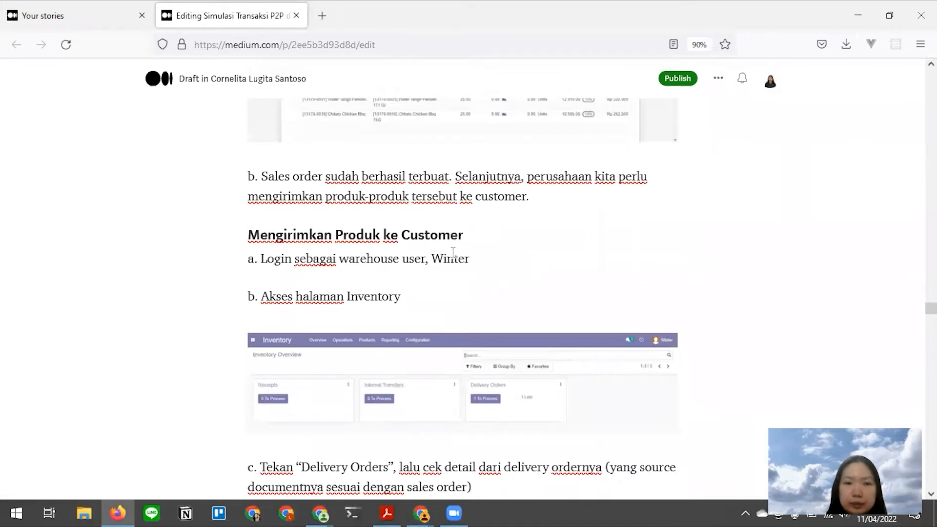
key("alt+Tab")
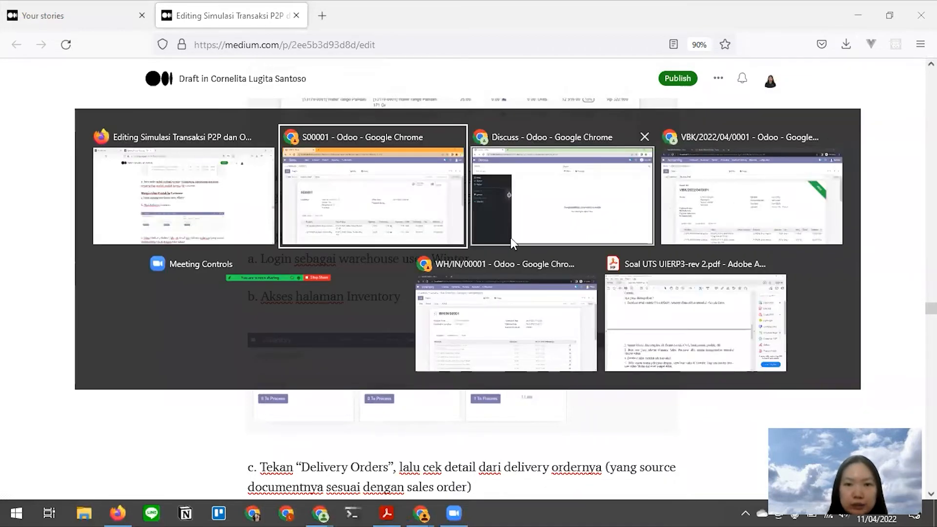
left_click(478, 309)
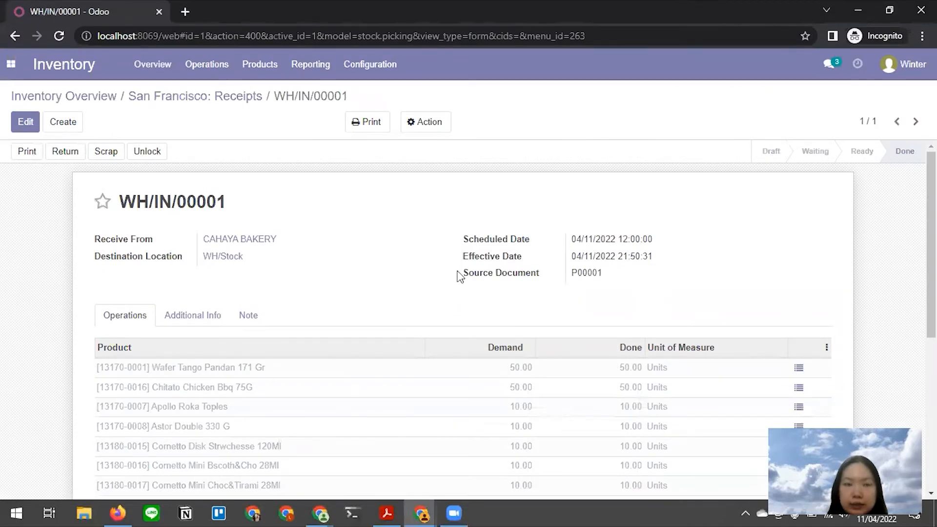
key("alt+Tab")
scroll(436, 359, "down", 1)
scroll(433, 353, "down", 2)
key("alt+Tab")
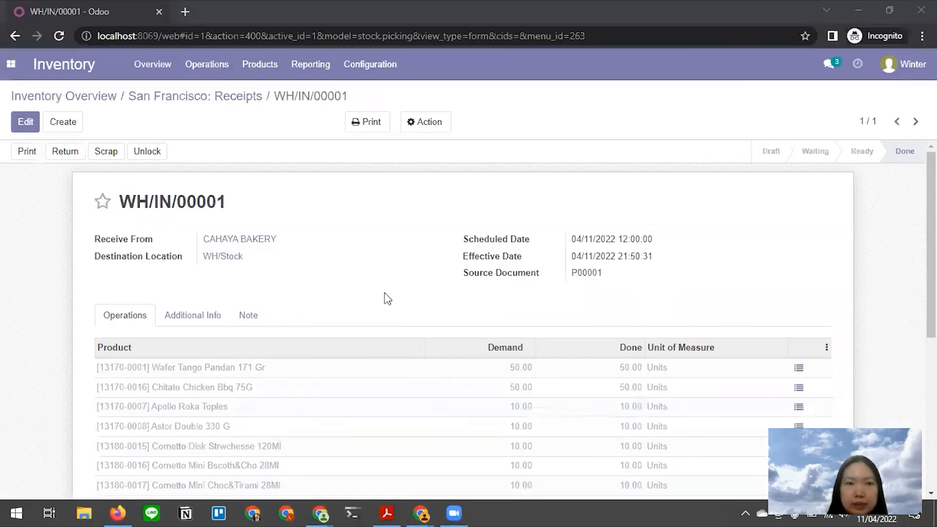
- Open delivery WH/OUT/00001 from Inventory Overview's Delivery Orders list, checking the draft's step d
left_click(75, 70)
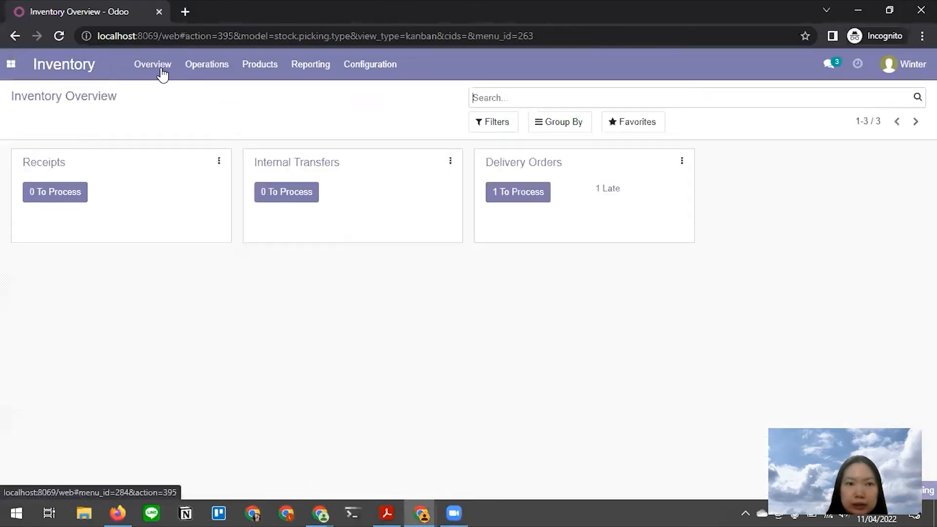
left_click(534, 166)
key("alt+Tab")
key("alt+Tab")
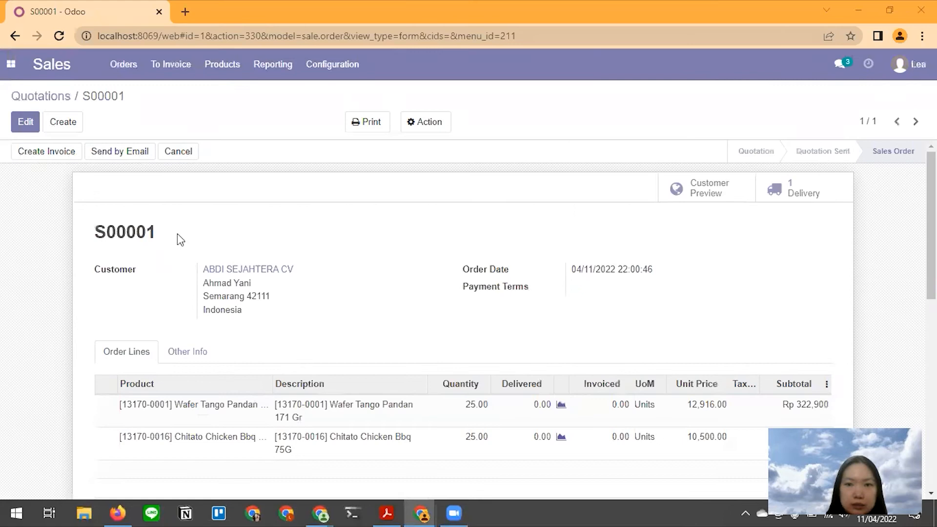
key("alt+Tab")
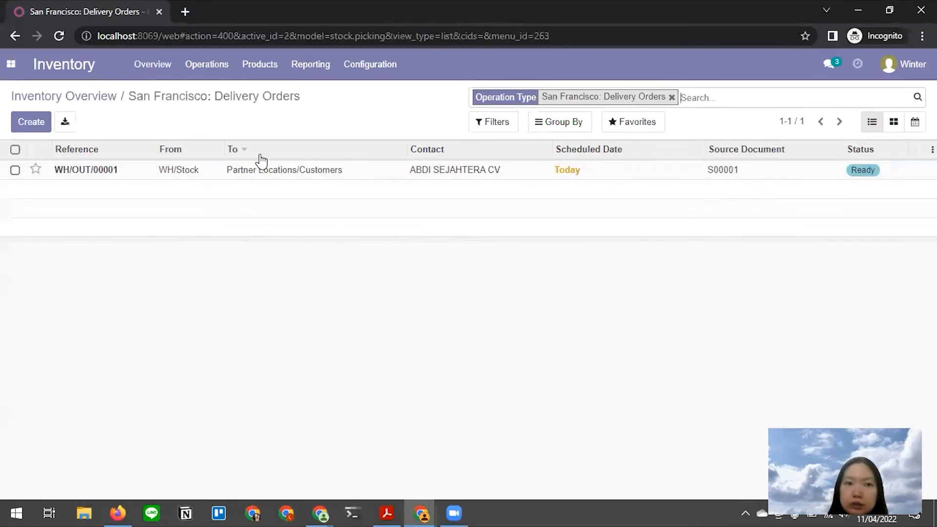
left_click(106, 171)
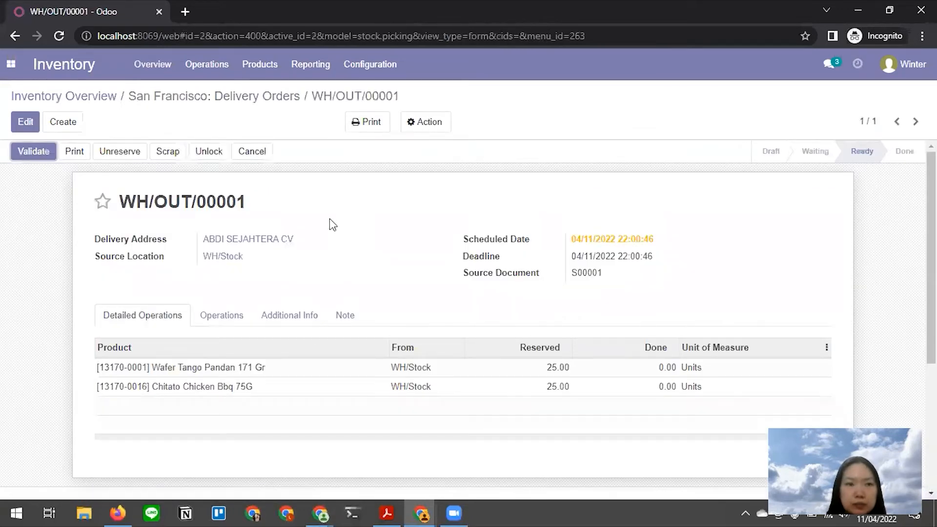
key("alt+Tab")
key("Tab")
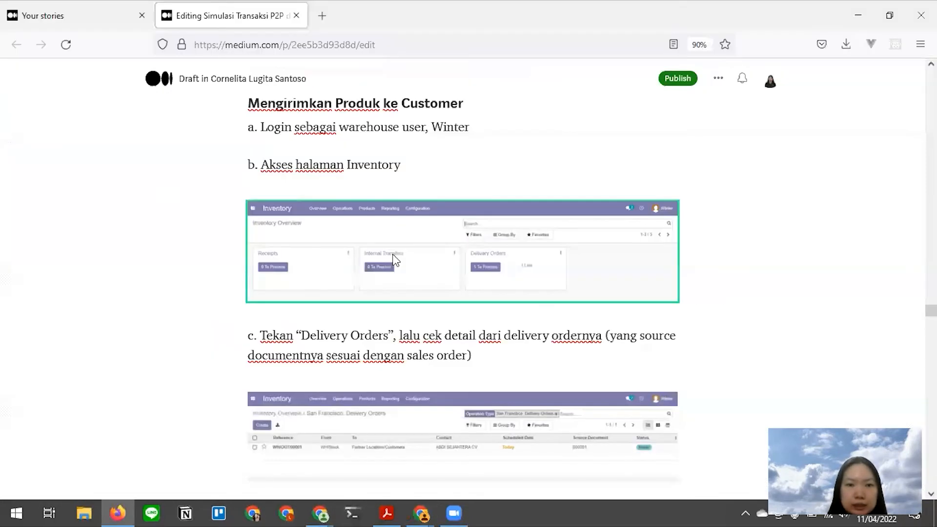
scroll(394, 256, "down", 2)
scroll(395, 255, "up", 3)
scroll(394, 254, "down", 8)
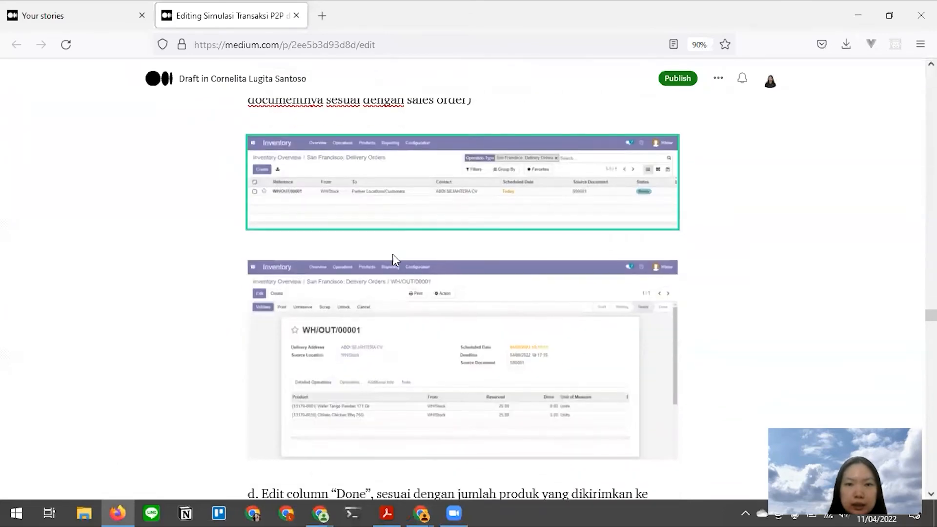
scroll(395, 260, "down", 1)
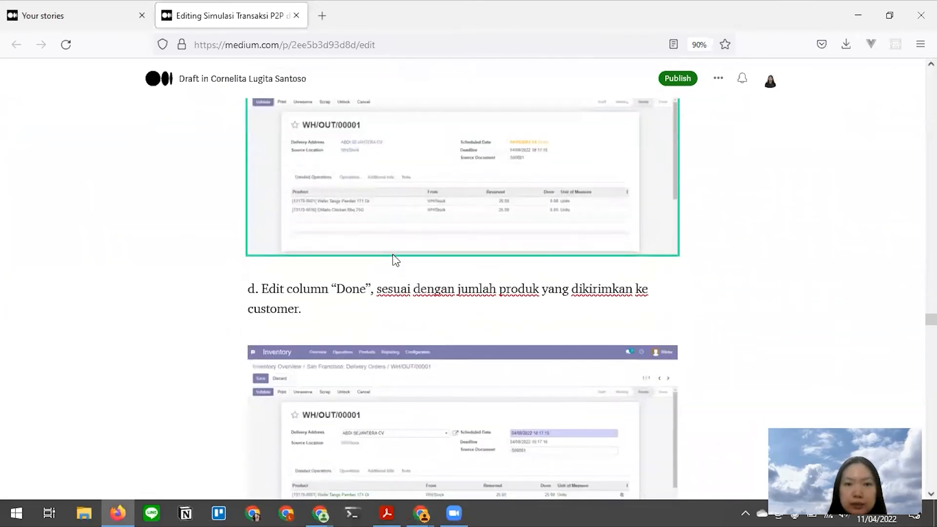
key("alt+Tab")
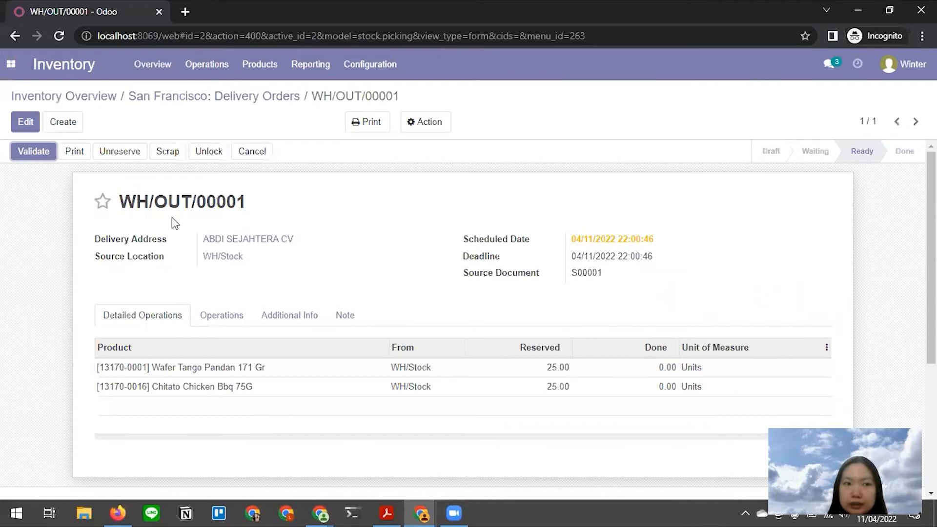
- Enter 25 done units for Wafer Tango Pandan and Chitato Chicken Bbq, then save
left_click(28, 123)
left_click(652, 376)
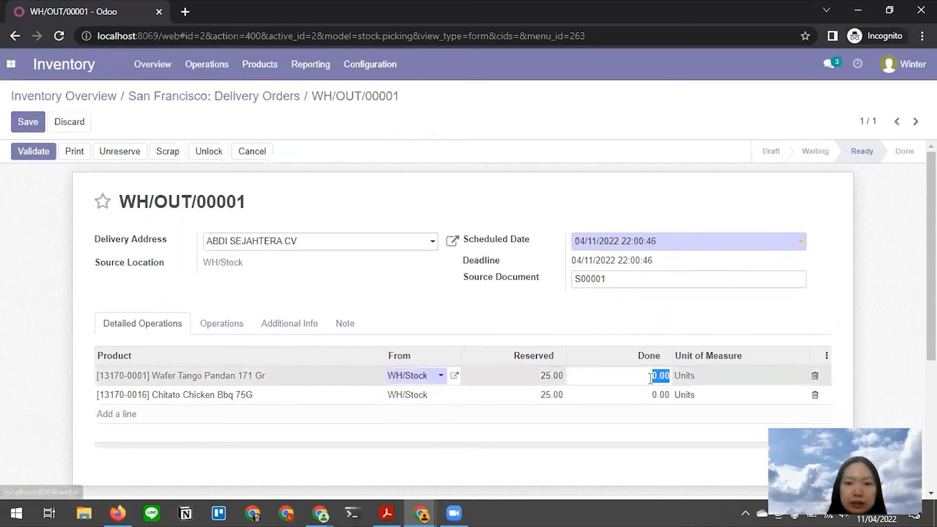
type("25")
left_click(651, 395)
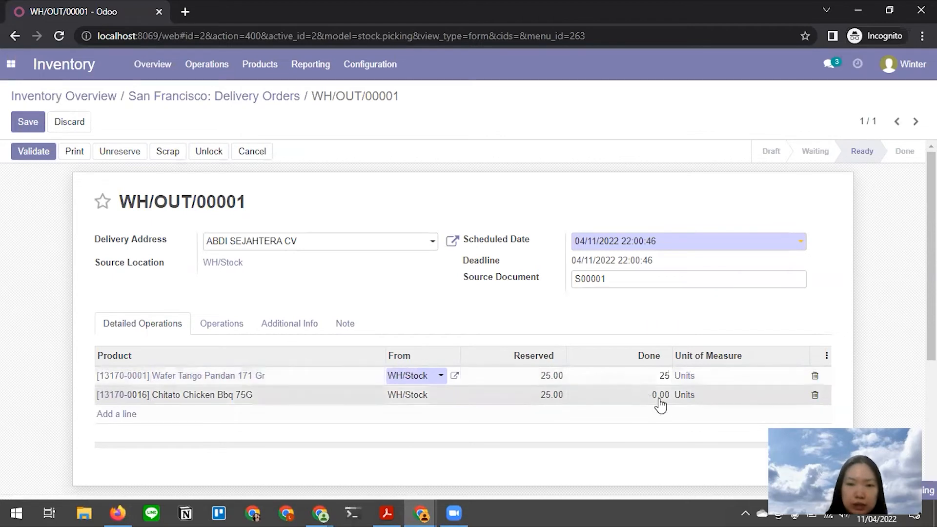
left_click(650, 397)
type("2")
left_click(549, 311)
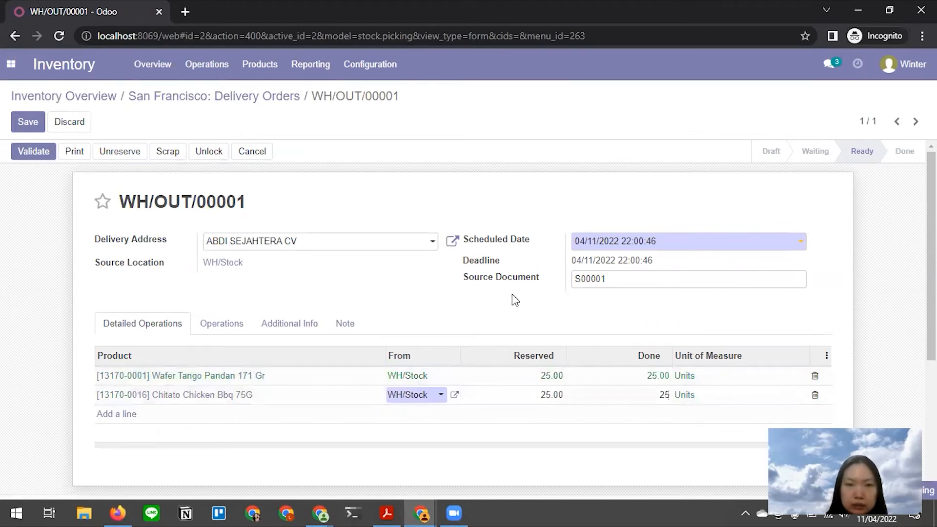
left_click(22, 126)
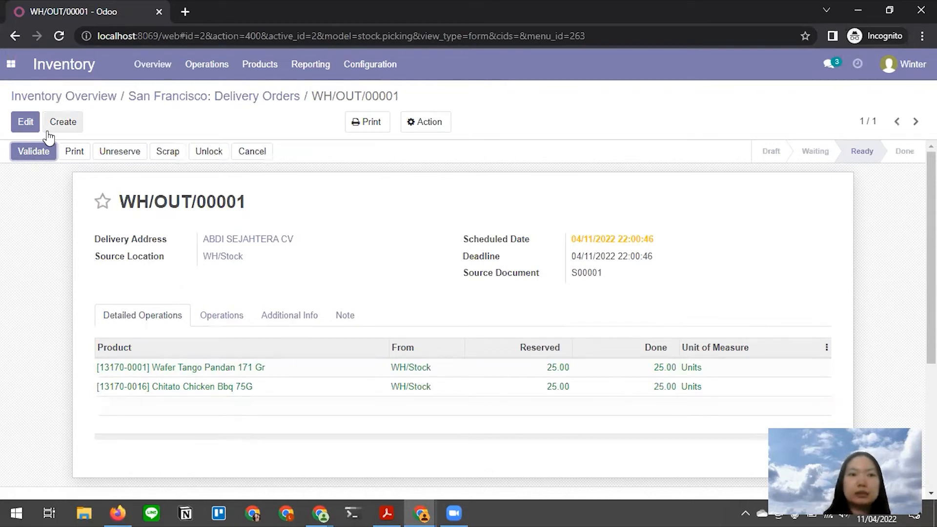
- Validate WH/OUT/00001 and confirm the SMS dialog so the delivery is Done
left_click(22, 147)
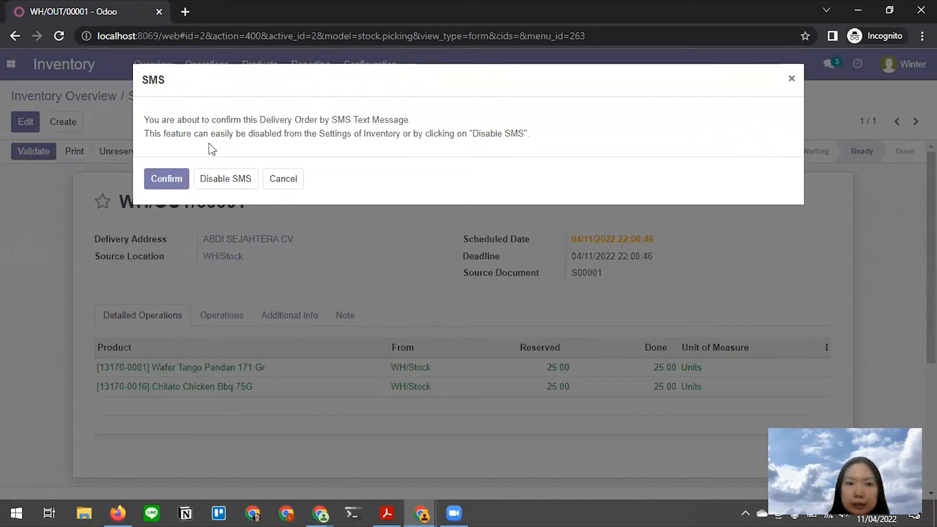
left_click(162, 180)
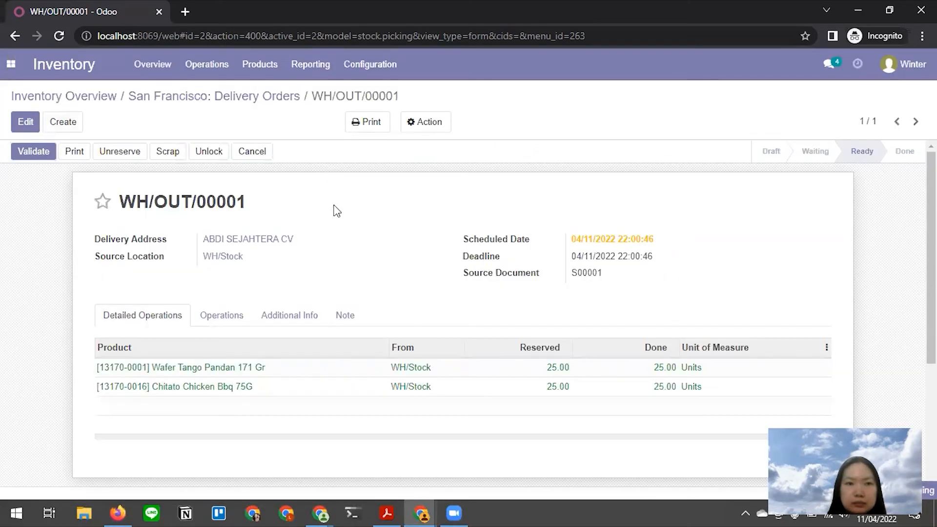
key("alt")
key("alt+Tab")
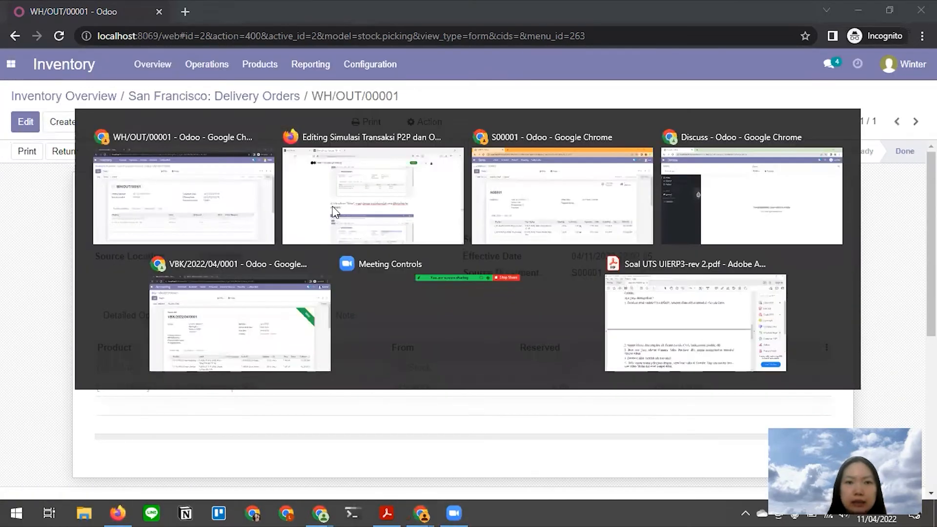
- Read the draft's Membuat Invoice section, then return to the S00001 sales order window
scroll(336, 213, "down", 8)
scroll(335, 213, "down", 12)
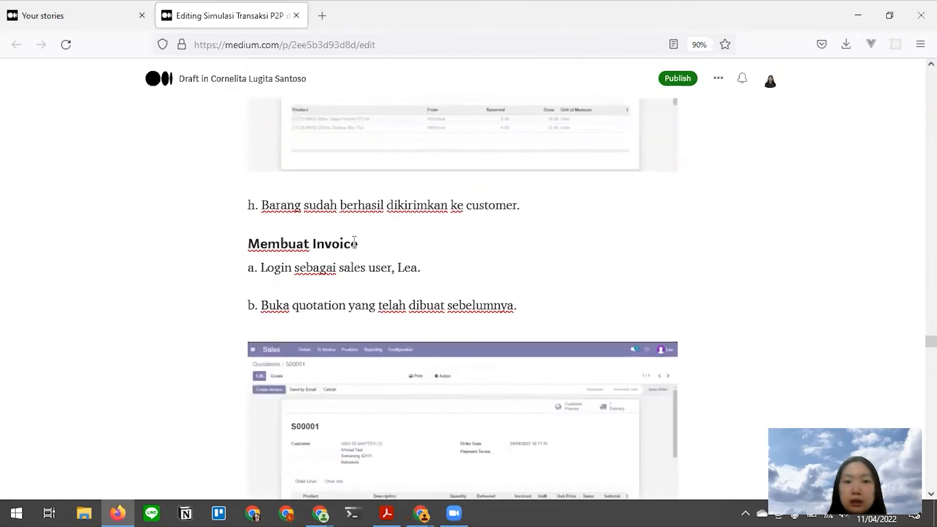
left_click_drag(359, 250, 256, 250)
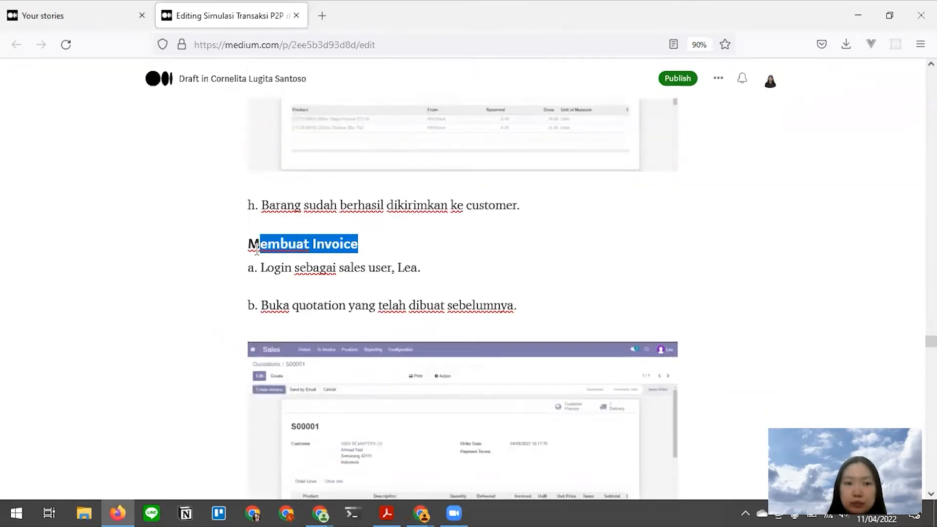
left_click(320, 266)
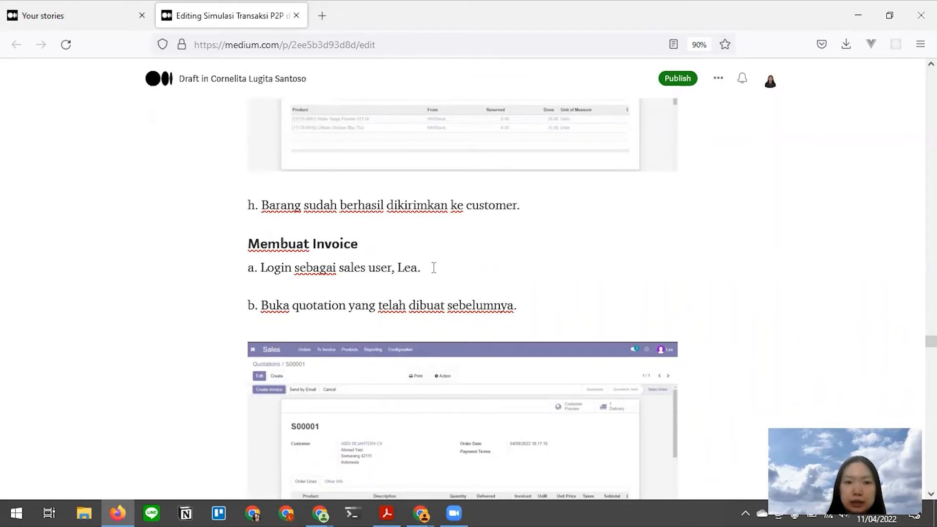
scroll(463, 276, "down", 1)
key("alt+Tab")
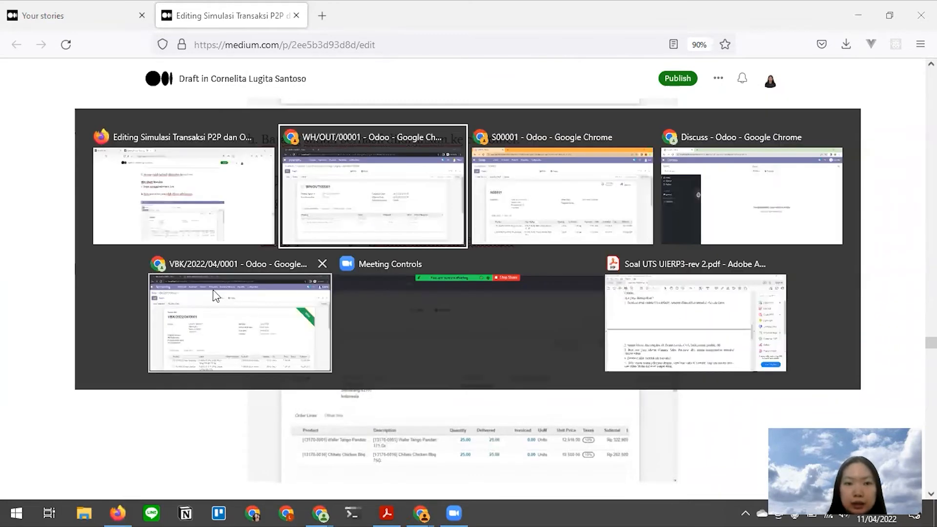
left_click(565, 207)
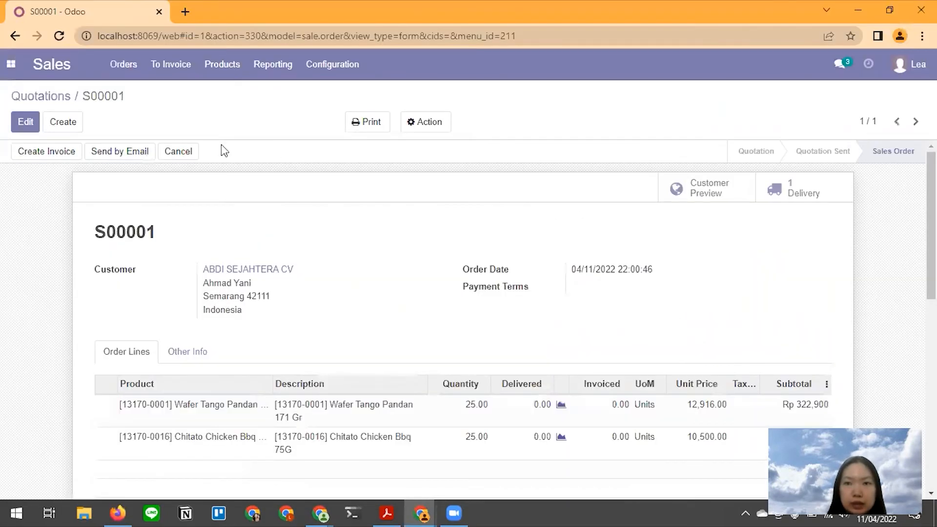
- Reload S00001 and create a regular invoice, which fails with a missing sale journal error
left_click(59, 36)
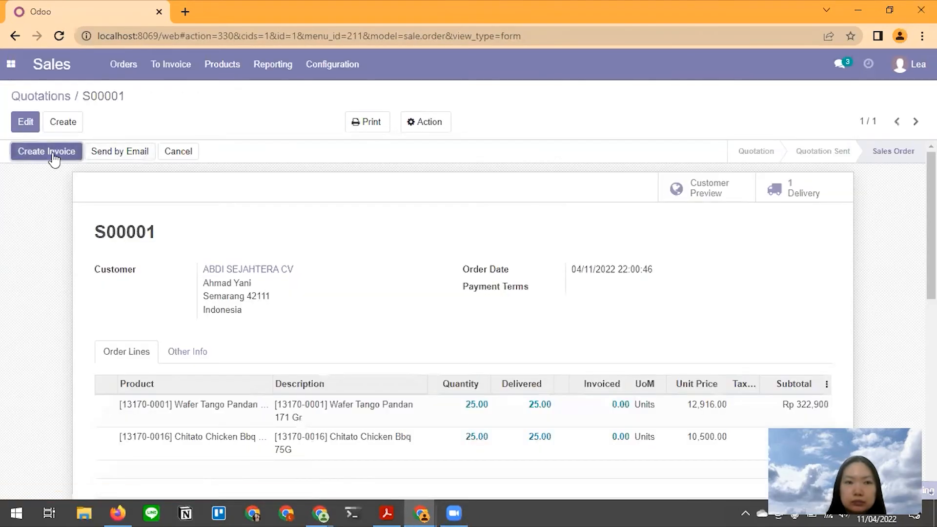
left_click(52, 154)
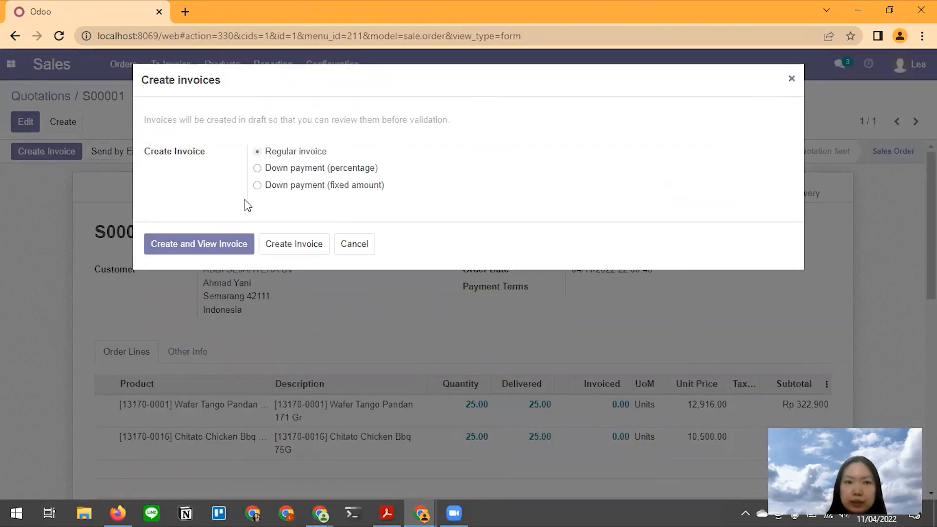
left_click(193, 250)
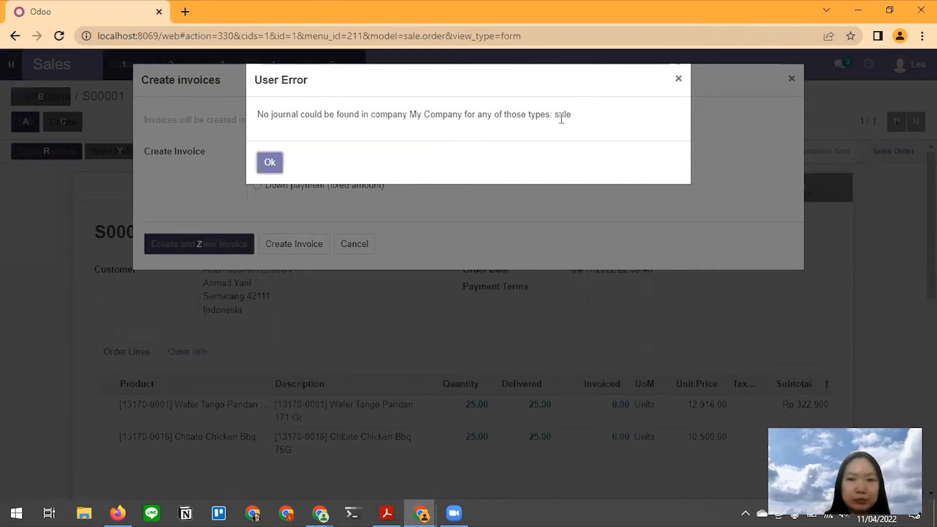
key("alt+Tab")
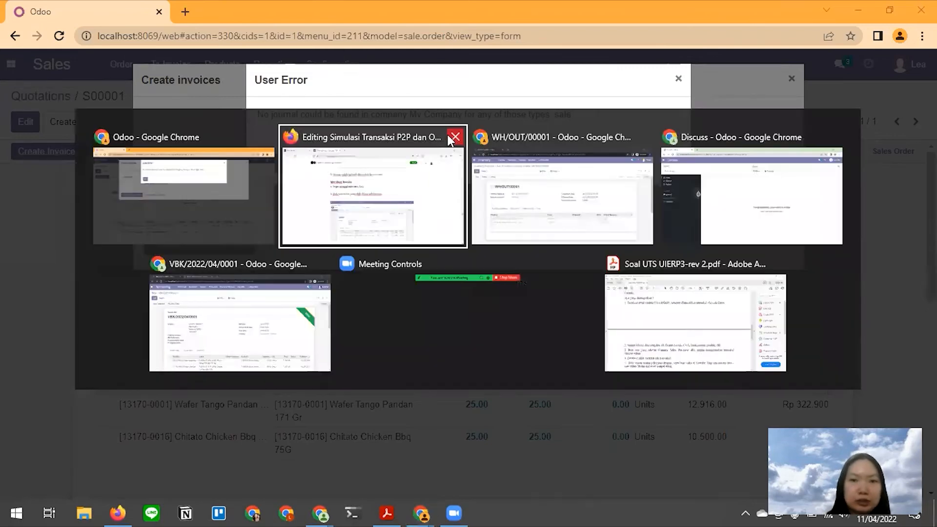
- Find the draft's Customer Invoices - Penjualan Makanan journal example, then switch to the Discuss window
left_click(404, 216)
scroll(429, 350, "down", 15)
scroll(428, 350, "down", 20)
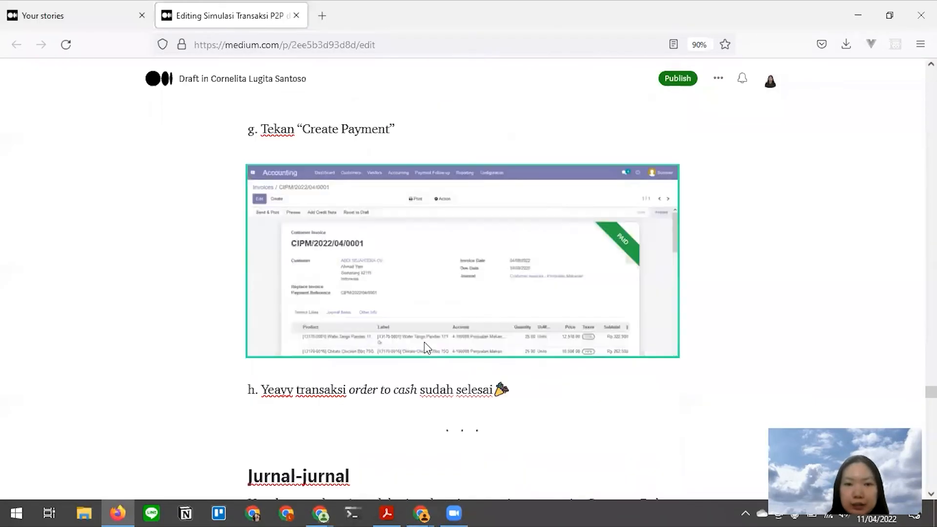
scroll(424, 348, "down", 20)
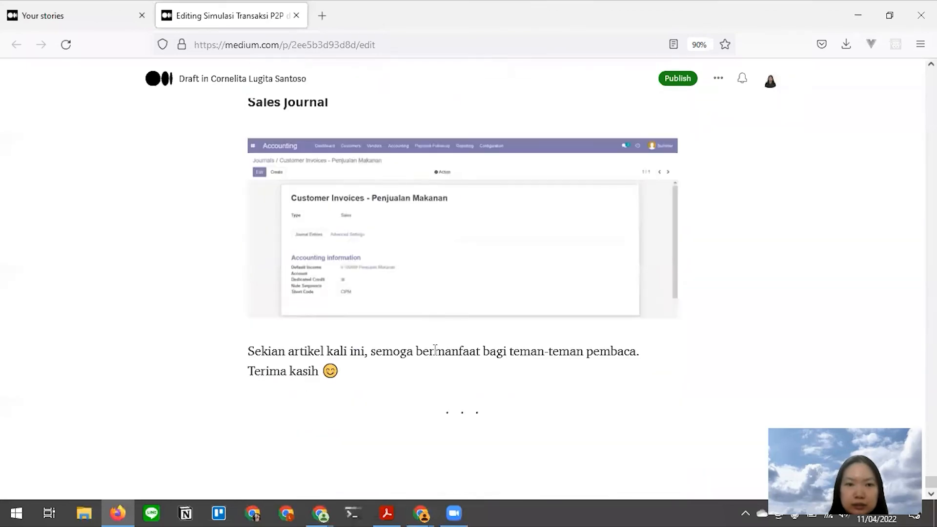
scroll(435, 351, "up", 6)
scroll(436, 355, "down", 4)
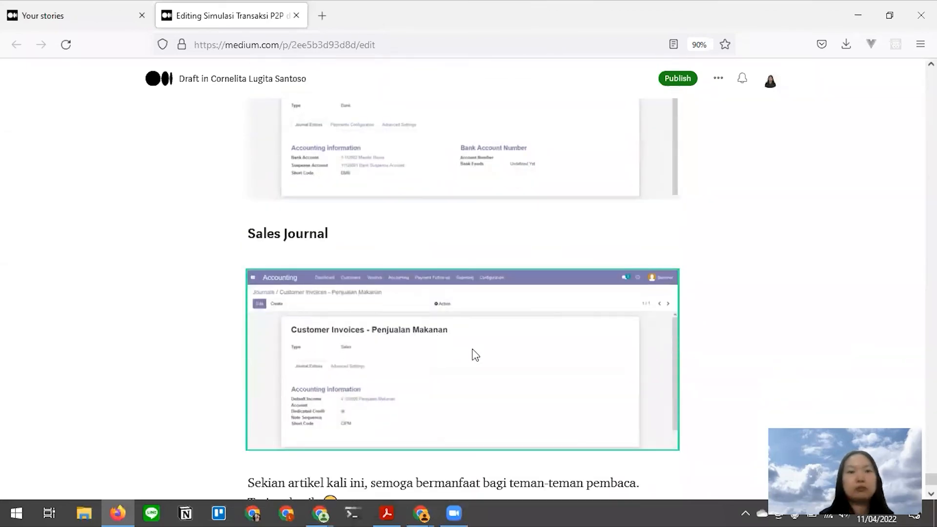
key("alt+Tab")
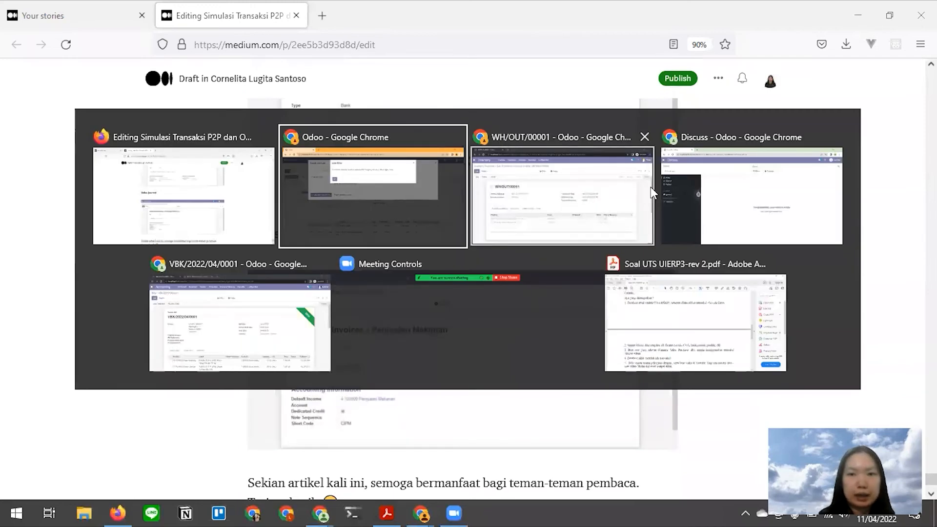
left_click(619, 186)
key("alt+Tab")
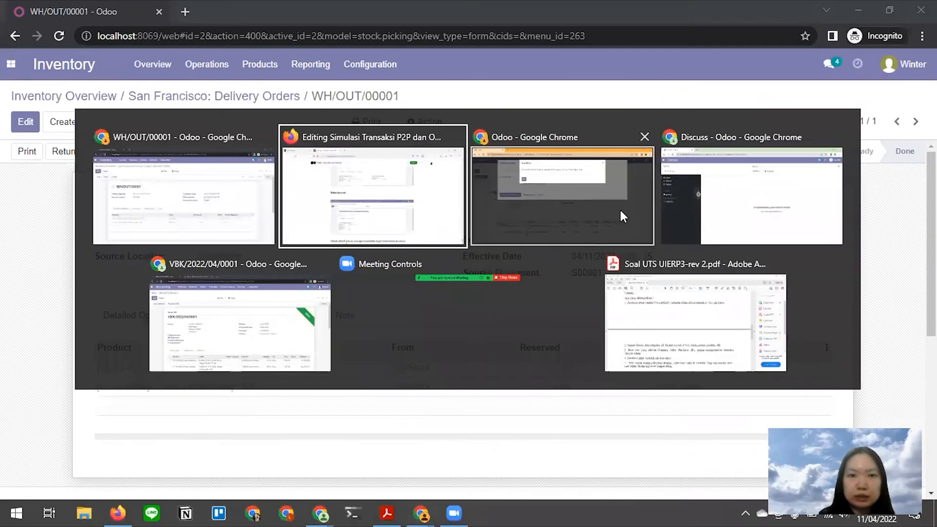
left_click(716, 224)
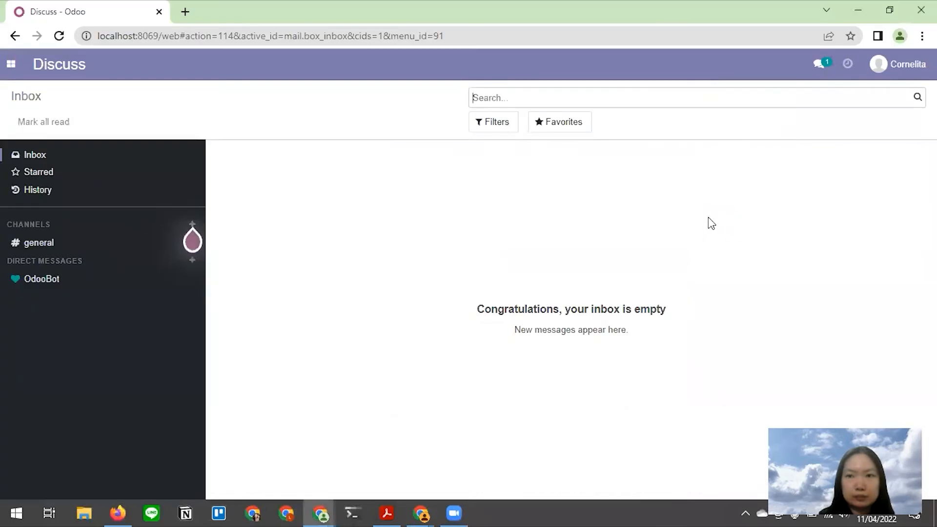
- Go from the Bank - Mandiri Bisnis journal to the Journals list and start a new journal
key("alt+Tab")
left_click(254, 314)
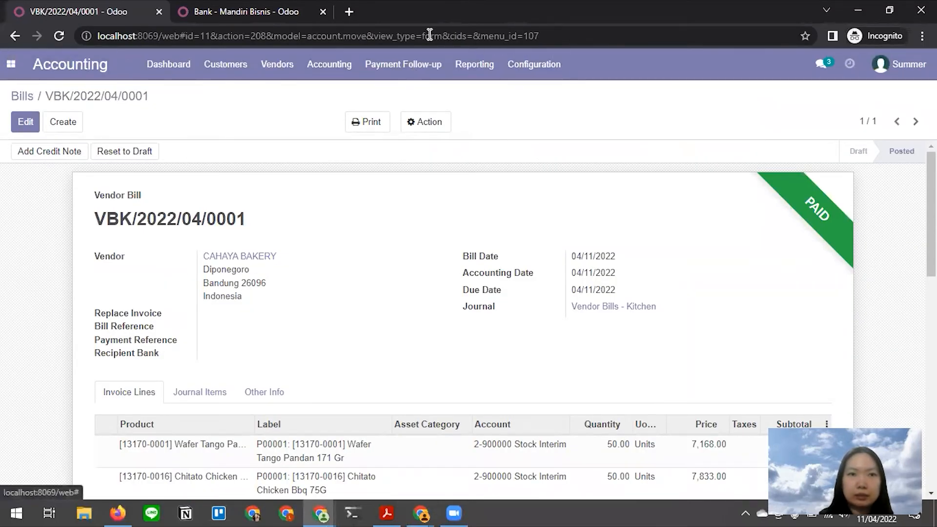
key("alt+Tab")
left_click(248, 15)
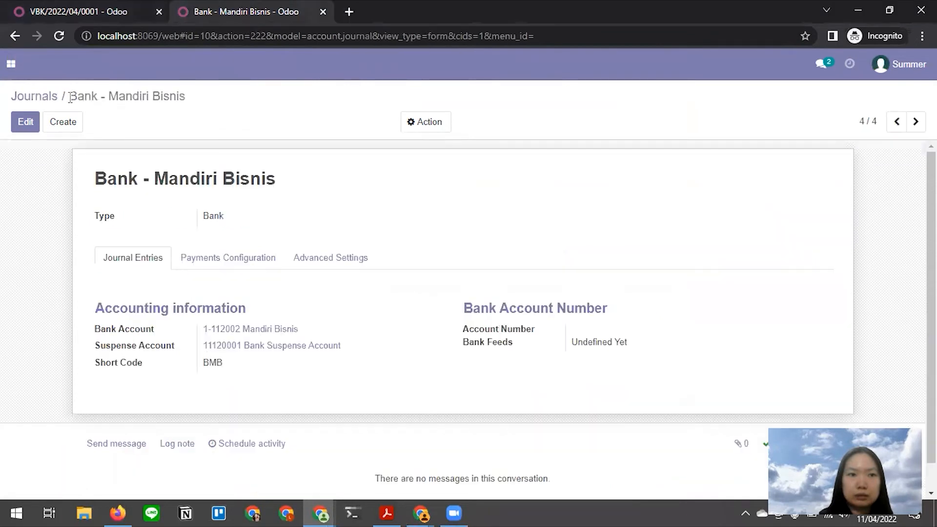
left_click(39, 99)
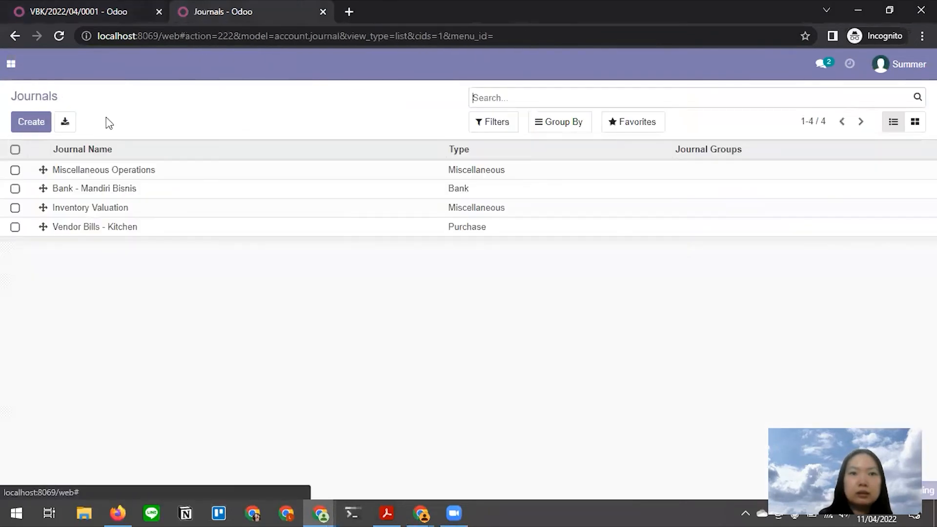
left_click(31, 121)
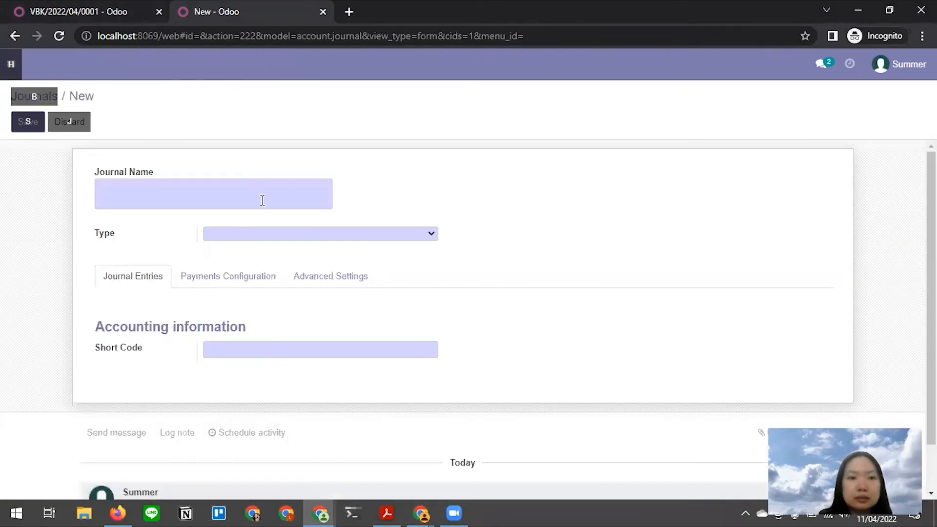
- Name the journal after the draft's Customer Invoices - Penjualan Makanan sales journal example
key("alt+Tab")
key("alt+Tab")
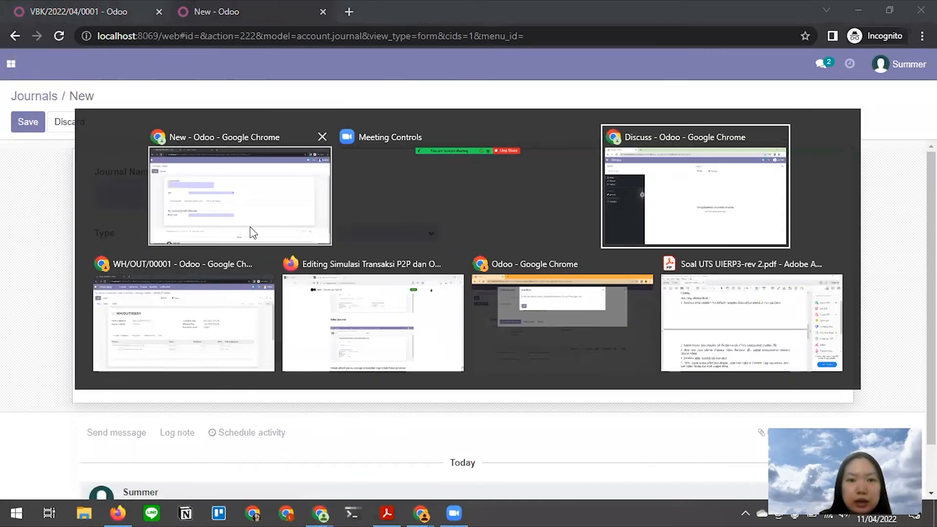
left_click(352, 311)
left_click(354, 317)
scroll(356, 317, "down", 1)
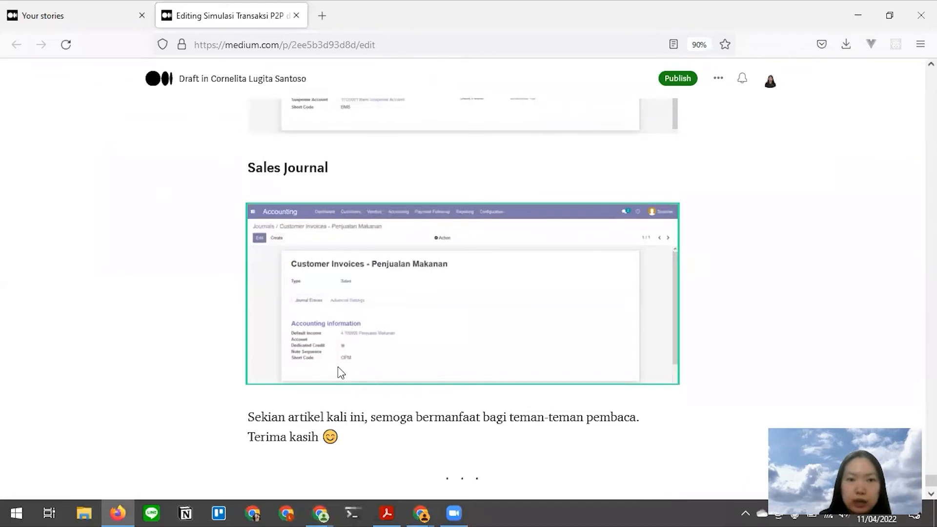
key("alt+Tab")
type("Custom")
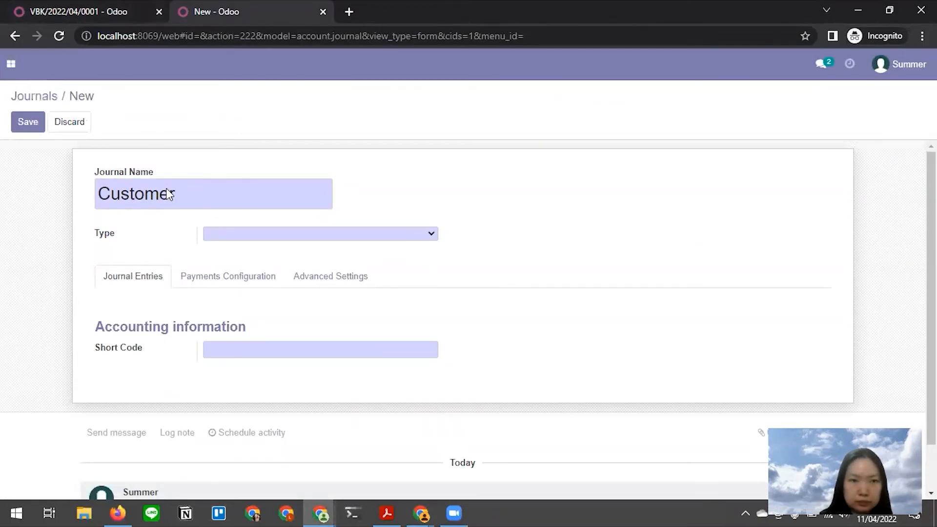
key("alt+Tab")
key("alt+Tab")
type("IN")
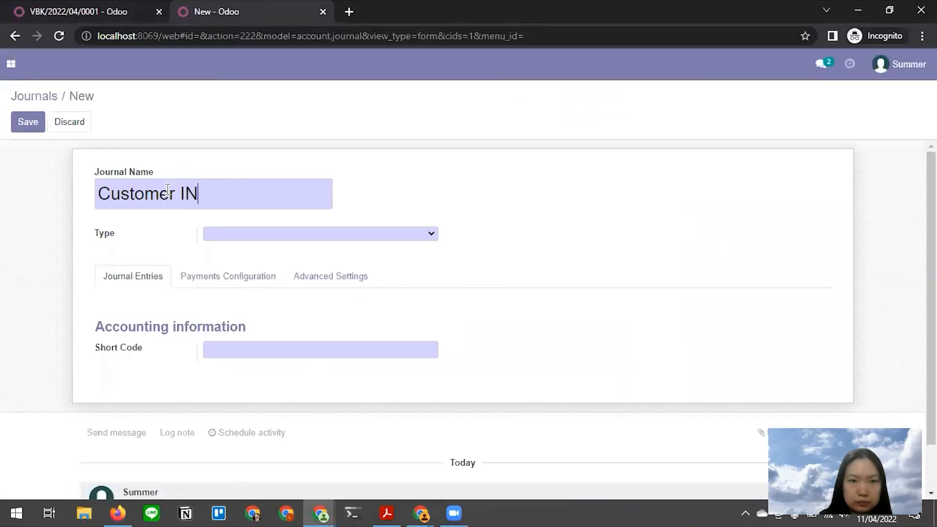
type("nvoice")
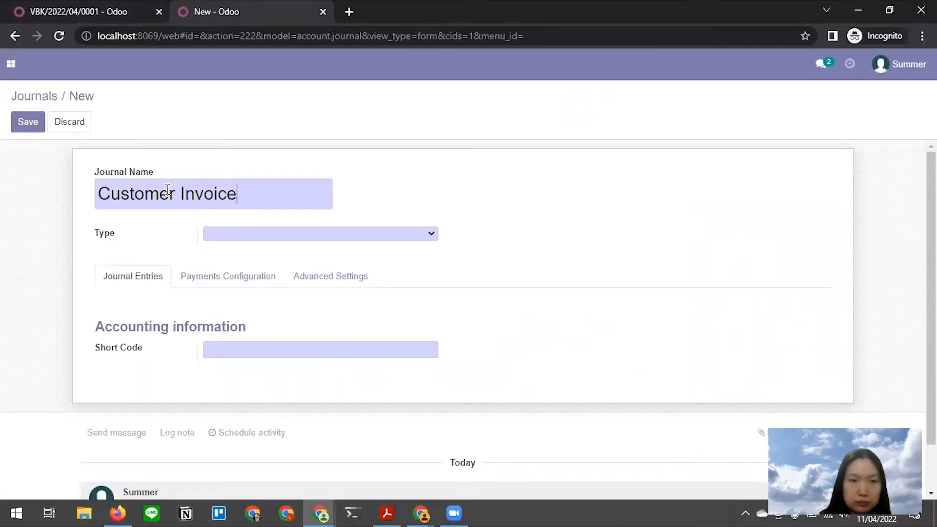
type("s - Penjualan")
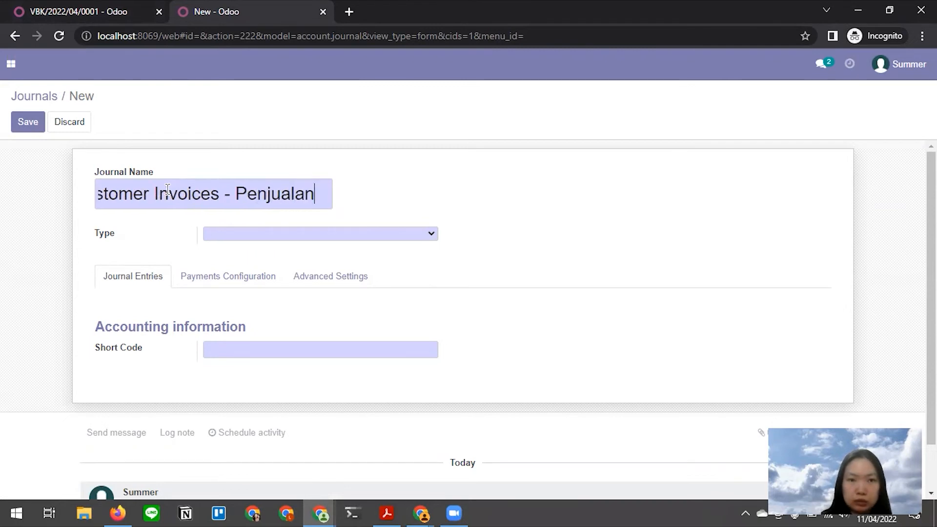
type(" Makana")
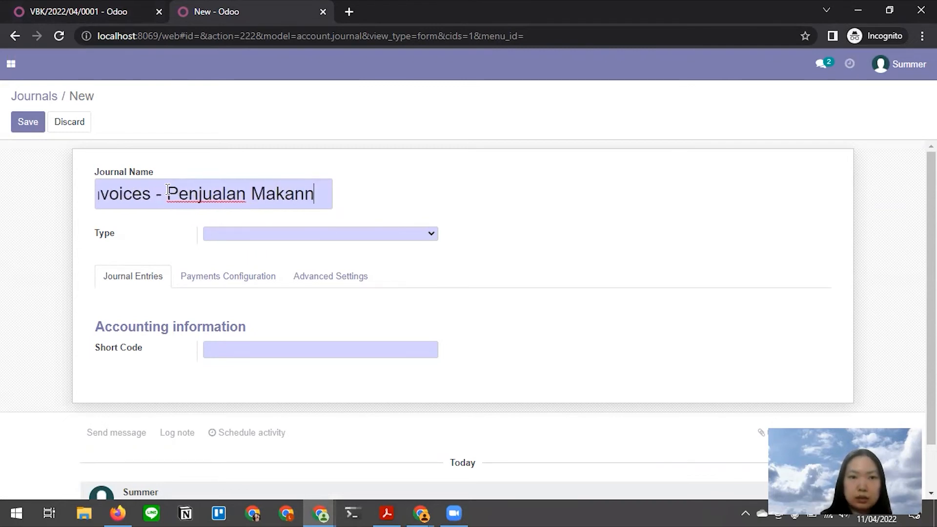
type("n")
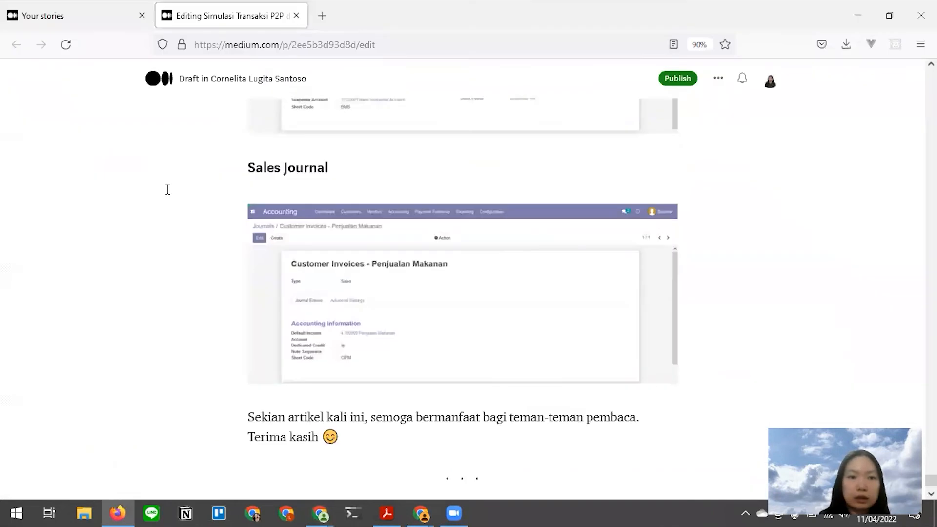
left_click(292, 235)
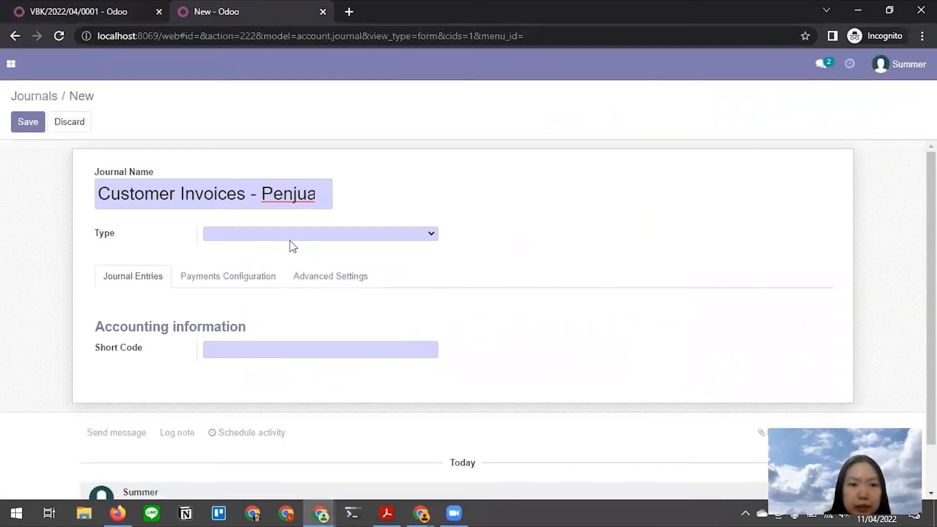
- Save a Sales-type journal with income account 4-100008 Penjualan Makanan and short code CIPM
left_click(287, 235)
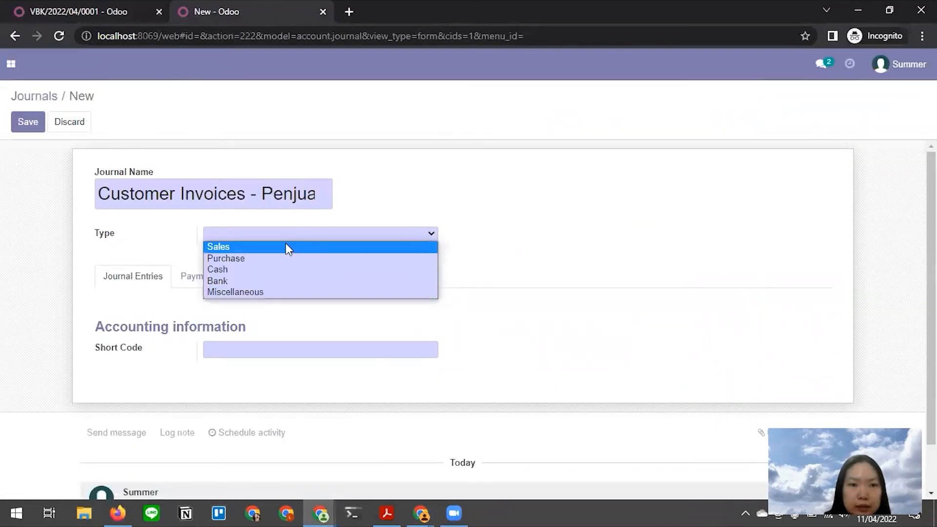
left_click(286, 247)
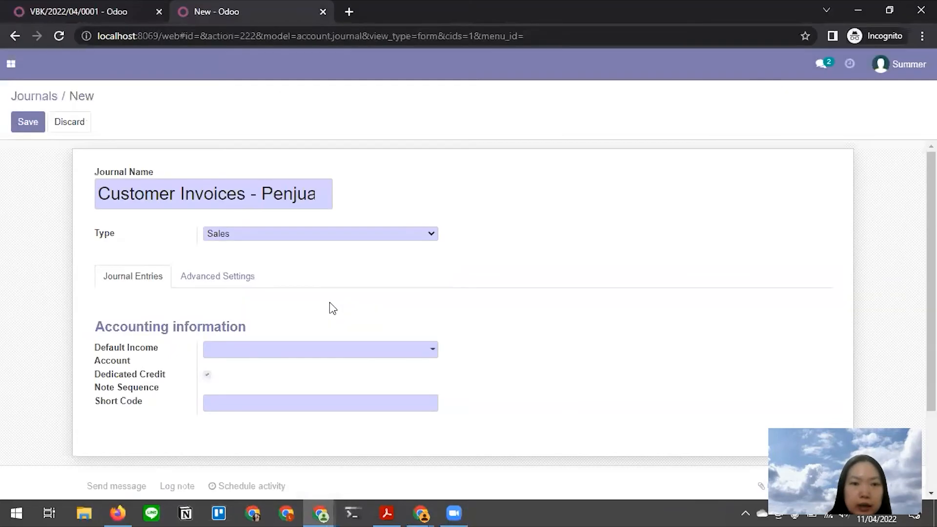
left_click(278, 350)
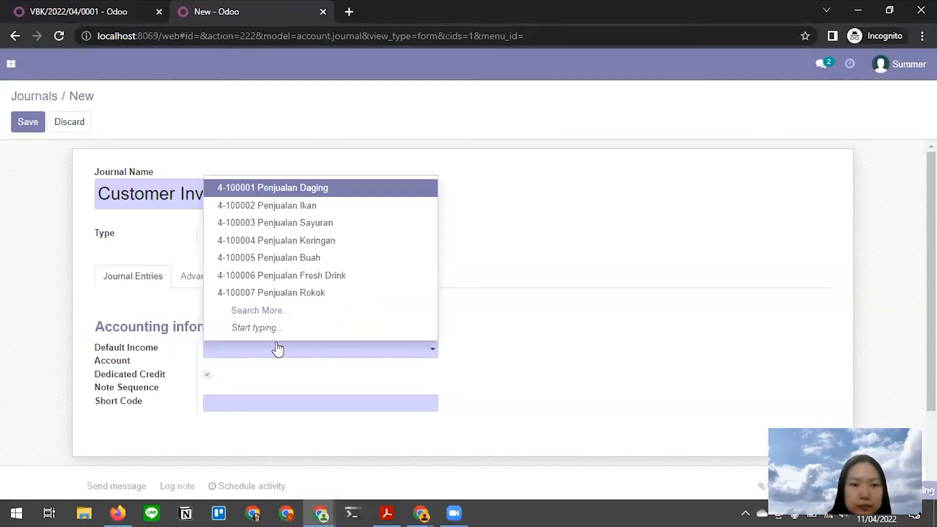
type("penjualan")
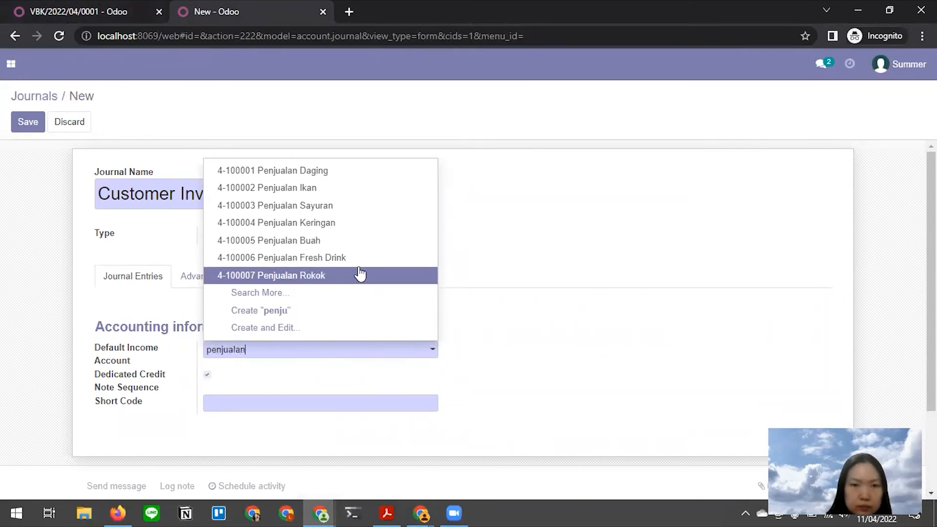
type(" maka")
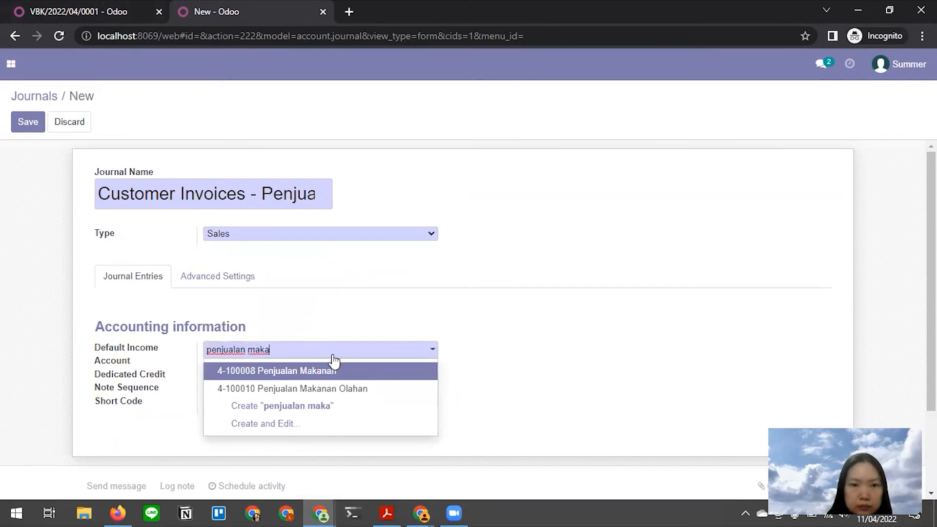
left_click(337, 372)
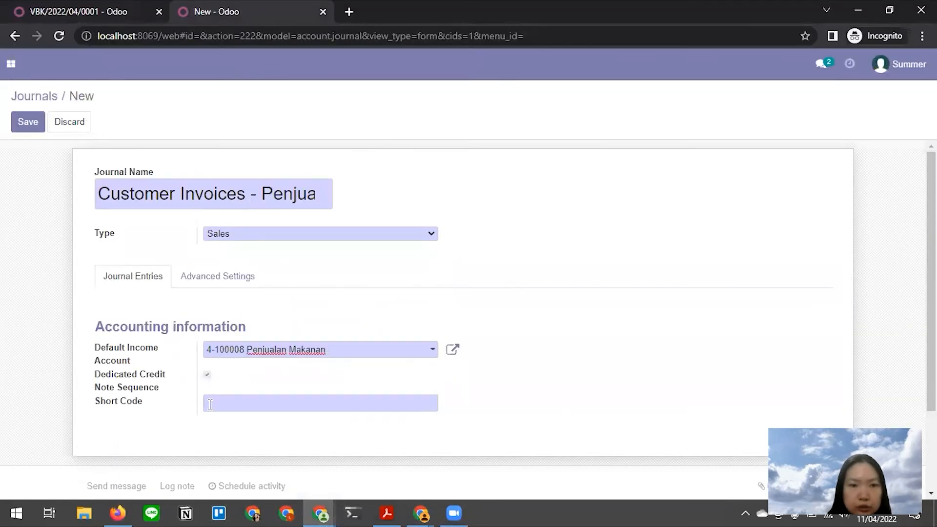
left_click(211, 405)
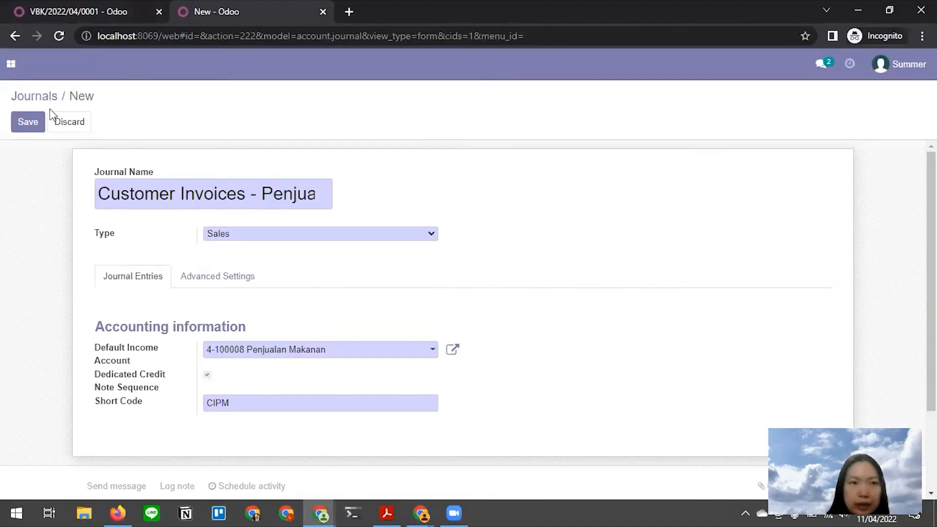
left_click(34, 123)
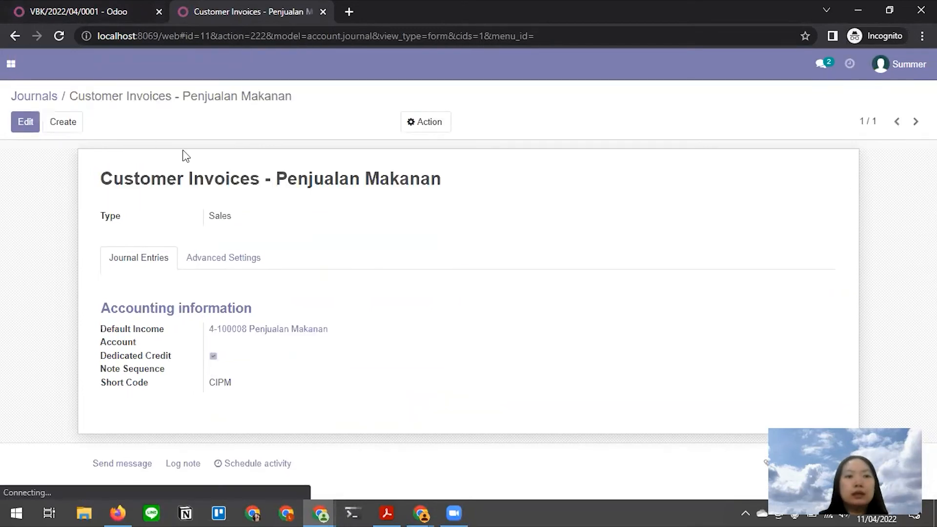
key("alt+Tab")
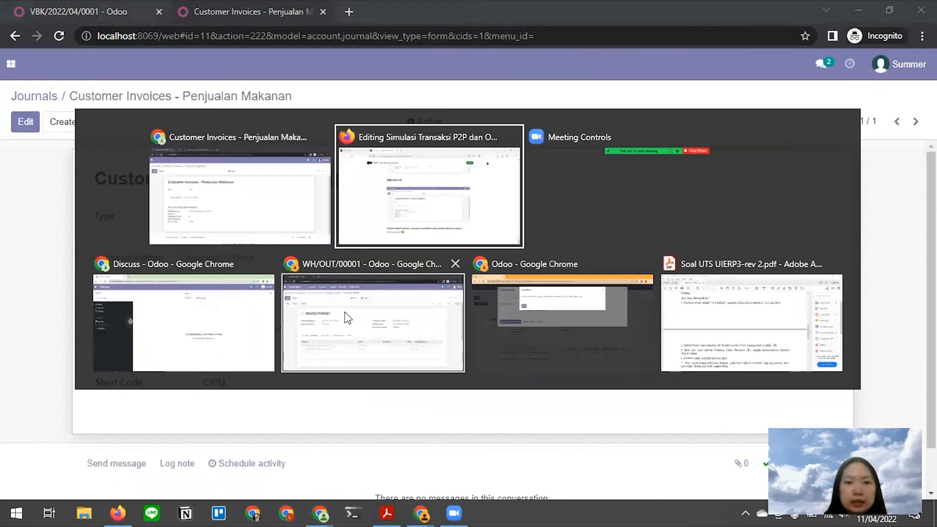
- Dismiss the User Error on S00001, create its regular invoice, and return to the Medium draft
left_click(361, 337)
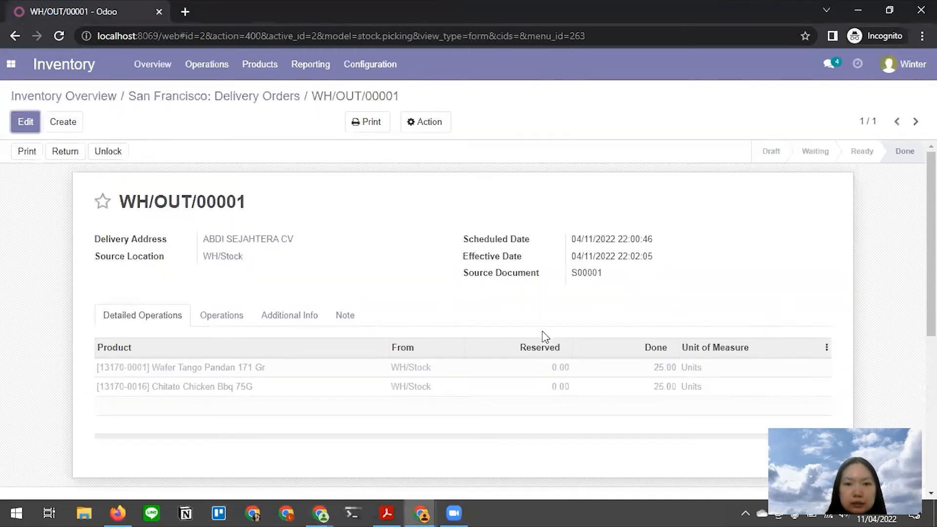
key("alt+Tab")
left_click(481, 324)
left_click(266, 163)
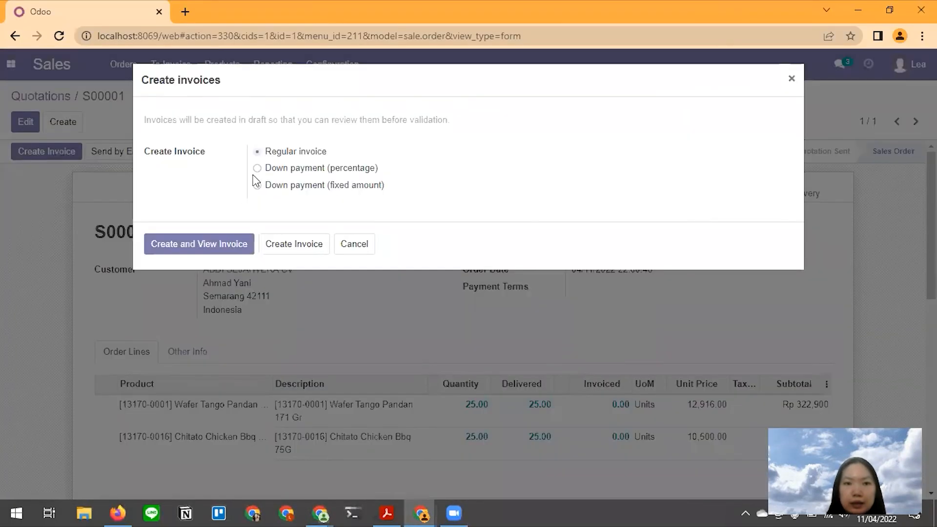
left_click(185, 246)
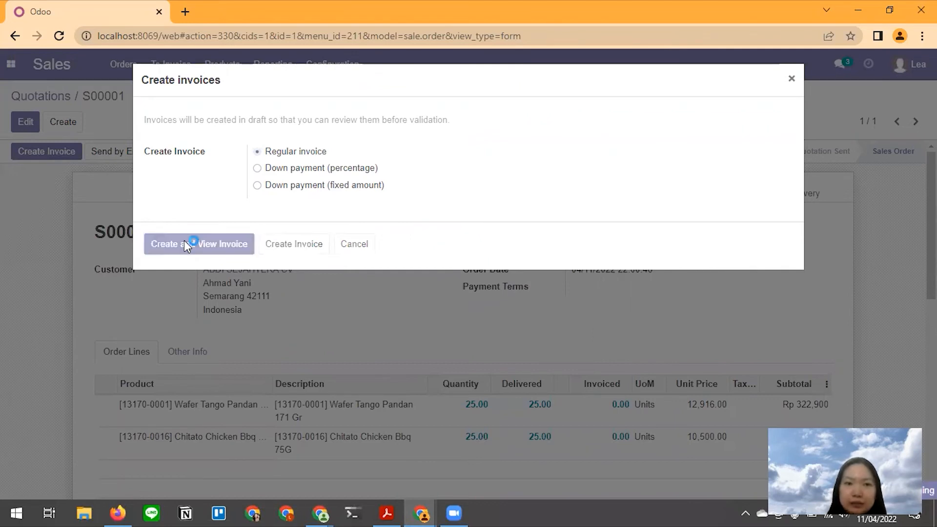
key("alt+Tab")
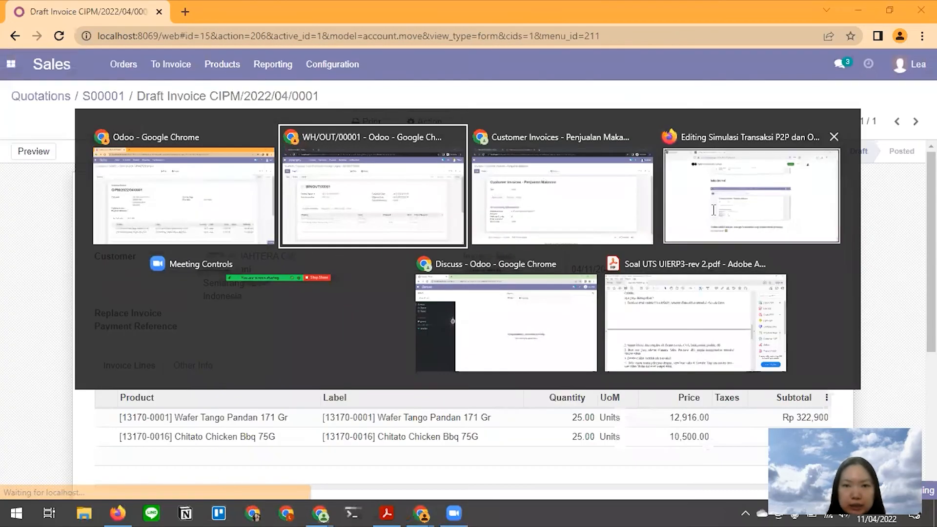
left_click(681, 227)
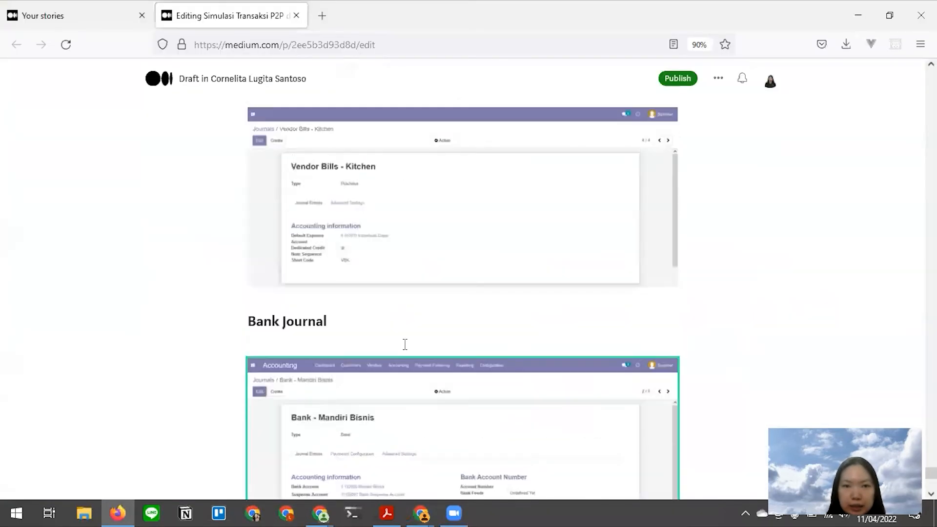
- Scroll the Medium draft's invoicing steps down to the Menerima Pembayaran heading
scroll(382, 296, "up", 20)
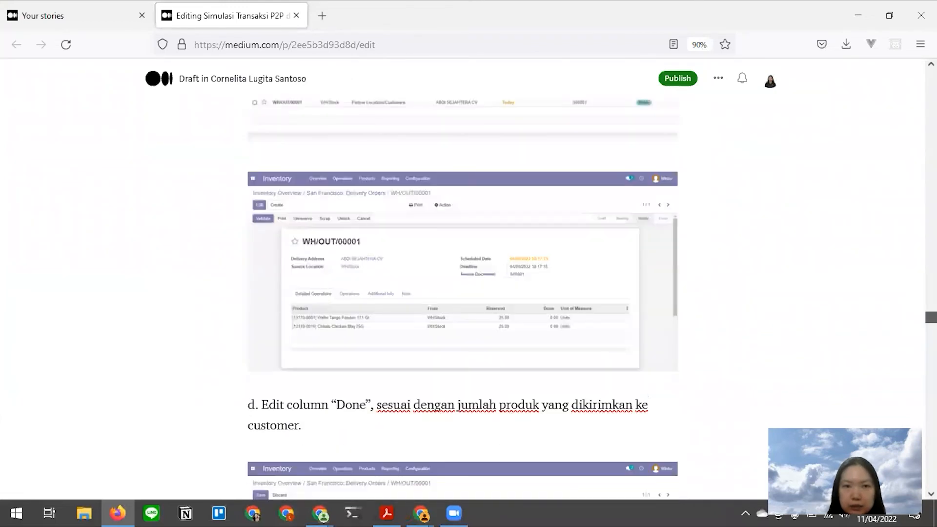
left_click(382, 296)
scroll(379, 296, "down", 20)
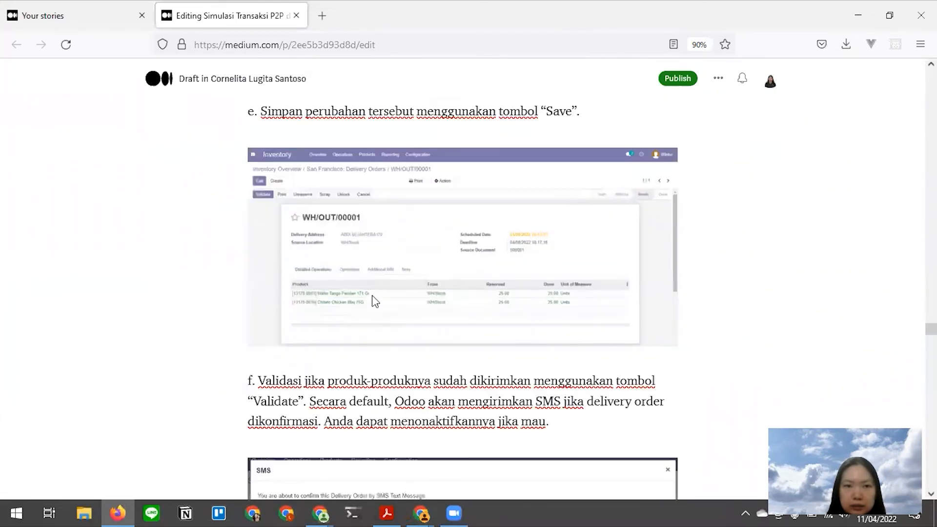
scroll(374, 300, "down", 10)
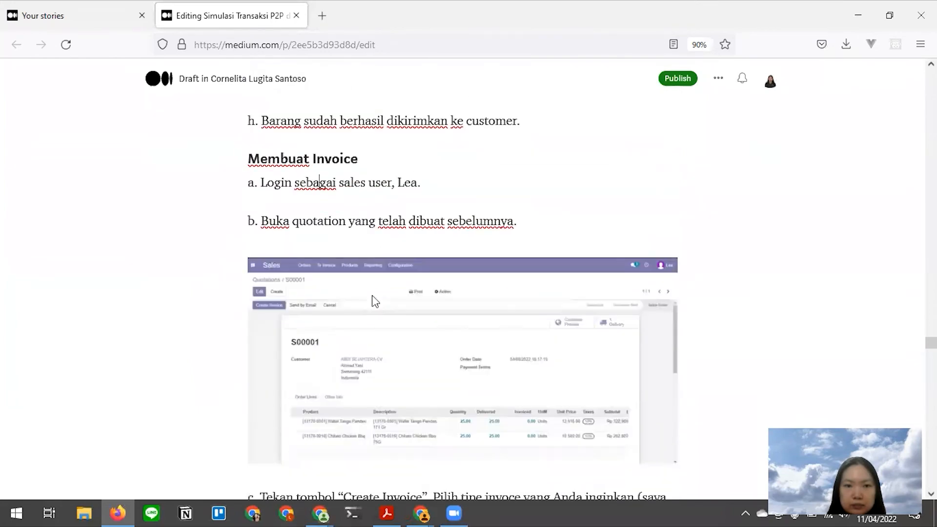
scroll(374, 297, "down", 10)
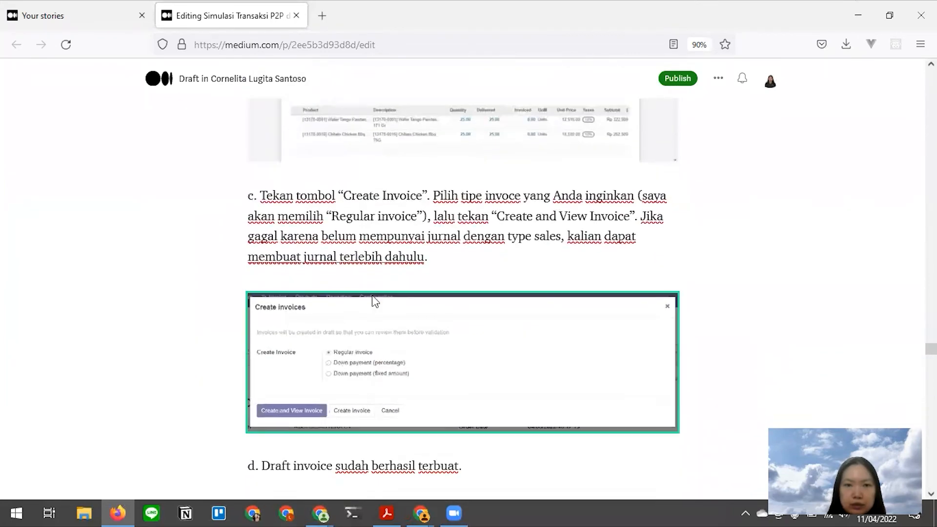
scroll(373, 296, "down", 1)
key("alt+Tab")
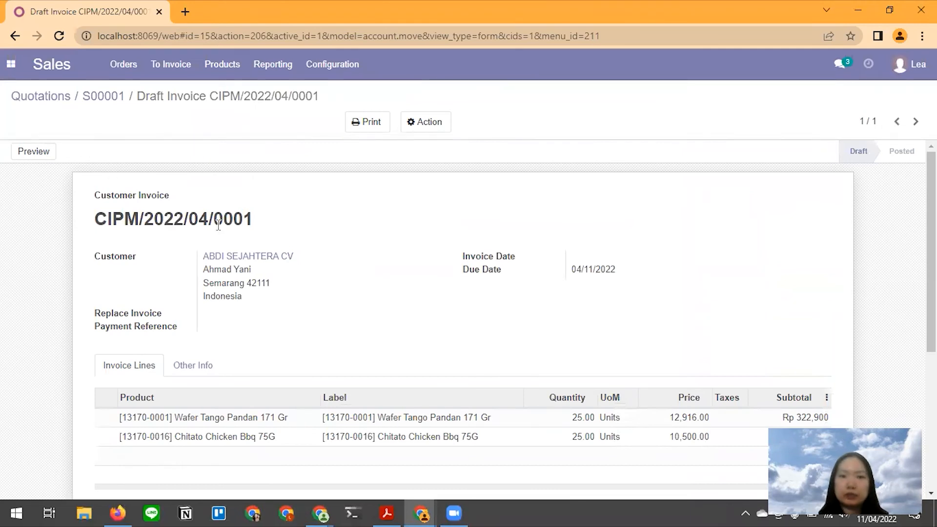
key("alt+Tab")
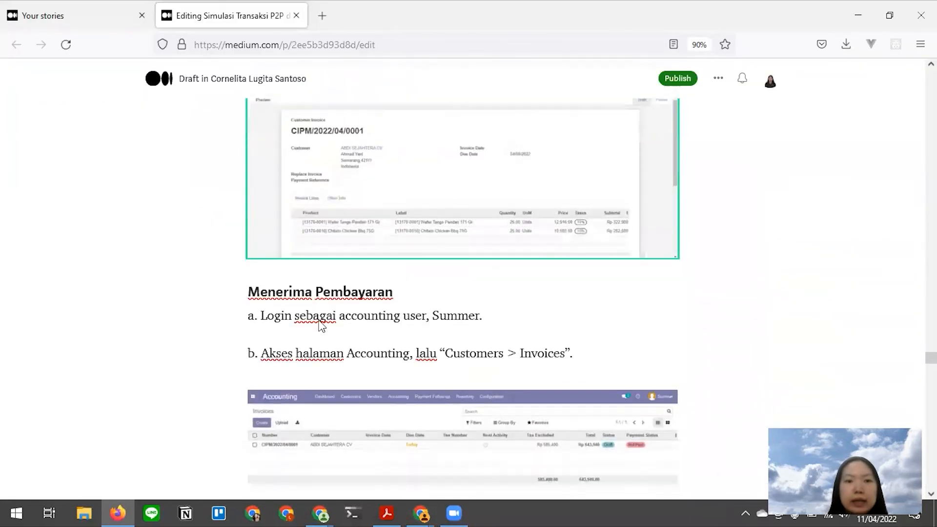
scroll(320, 322, "down", 1)
left_click_drag(393, 289, 247, 285)
- Move across the open Odoo windows and show paid vendor bill VBK/2022/04/0001
key("alt+Tab")
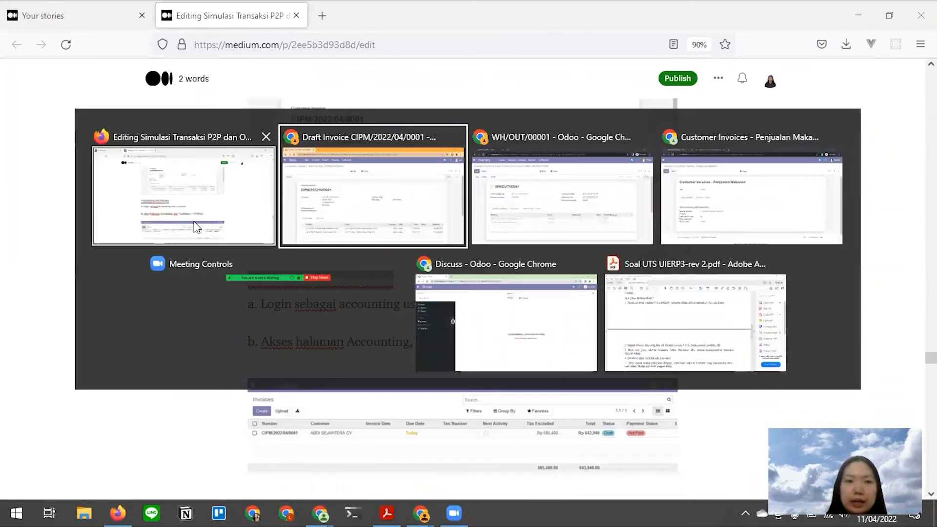
key("Escape")
key("alt+Tab")
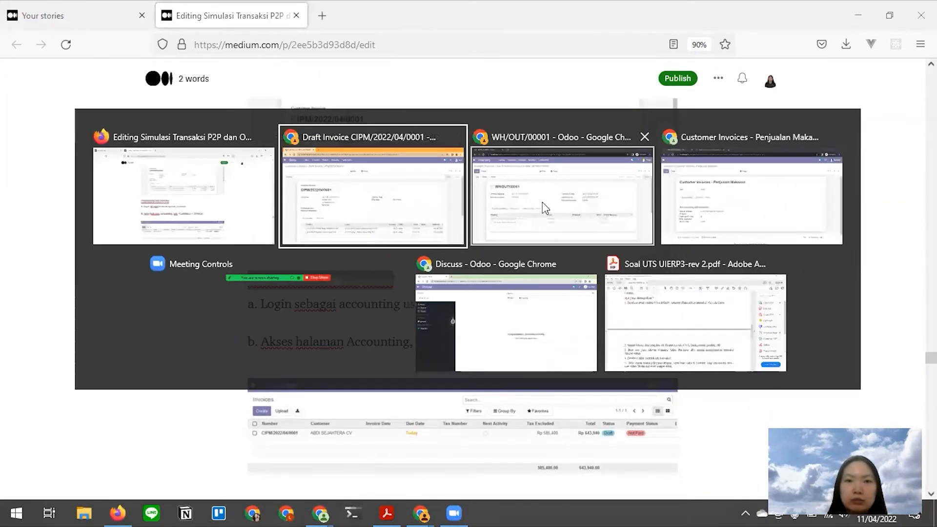
left_click(564, 181)
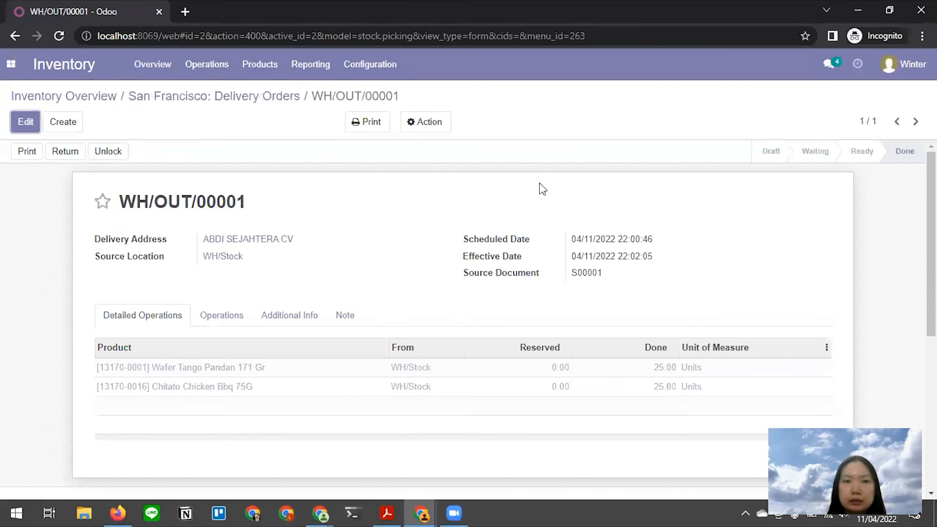
key("alt+Tab")
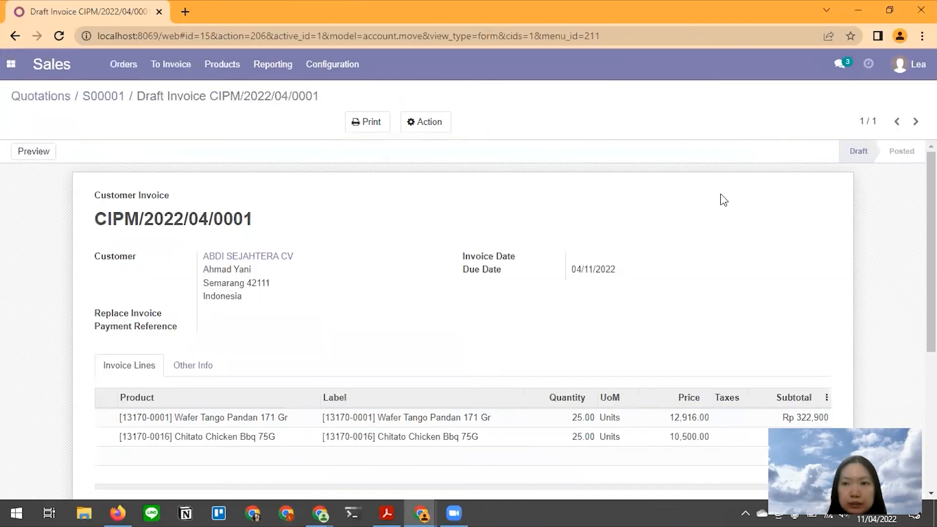
key("alt+Tab")
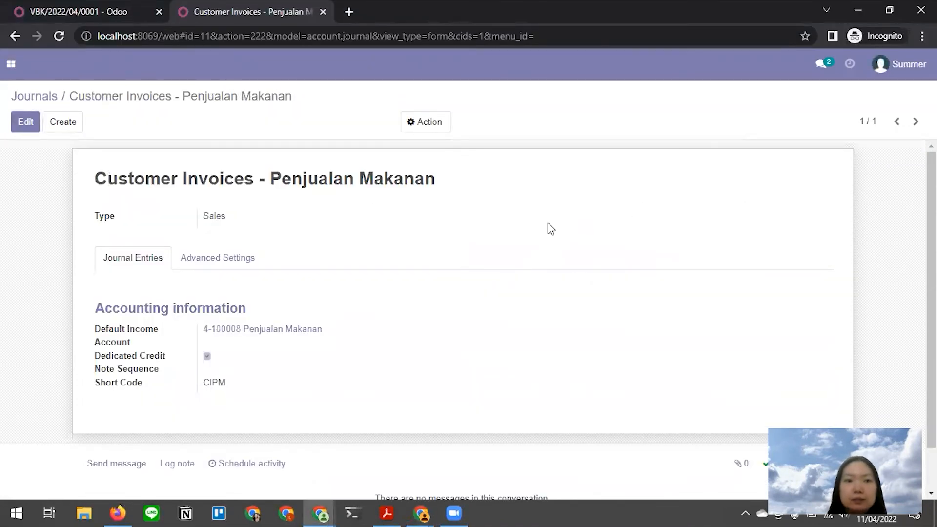
key("alt+Tab")
left_click(708, 171)
scroll(510, 227, "down", 5)
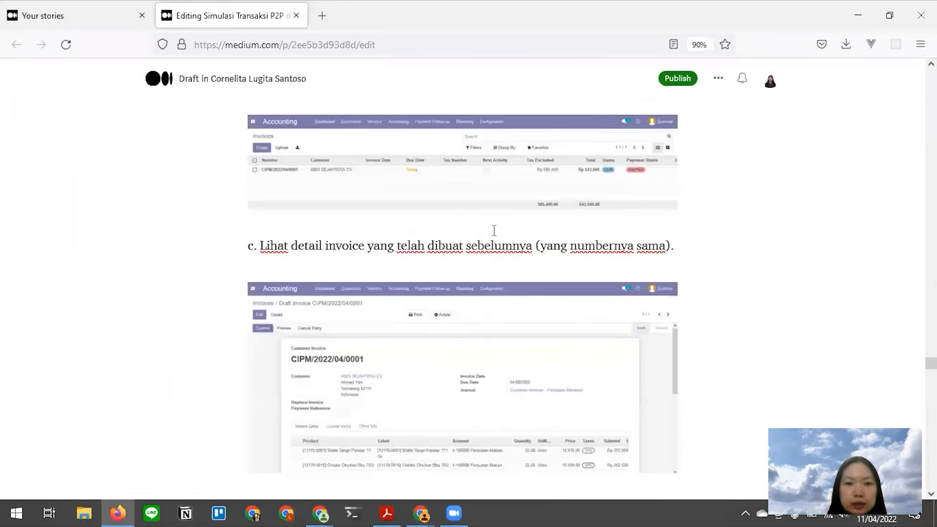
key("alt+Tab")
left_click(440, 216)
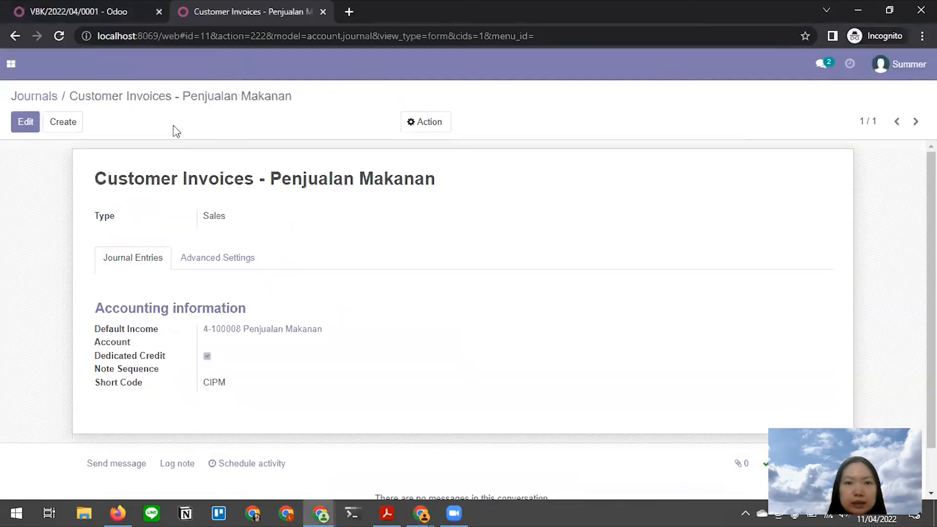
left_click(58, 14)
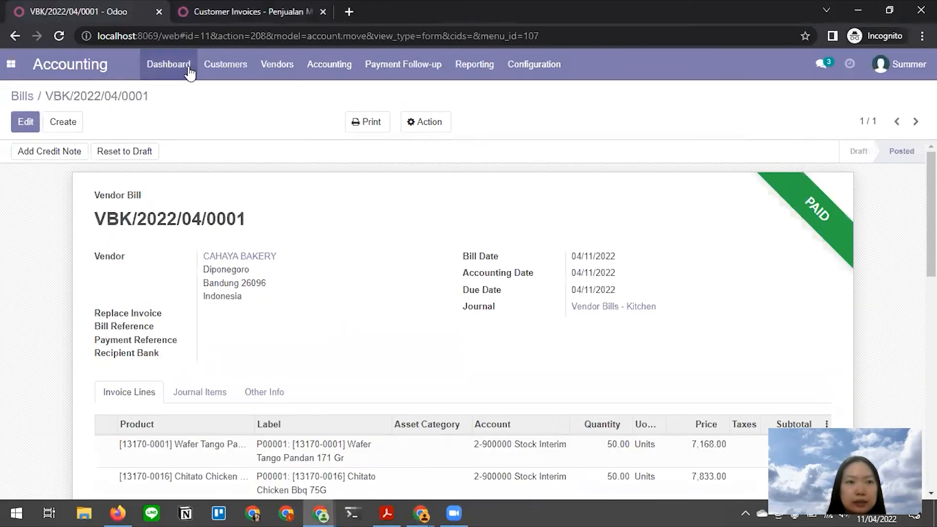
- Open the Customers > Invoices list and open draft invoice CIPM/2022/04/0001 from it
left_click(221, 72)
left_click(242, 92)
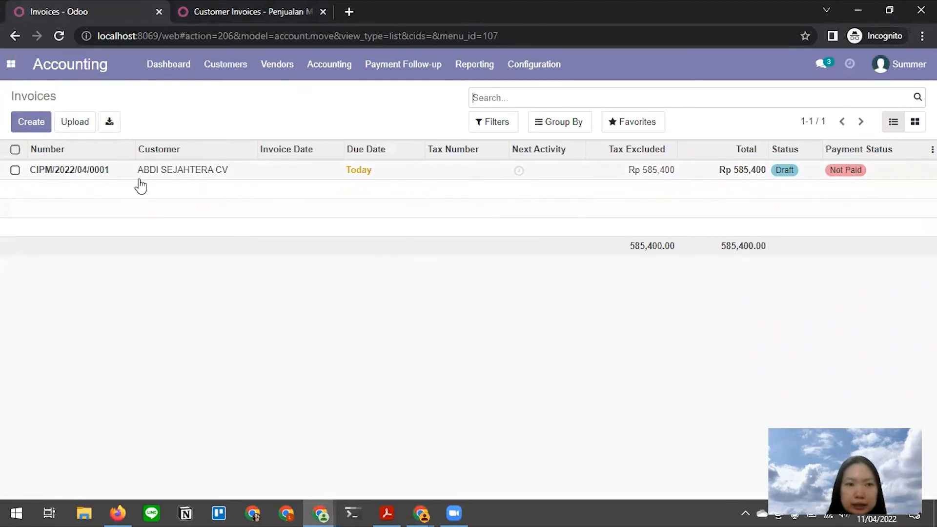
key("alt+Tab")
left_click(545, 189)
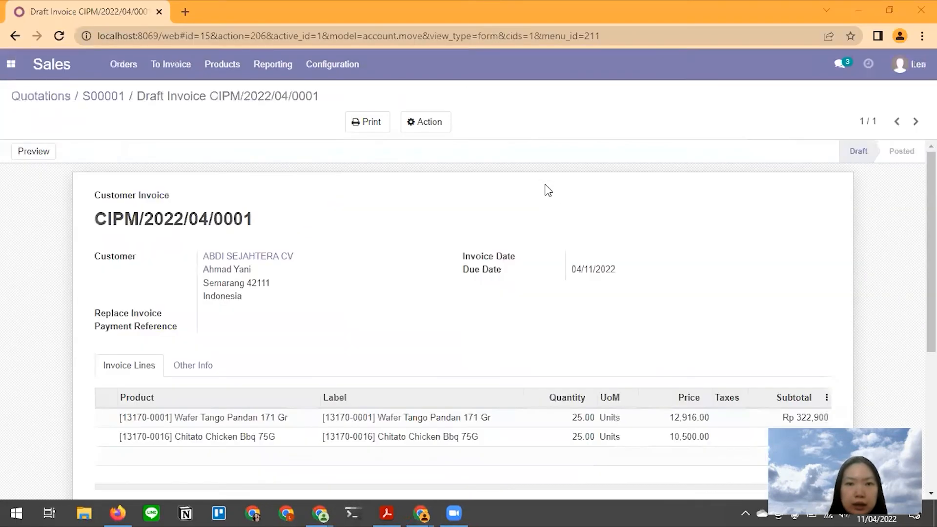
left_click_drag(93, 220, 250, 216)
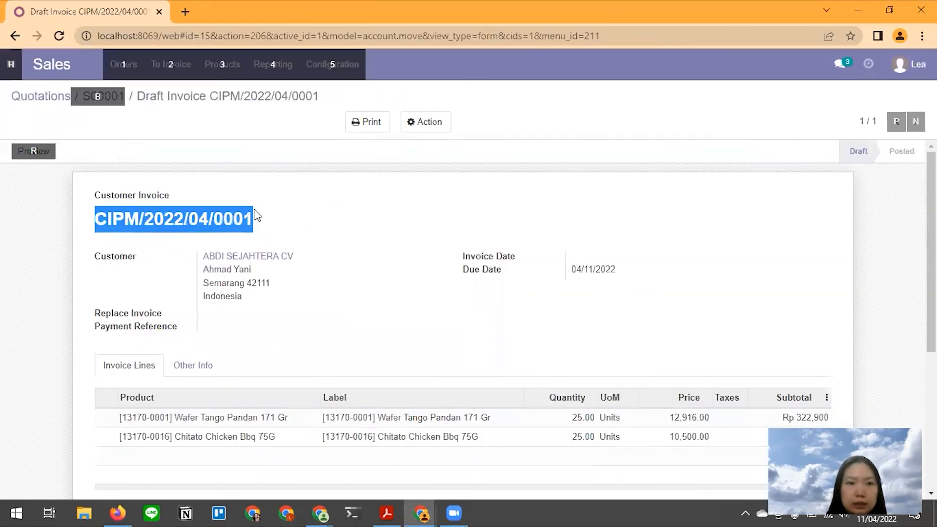
key("alt+Tab")
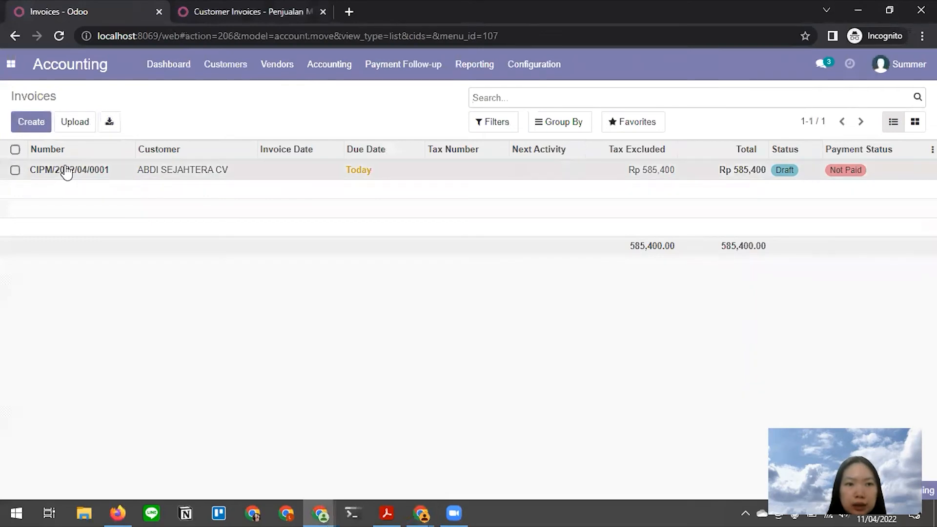
left_click(67, 171)
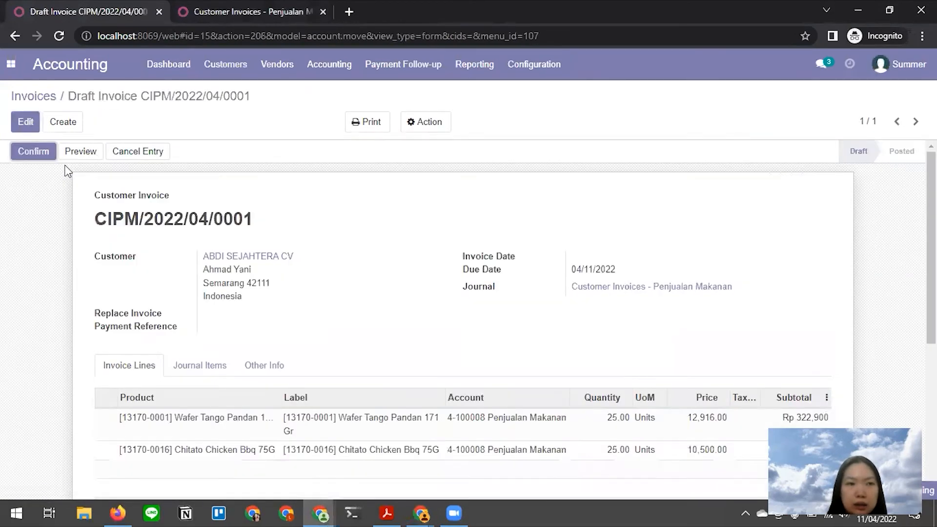
scroll(303, 229, "down", 1)
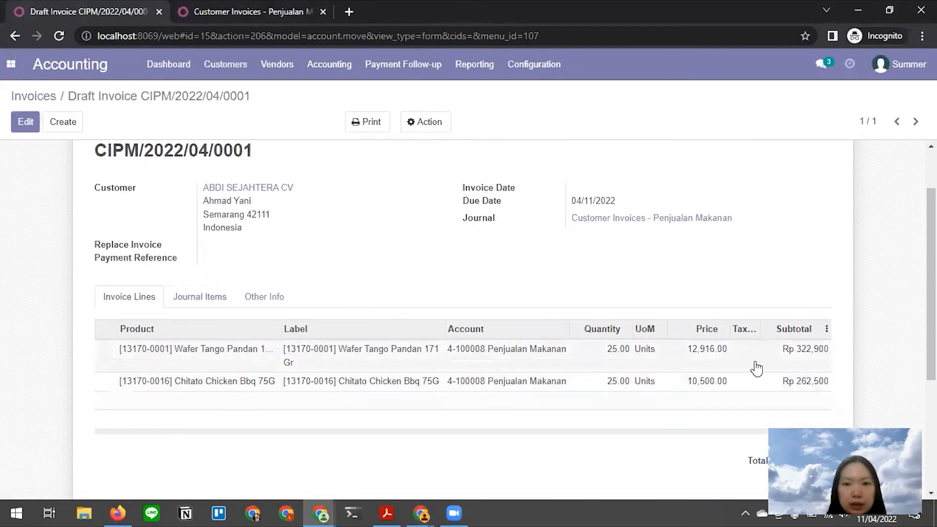
scroll(447, 320, "up", 1)
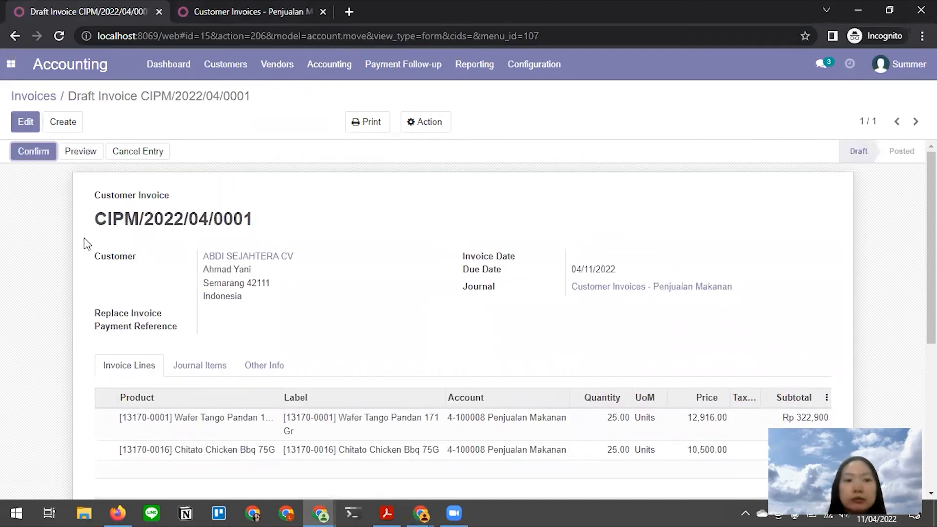
- Confirm invoice CIPM/2022/04/0001 and bring up its Send Invoice email for Rp 585,400
left_click(30, 152)
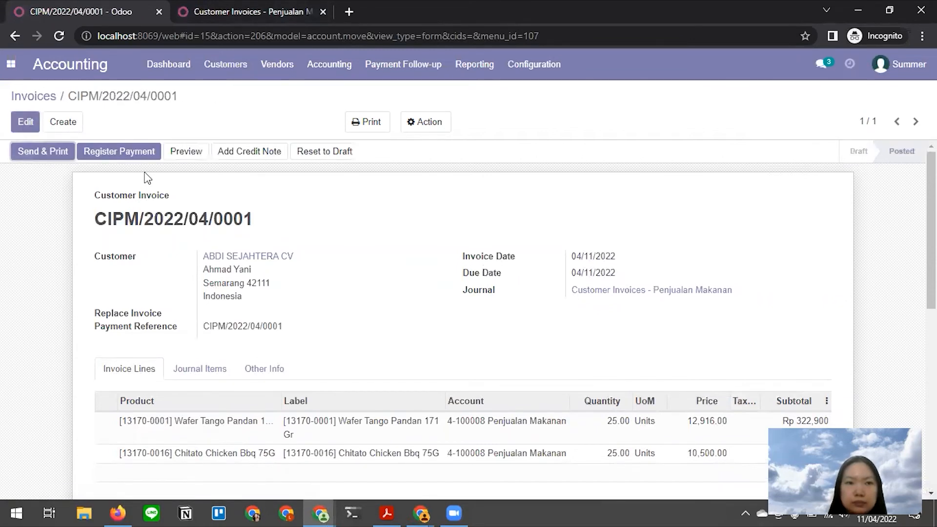
left_click(47, 155)
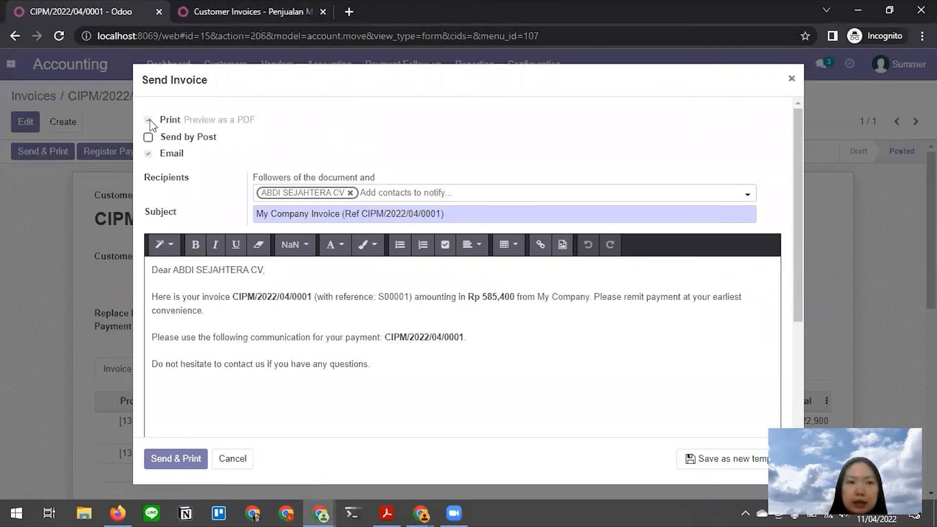
- Send the invoice email with Print unchecked
left_click(149, 120)
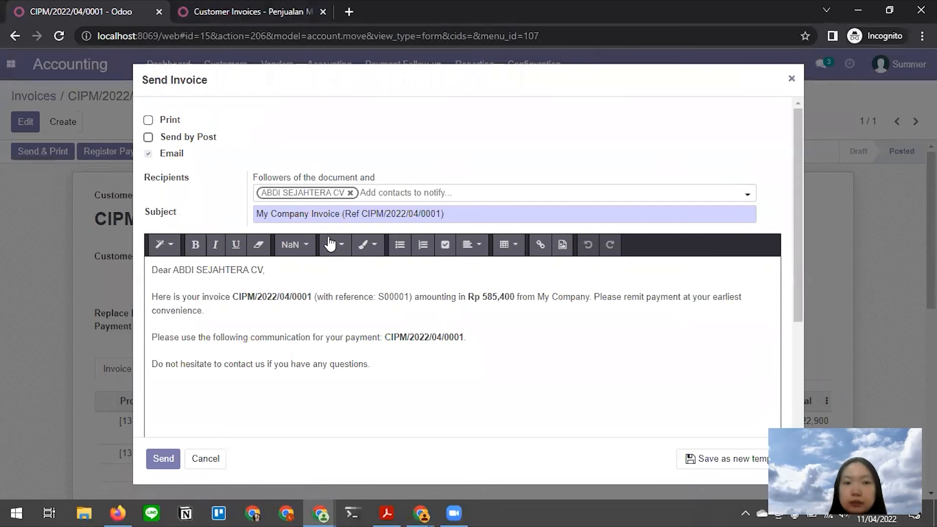
scroll(286, 323, "down", 3)
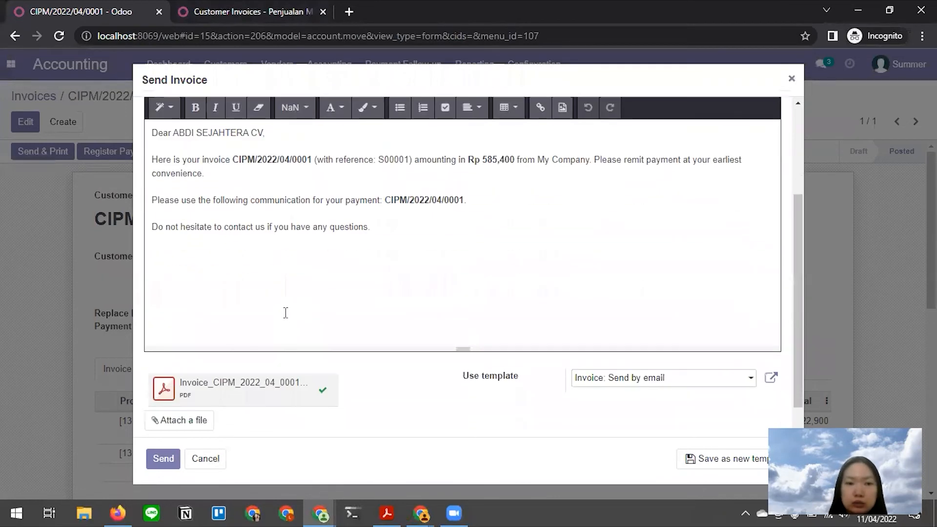
left_click(164, 464)
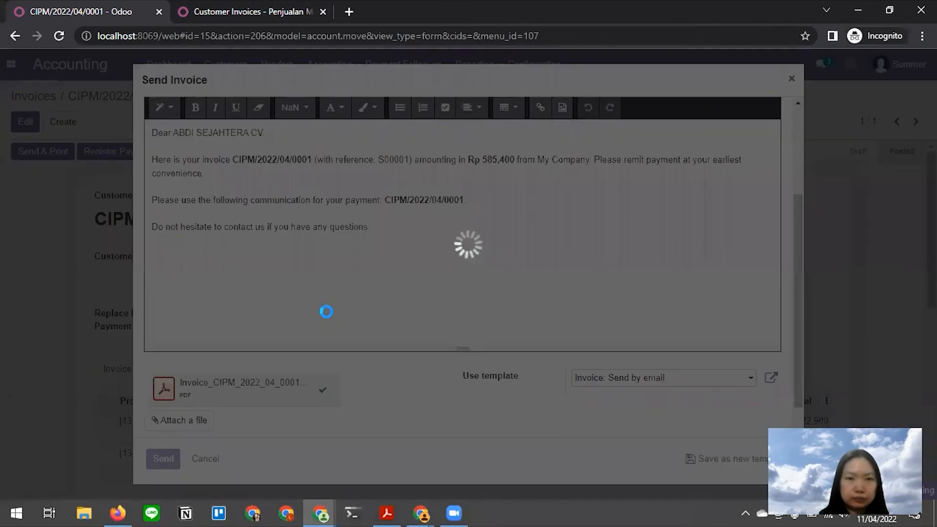
- Check the invoice's chatter log, then start a Register Payment for Rp585,400 via Bank - Mandiri Bisnis
key("alt+Tab")
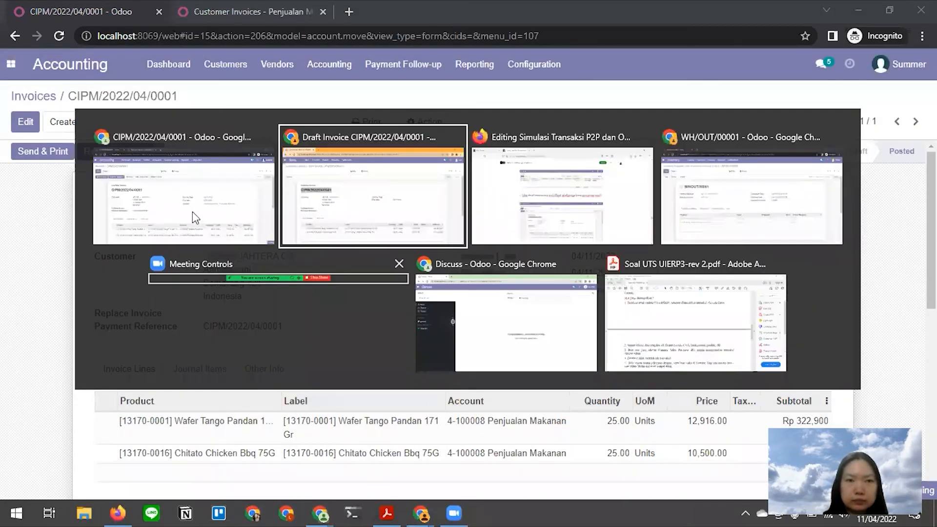
left_click(192, 210)
scroll(225, 279, "down", 4)
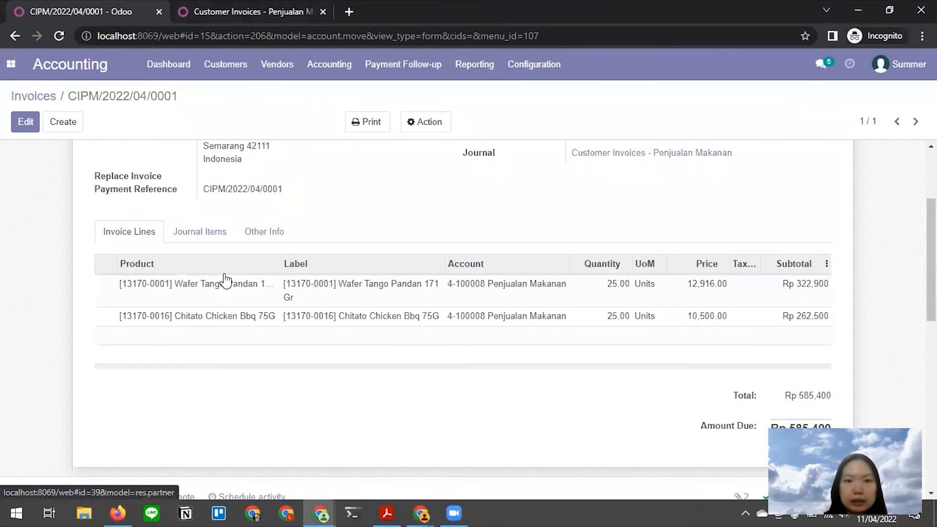
scroll(225, 281, "down", 2)
scroll(225, 281, "down", 2)
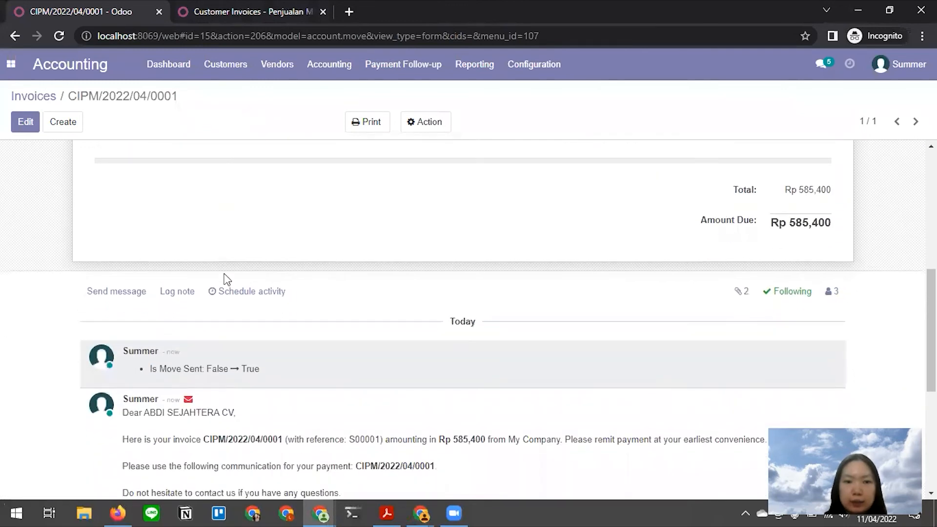
scroll(226, 276, "down", 2)
scroll(210, 270, "up", 10)
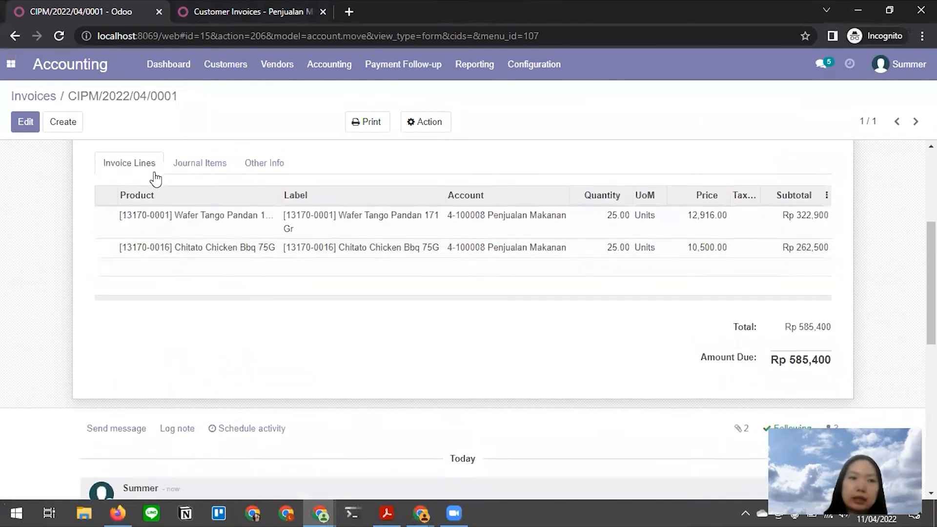
left_click(130, 155)
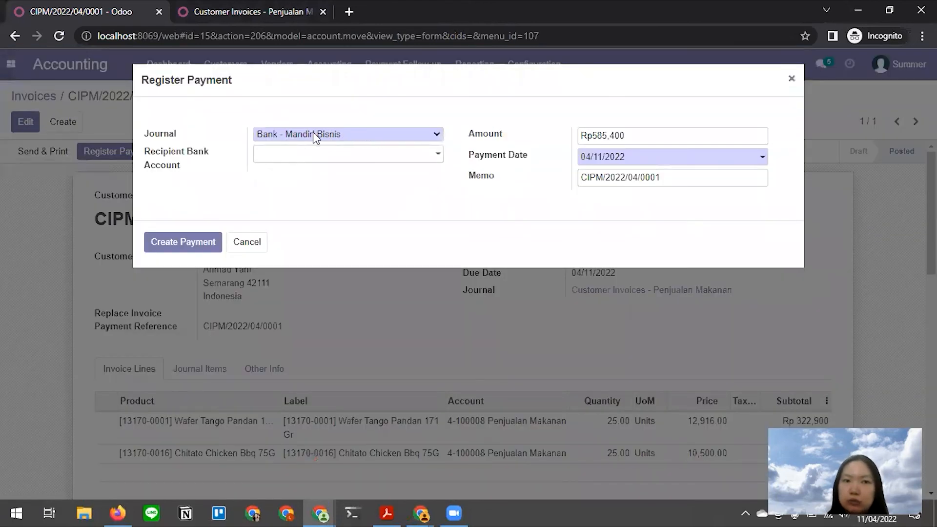
- Create the Rp585,400 Bank - Mandiri Bisnis payment so CIPM/2022/04/0001 shows PAID
left_click(184, 245)
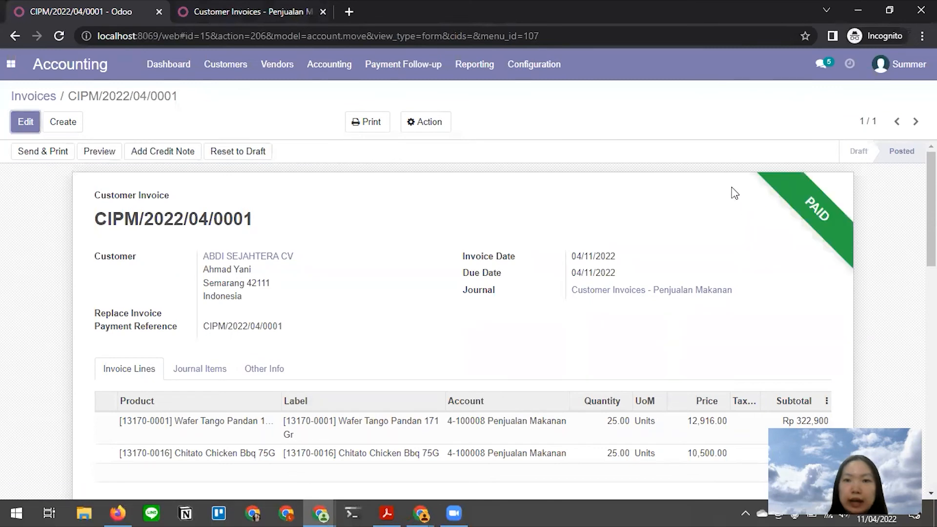
key("alt+Tab")
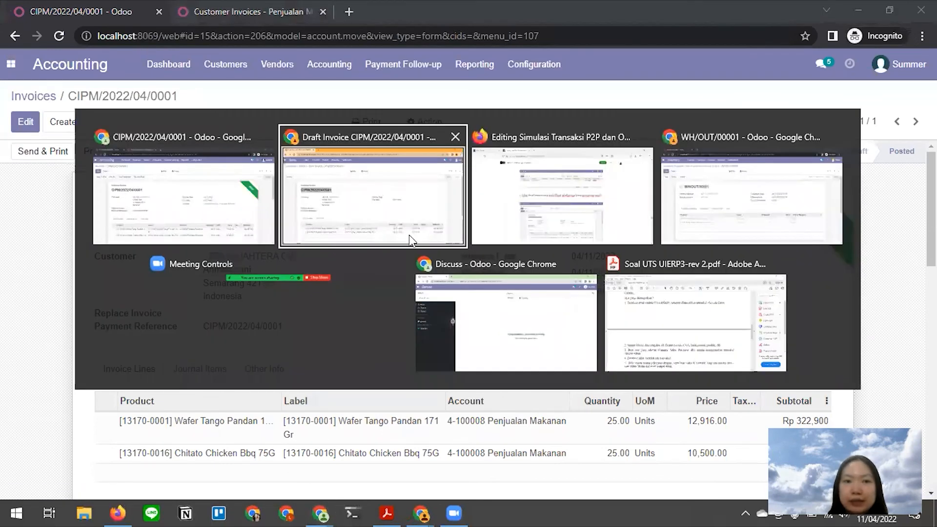
- Scroll the Medium draft down through Jurnal-jurnal to the Journal Entries section
left_click(570, 213)
scroll(401, 389, "down", 20)
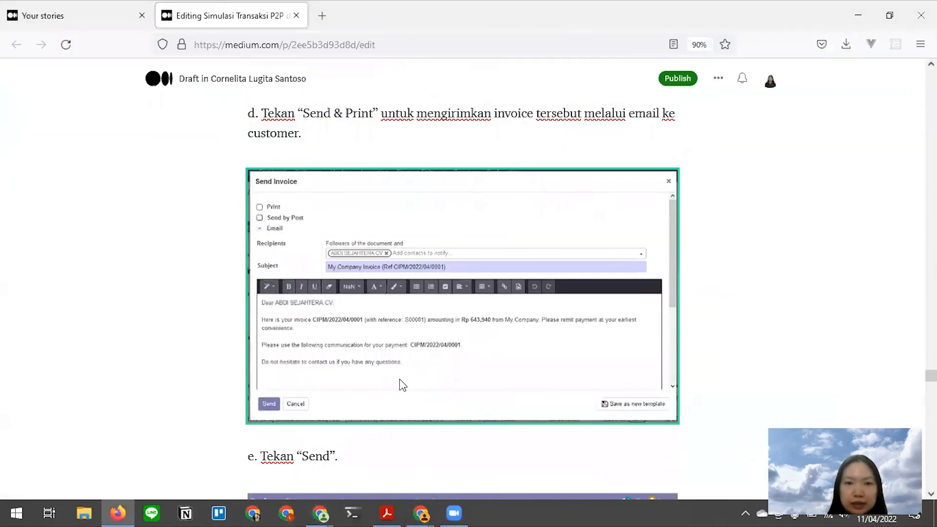
scroll(401, 380, "down", 12)
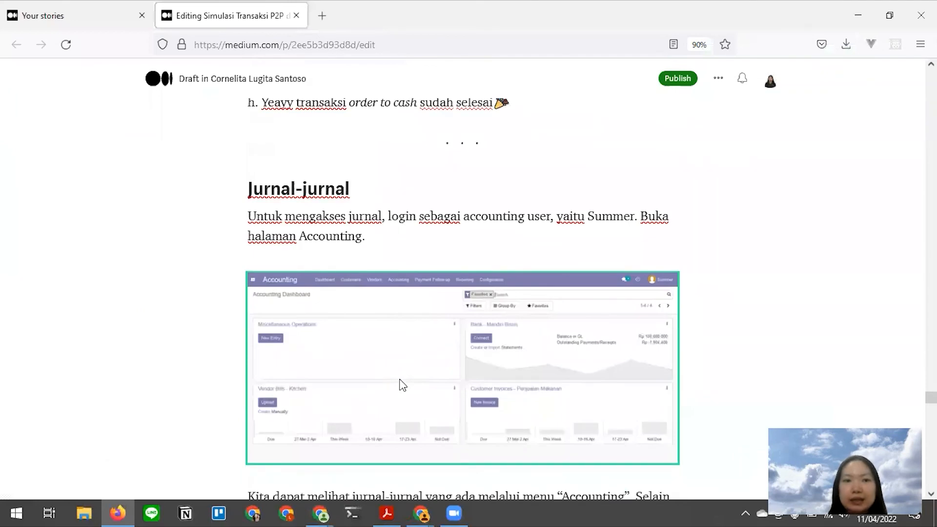
key("alt+Tab")
left_click(412, 235)
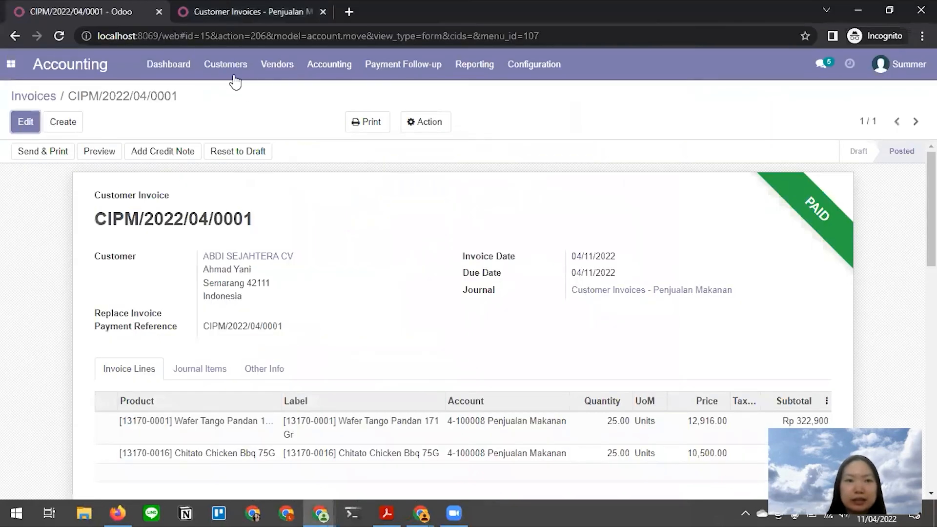
key("alt+Tab")
scroll(433, 265, "down", 1)
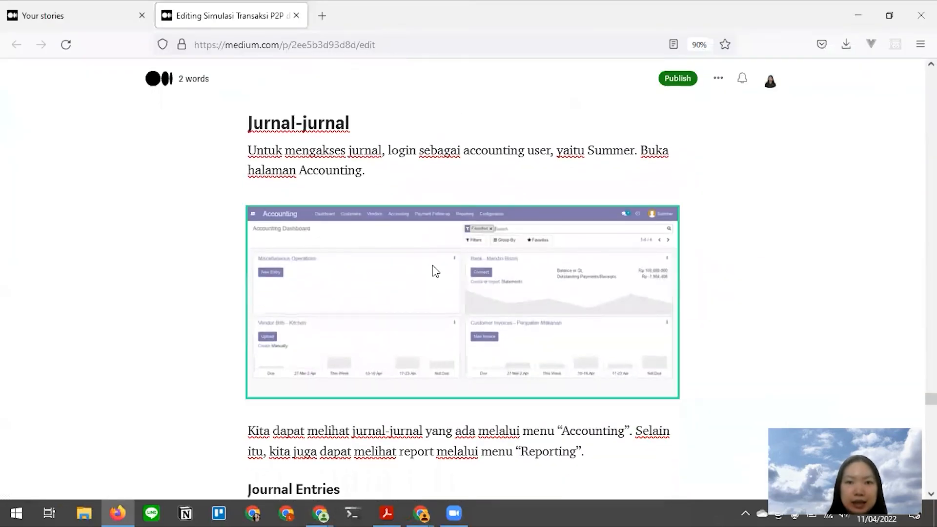
scroll(432, 265, "down", 1)
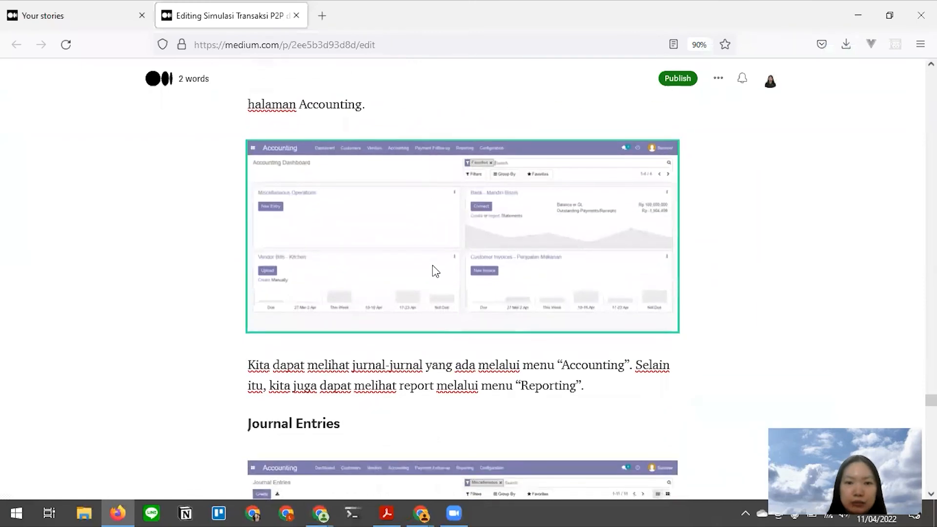
scroll(433, 265, "down", 2)
key("alt+Tab")
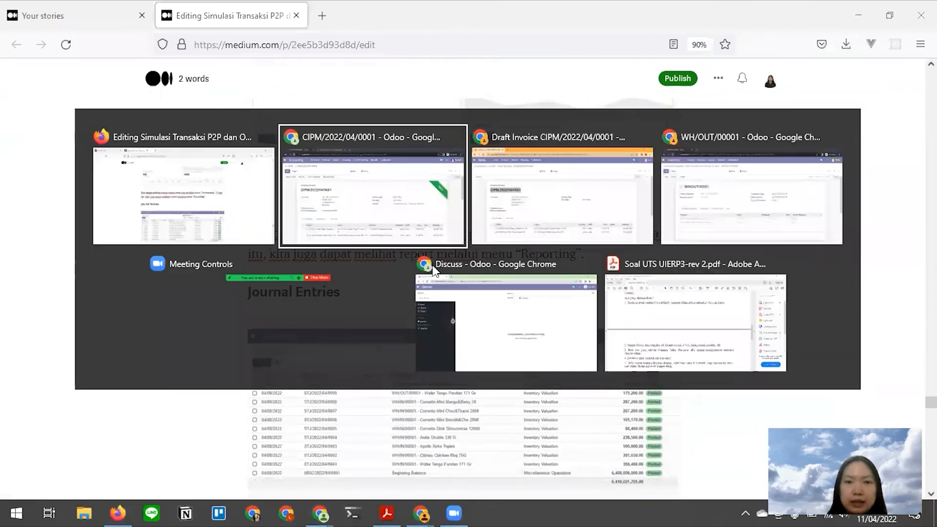
- Browse all journal entries, then the Sales, Purchases and Bank and Cash journal items
left_click(337, 68)
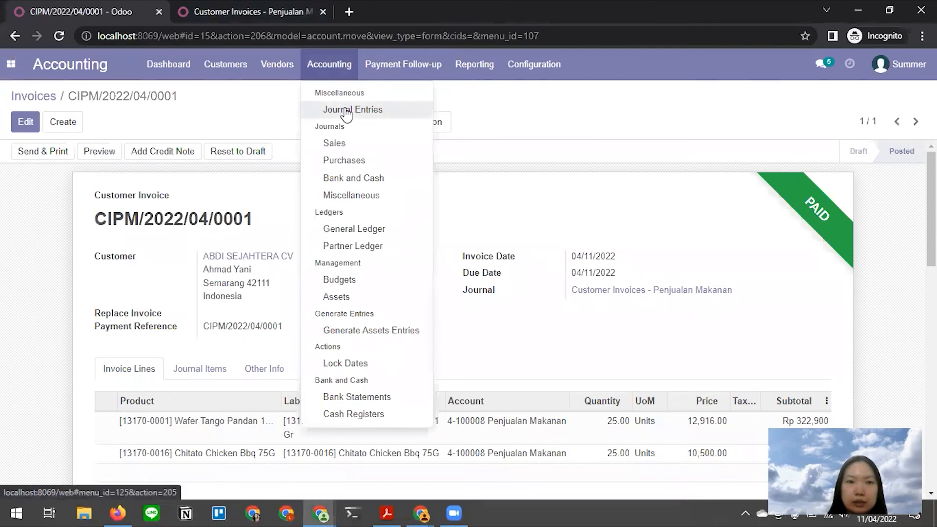
left_click(346, 111)
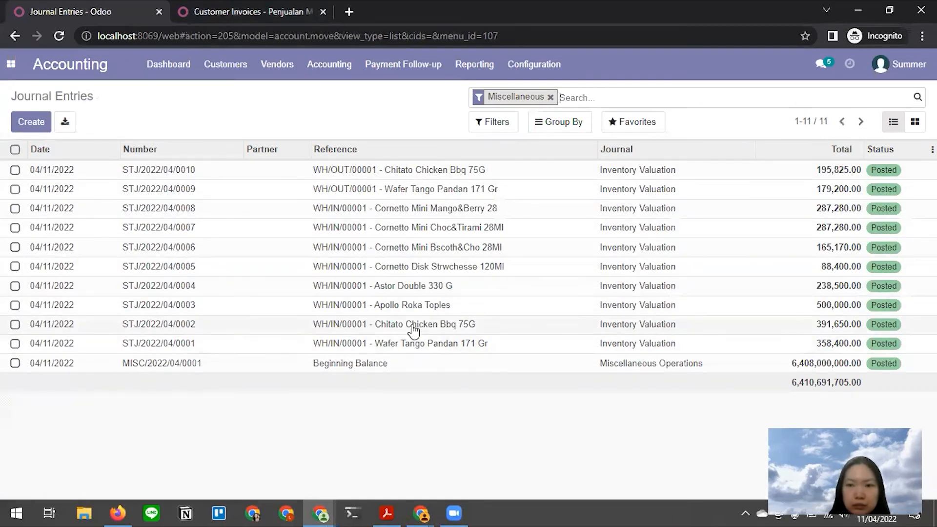
left_click(332, 64)
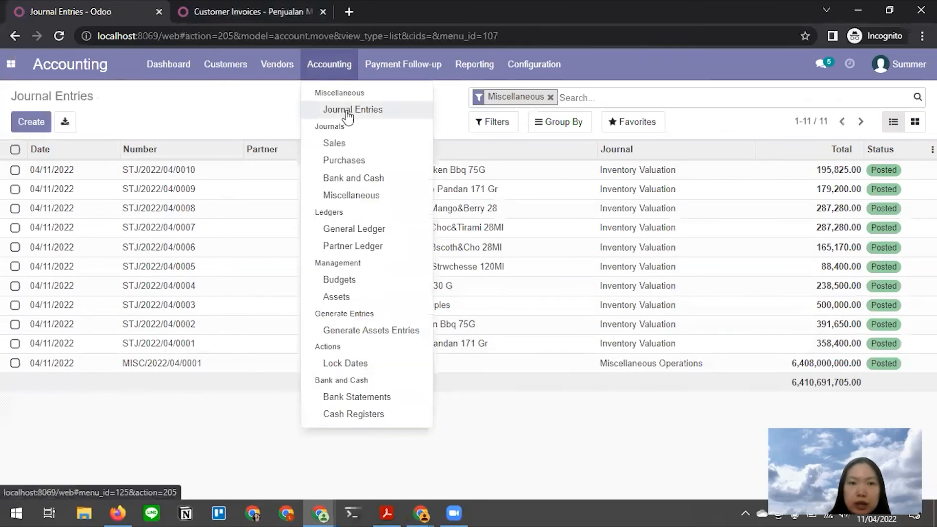
left_click(358, 148)
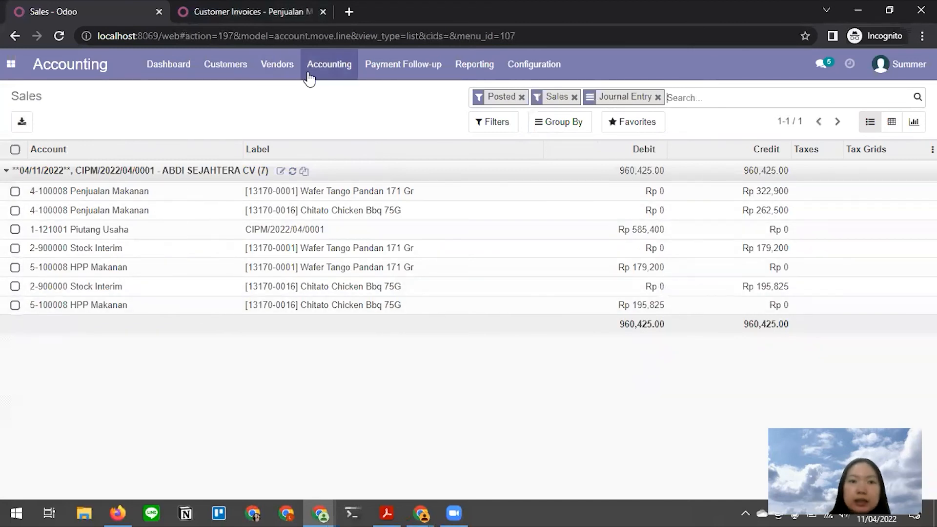
left_click(322, 68)
left_click(381, 161)
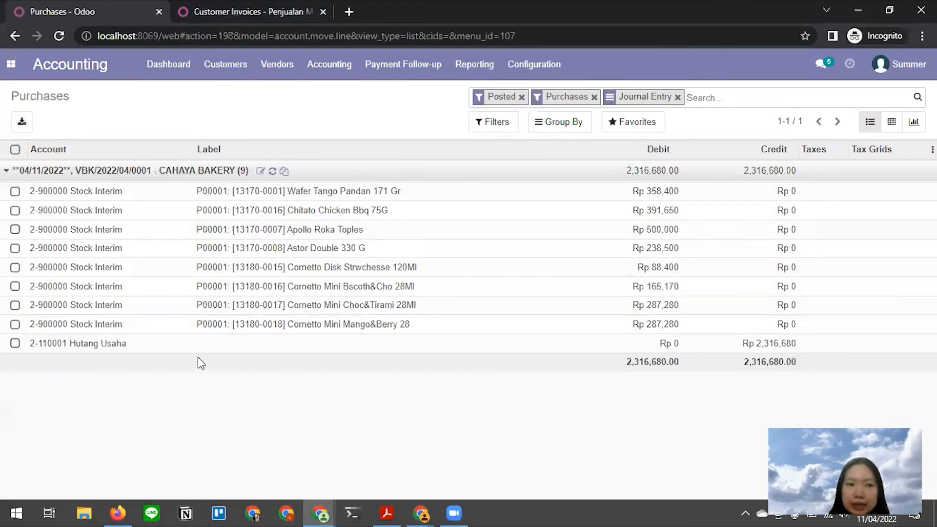
left_click(328, 66)
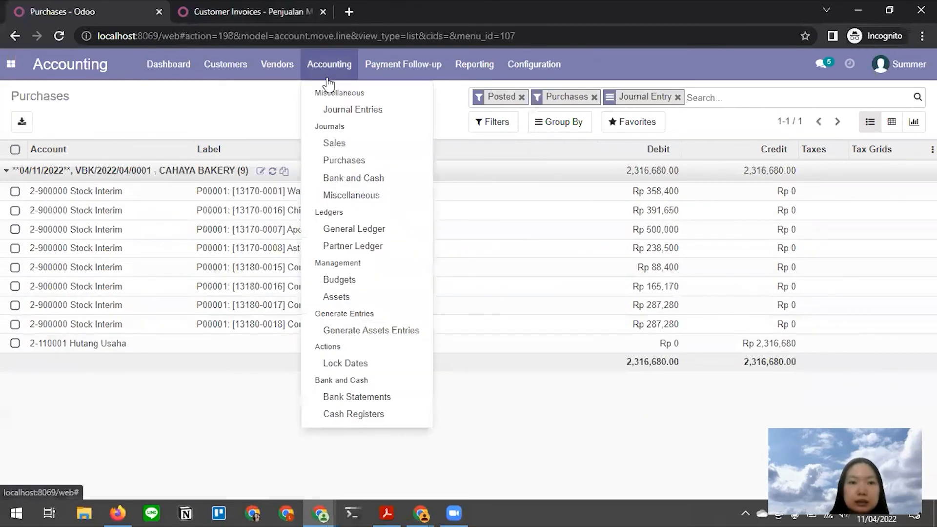
left_click(357, 185)
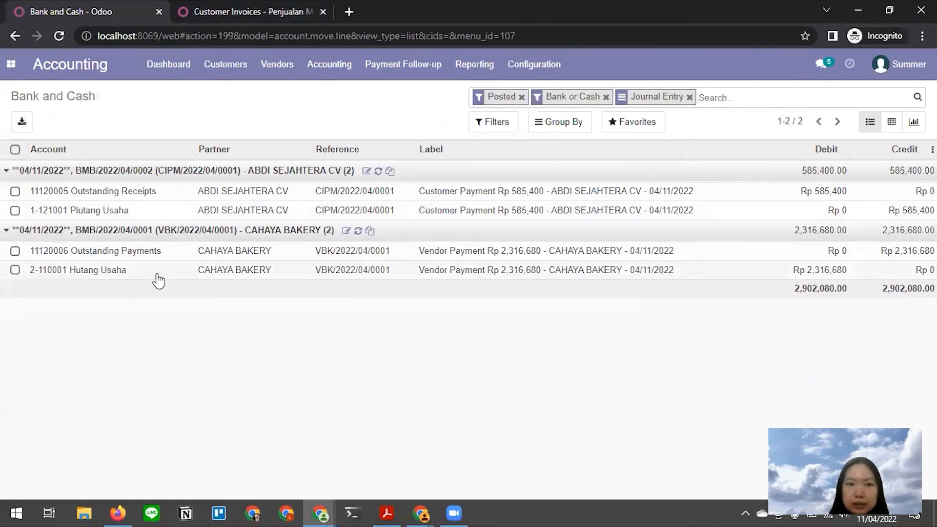
- Review the posted Miscellaneous journal items with their stock interim and inventory lines
left_click(343, 68)
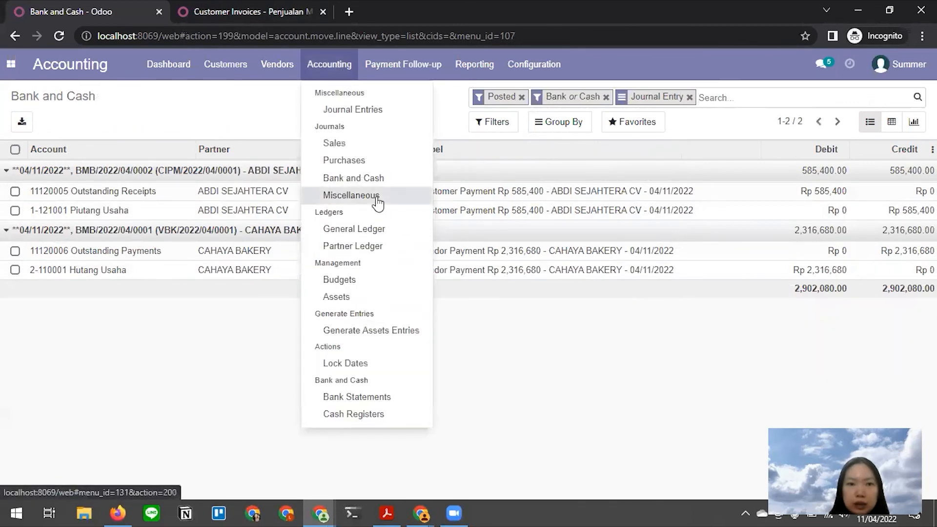
left_click(378, 201)
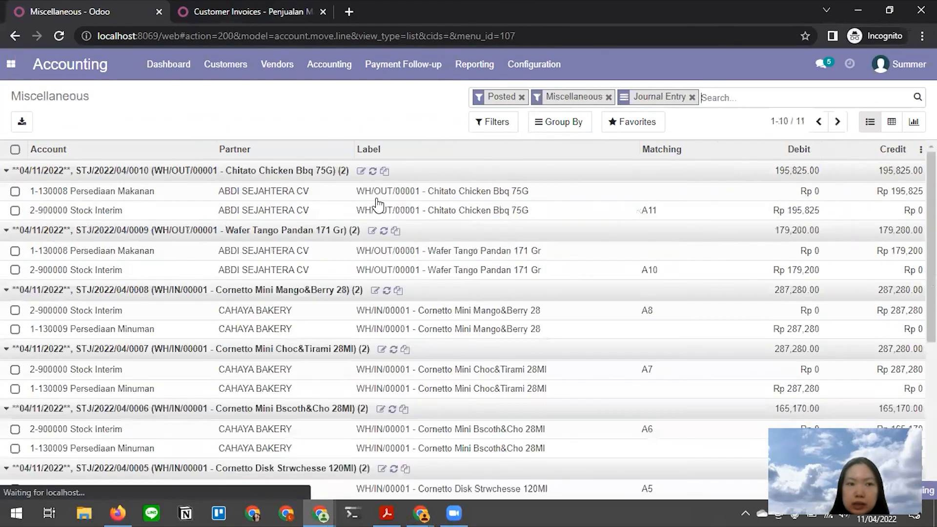
scroll(281, 204, "down", 5)
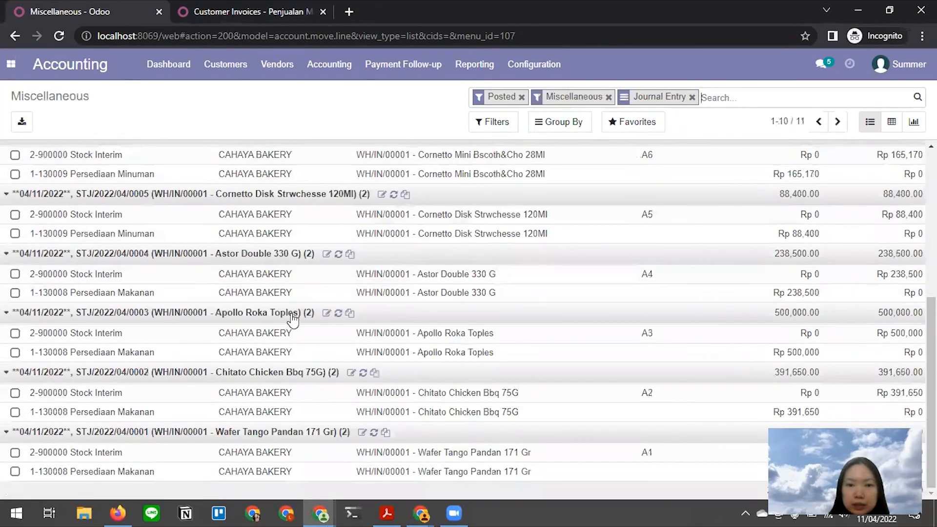
scroll(293, 318, "up", 3)
scroll(293, 322, "up", 2)
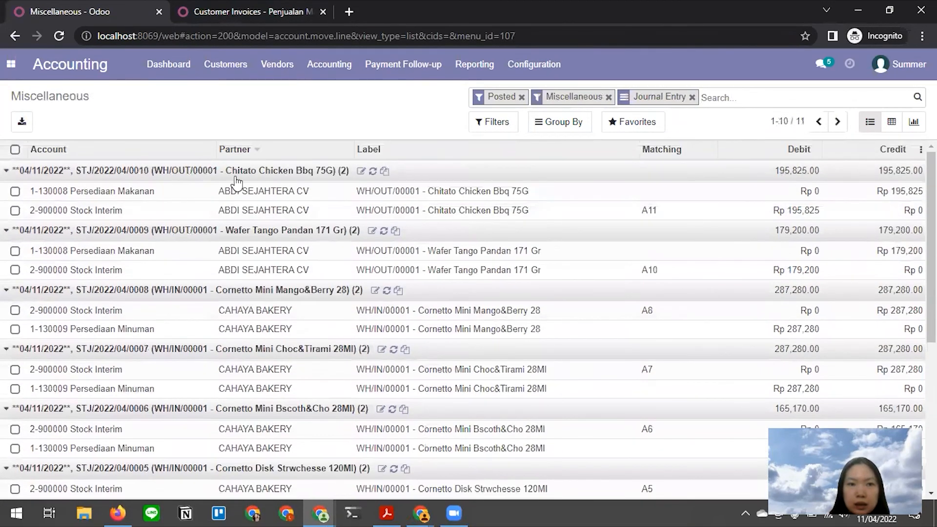
left_click(337, 67)
- In the General Ledger, expand Kas Kecil, Mandiri Personal, Mandiri Bisnis and Muamalat beginning balances
left_click(362, 233)
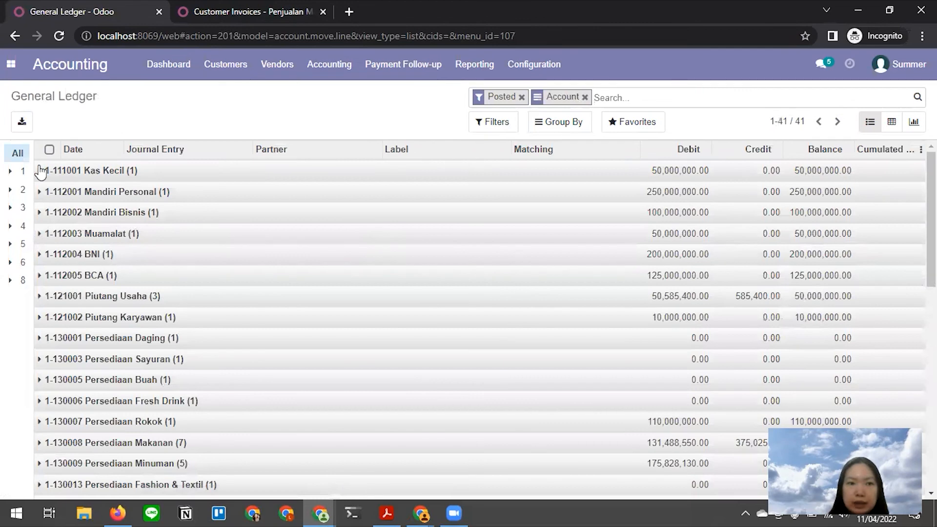
left_click(41, 171)
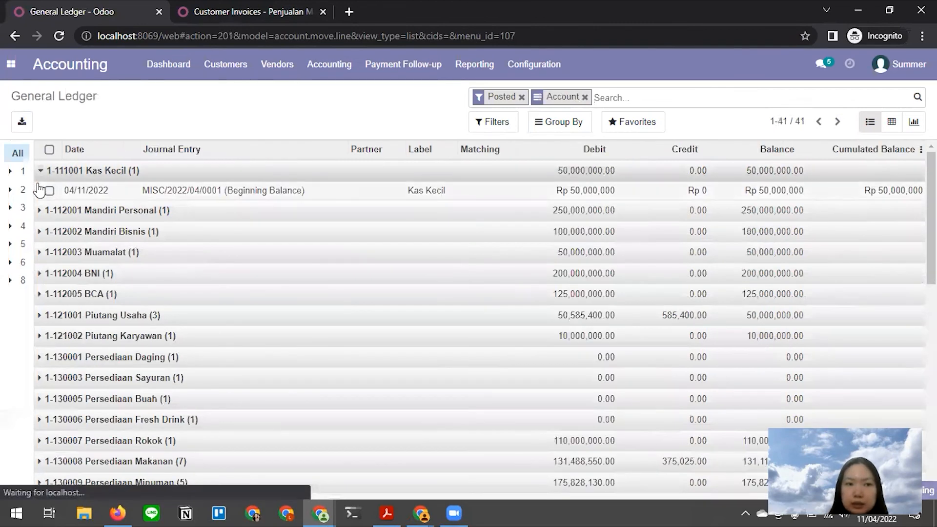
left_click(40, 211)
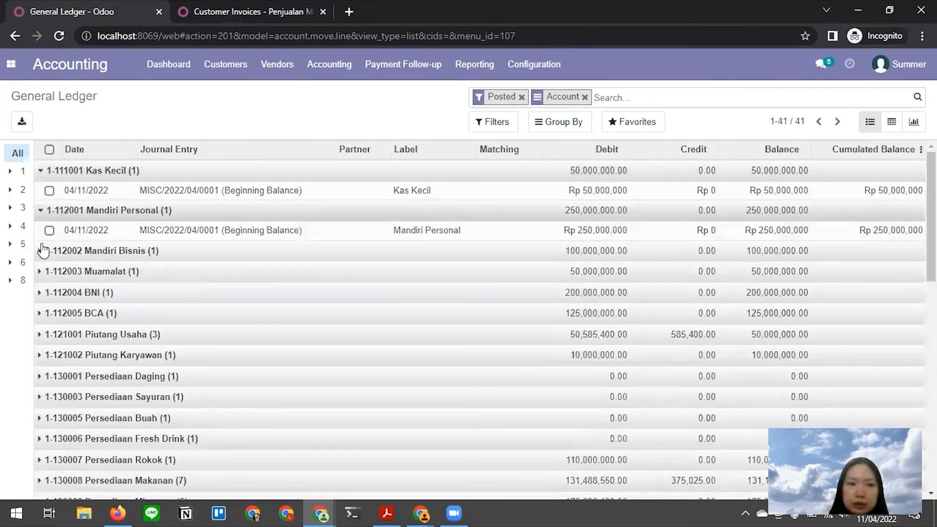
left_click(41, 252)
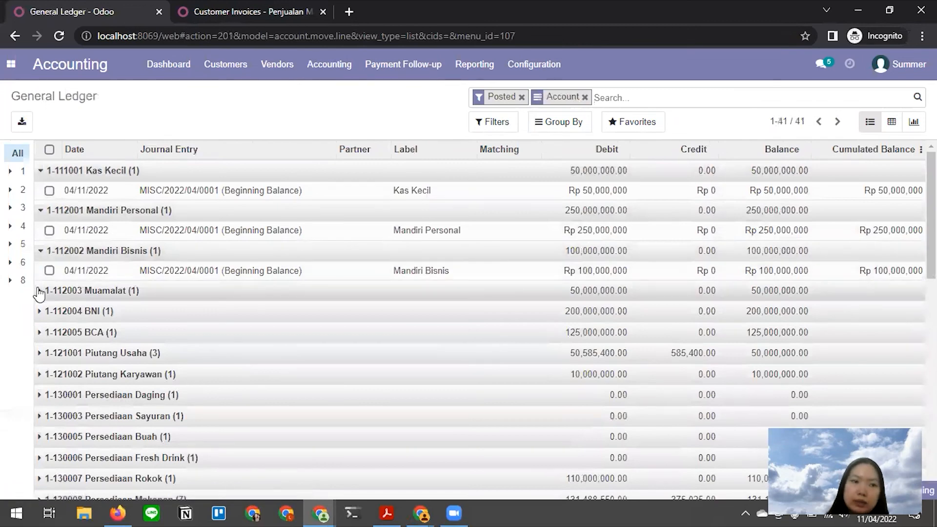
left_click(39, 291)
scroll(122, 316, "down", 10)
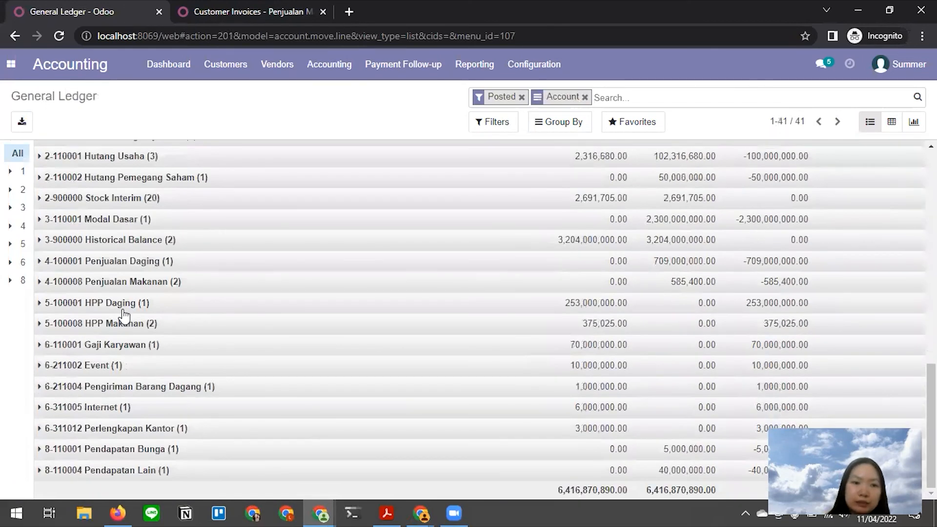
scroll(107, 415, "up", 10)
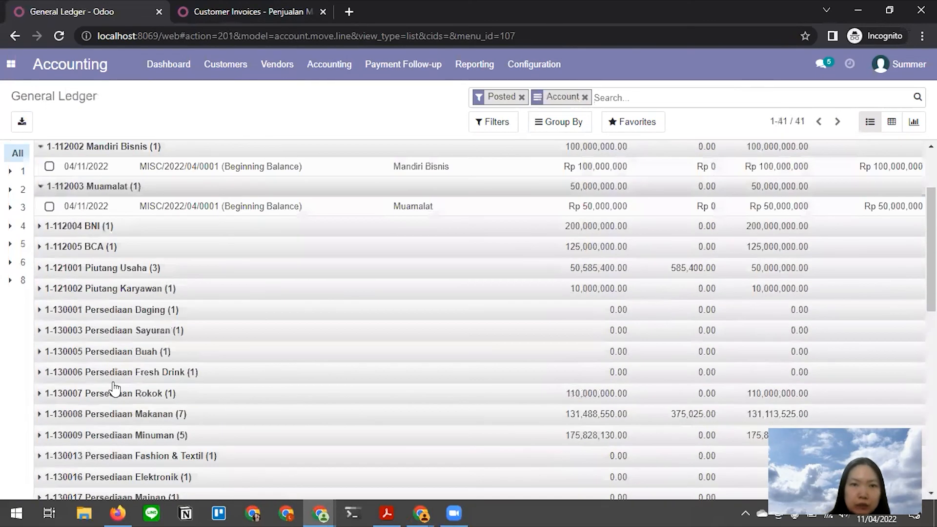
- Open the Partner Ledger and expand its Undefined group of Beginning Balance lines
left_click(326, 68)
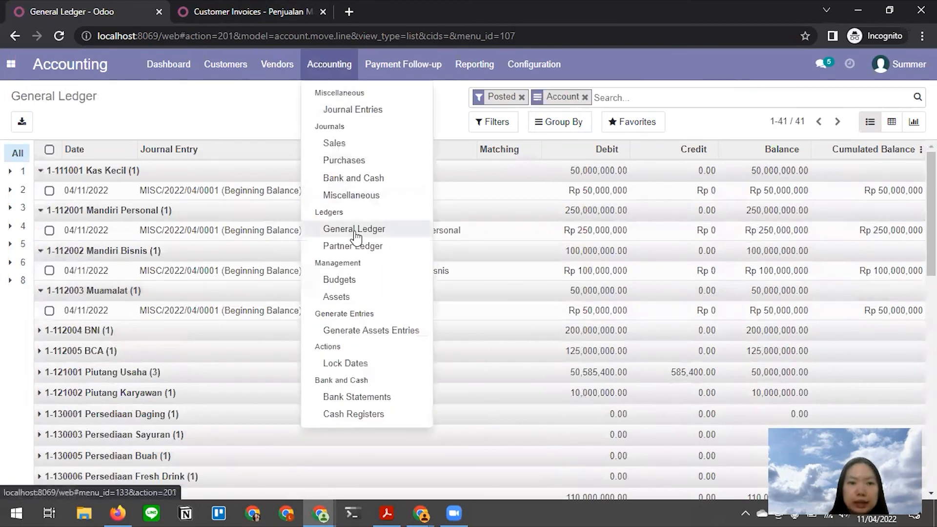
left_click(358, 250)
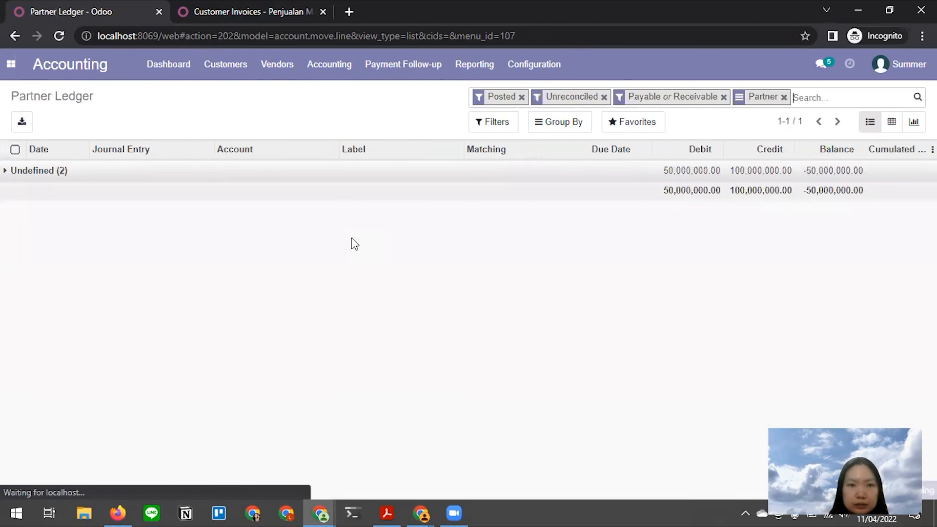
left_click(10, 174)
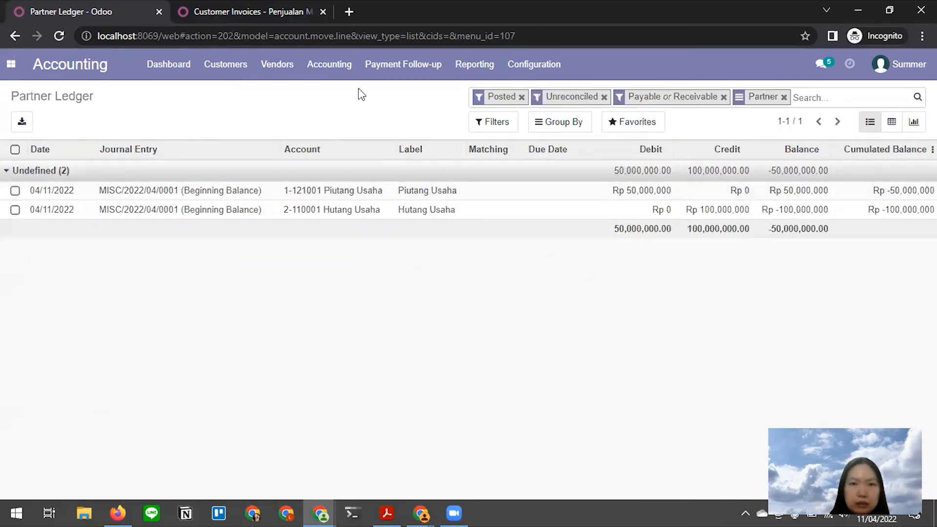
left_click(328, 67)
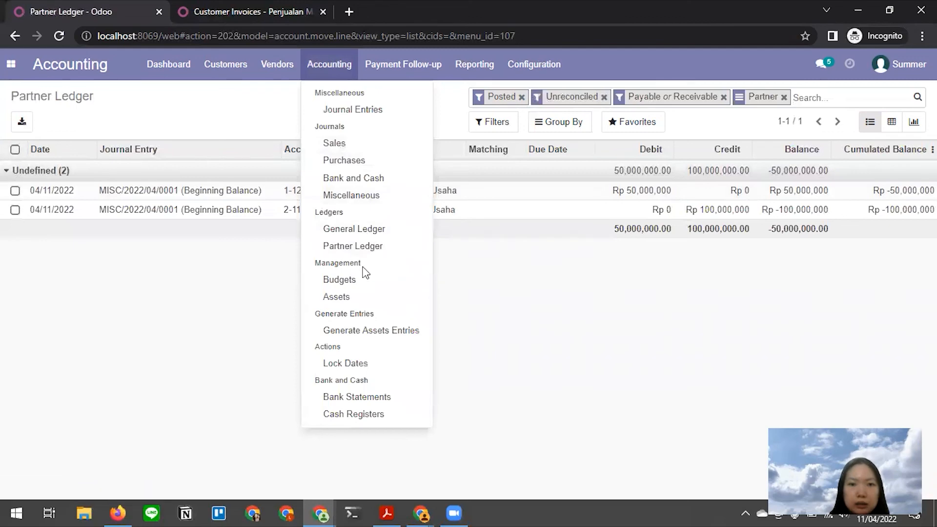
left_click(470, 301)
key("alt+Tab")
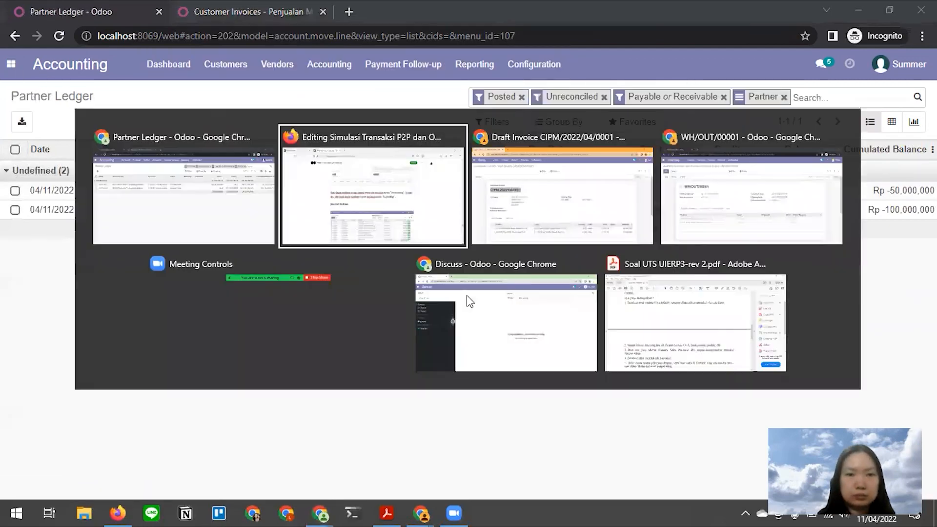
scroll(466, 290, "down", 20)
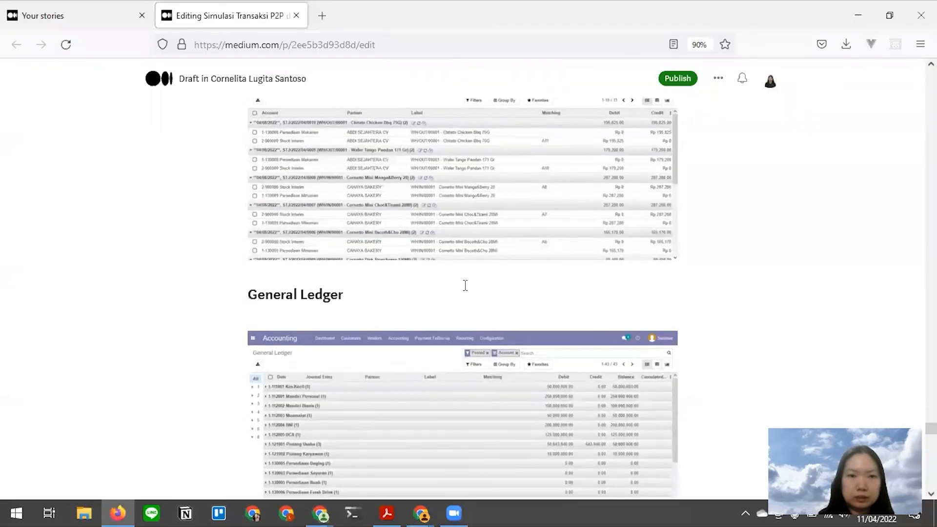
scroll(466, 285, "down", 3)
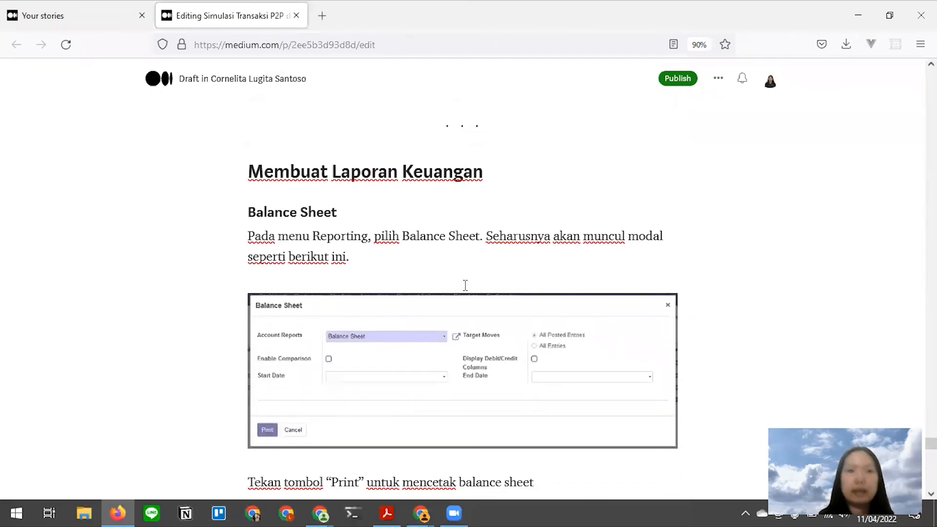
key("alt+Tab")
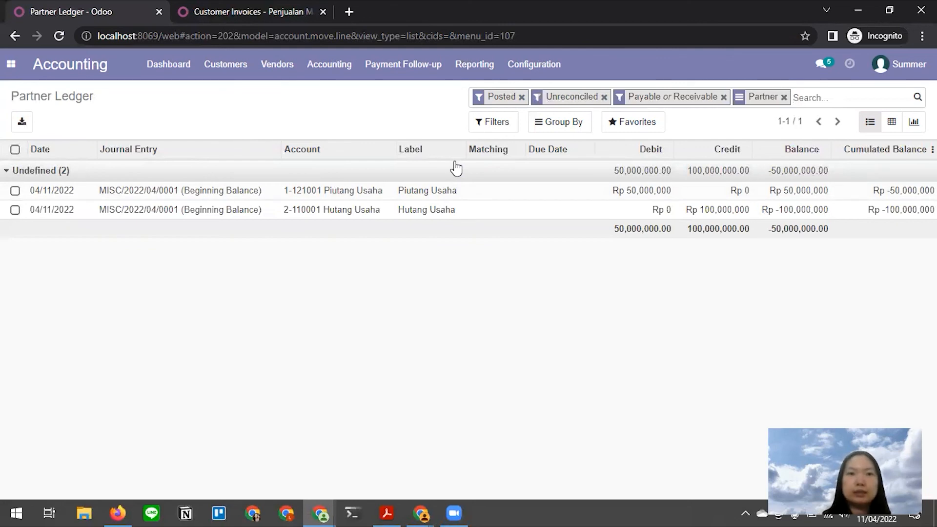
- Print the Balance Sheet report for all posted entries from Reporting
left_click(462, 69)
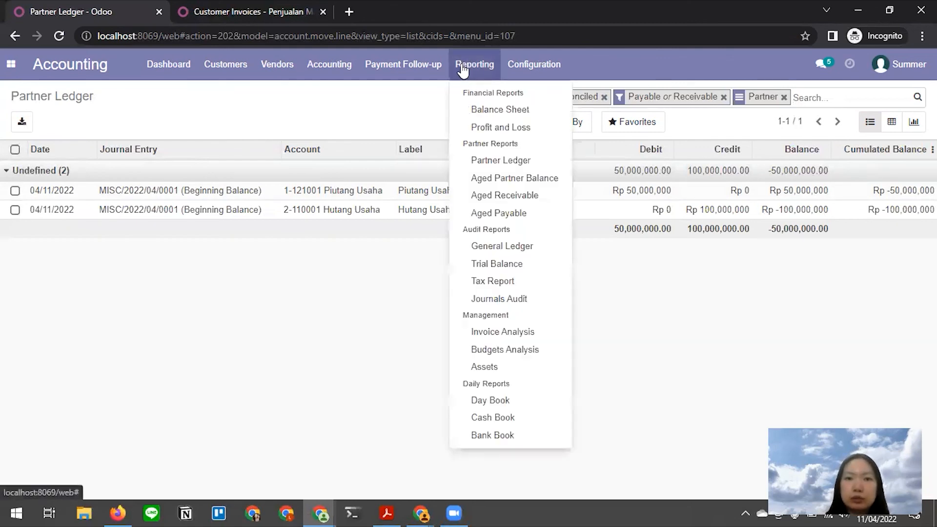
left_click(496, 111)
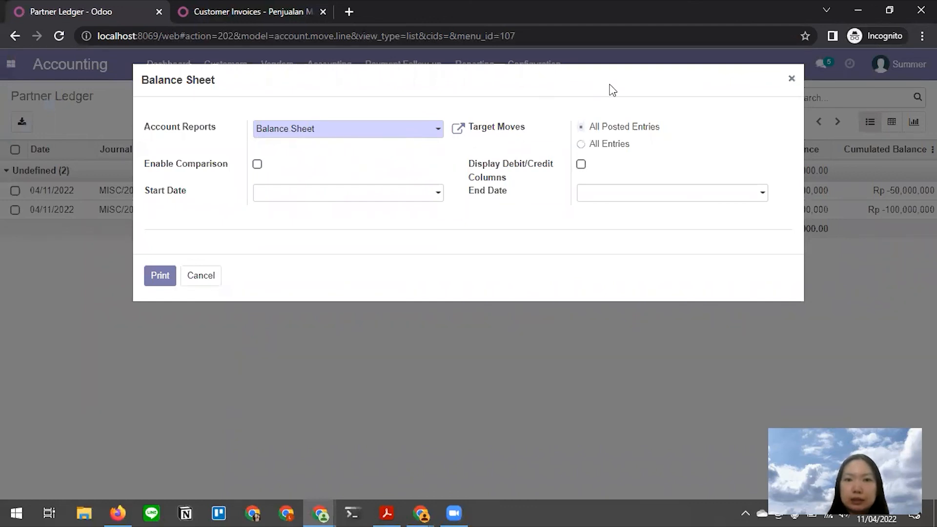
left_click(156, 275)
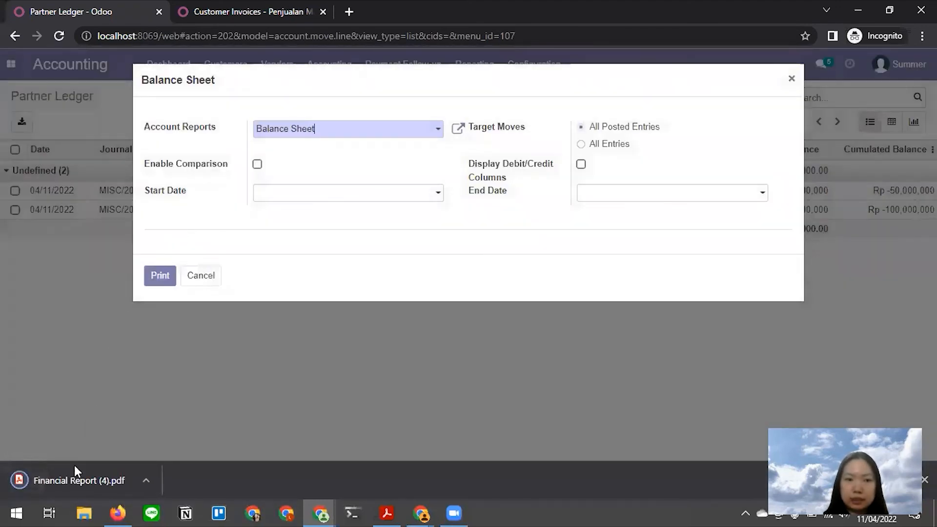
- Review Financial Report (4).pdf showing Assets Rp 2,861,210,375, then go back to the Partner Ledger
left_click(74, 470)
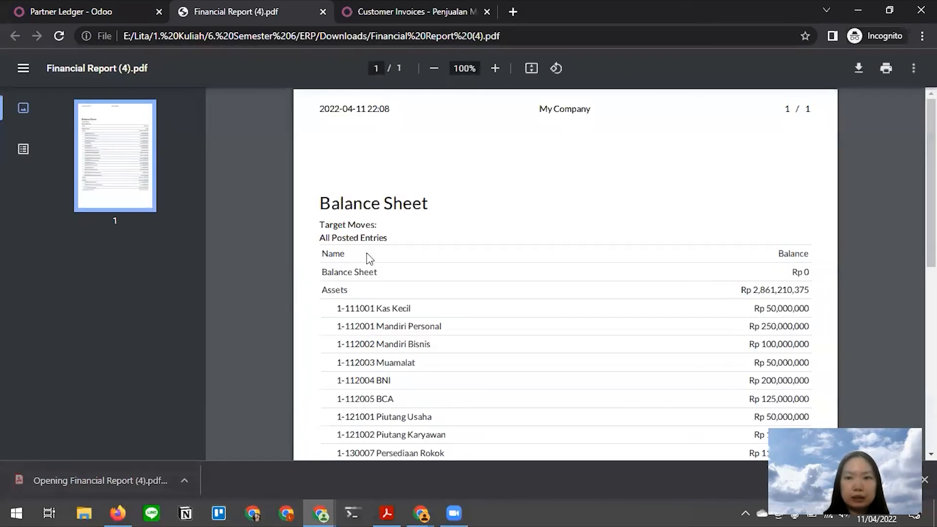
scroll(369, 259, "down", 3)
scroll(368, 201, "up", 3)
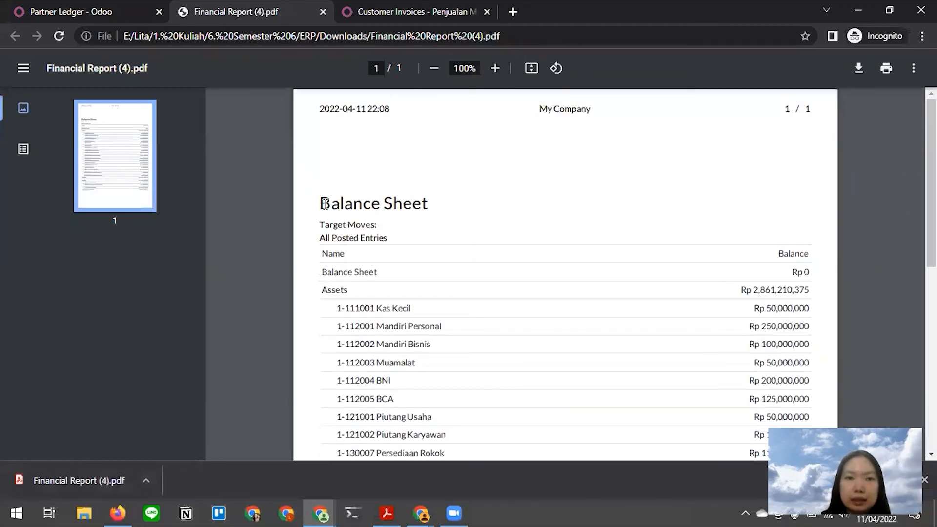
scroll(508, 237, "down", 7)
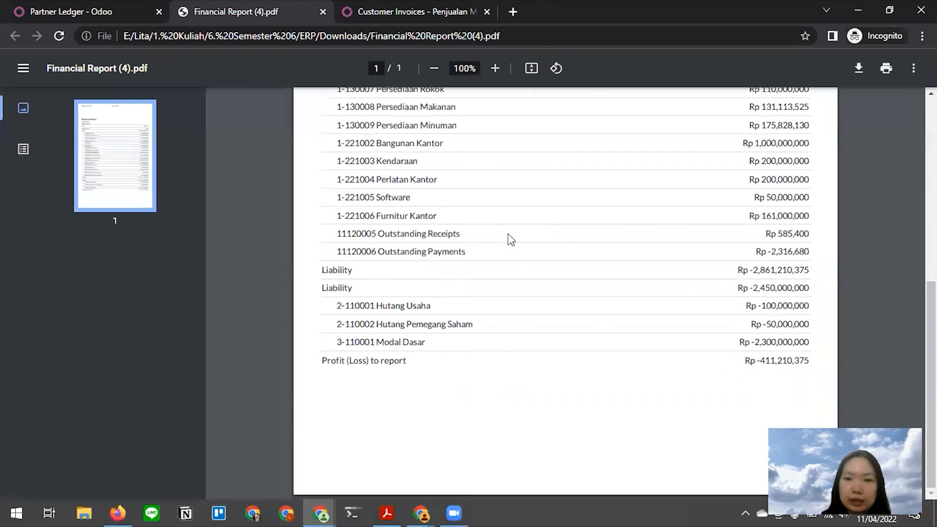
left_click(72, 11)
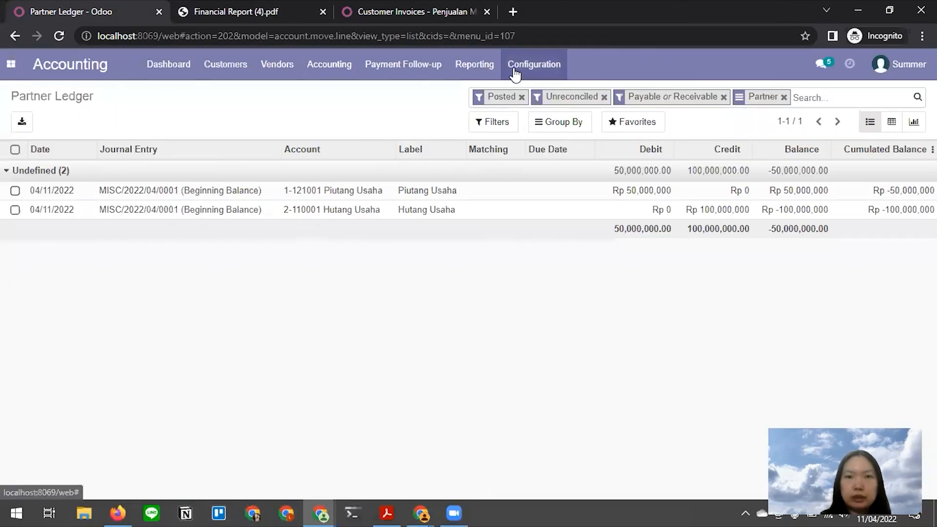
- Print the Profit and Loss report from Reporting
left_click(476, 68)
left_click(487, 128)
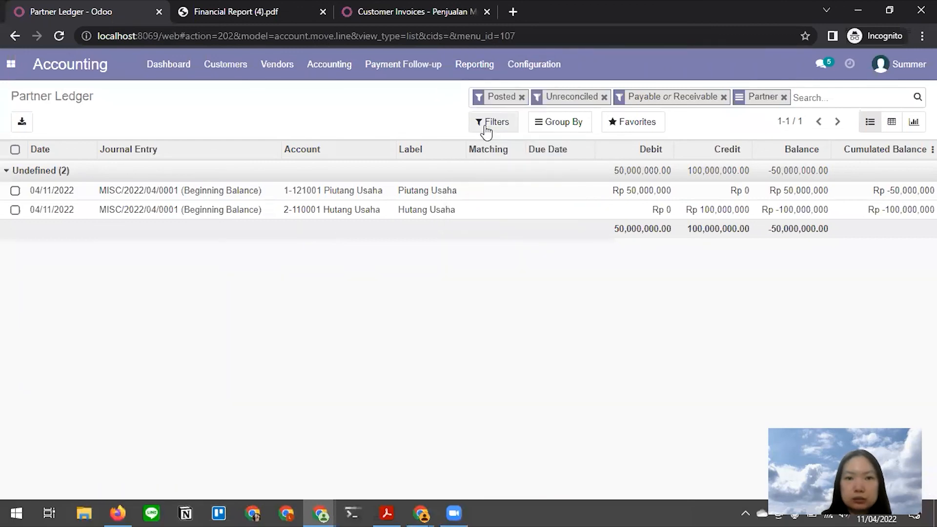
left_click(161, 276)
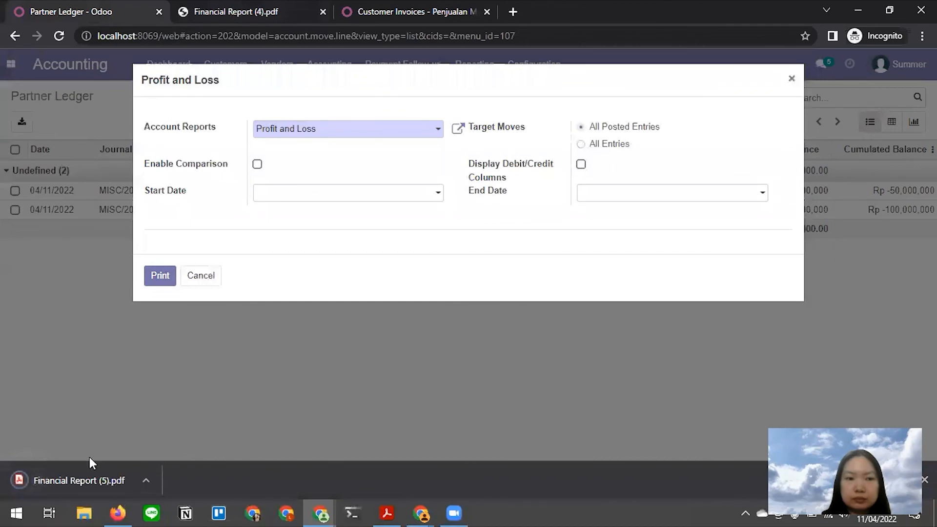
- Open Financial Report (5).pdf and scroll through the Rp 411,210,375 profit figures
left_click(89, 476)
scroll(466, 265, "down", 5)
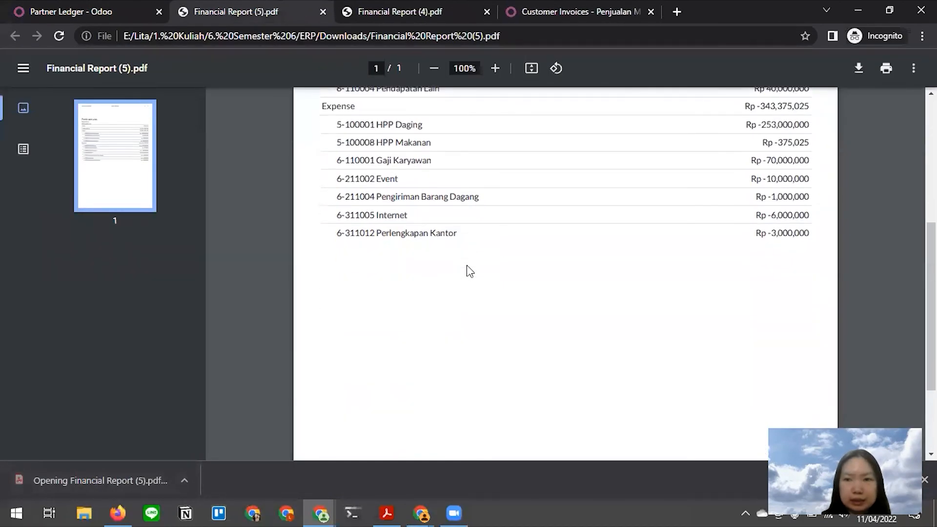
scroll(467, 265, "up", 4)
scroll(467, 265, "down", 2)
scroll(467, 265, "up", 3)
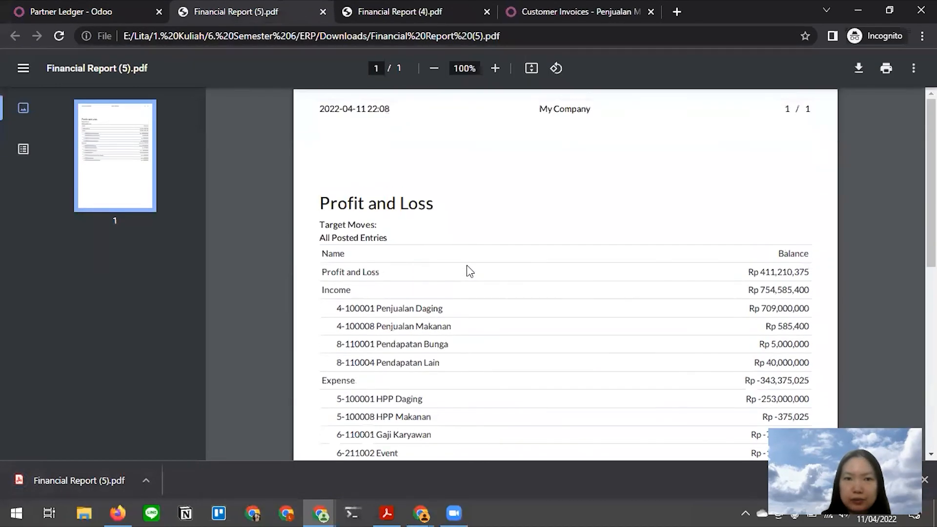
- Compare the Profit and Loss figures against the Medium draft
key("alt+Tab")
scroll(467, 266, "down", 15)
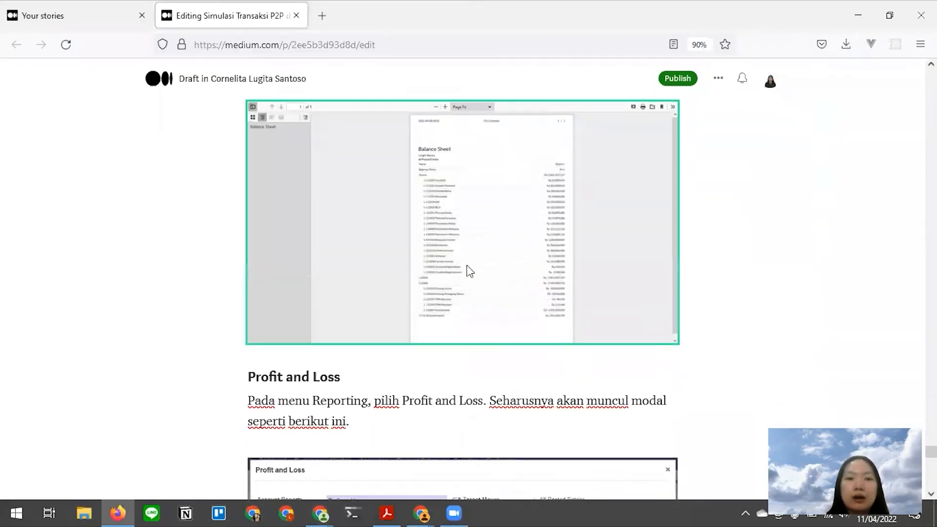
scroll(467, 265, "down", 9)
scroll(467, 265, "up", 3)
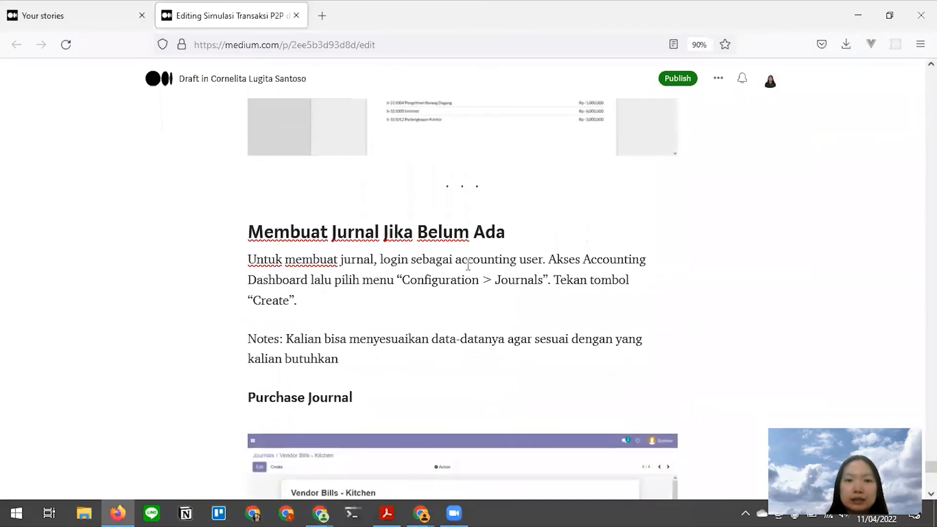
key("alt+Tab")
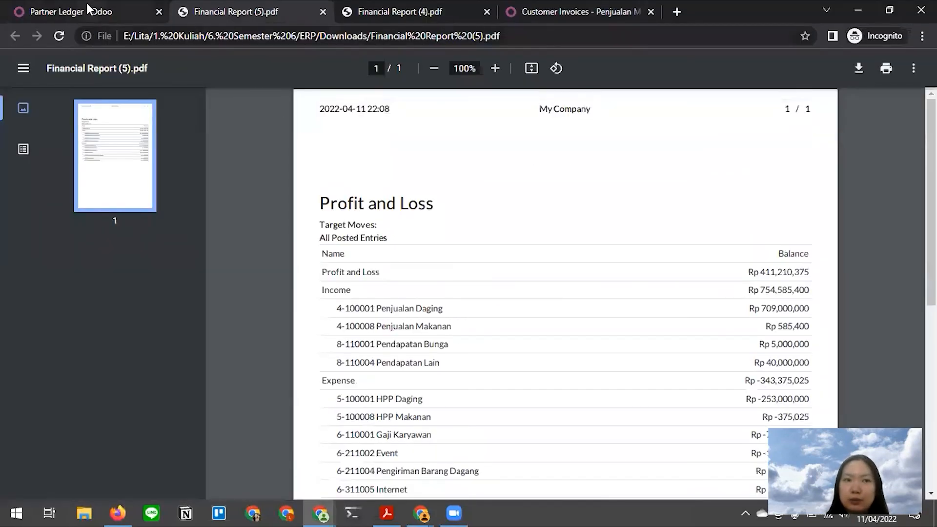
- Cancel the Profit and Loss options on the Partner Ledger and recheck the Medium draft
left_click(112, 11)
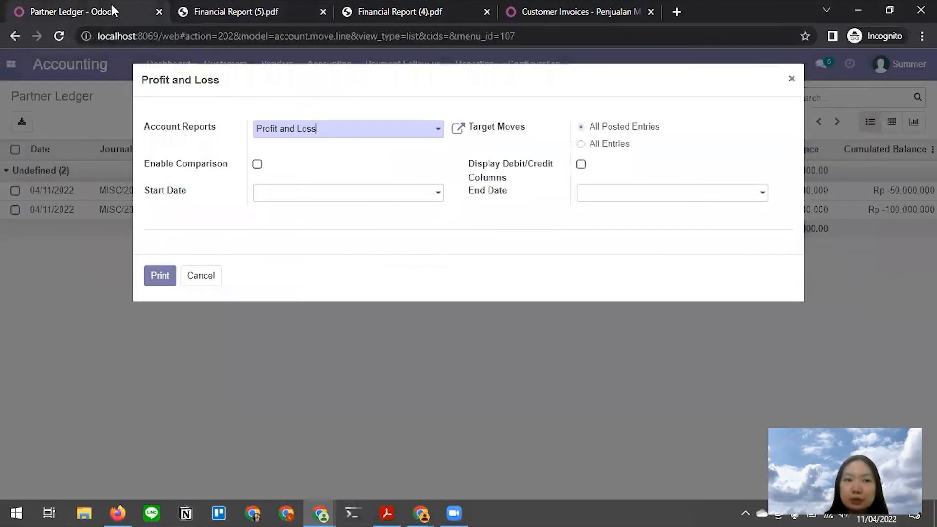
left_click(213, 278)
key("alt+Tab")
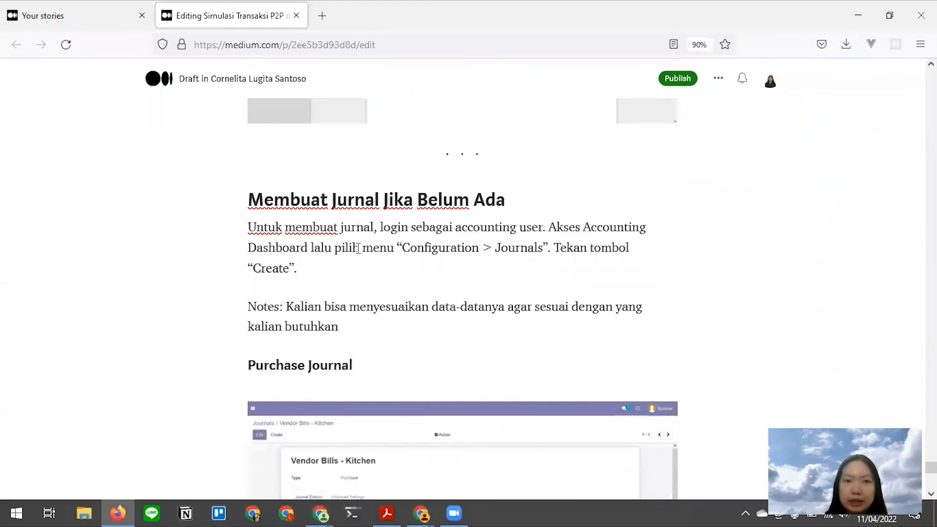
scroll(356, 247, "down", 3)
key("alt+Tab")
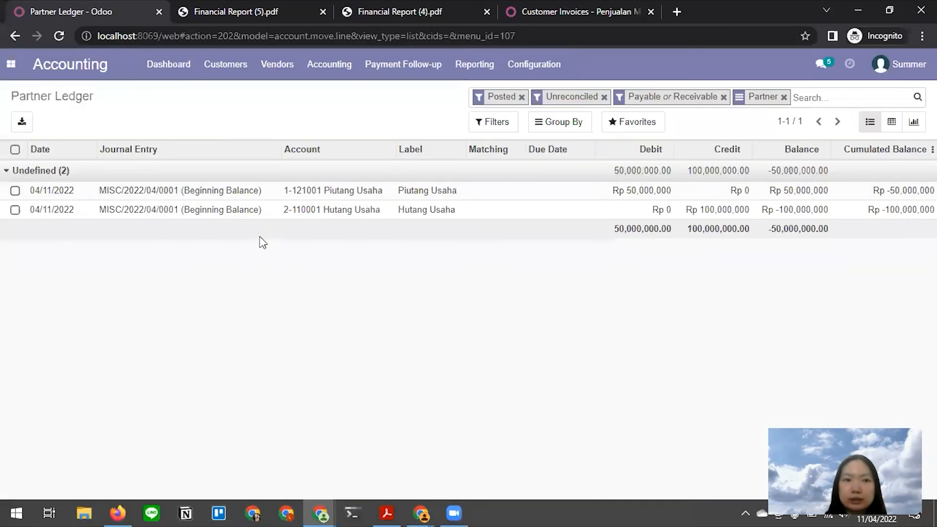